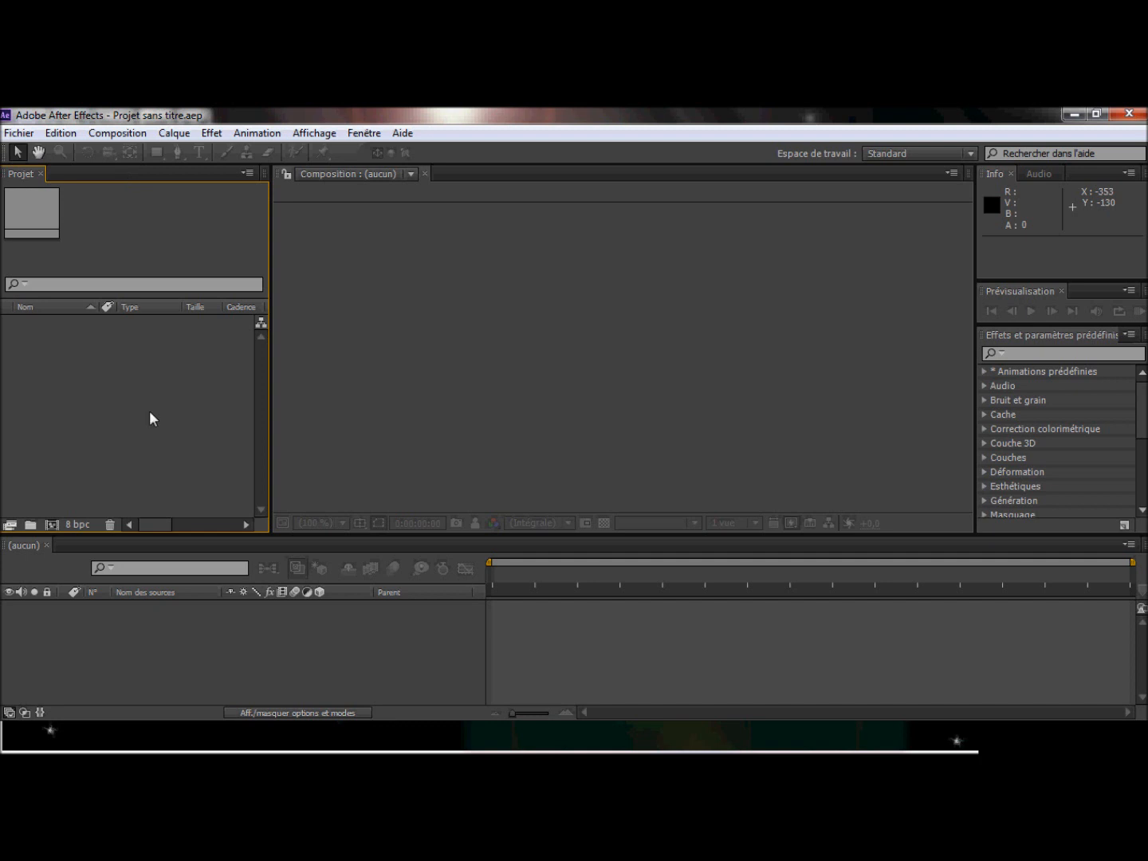
drag(234, 462, 0, 312)
click(130, 644)
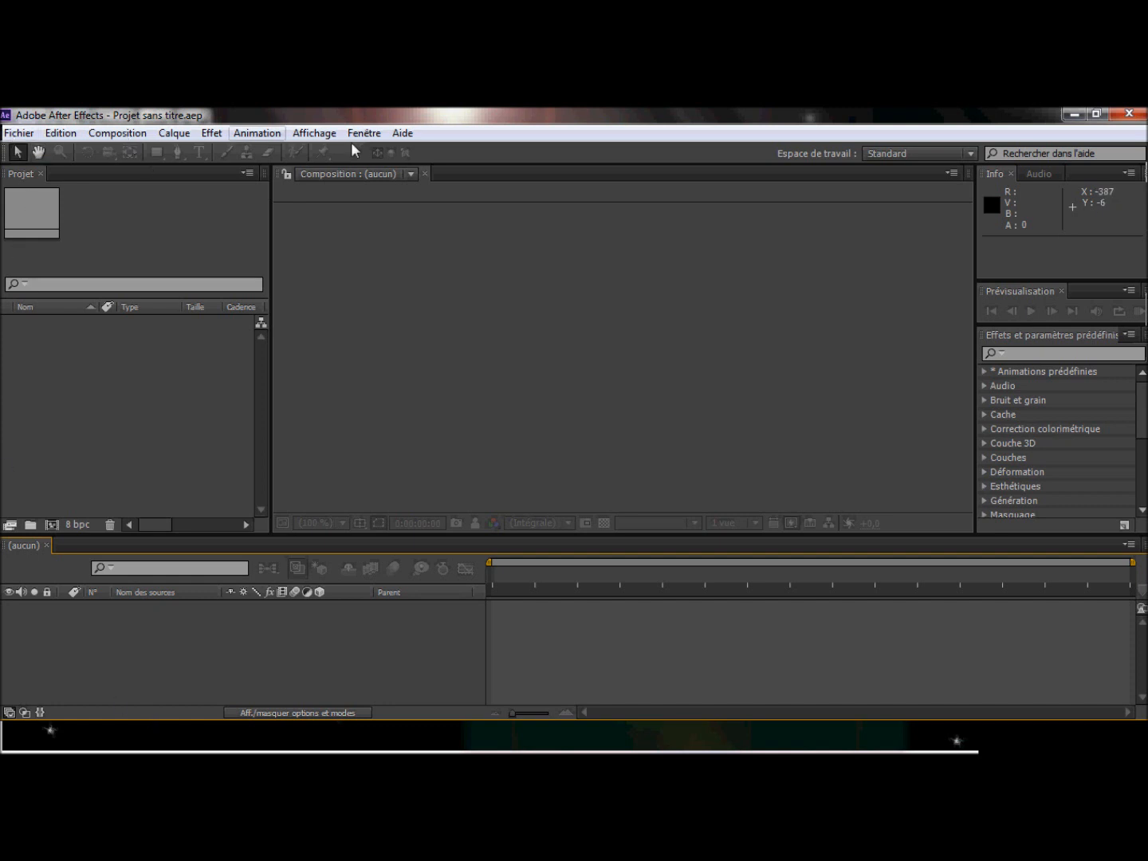
click(12, 133)
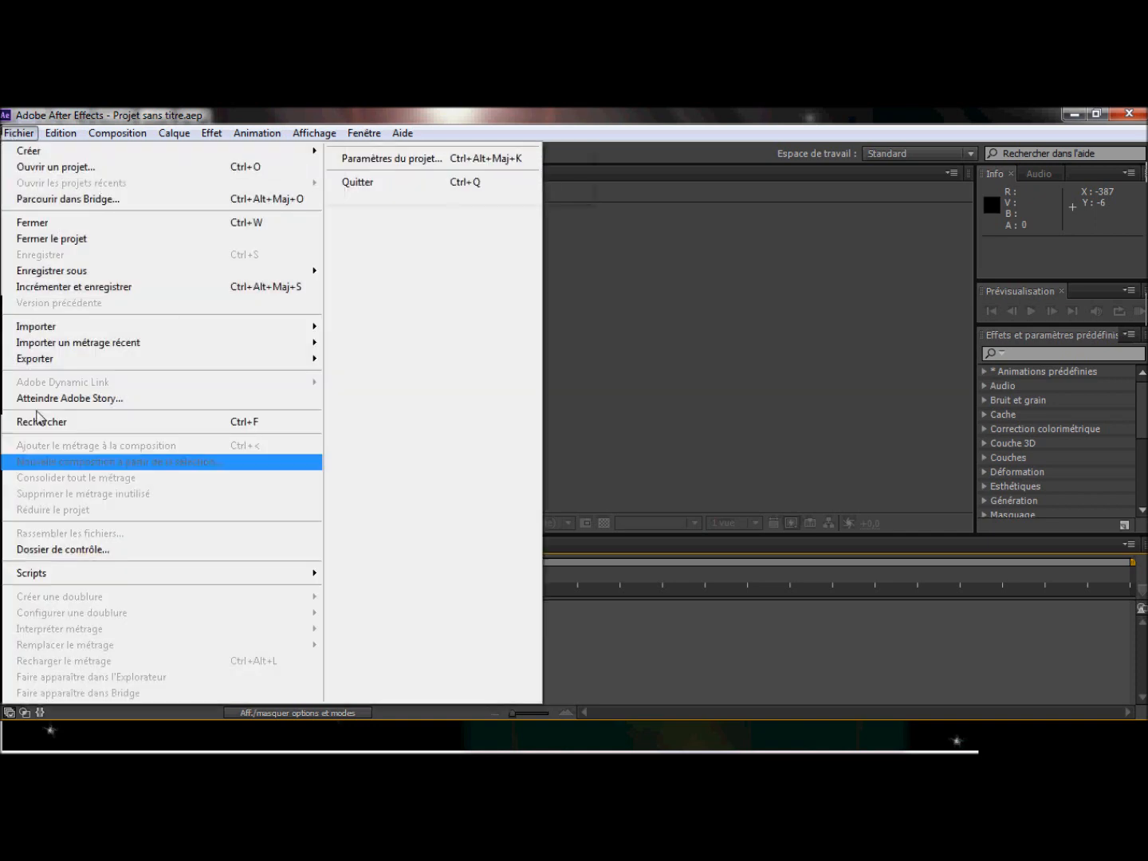
mouse_move(49, 330)
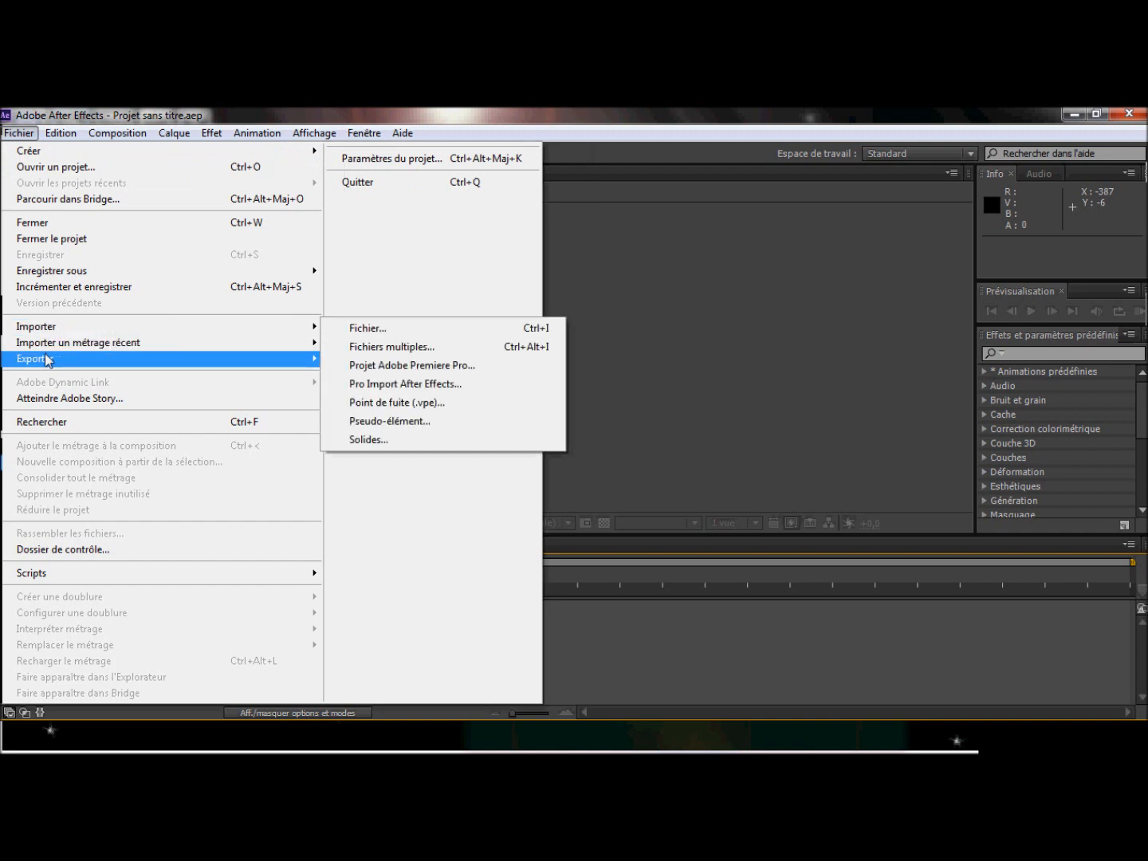
mouse_move(45, 361)
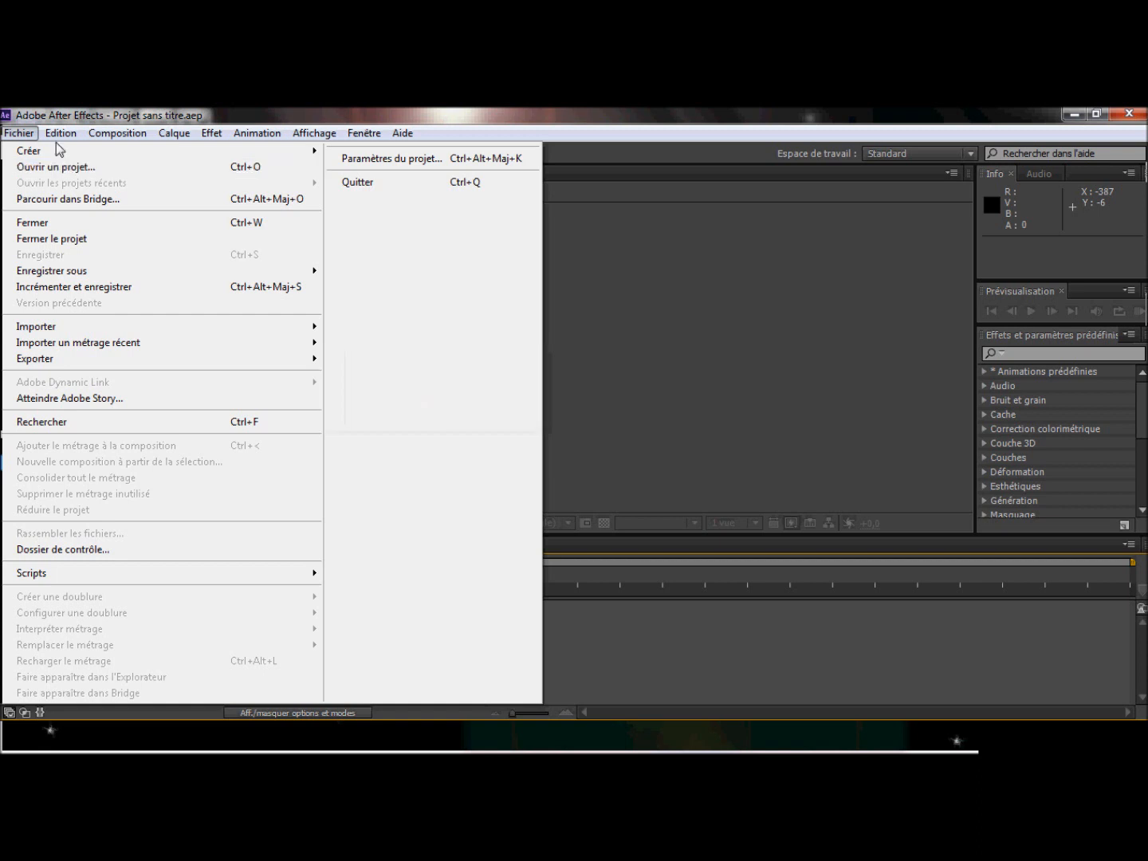
mouse_move(58, 137)
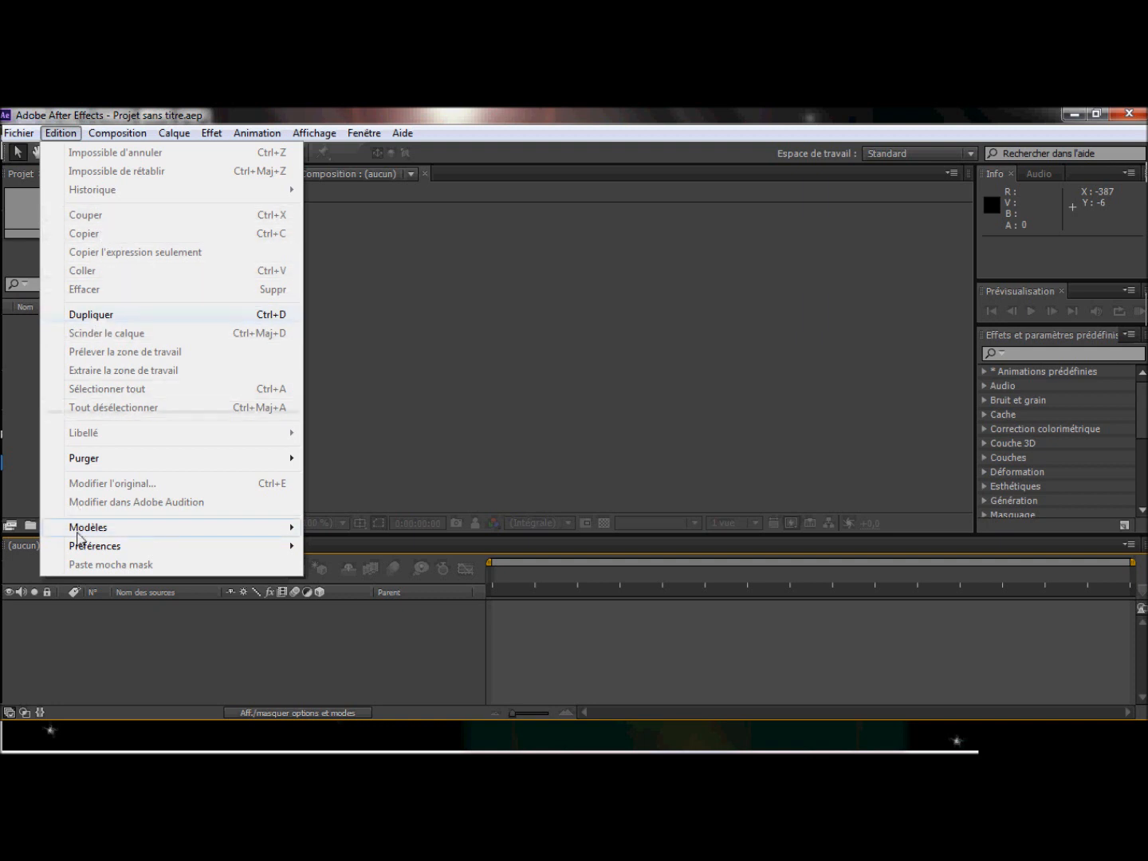
mouse_move(80, 464)
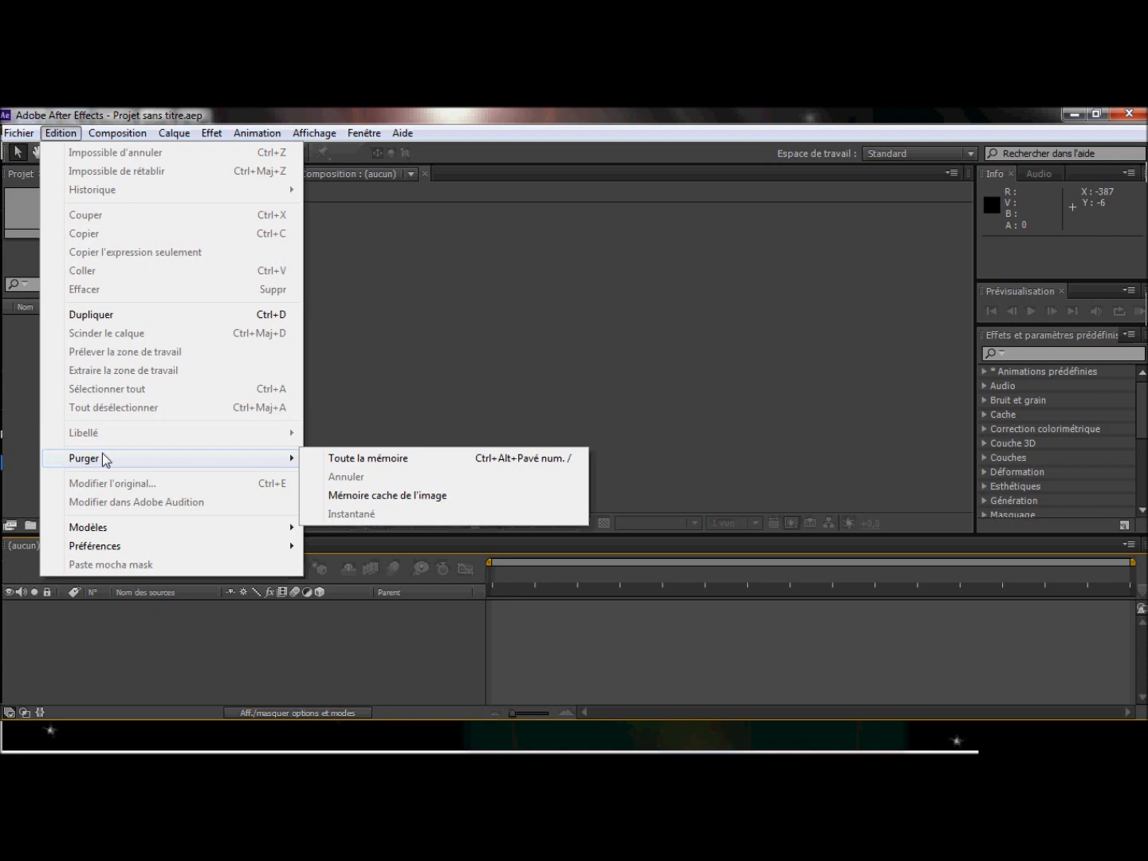
click(117, 134)
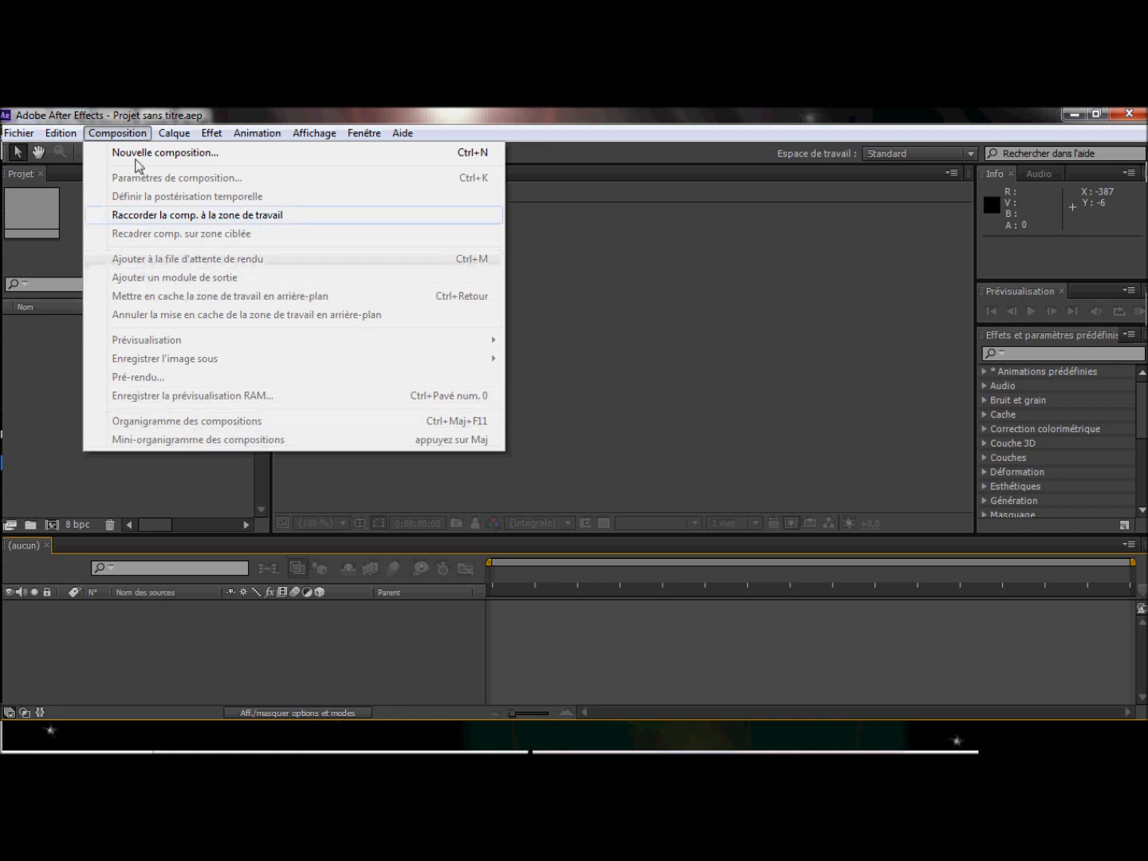
mouse_move(180, 137)
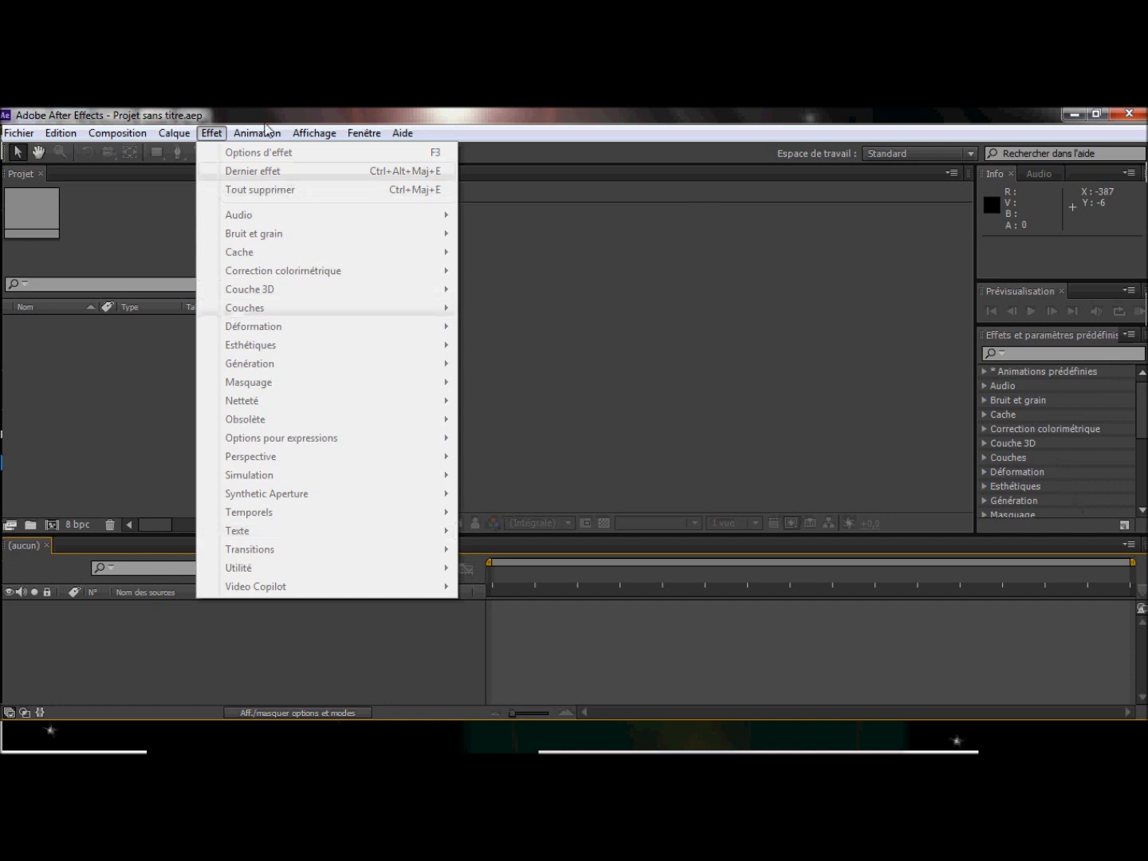
mouse_move(259, 136)
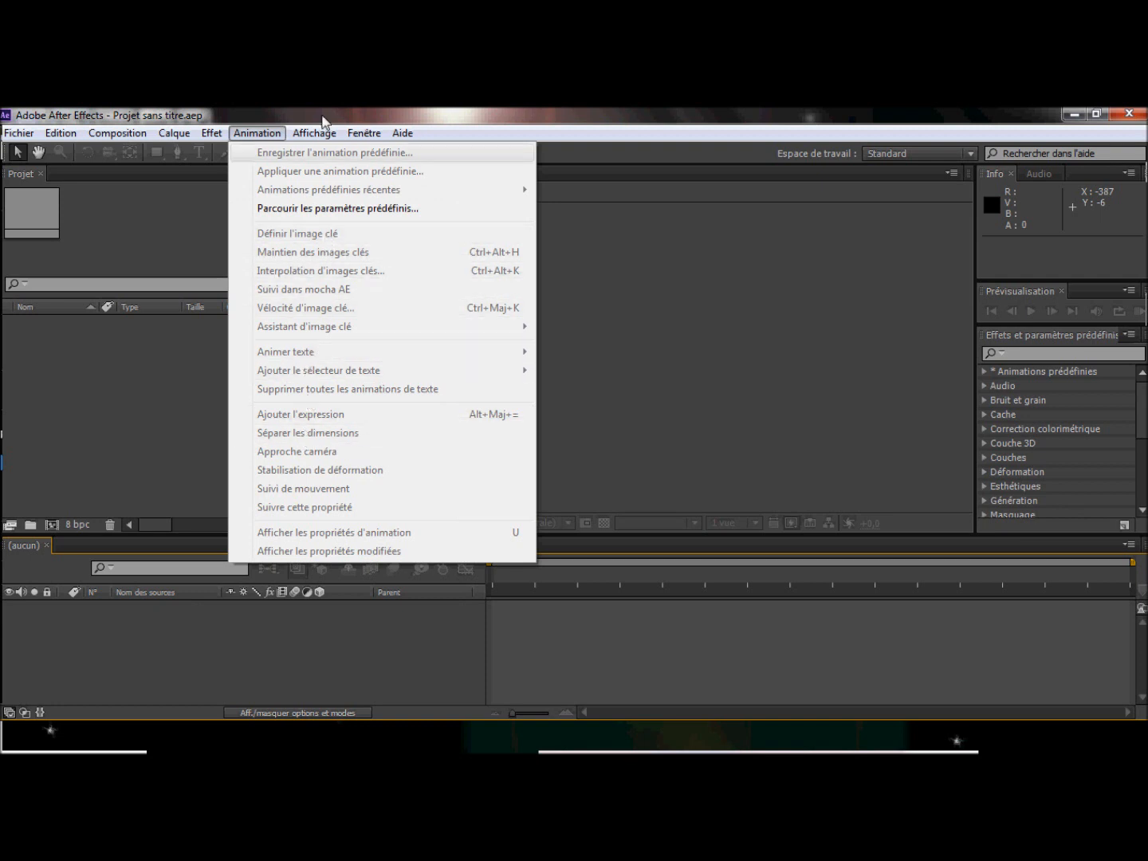
mouse_move(317, 134)
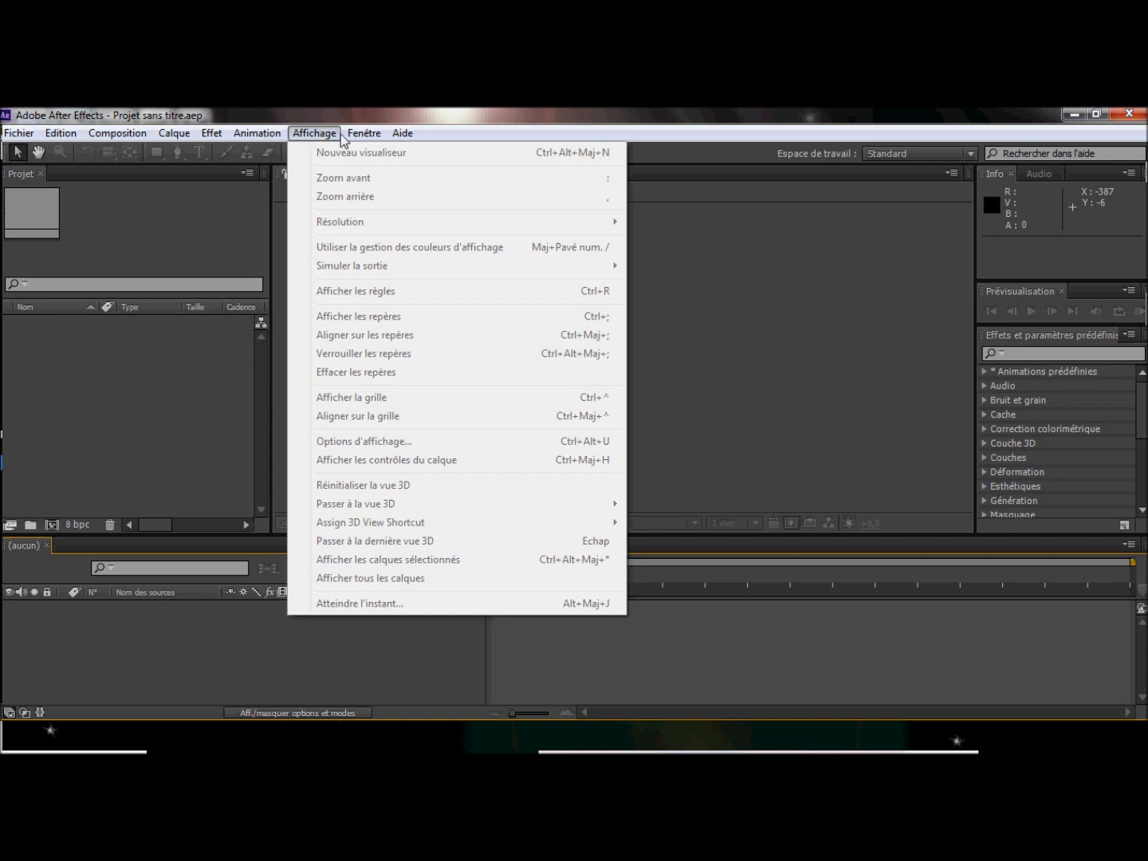
mouse_move(369, 141)
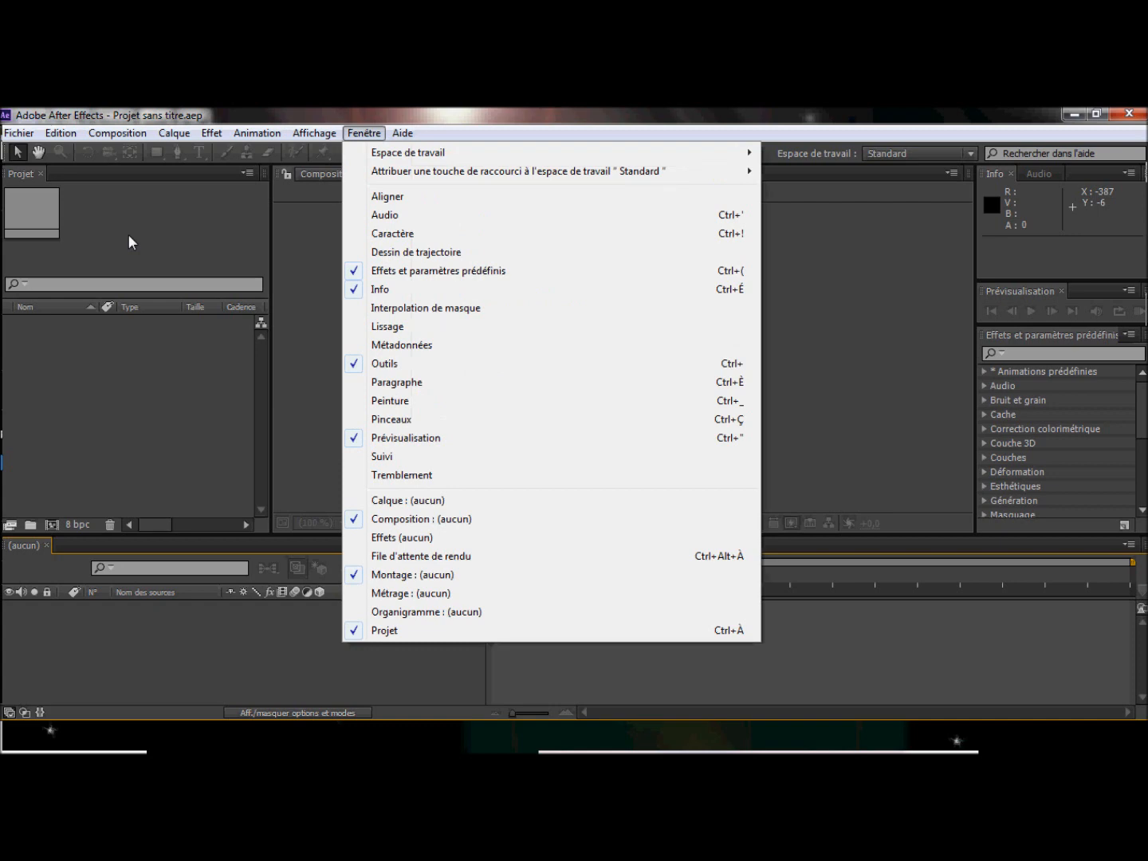
mouse_move(117, 133)
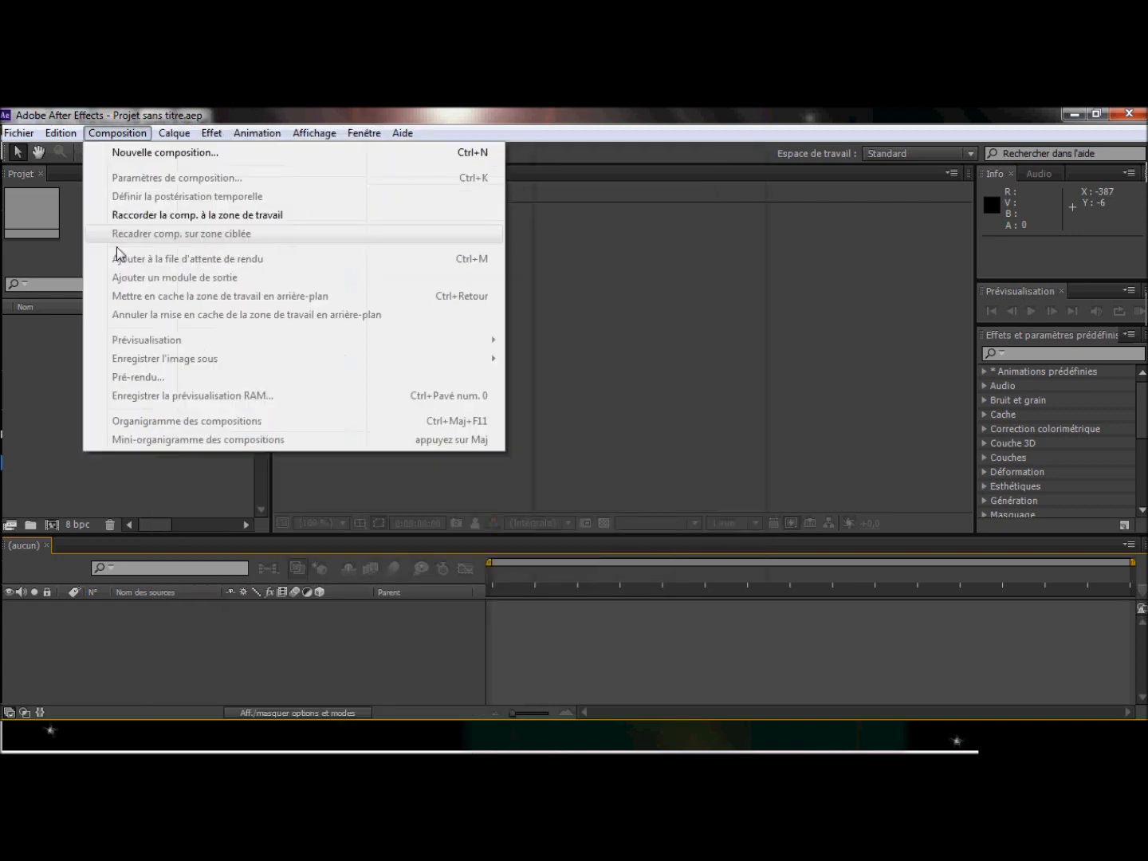
click(54, 251)
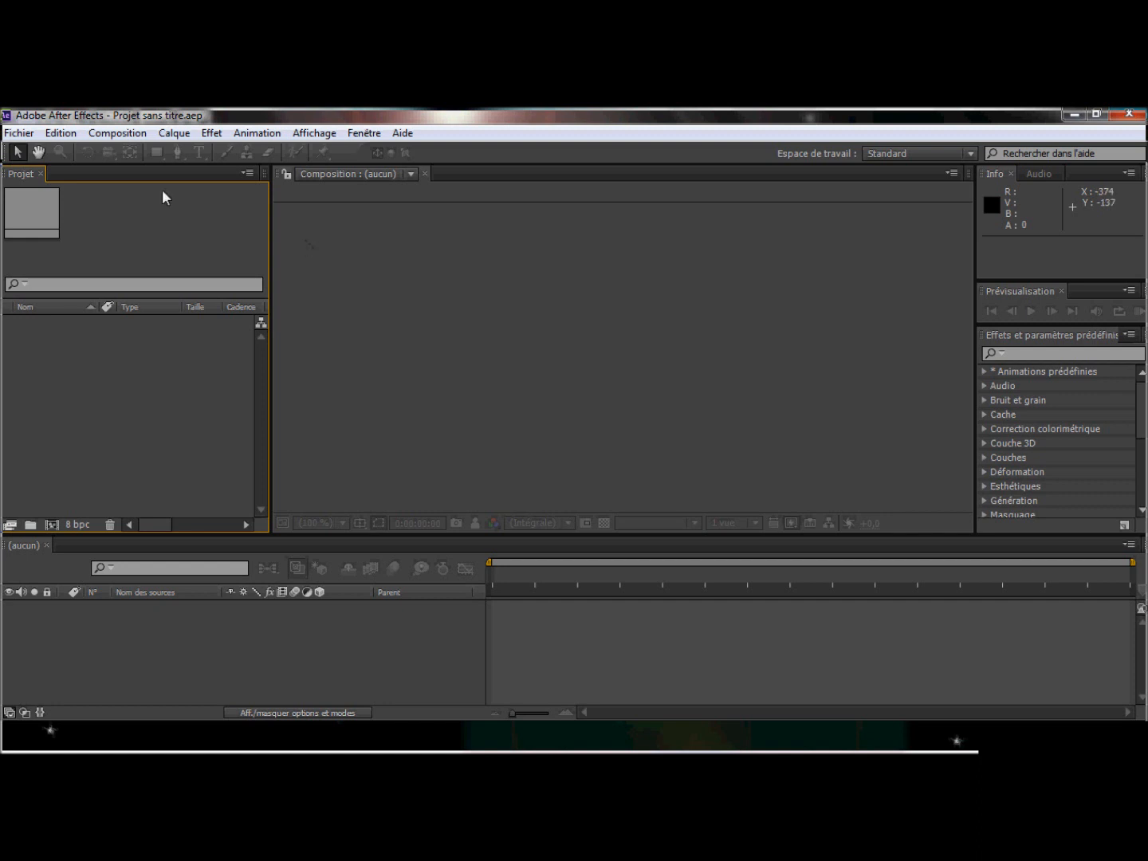
Create a new, empty project
click(24, 133)
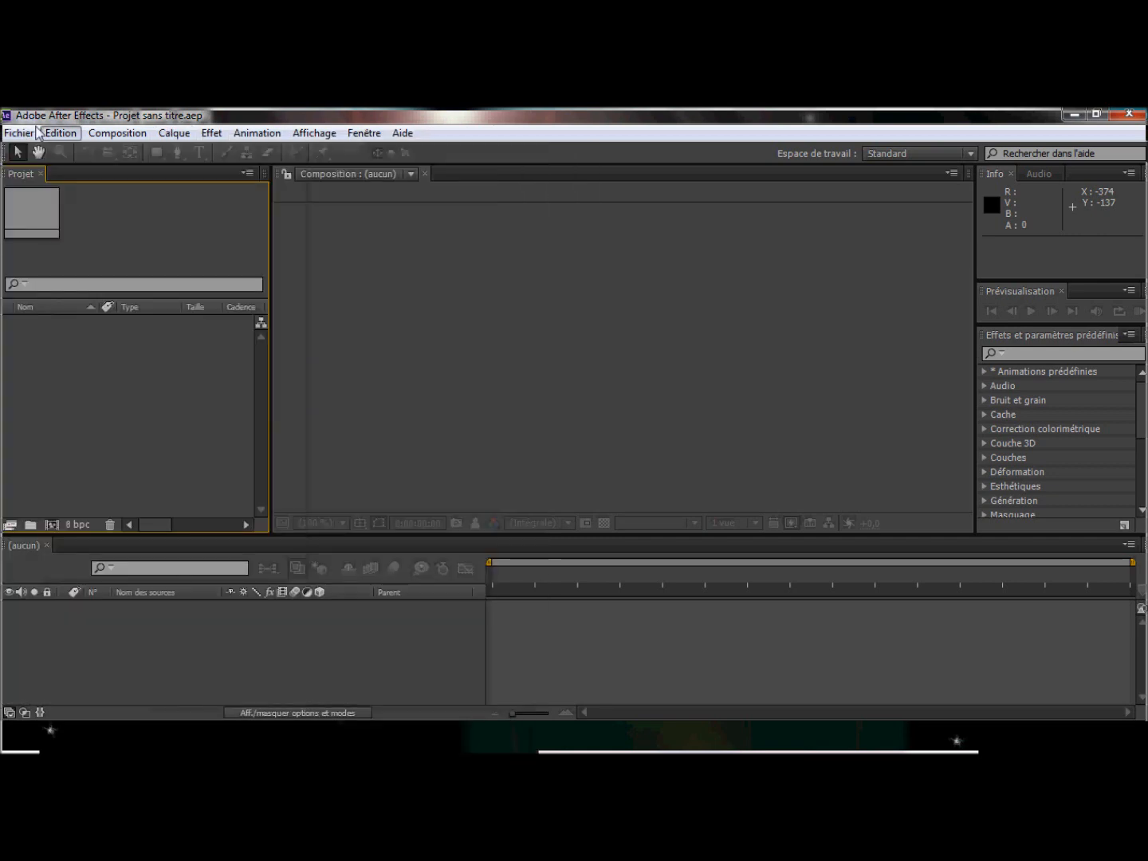
click(24, 133)
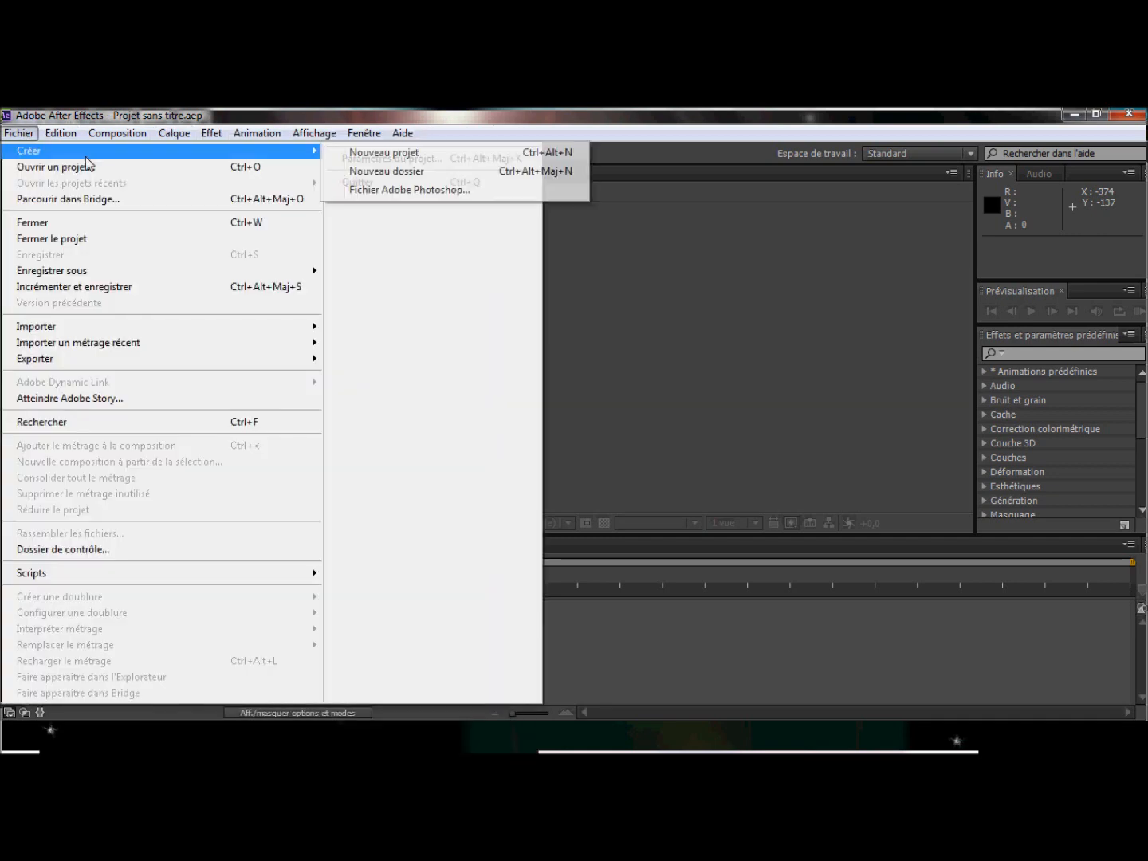
click(375, 156)
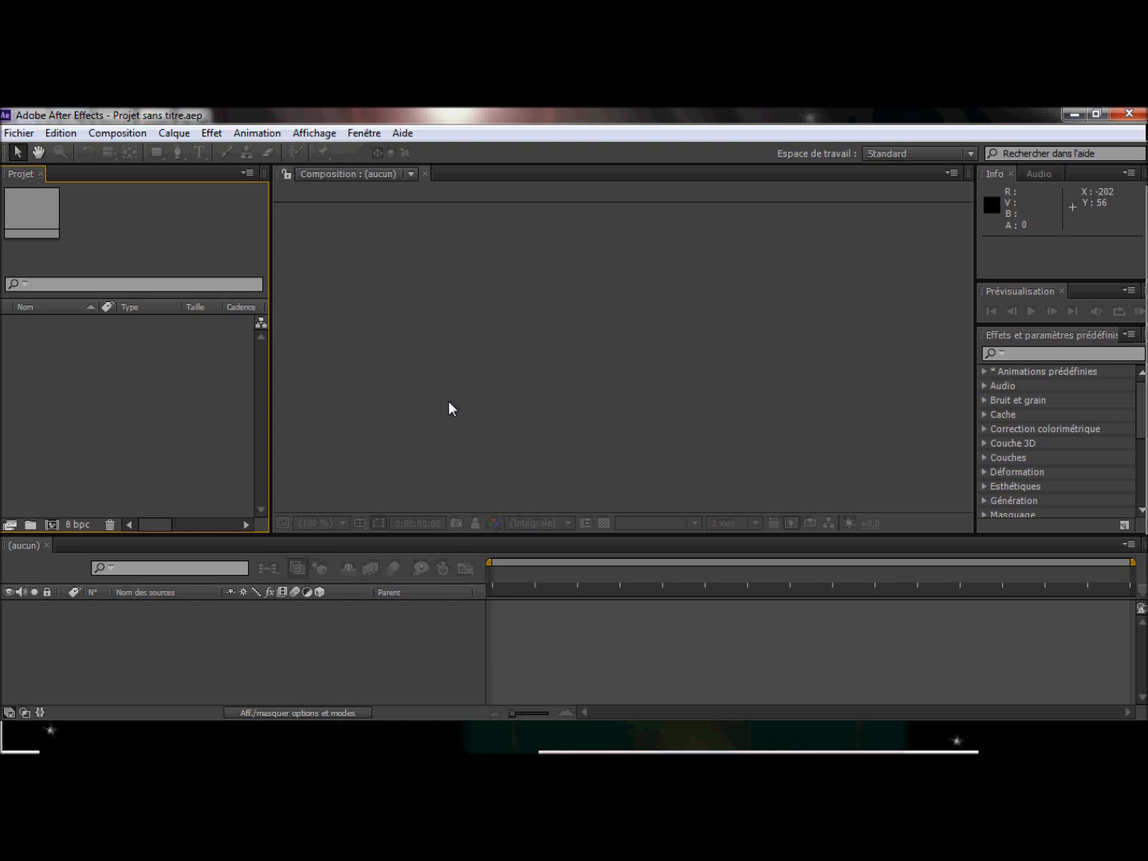
click(24, 134)
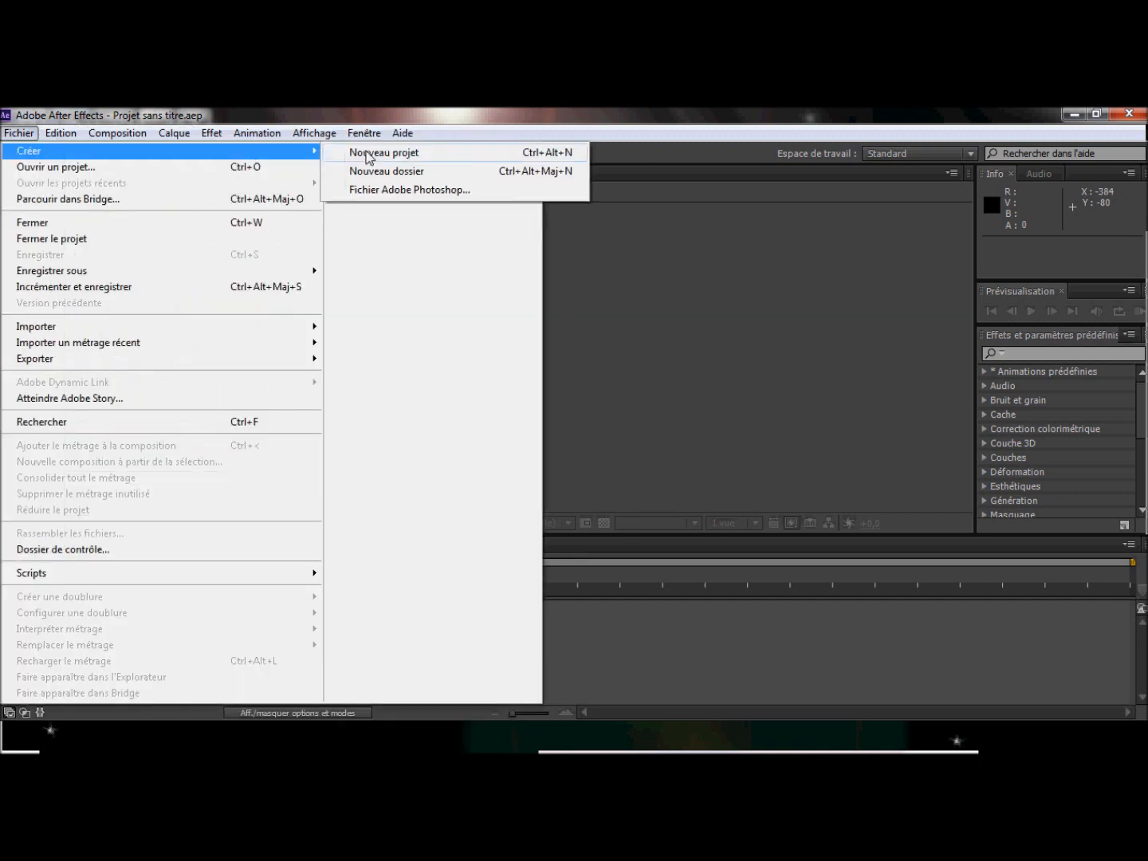
click(367, 154)
Close the empty Composition viewer and create a new project again
click(425, 174)
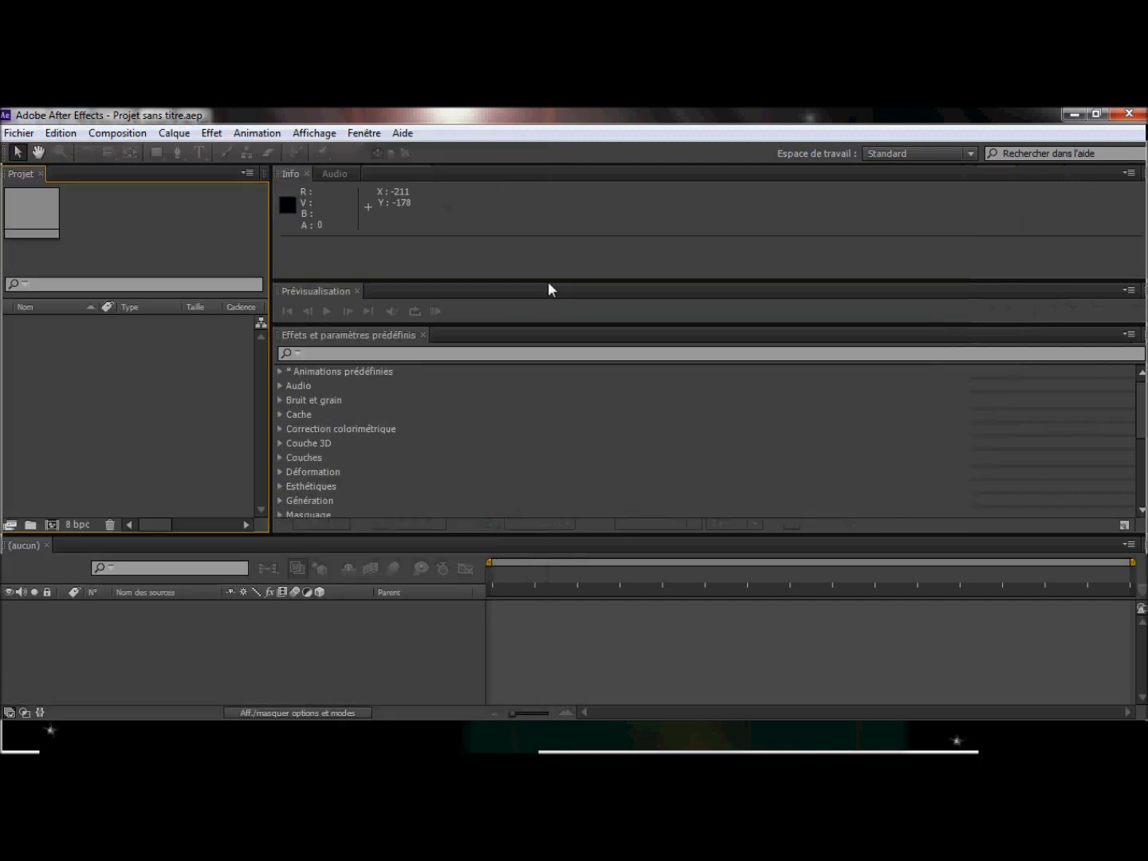
click(19, 133)
mouse_move(40, 152)
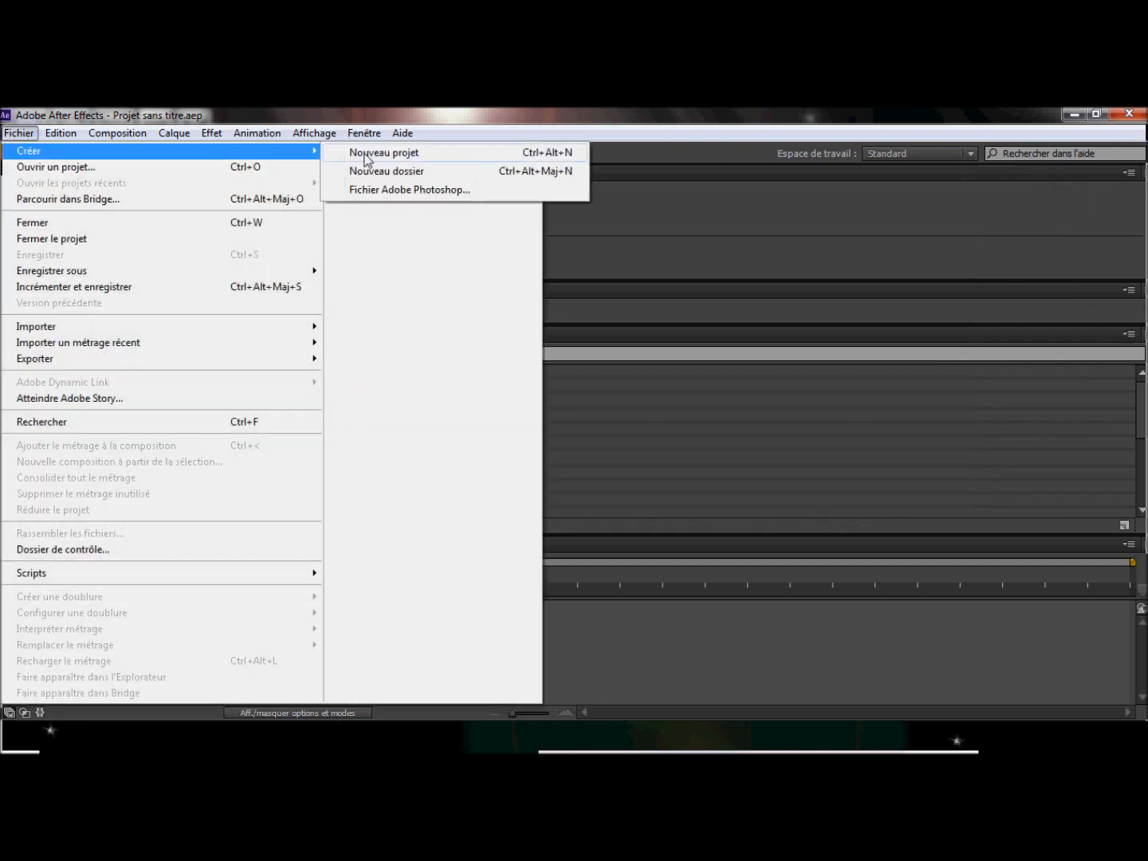
click(367, 154)
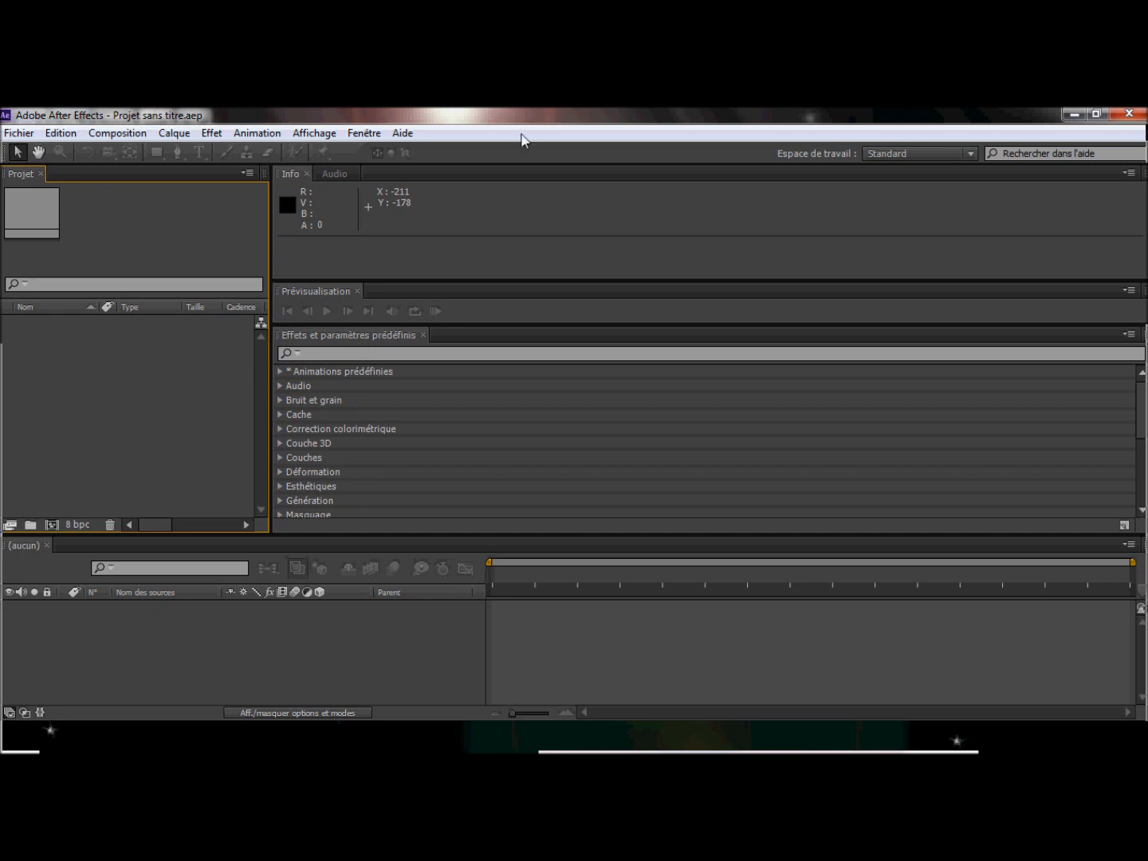
click(1071, 118)
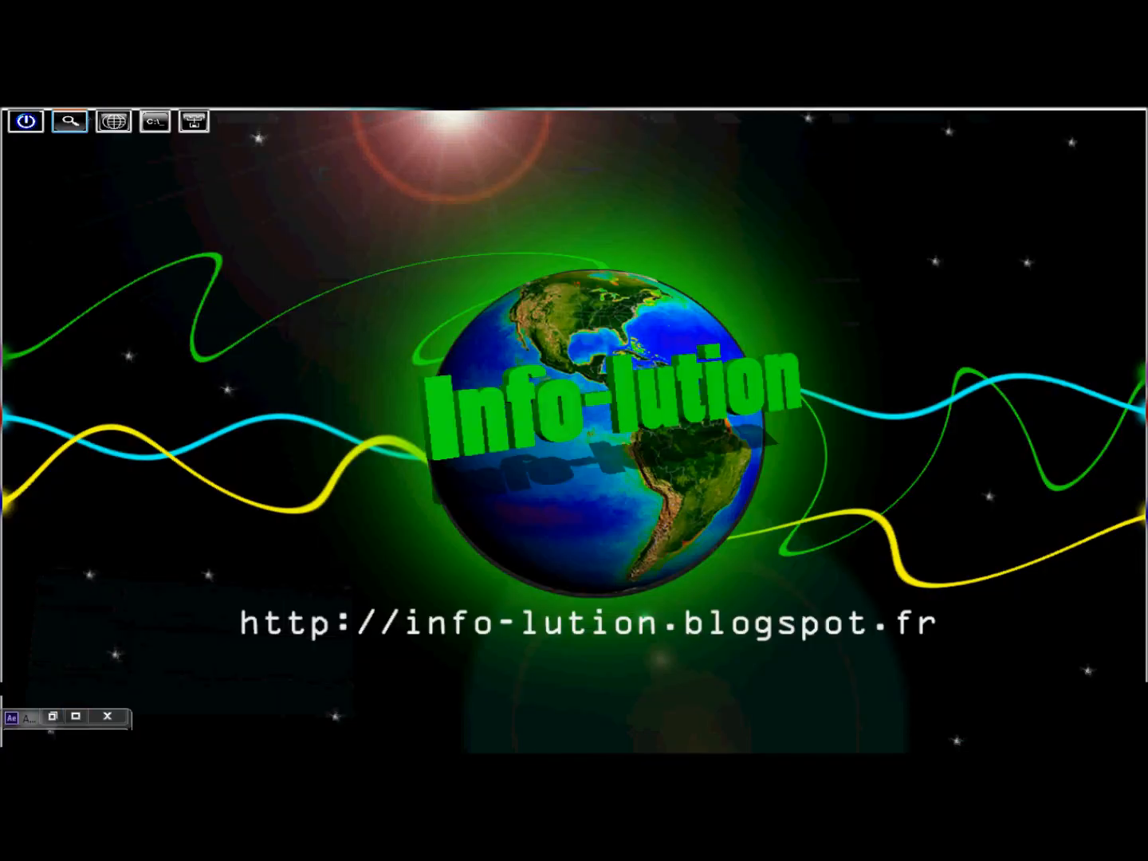
click(75, 717)
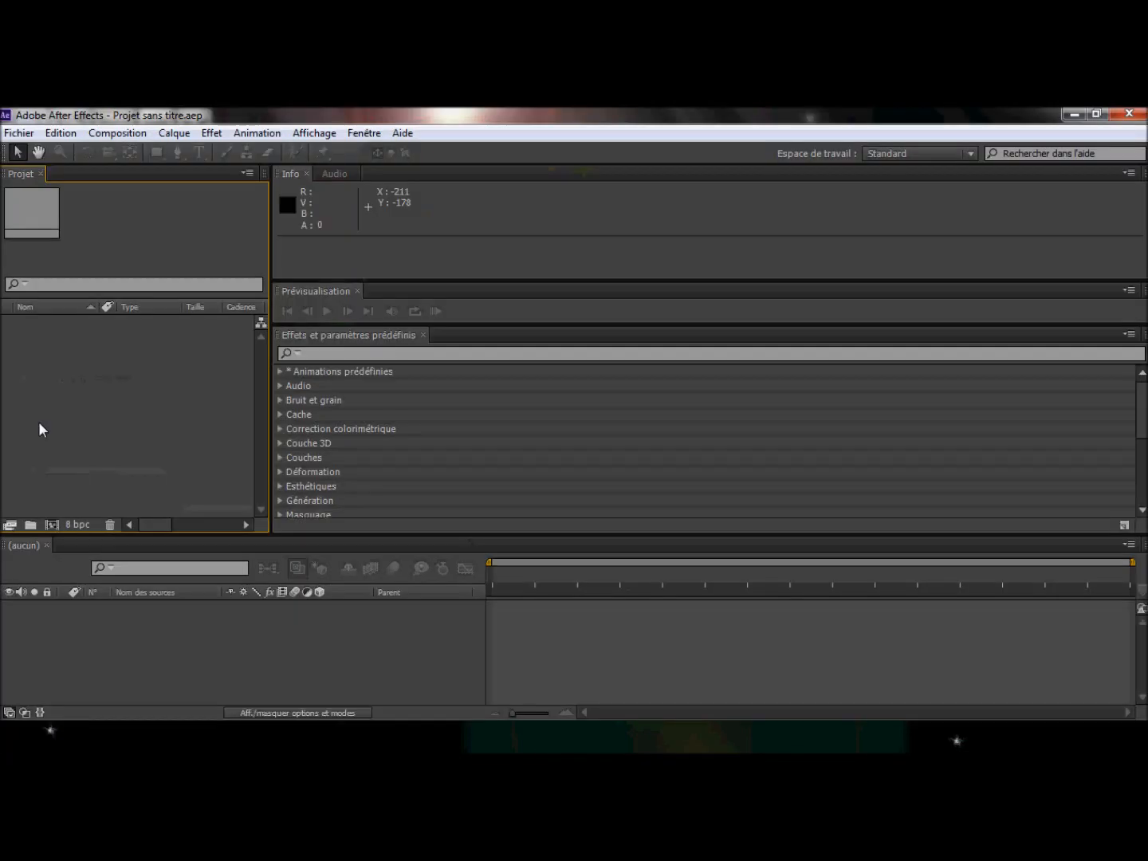
click(29, 135)
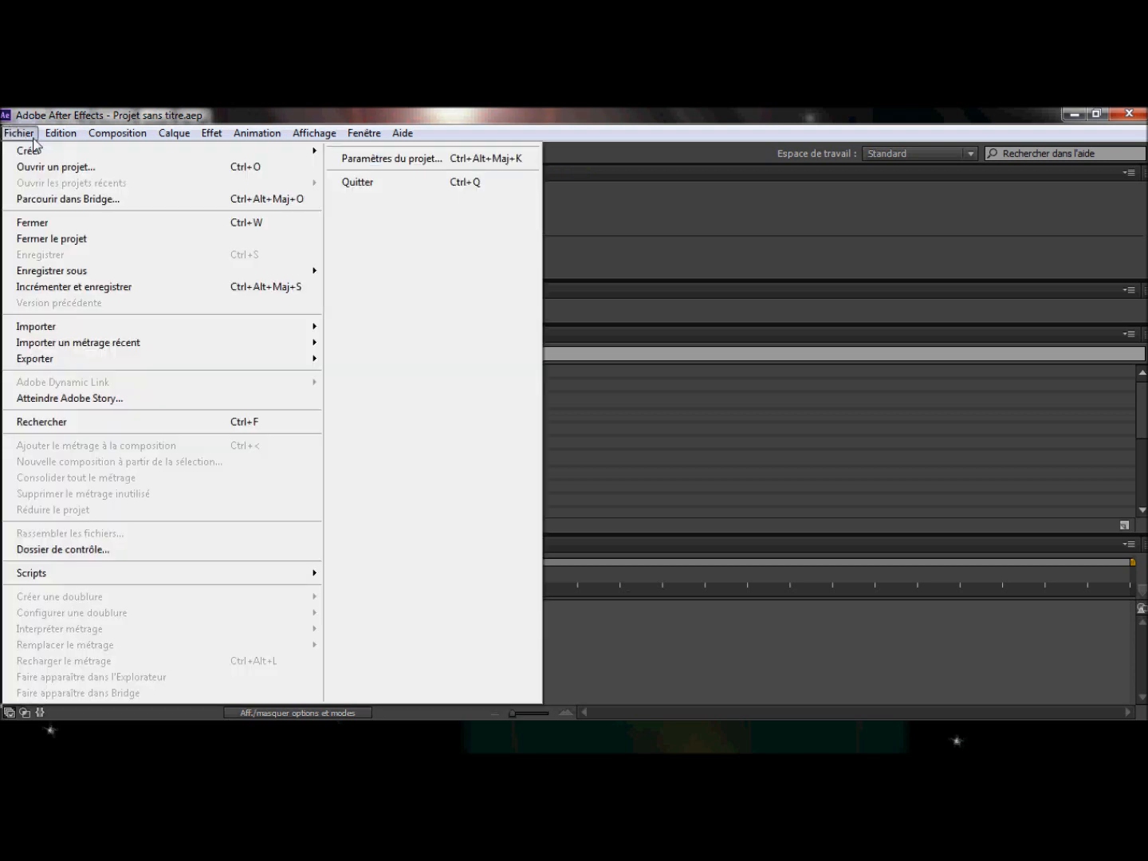
click(60, 133)
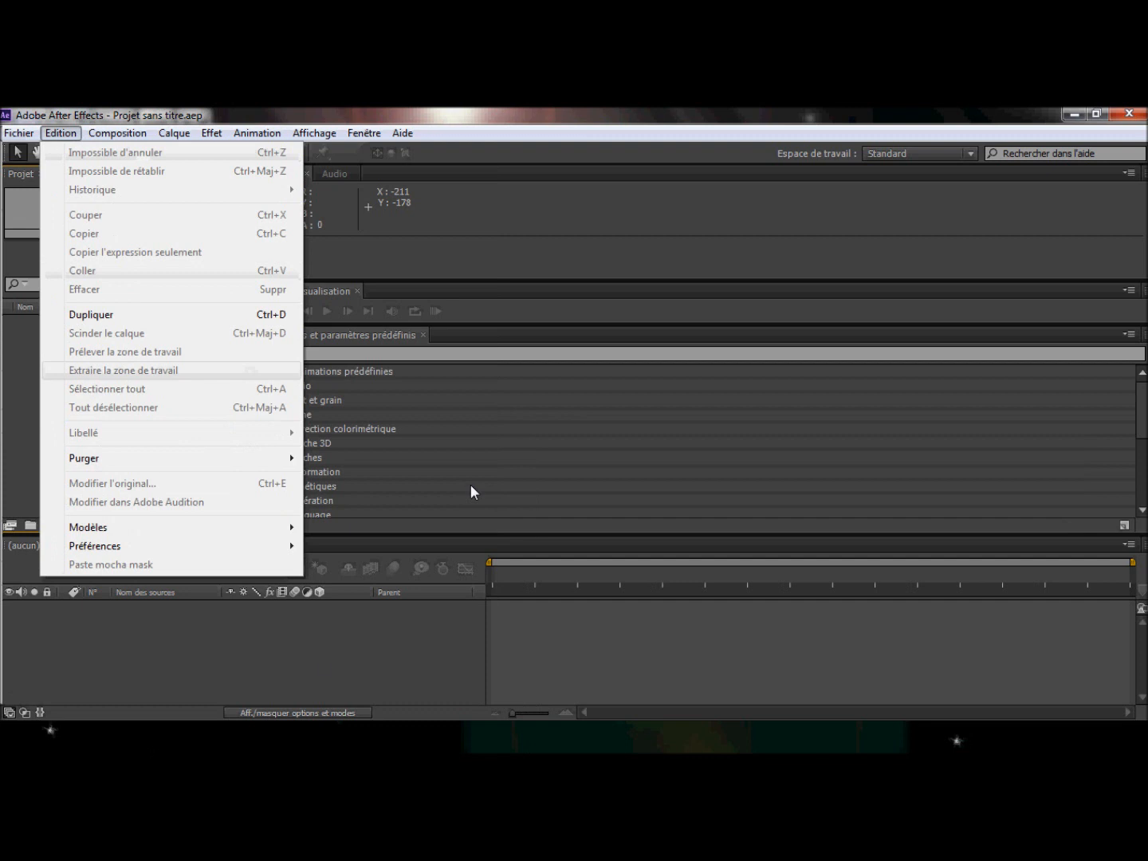
click(63, 393)
Start a new composition in the project, review the available presets and keep HDTV 1080 25
right_click(64, 394)
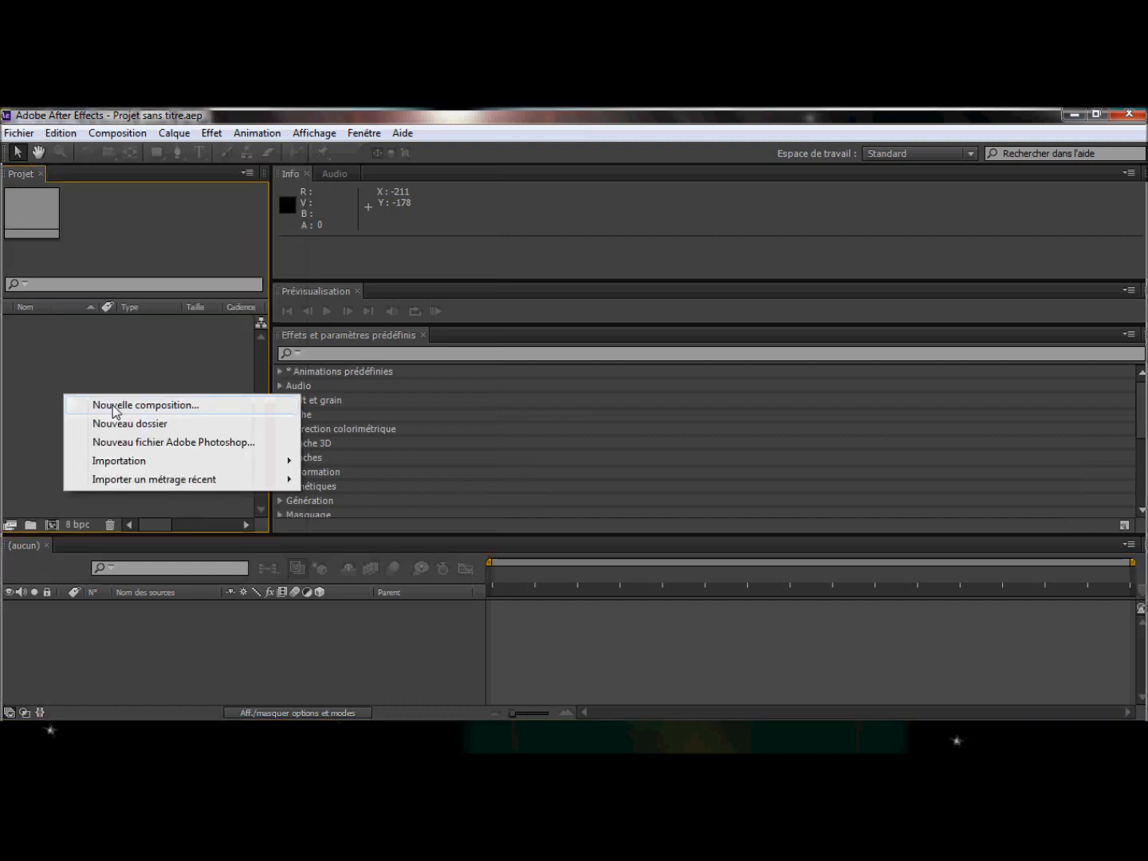
right_click(80, 361)
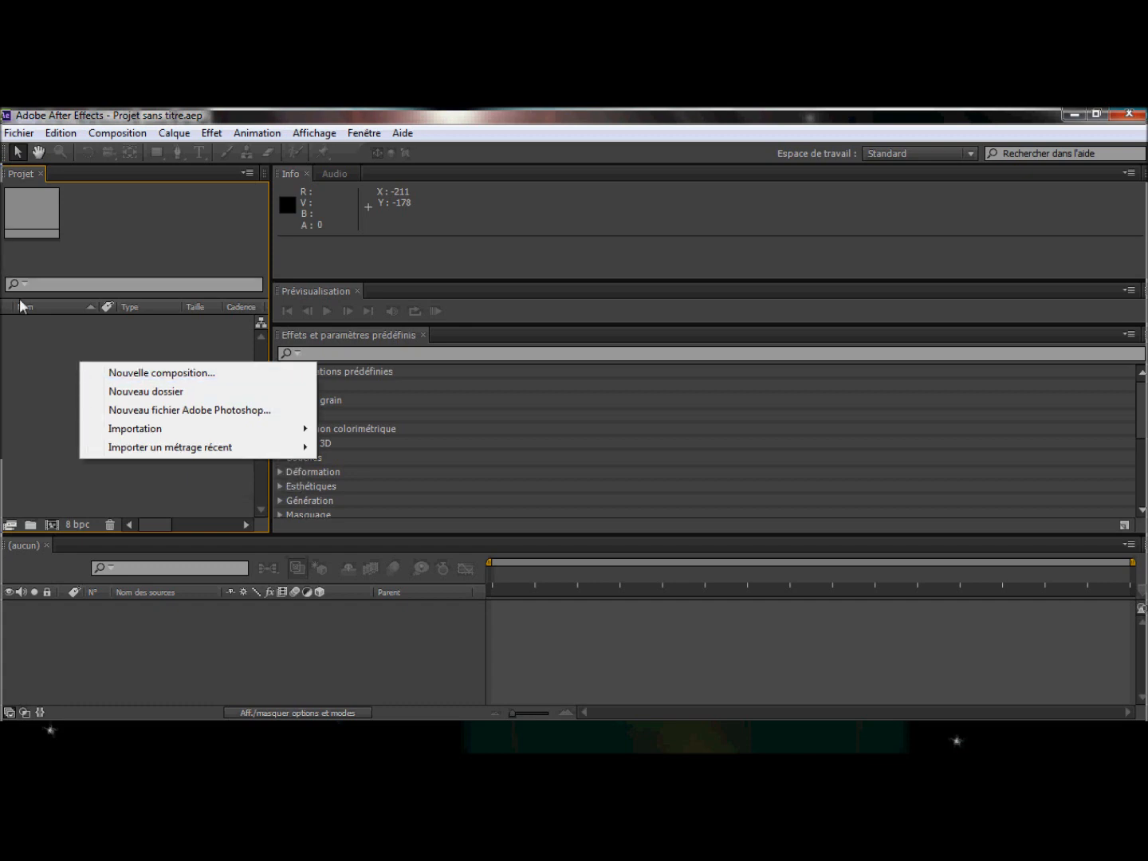
click(130, 373)
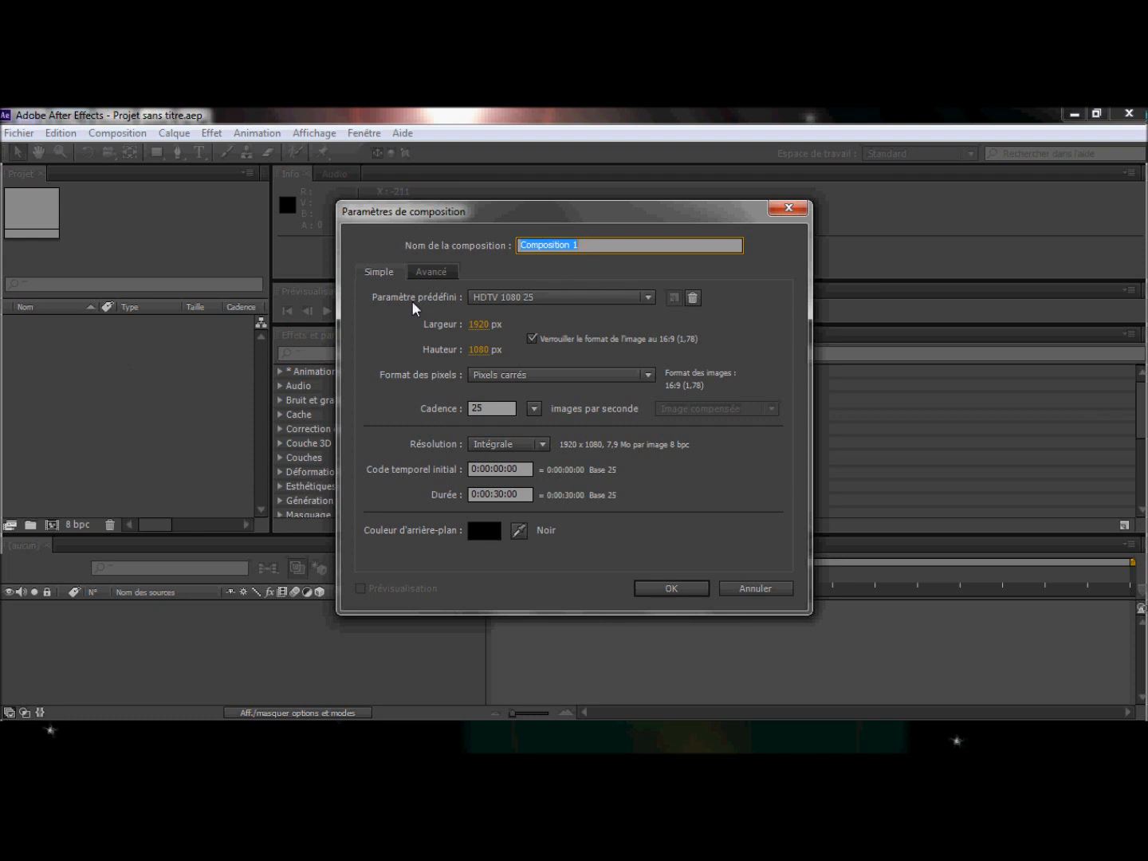
click(648, 298)
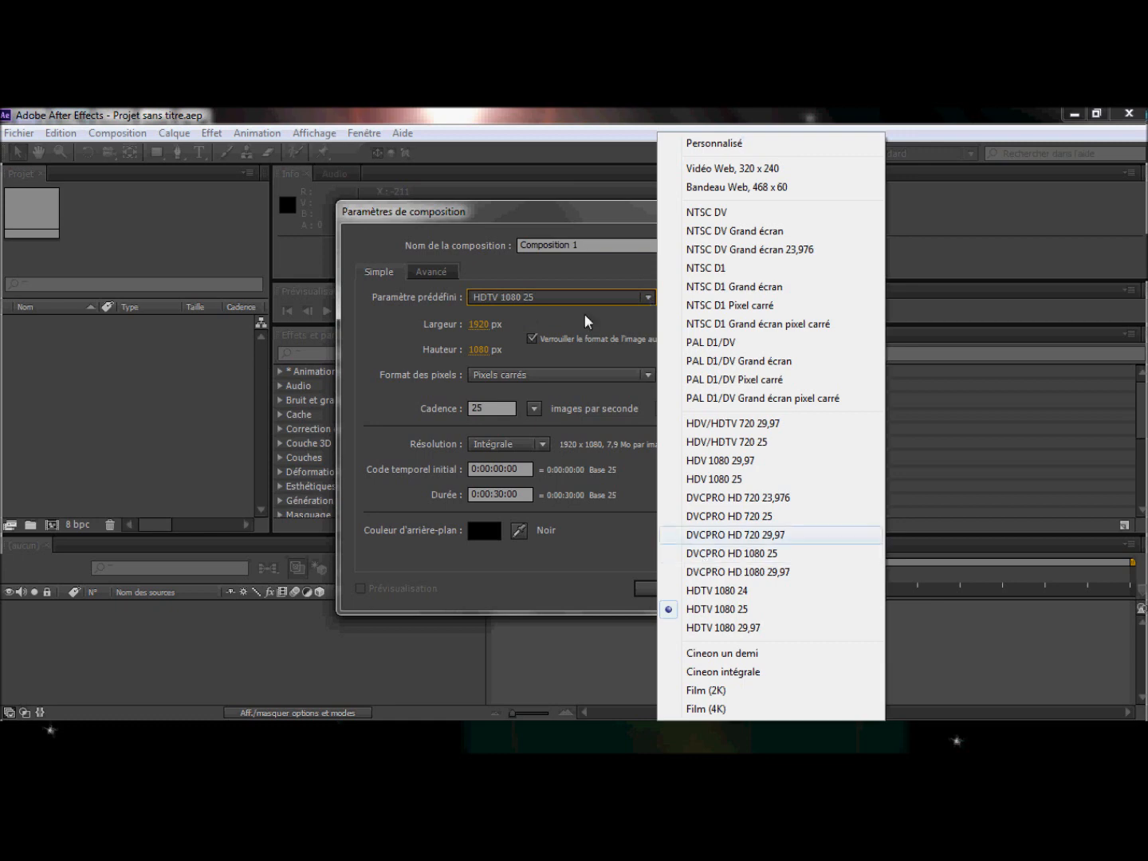
click(566, 307)
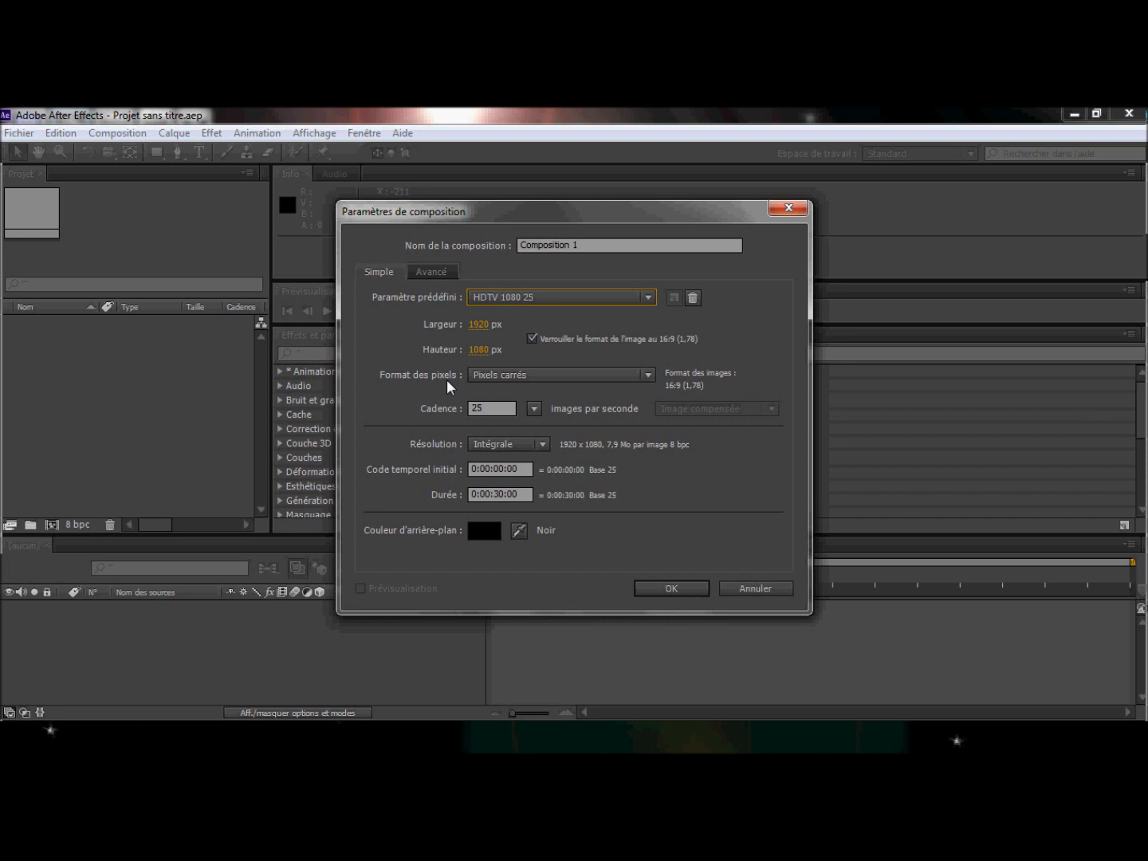
Switch the 16:9 aspect ratio lock off and back on, and keep Pixels carrés as the pixel format
click(531, 338)
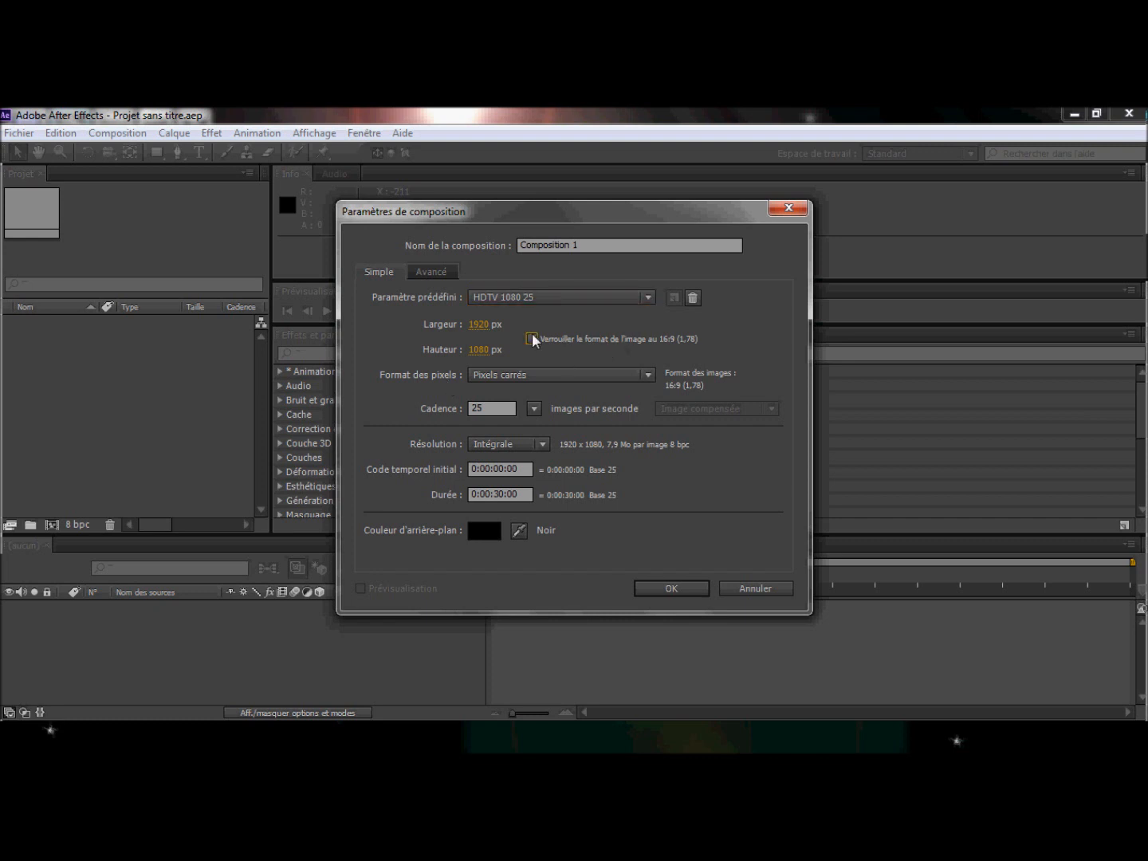
click(531, 338)
click(625, 374)
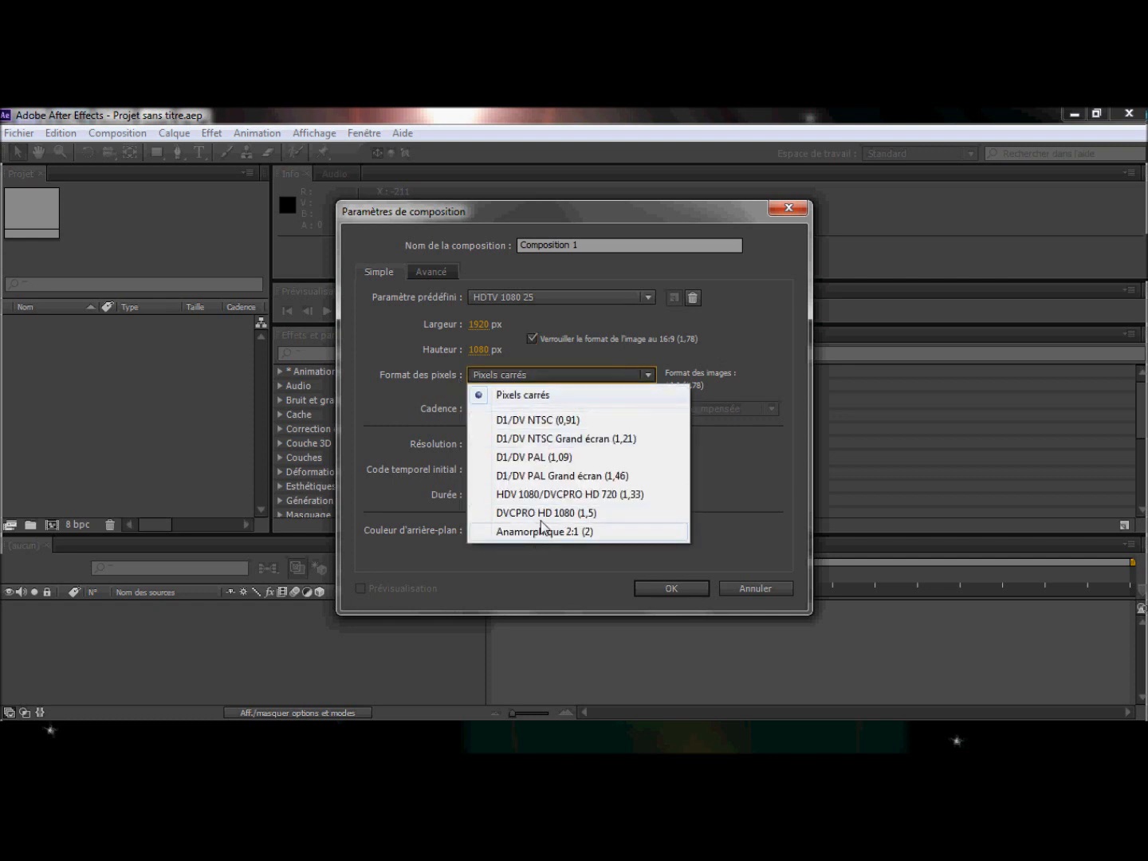
click(533, 394)
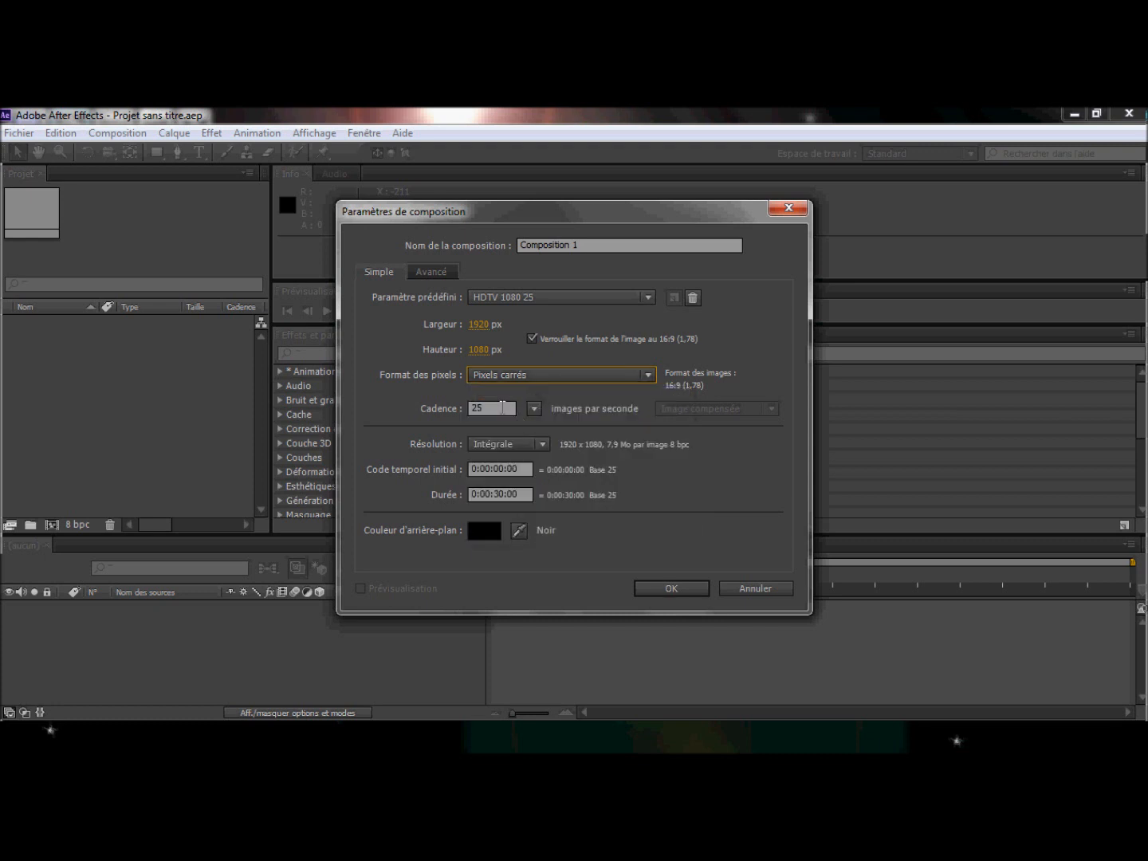
Try a frame rate of 30 images per second for the composition and return it to 25
click(537, 407)
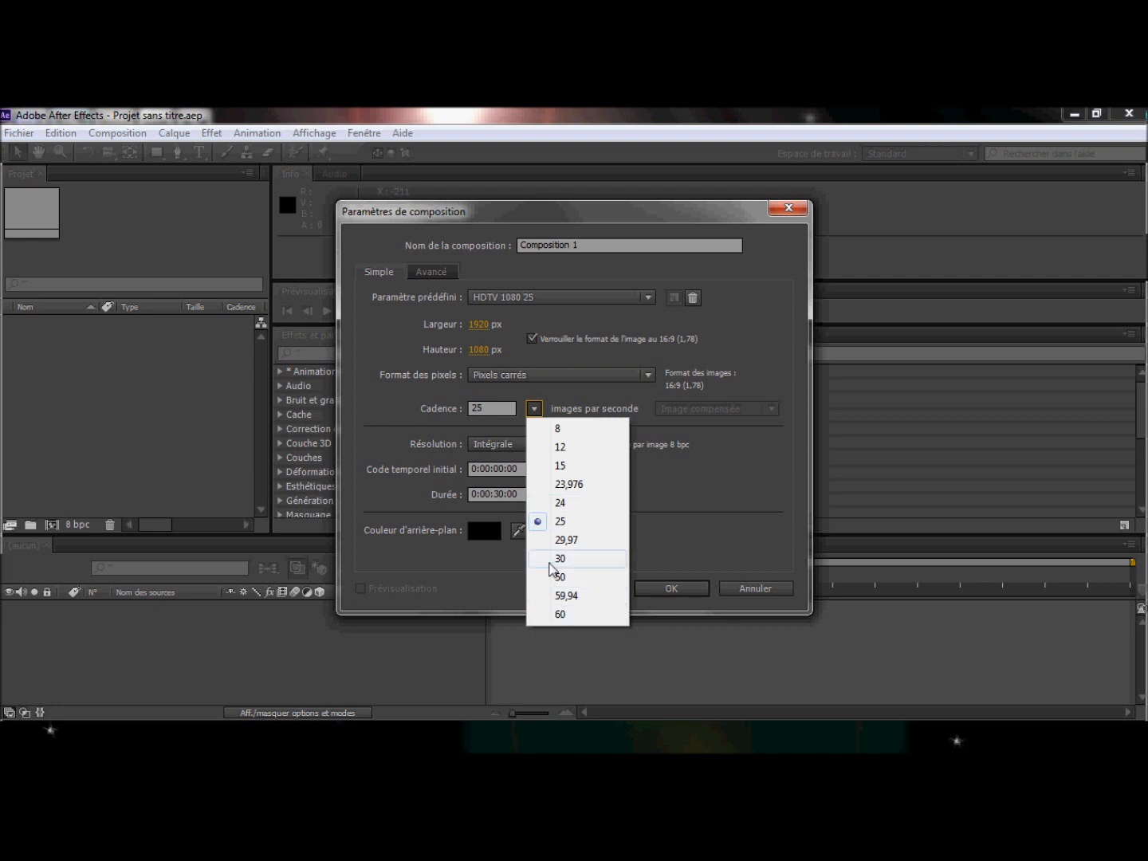
click(560, 559)
click(533, 408)
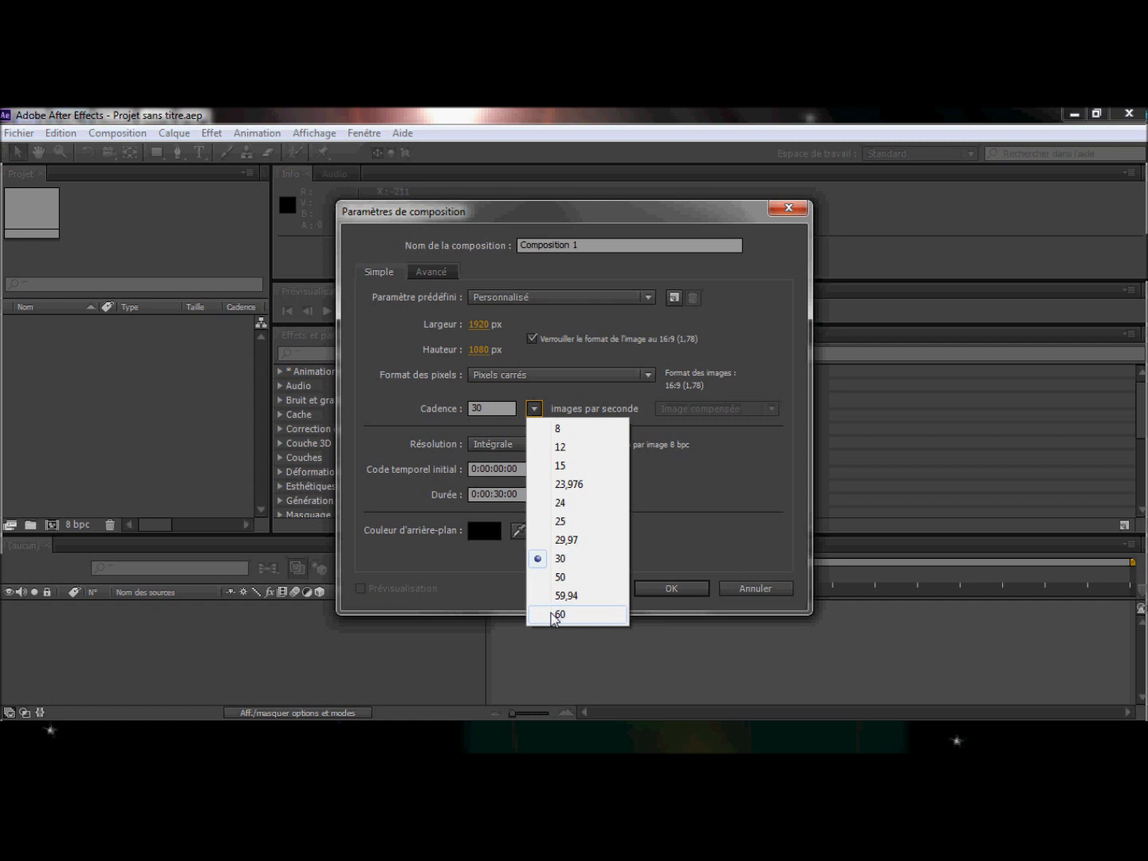
click(561, 523)
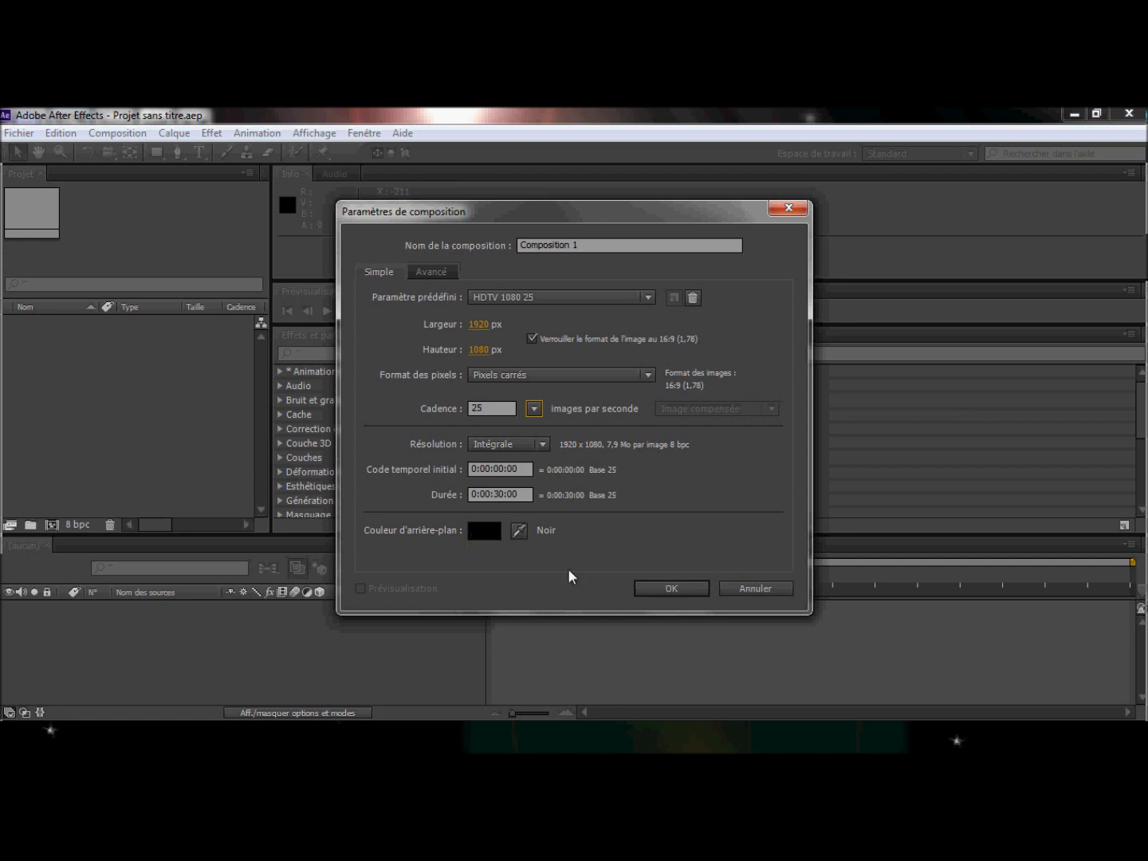
Create the composition with the chosen settings, try its preview playback briefly and return the playhead to the start
click(697, 587)
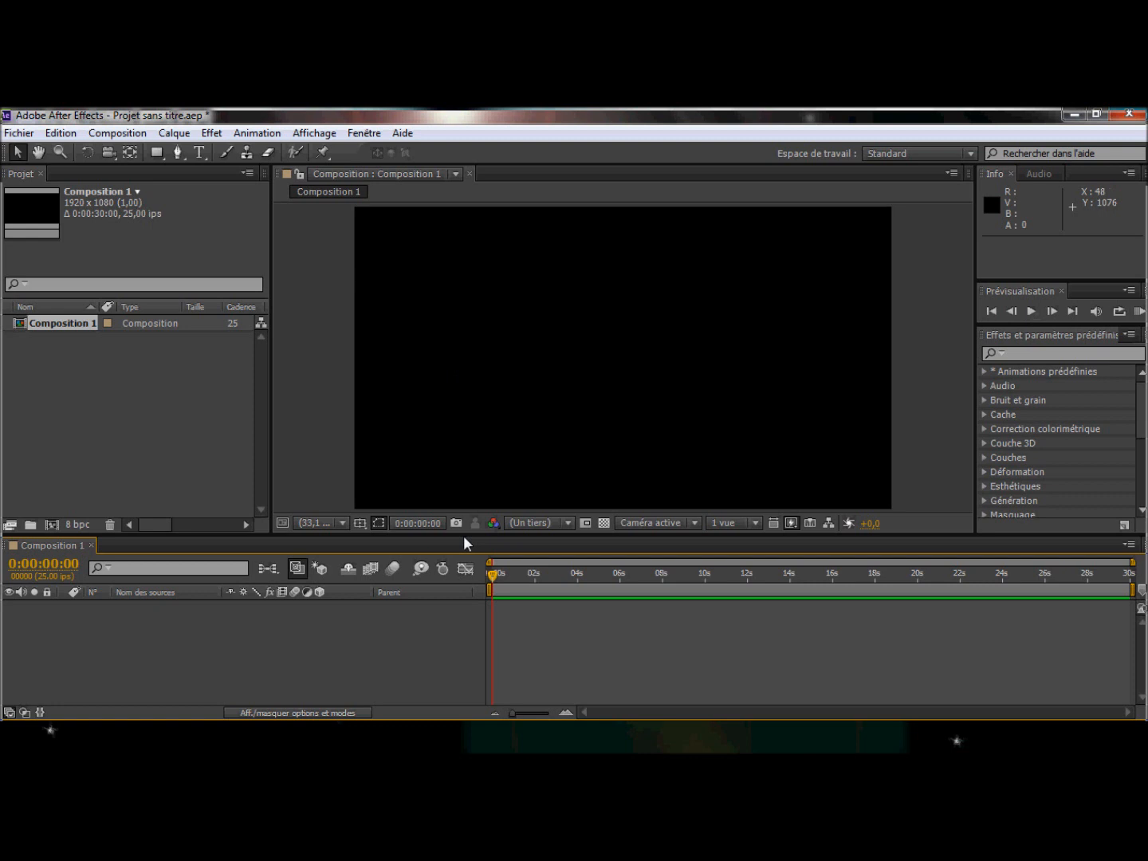
click(1026, 314)
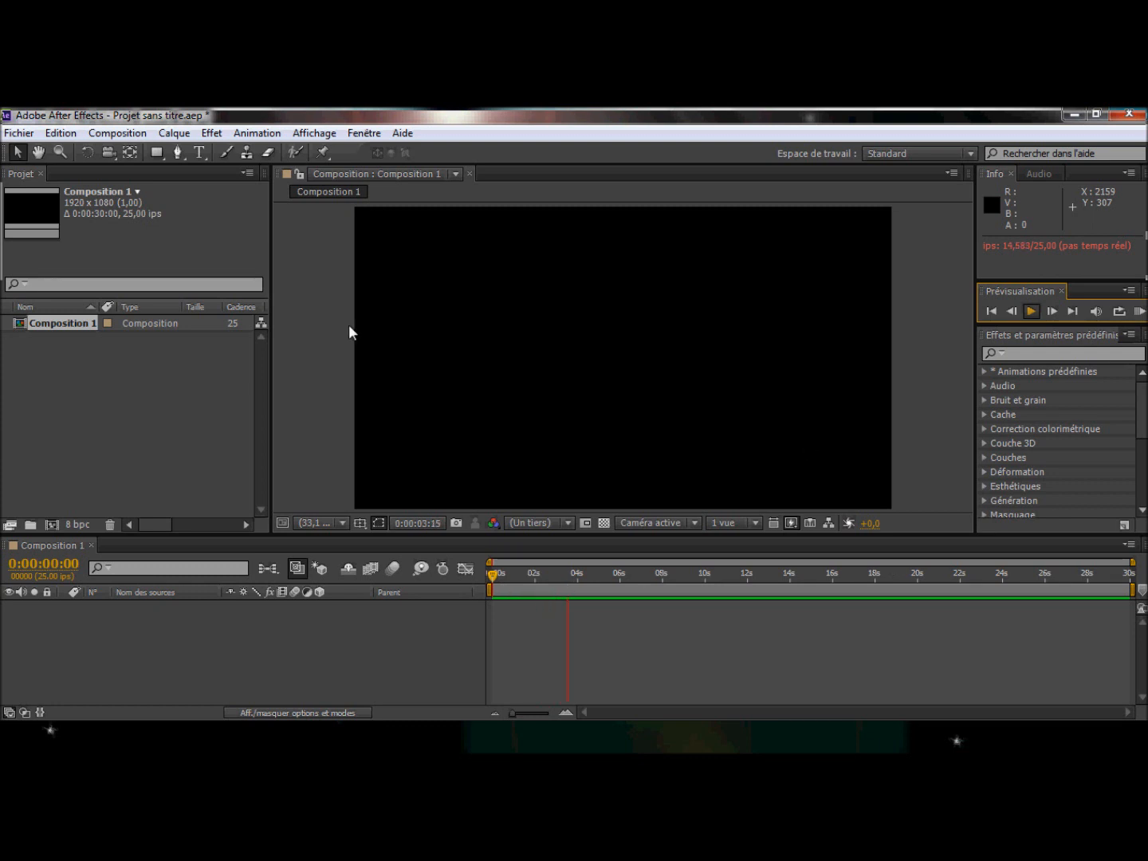
click(1036, 308)
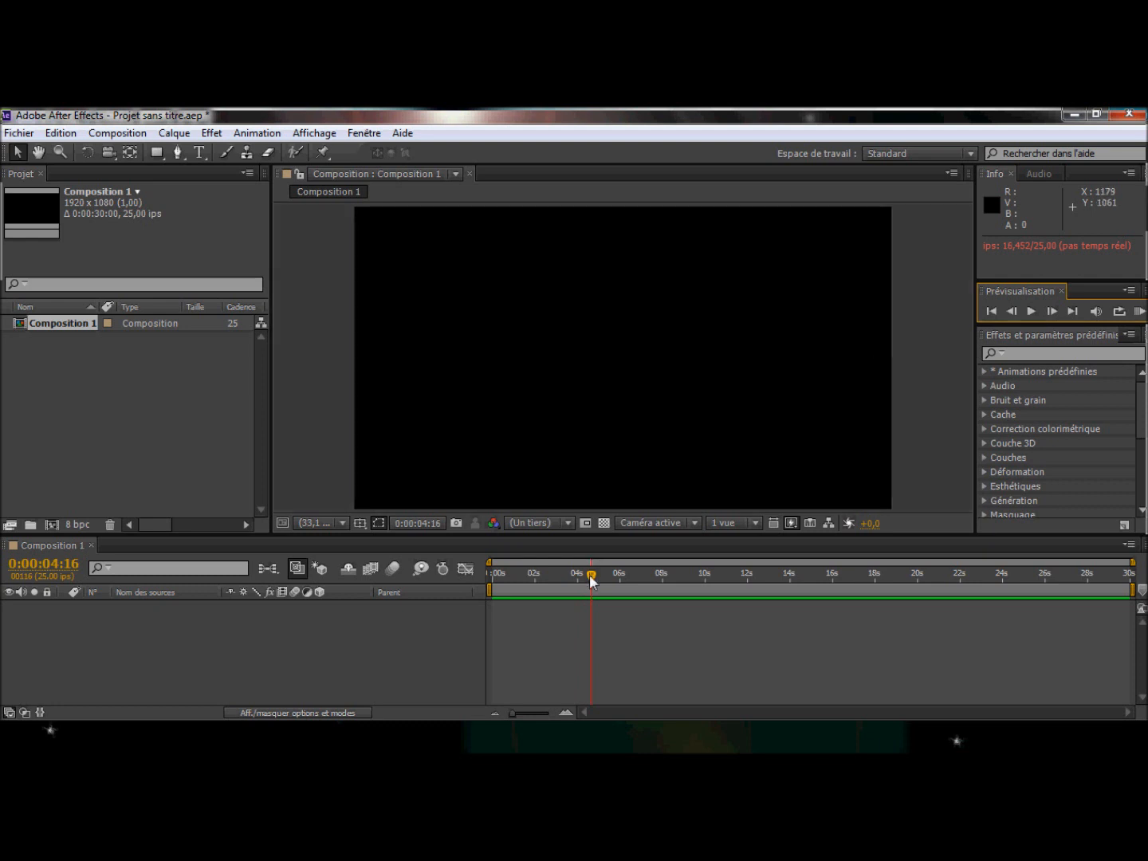
drag(591, 580, 426, 599)
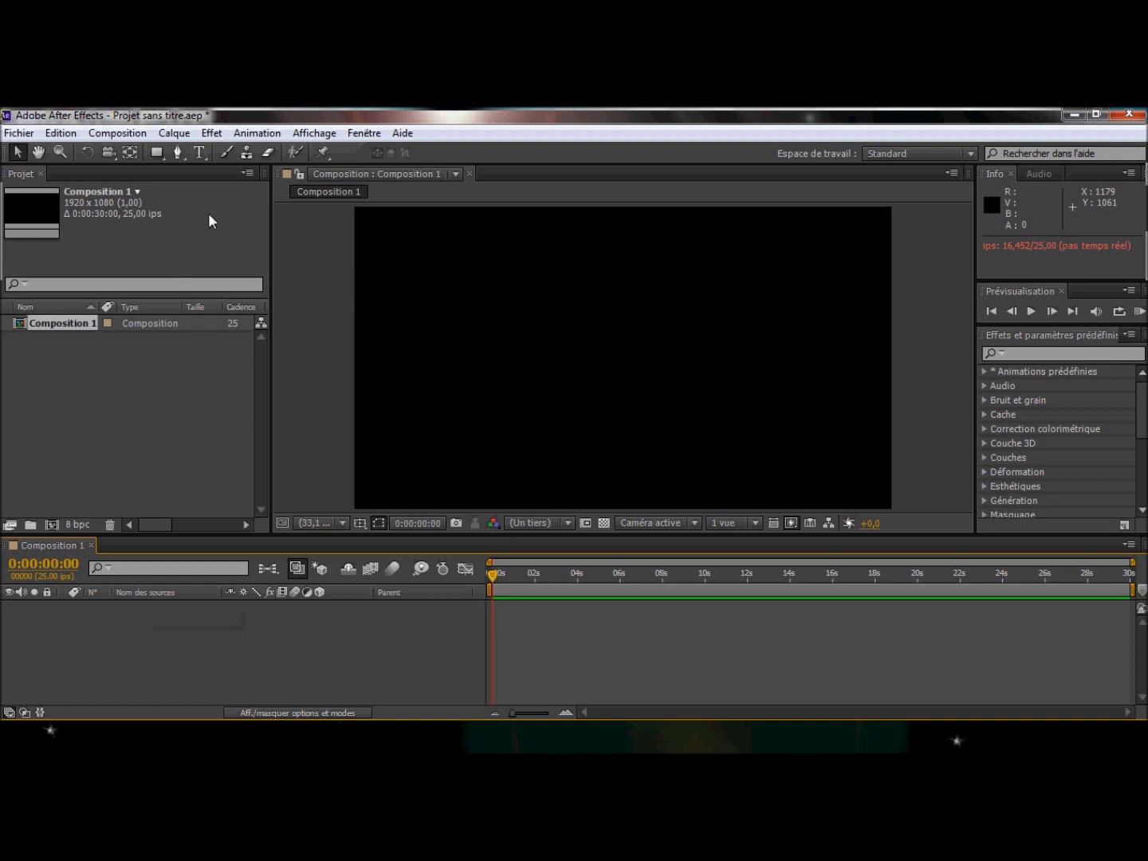
Create a text layer in Composition 1 containing the word "Tuto"
right_click(129, 636)
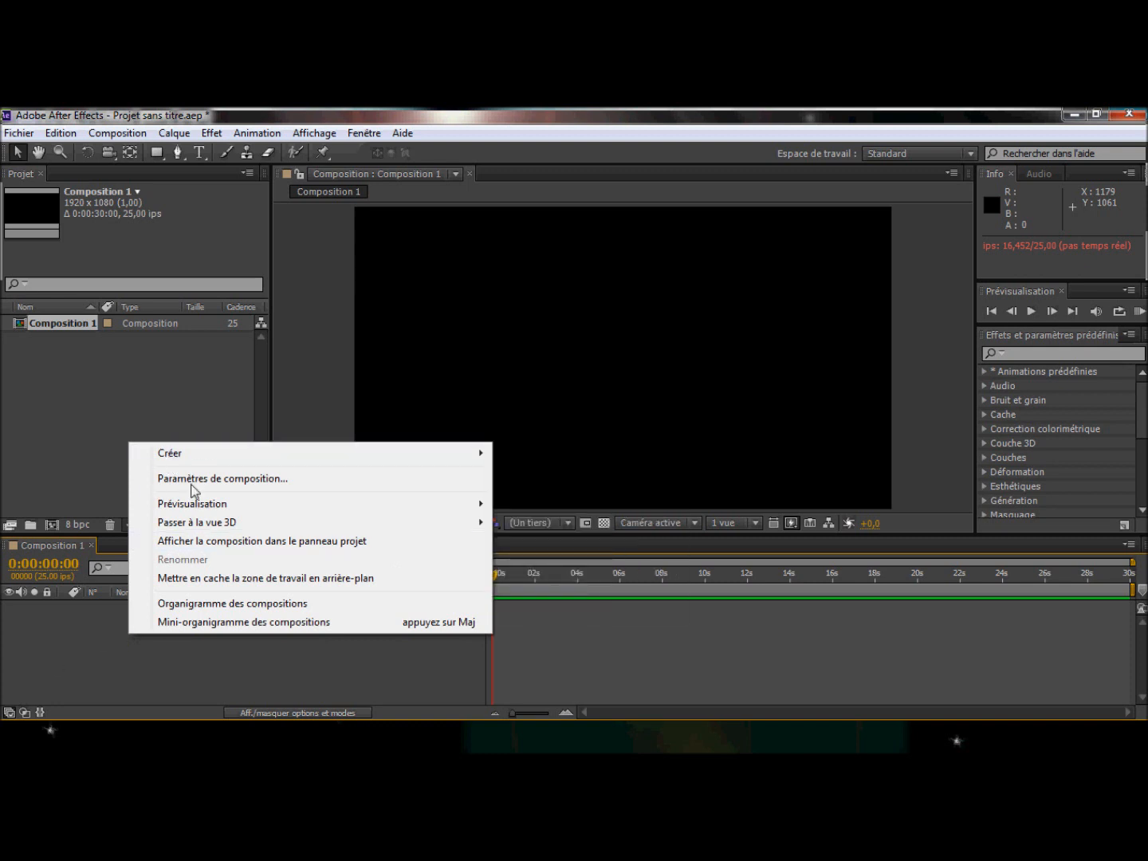
mouse_move(177, 450)
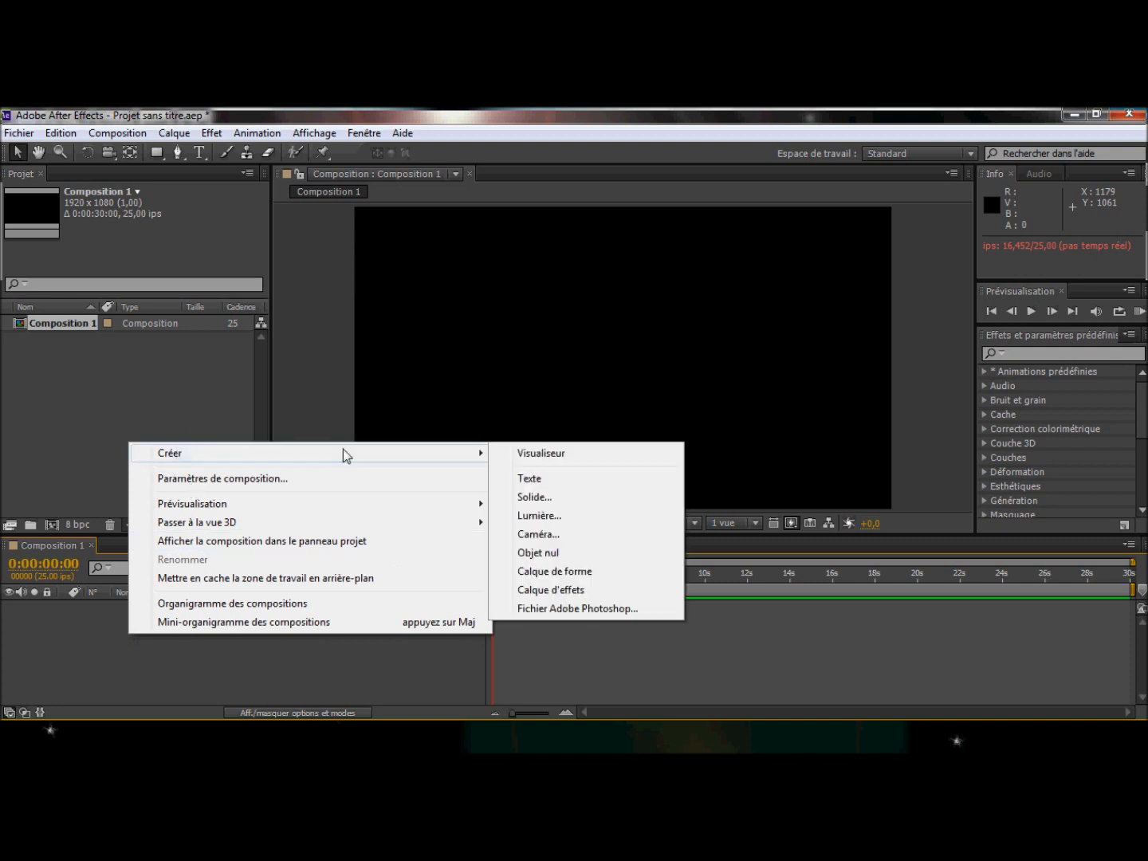
click(530, 479)
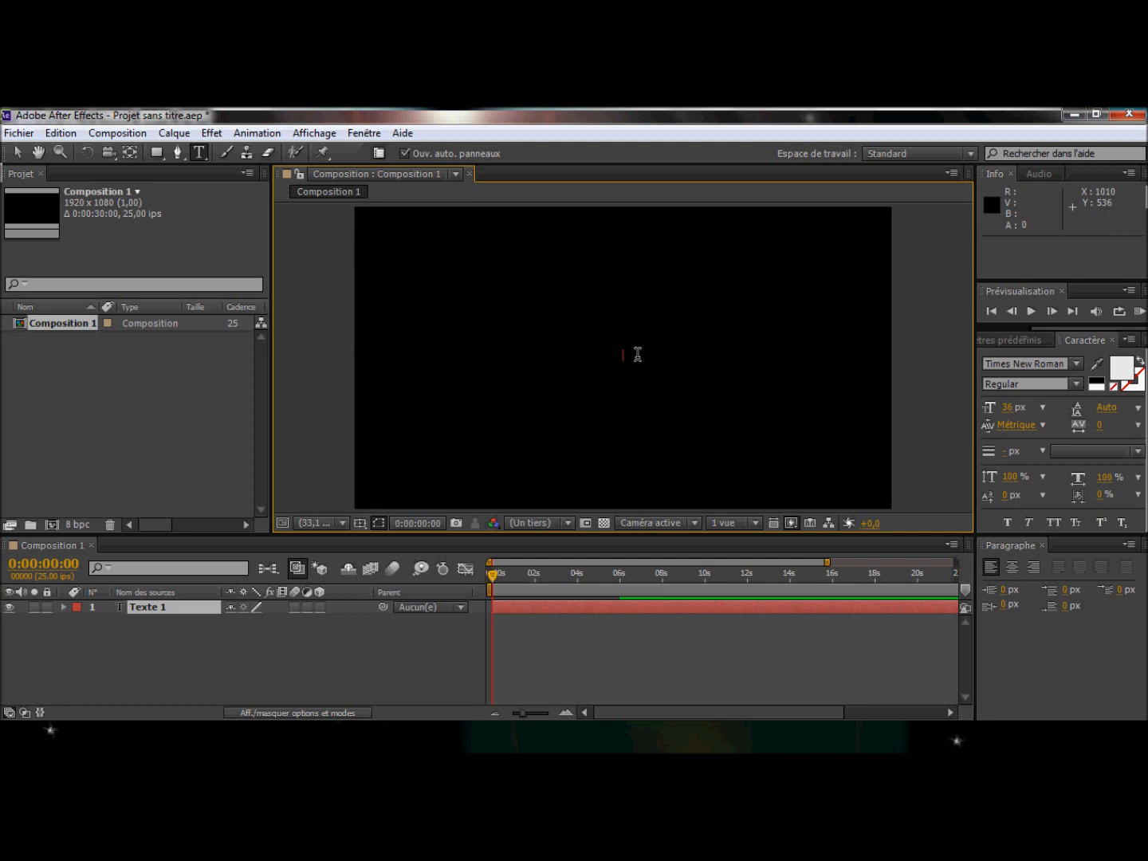
text(Tu)
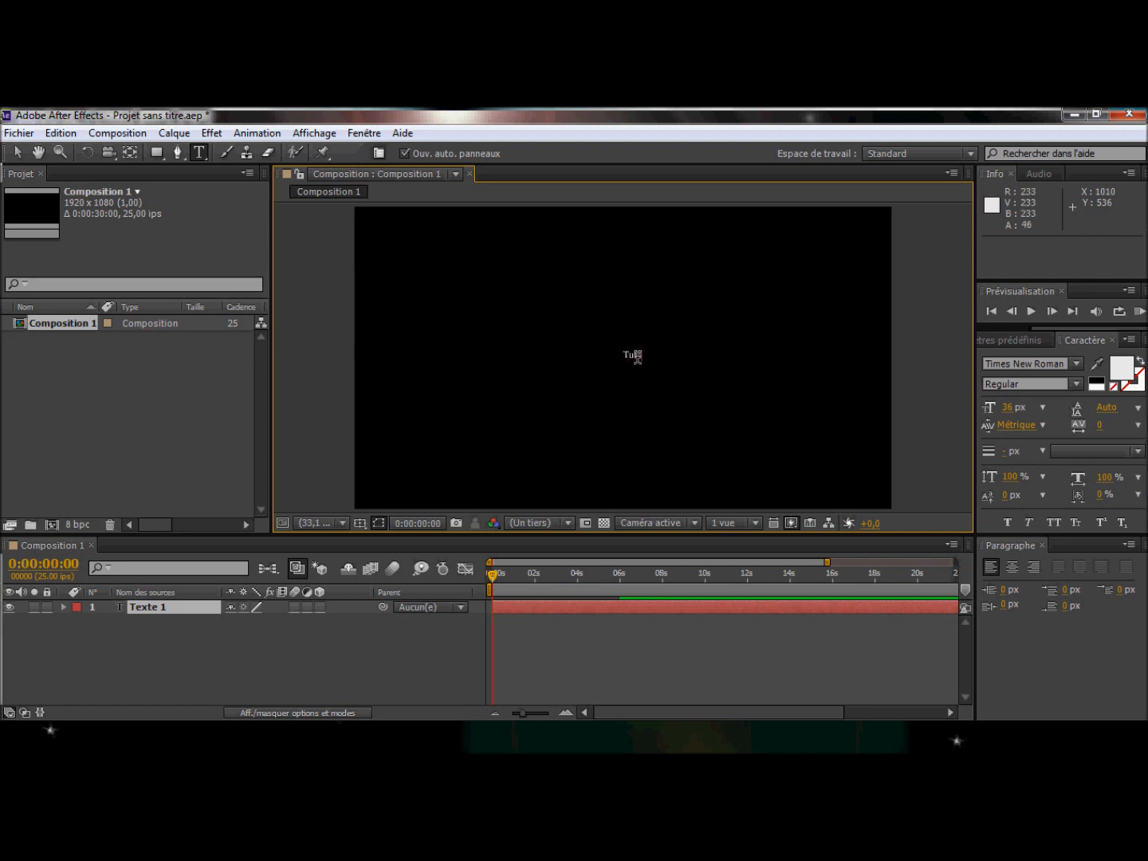
text(to)
Set the font size of the whole Tuto text to 72 px
key(ctrl+a)
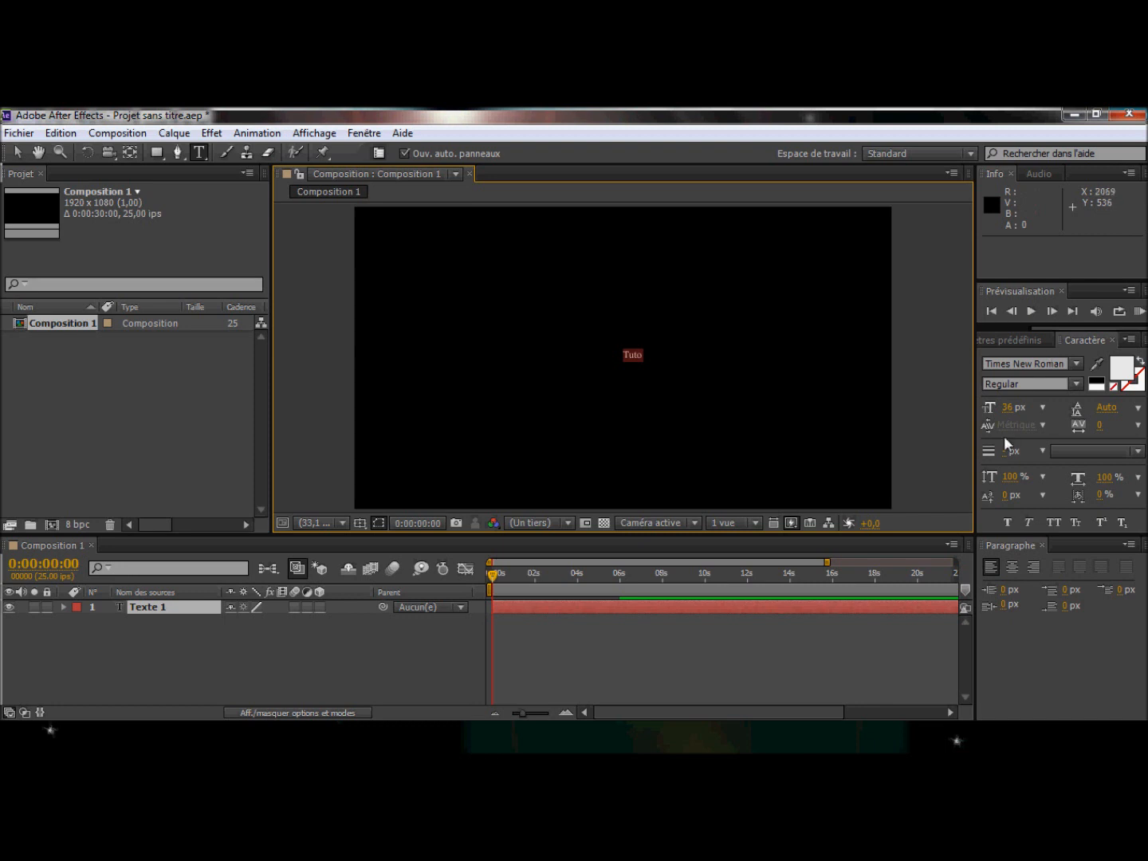
click(1041, 409)
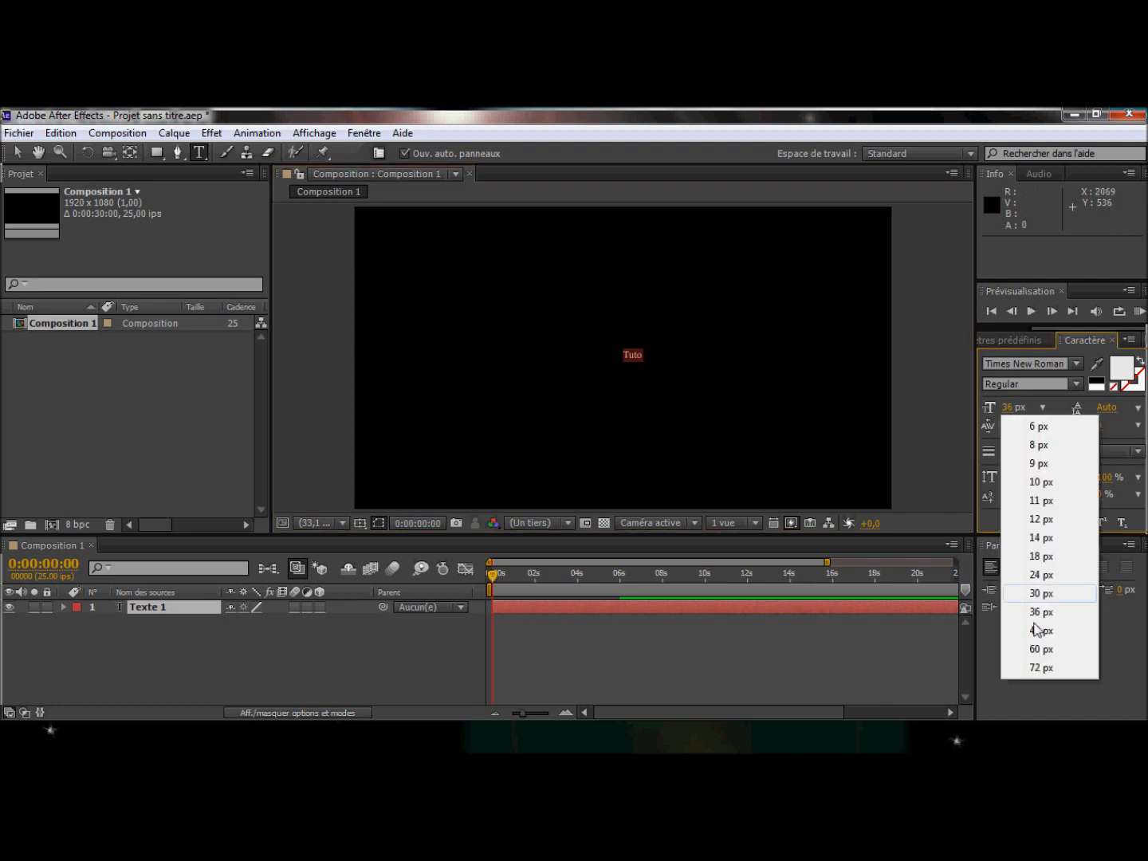
click(1037, 670)
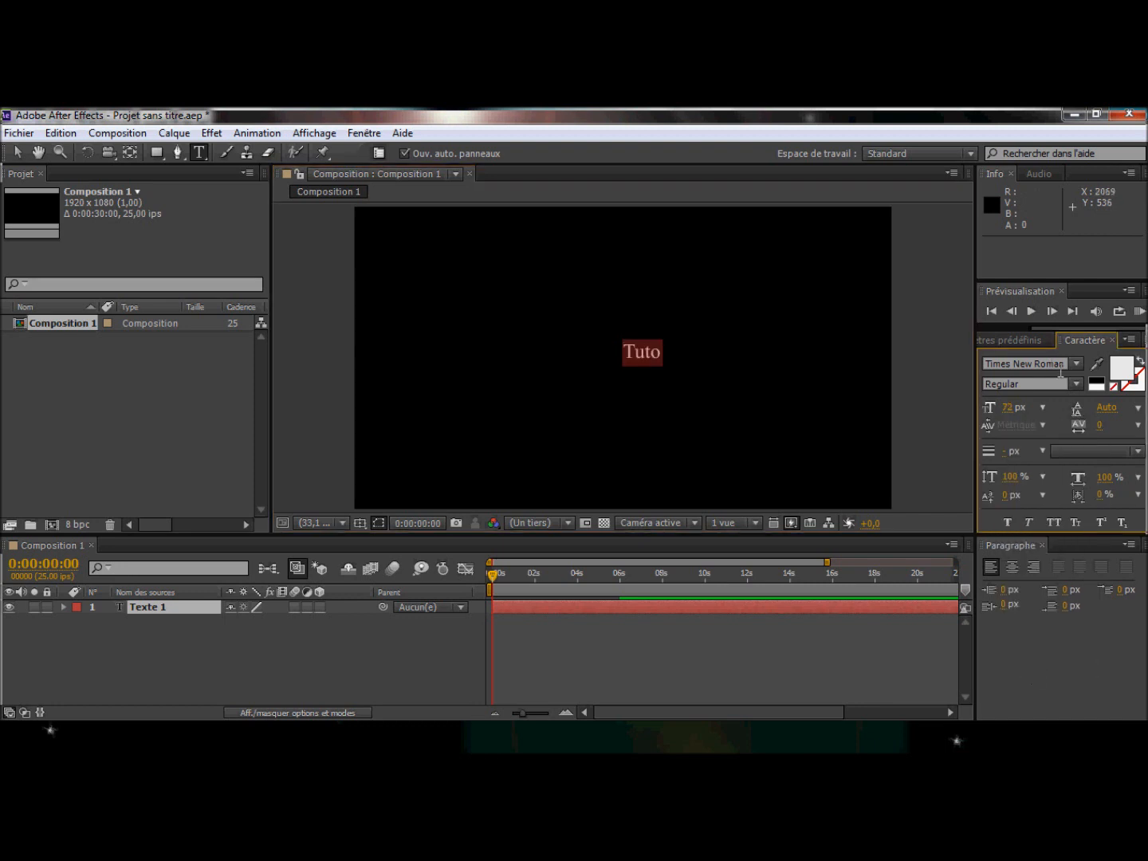
click(719, 351)
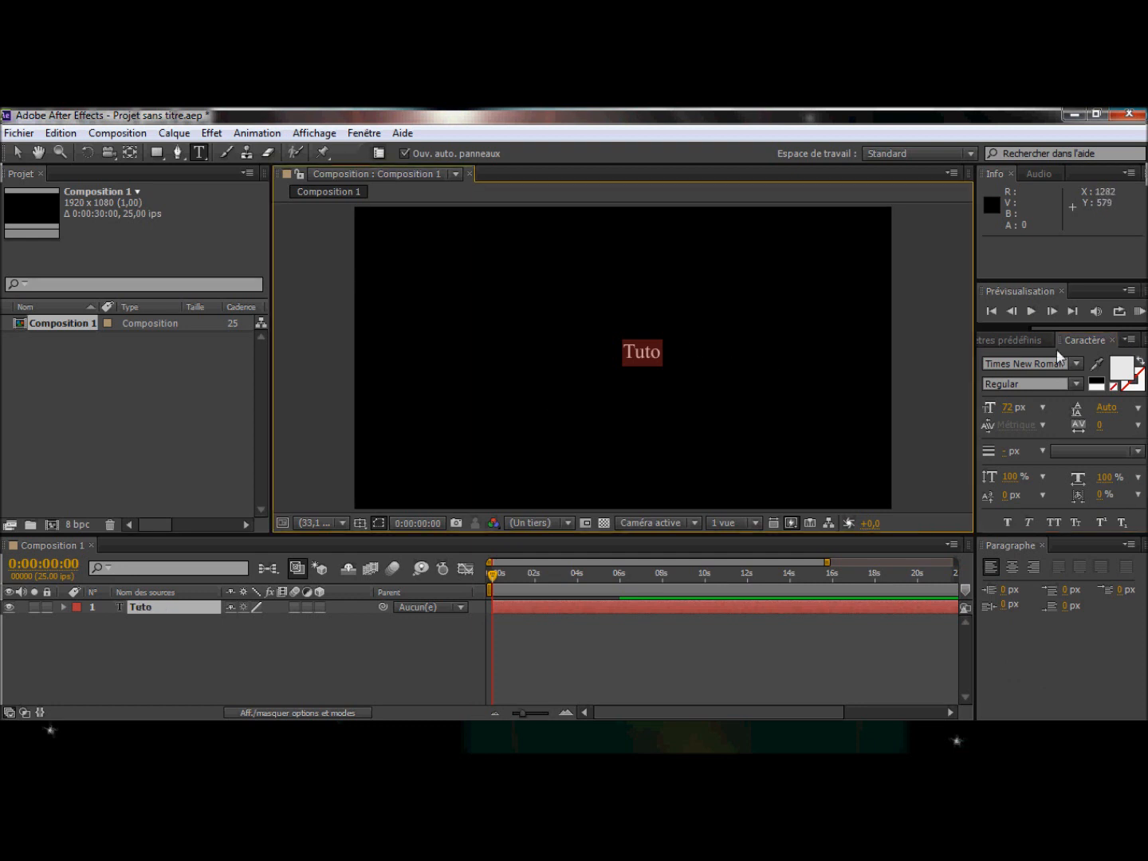
Try the Nyala font on the Tuto text
click(1078, 362)
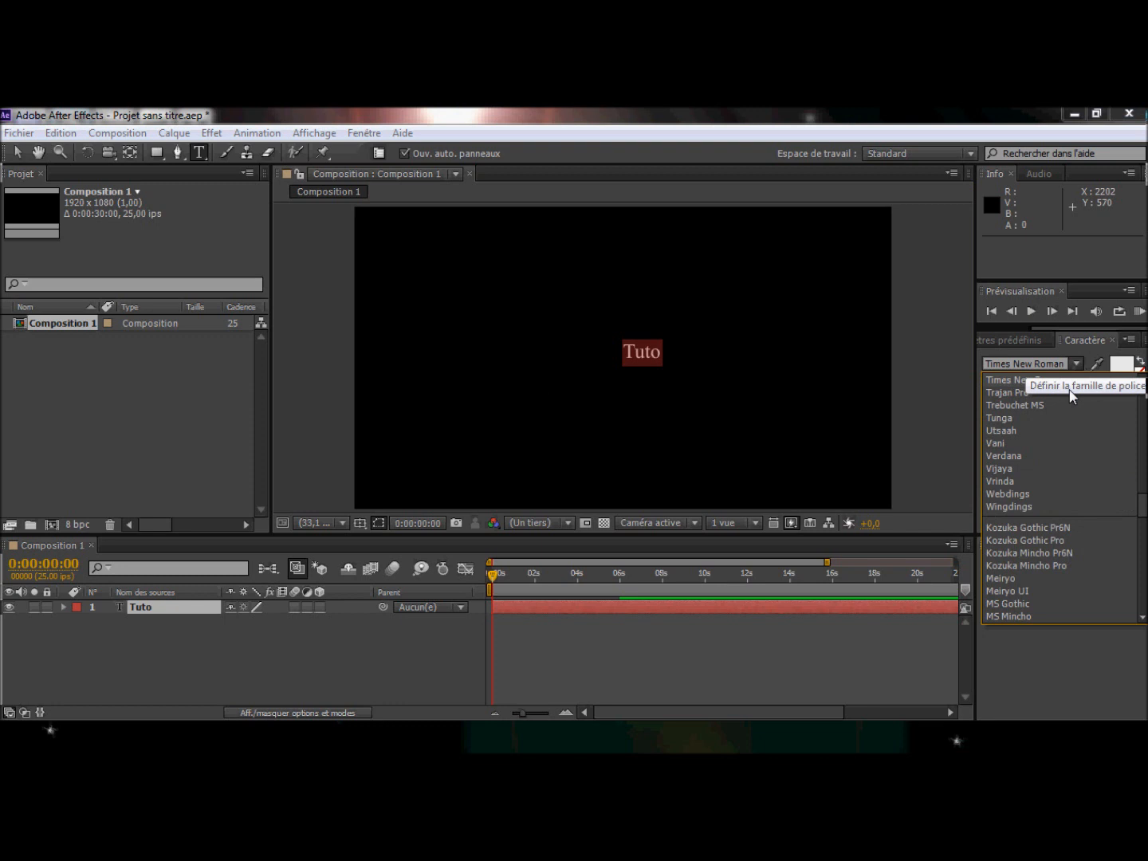
scroll(1142, 500, up, 2)
drag(1142, 499, 1142, 474)
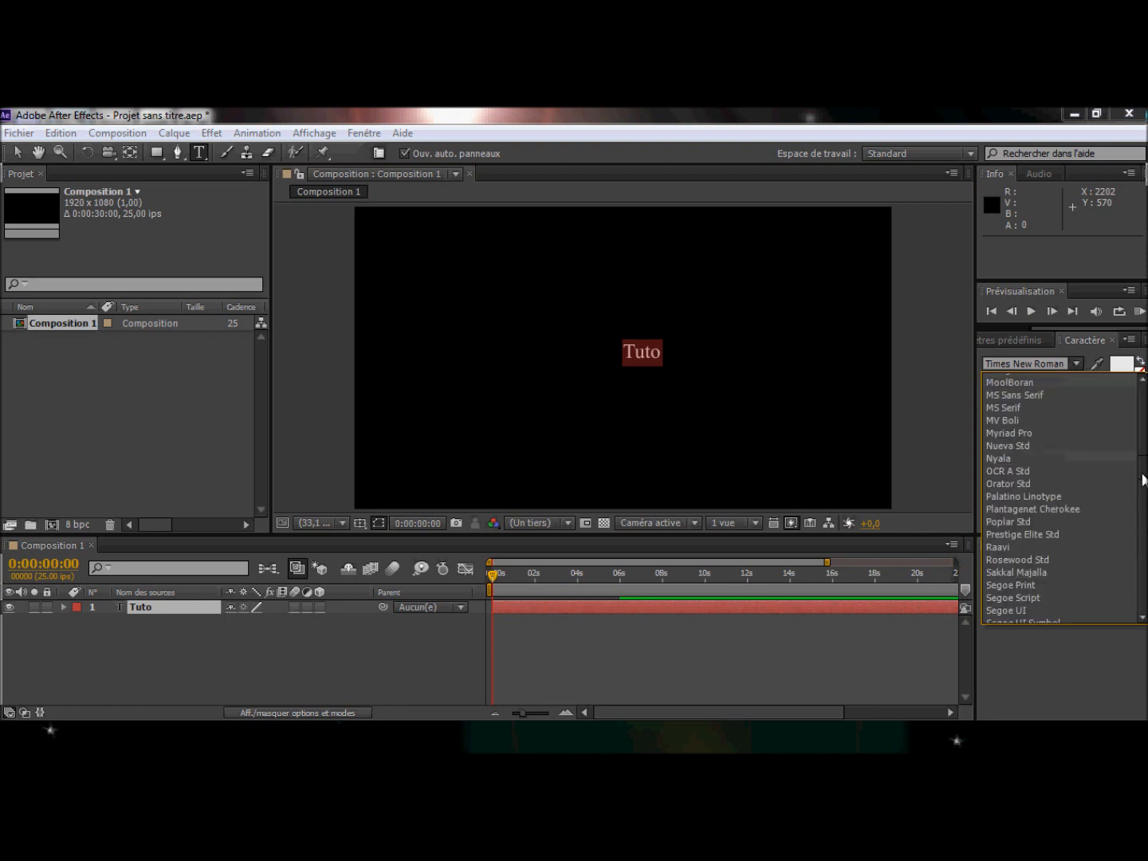
click(1017, 459)
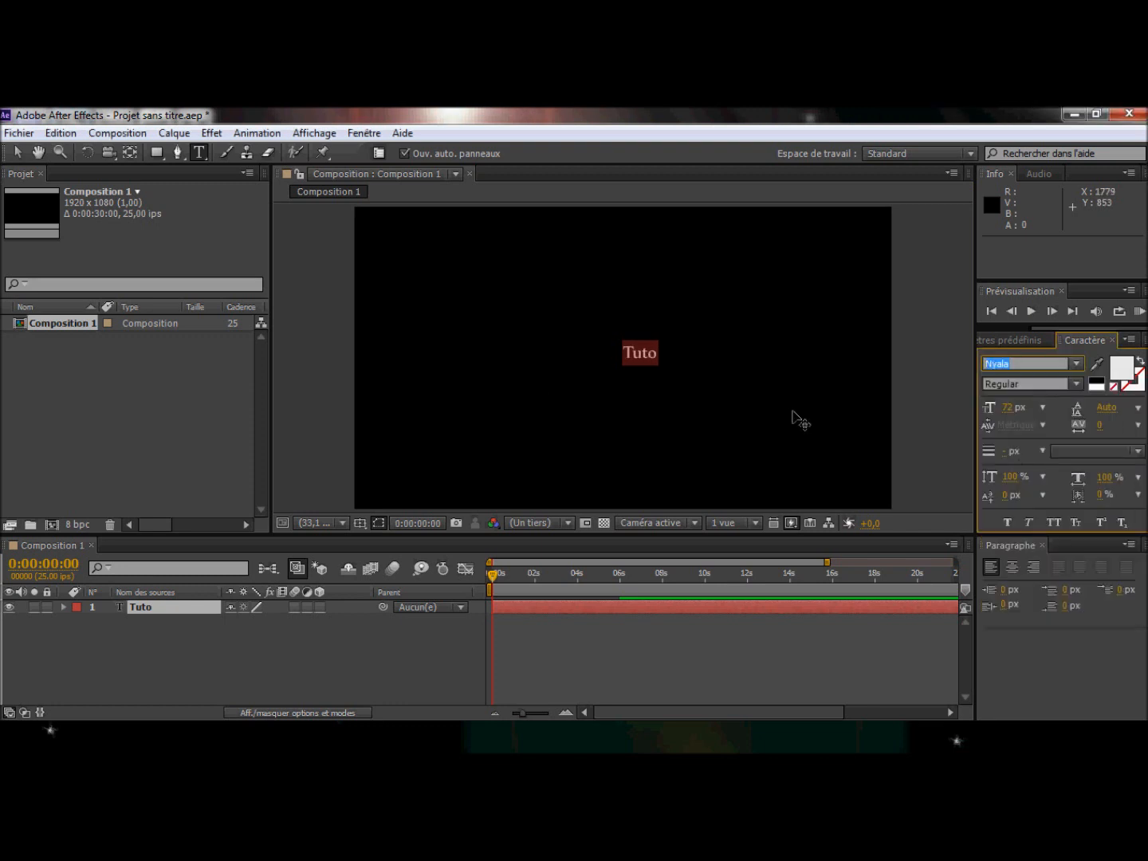
Set the Tuto text's font to Poplar Std and deselect the layer
click(1076, 363)
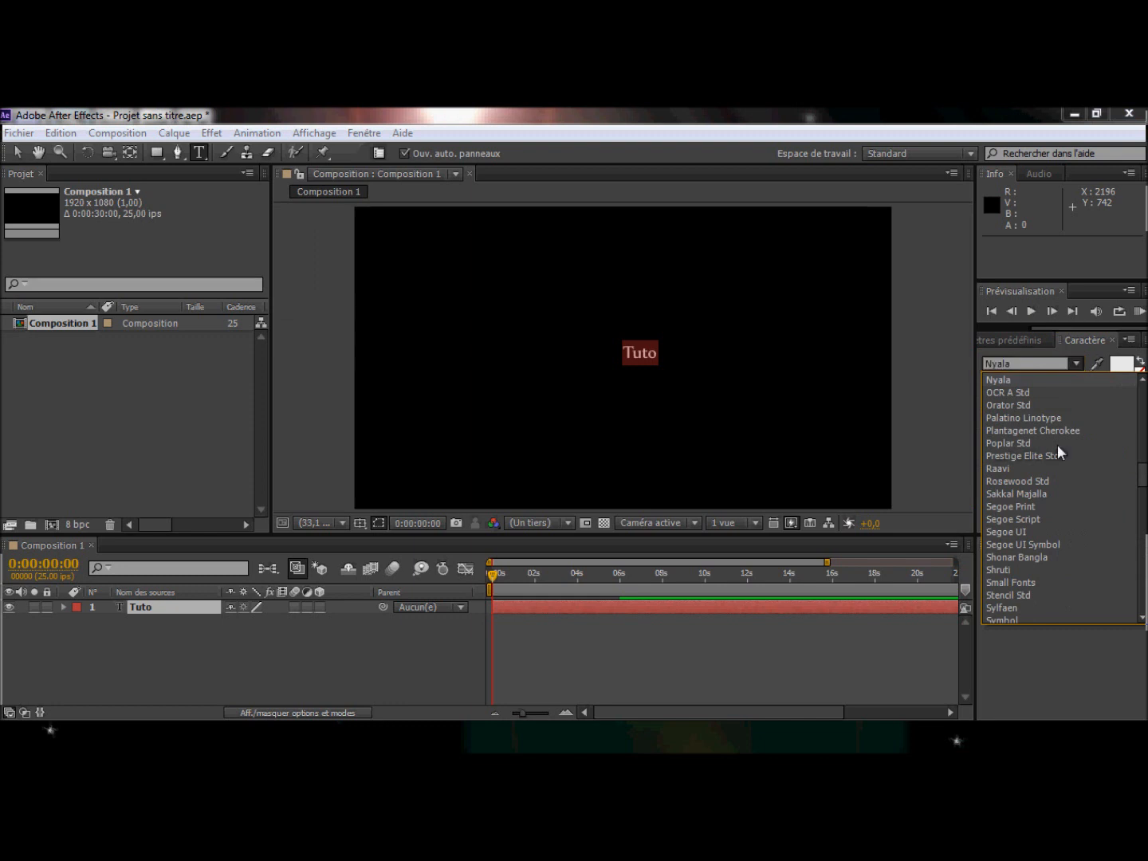
click(1032, 444)
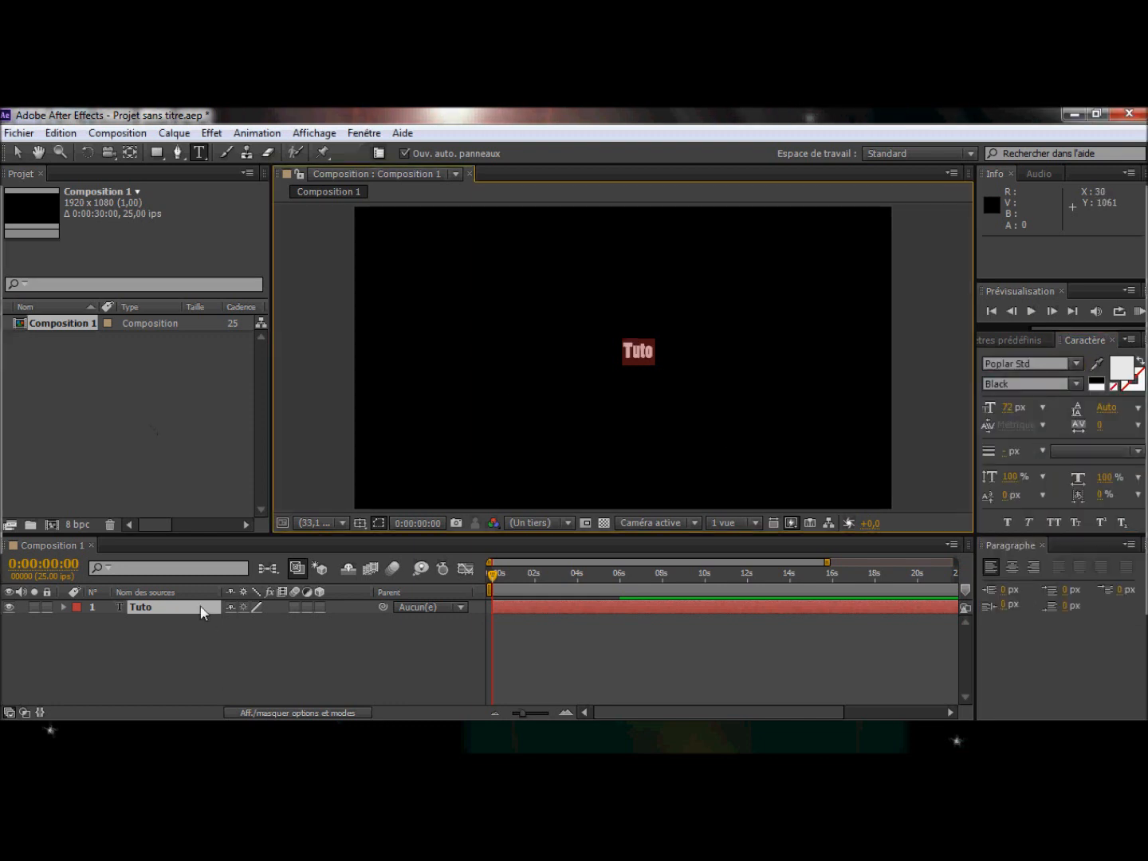
click(258, 646)
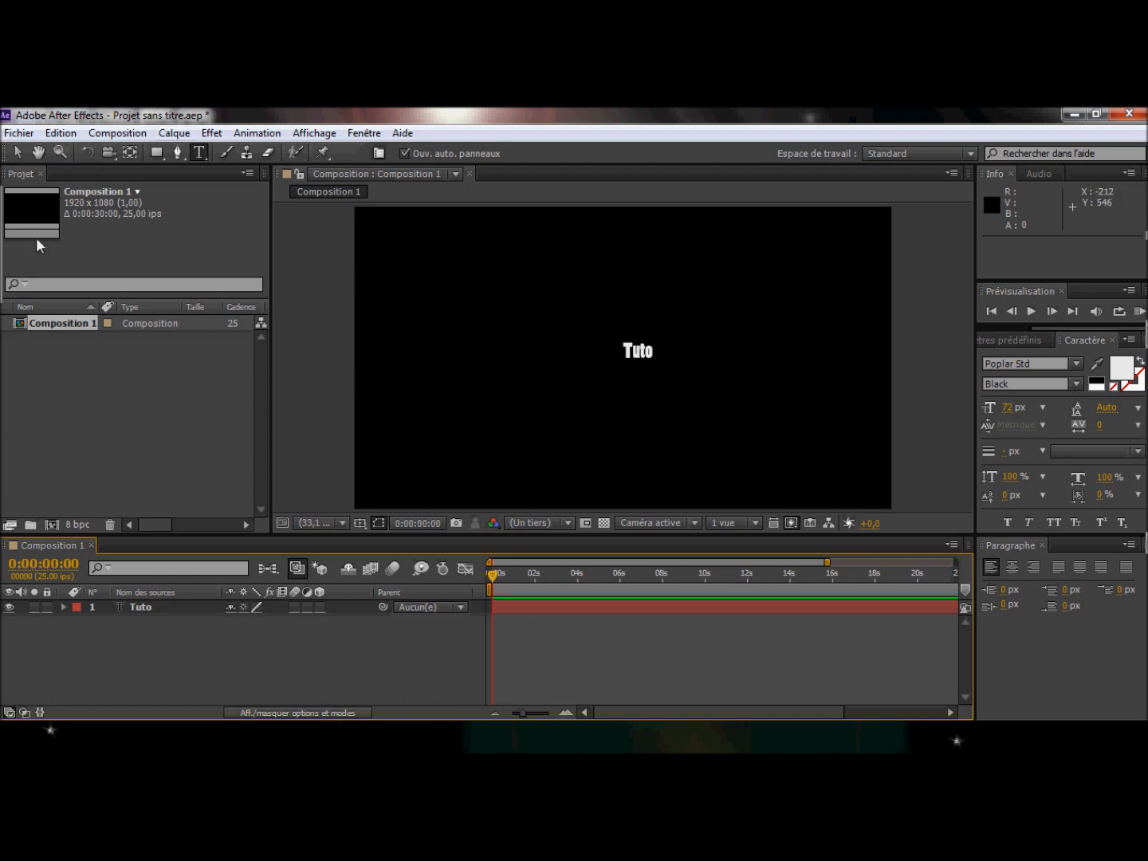
Move the Tuto text toward the upper left of the frame and stretch it to about 314% wide and 383% high
click(16, 153)
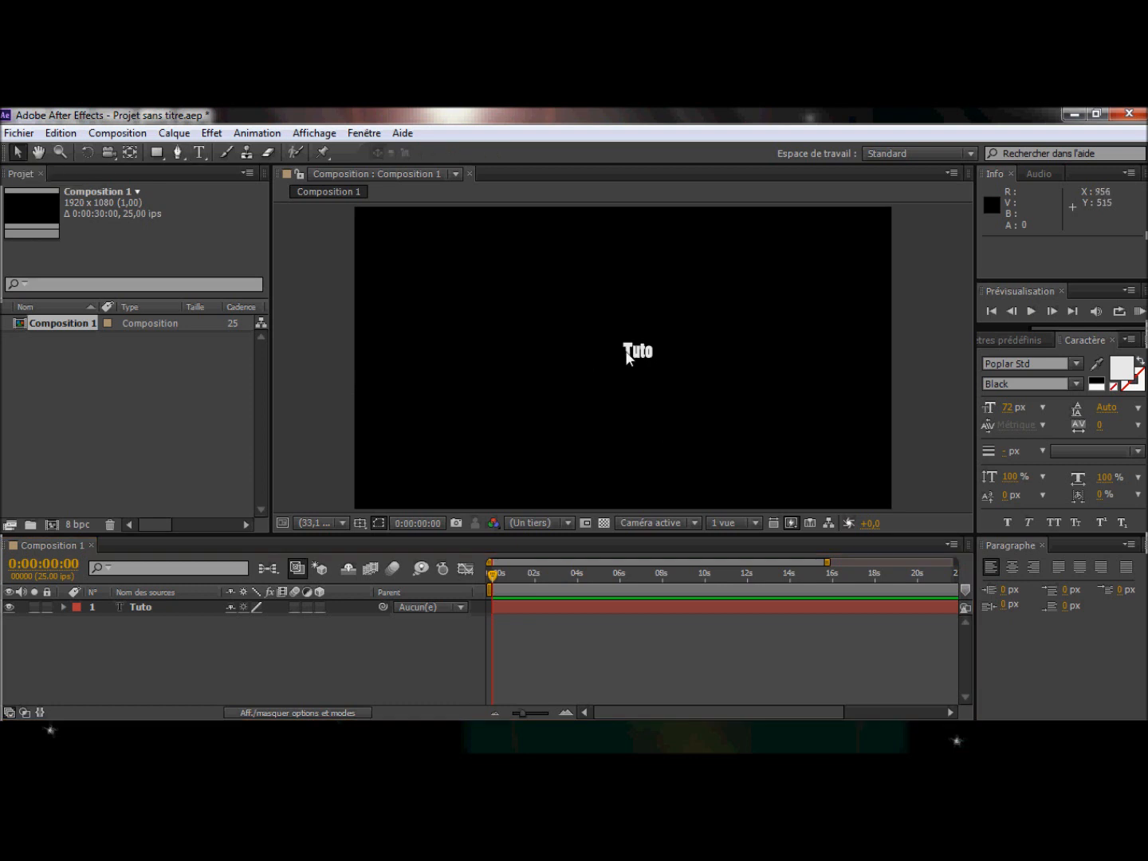
drag(650, 355, 565, 381)
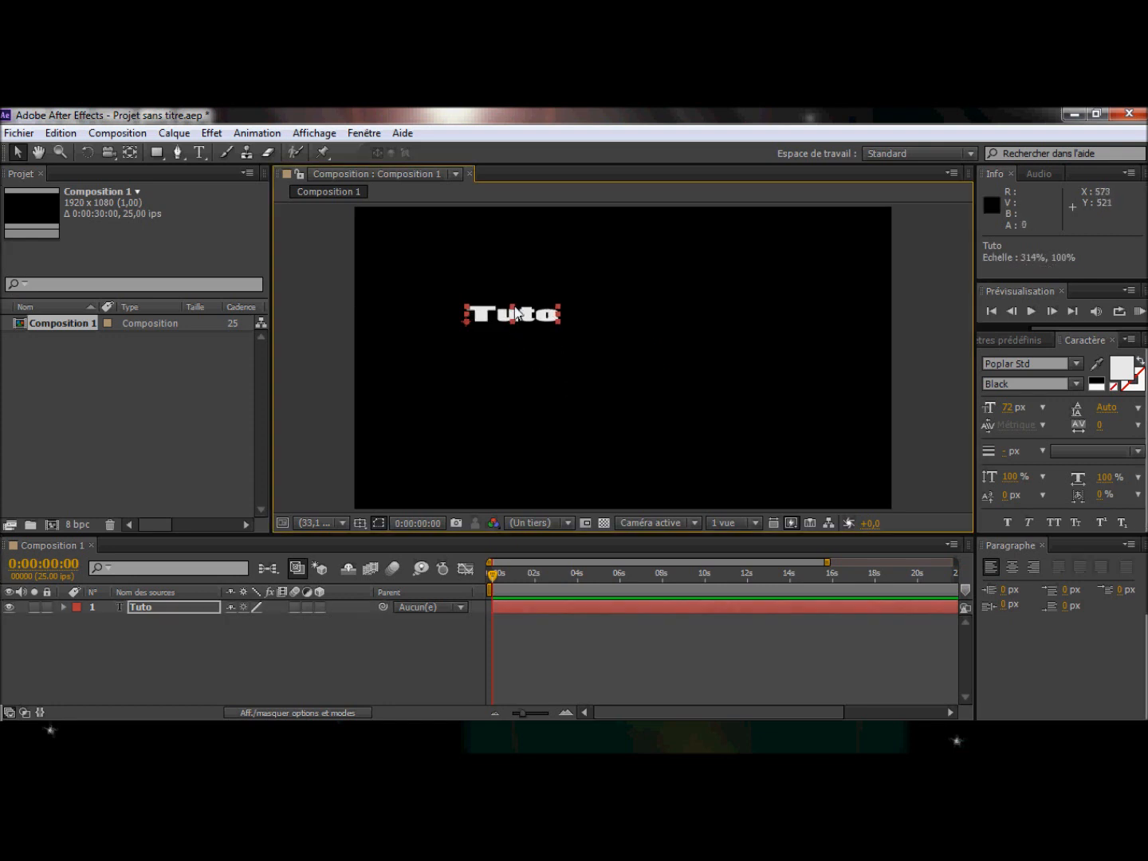
click(509, 286)
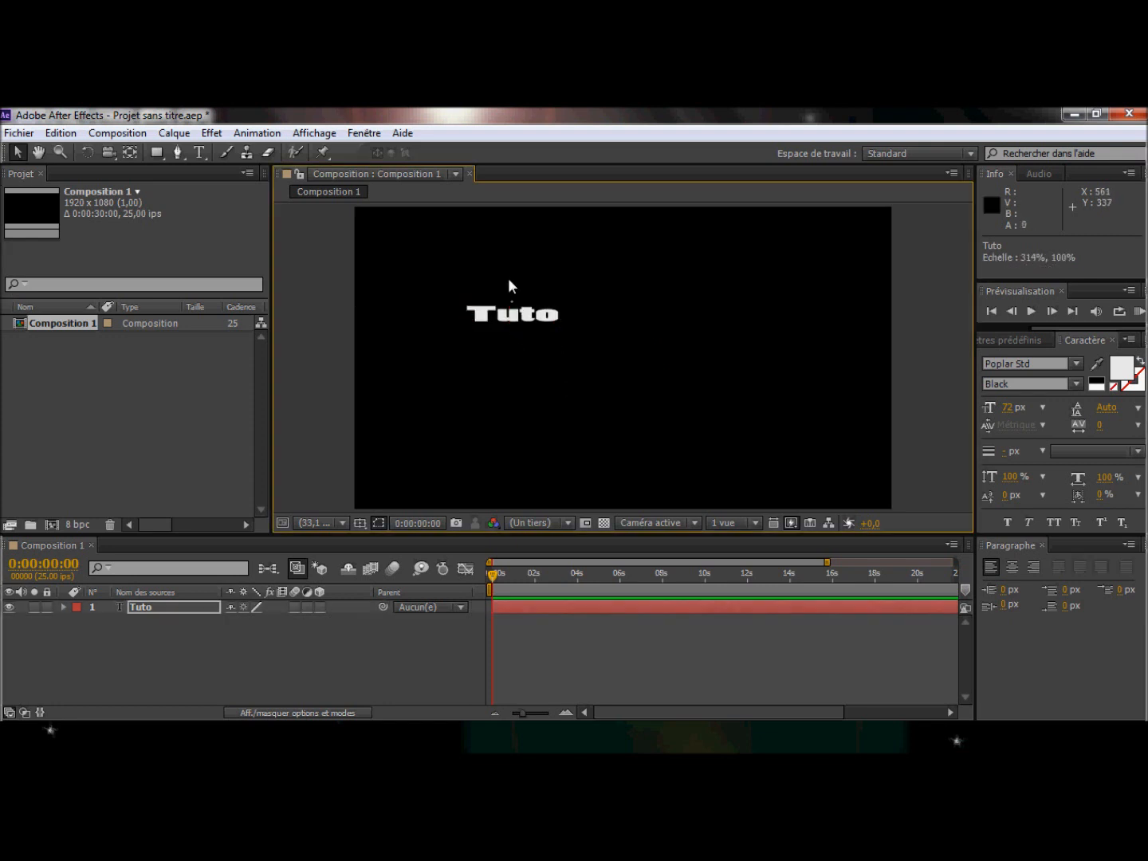
click(515, 322)
drag(513, 307, 506, 265)
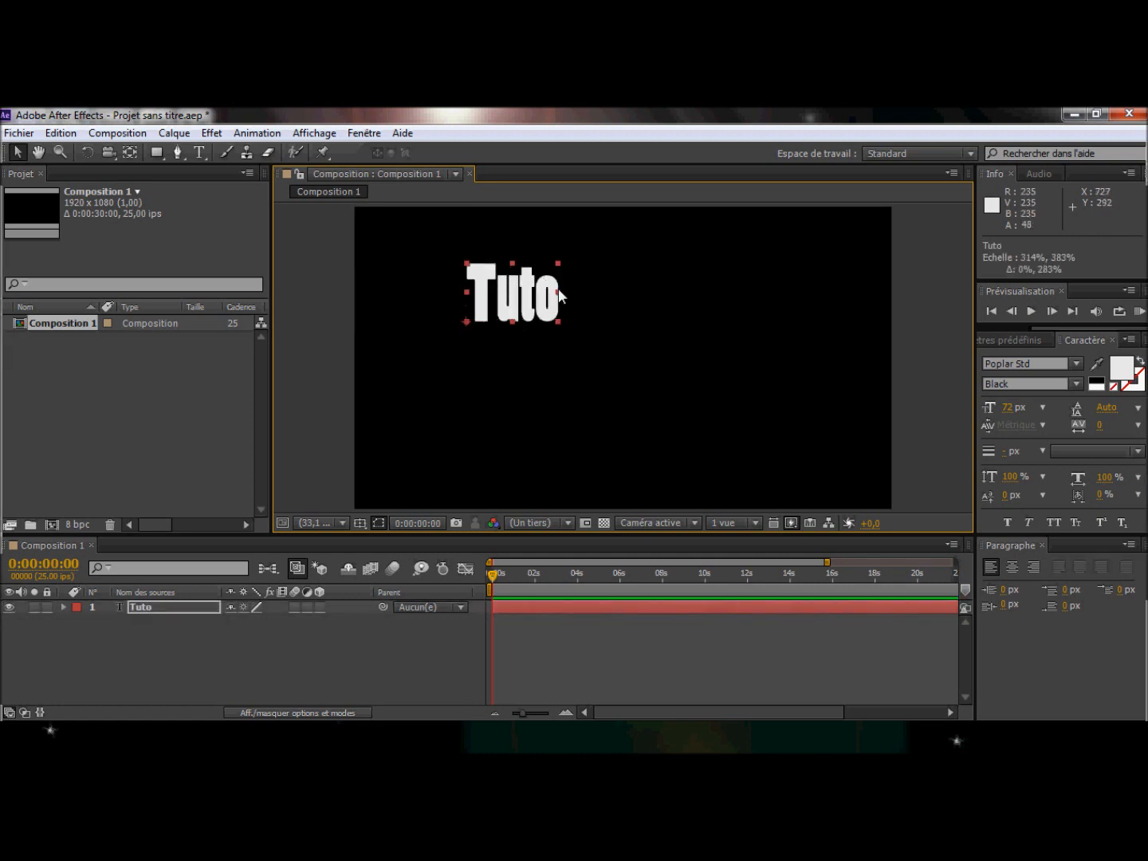
Enlarge the Tuto text to about 452% by 433% and move it to the frame's upper-left corner, at about 64, 277
drag(466, 323, 508, 340)
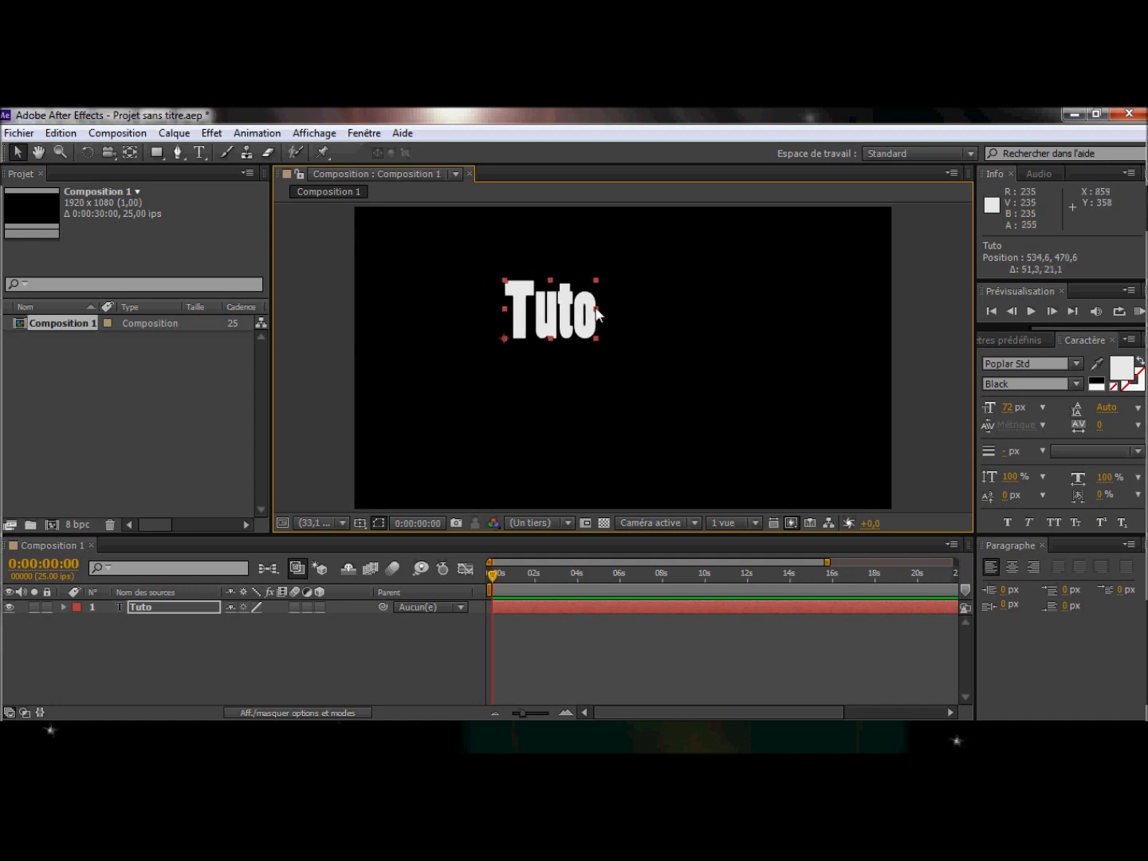
drag(598, 313, 565, 278)
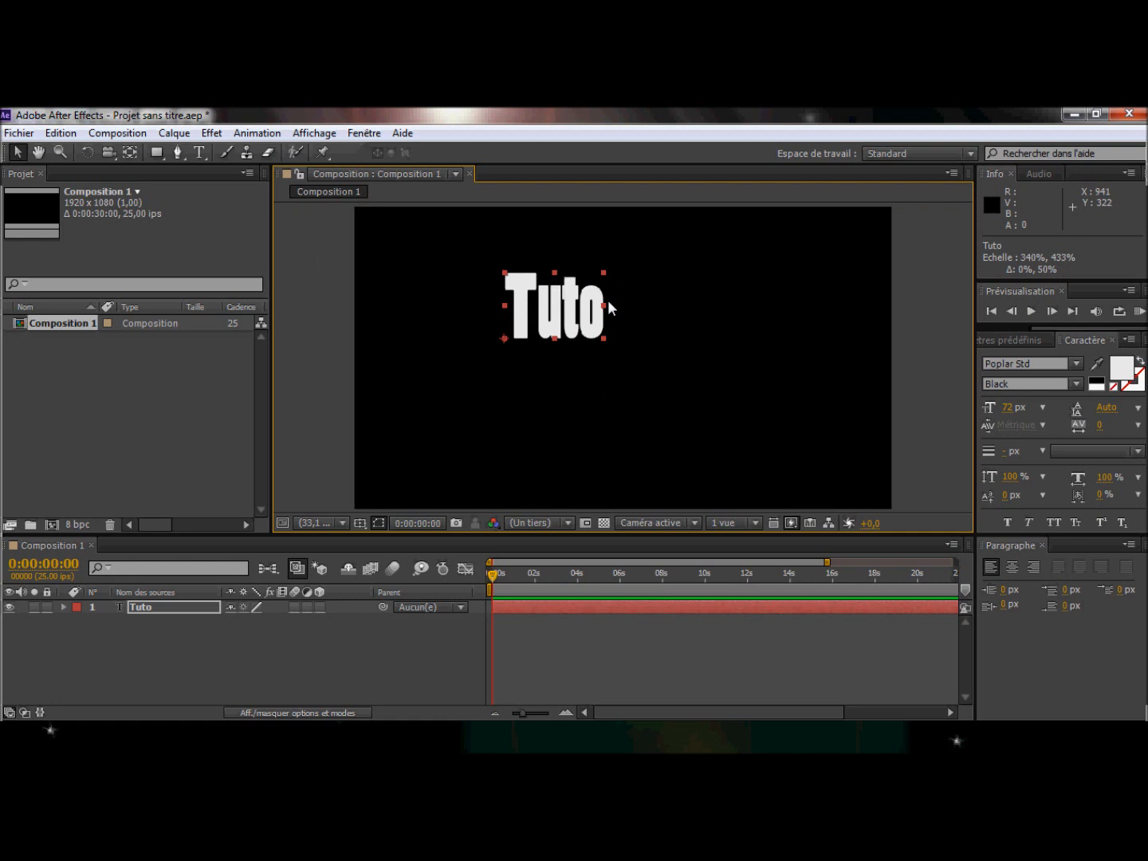
drag(607, 303, 637, 306)
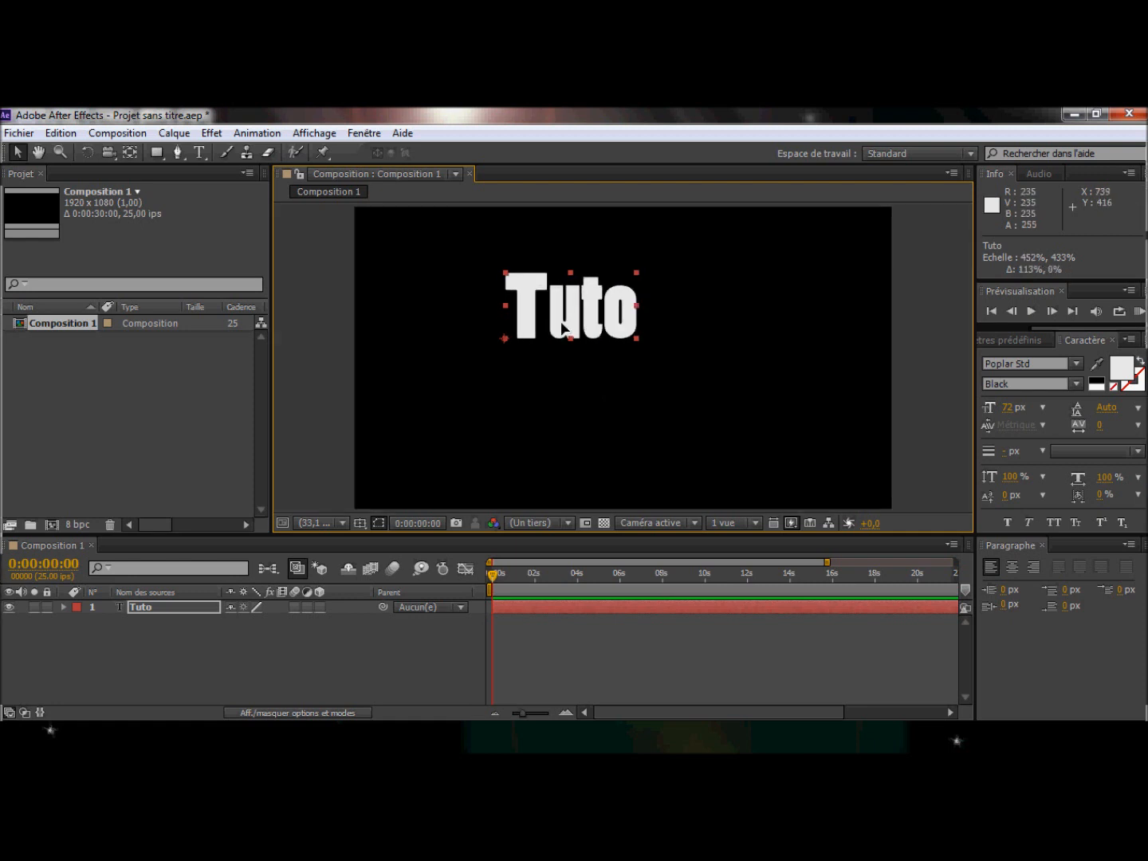
drag(563, 327, 431, 273)
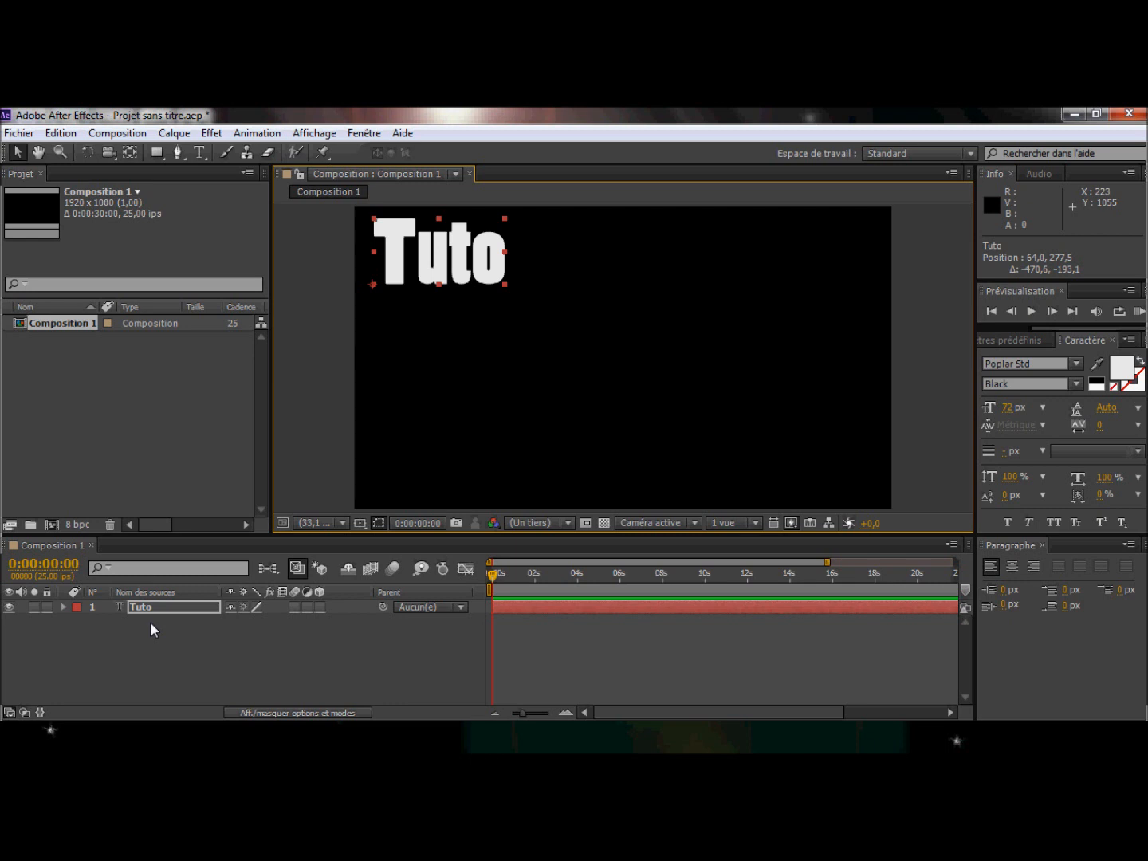
Show the Tuto layer's transform properties and start animating Position with a keyframe at 0:00:00:00
click(63, 607)
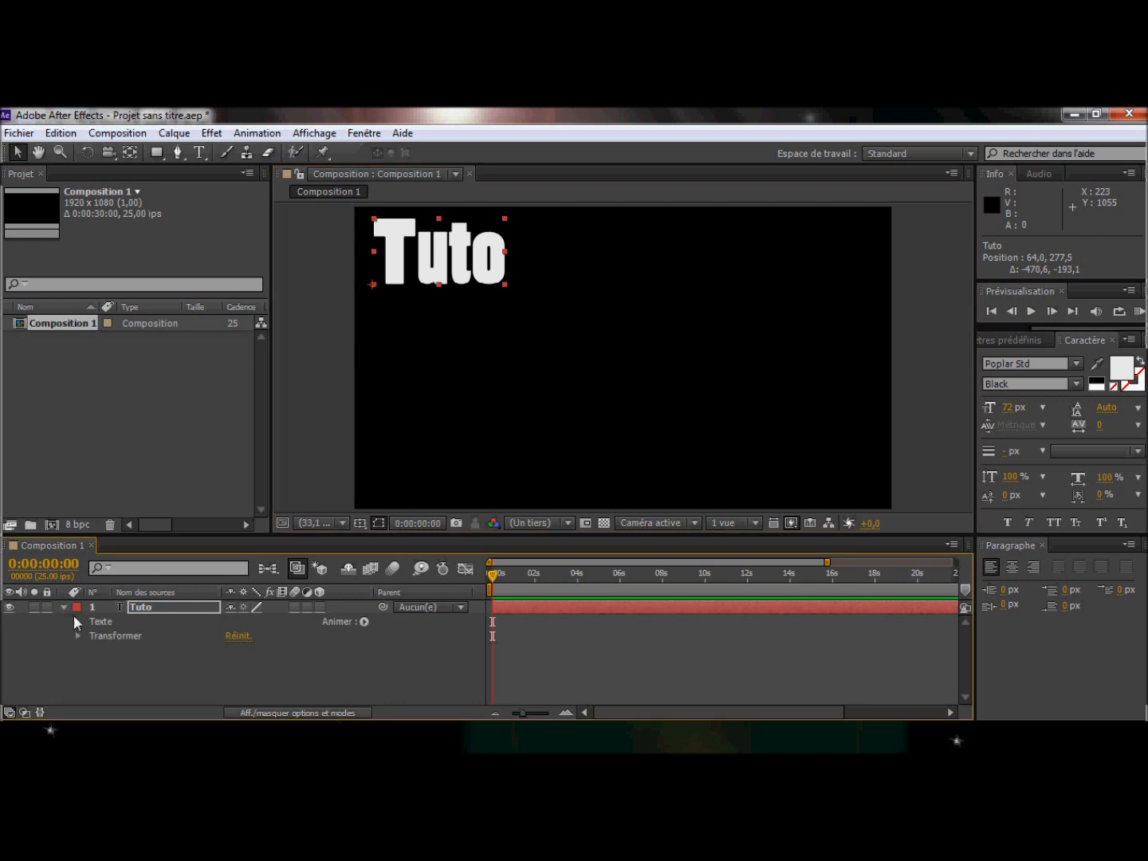
click(78, 635)
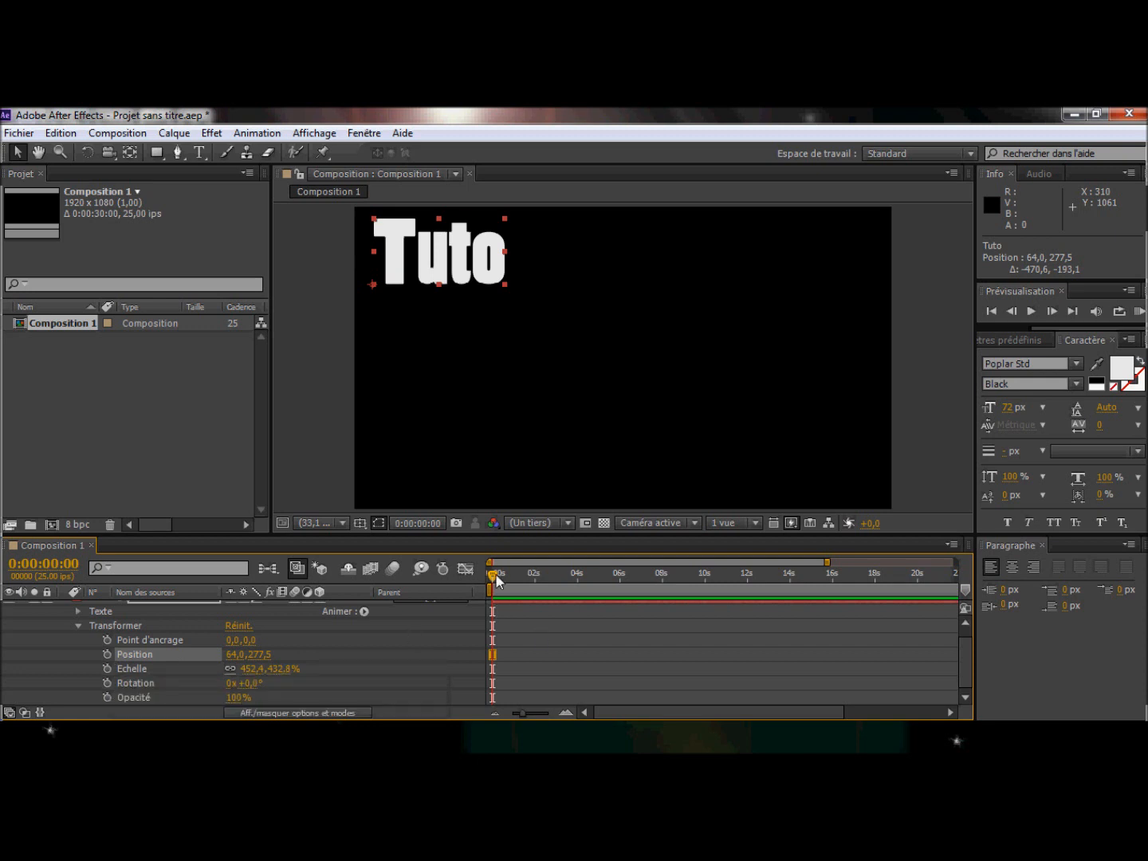
click(108, 654)
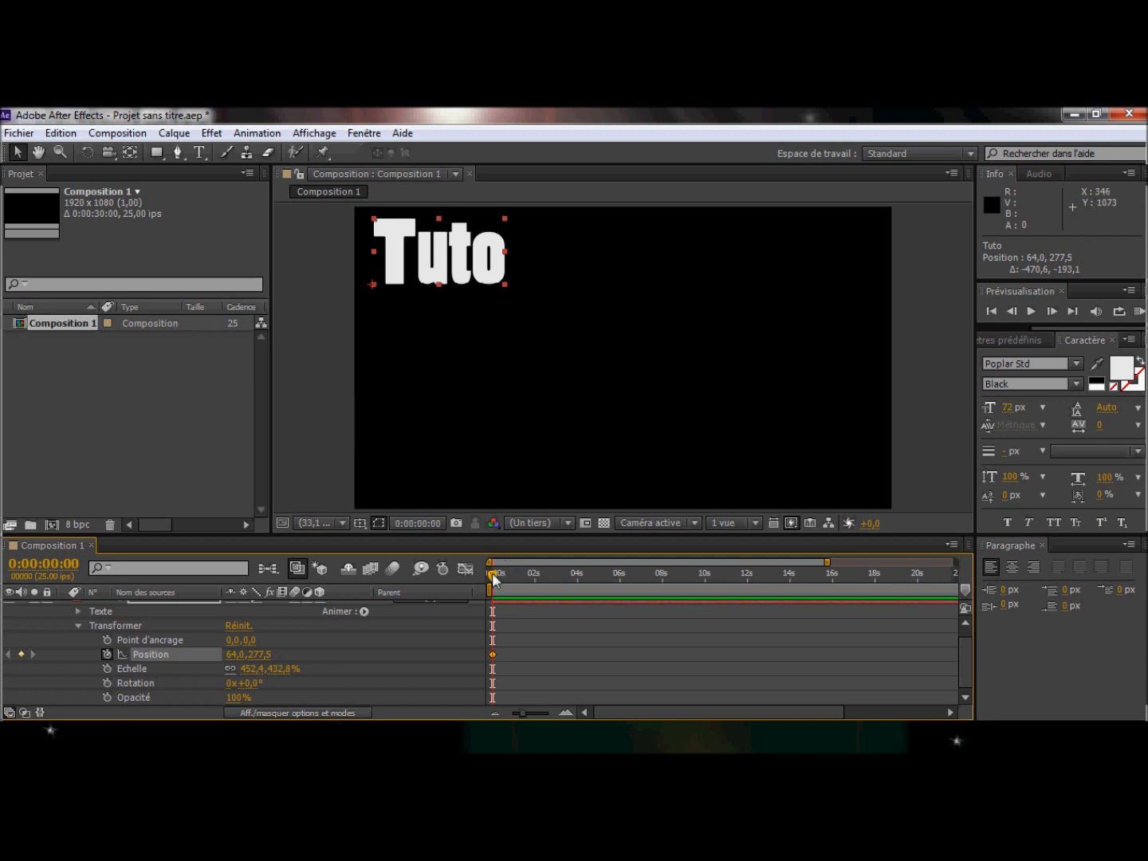
Add a Position keyframe at 0:00:04:01 with the Tuto text in the frame's lower-right corner, at about 1388, 1041
drag(493, 579, 578, 586)
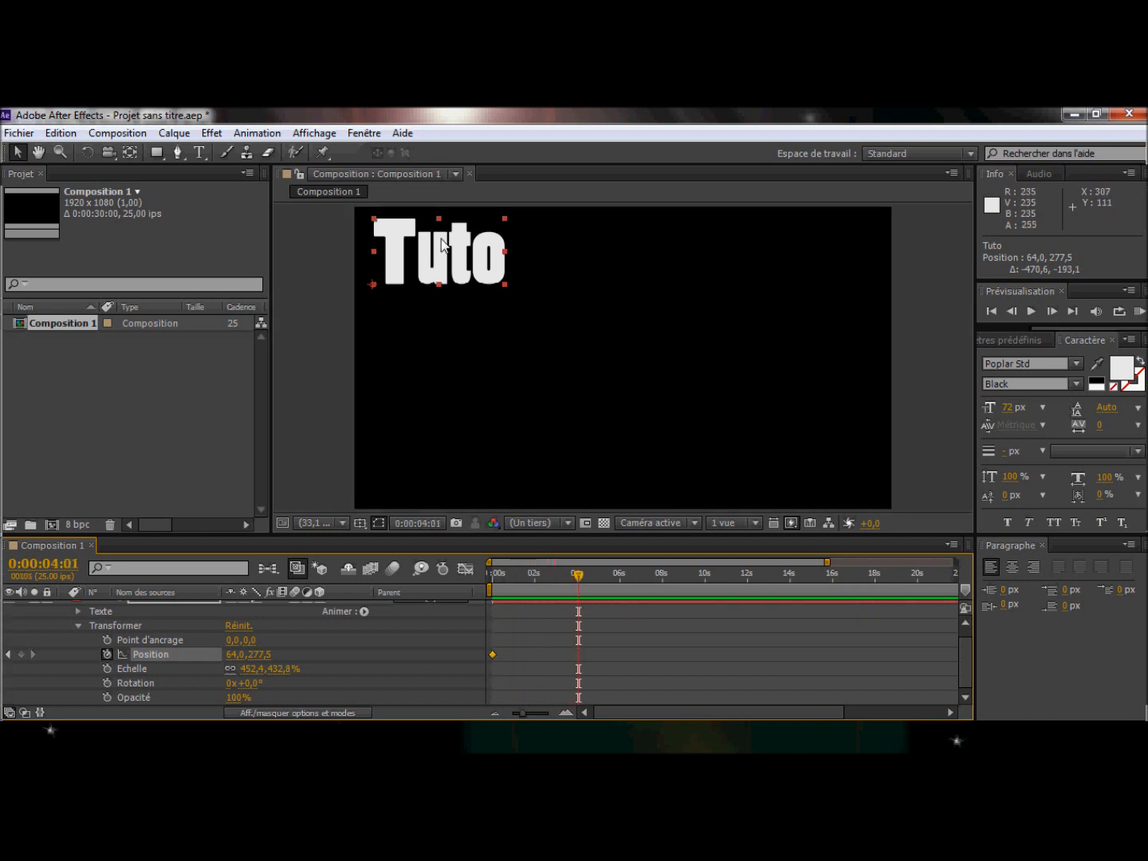
drag(440, 242, 638, 323)
drag(700, 352, 812, 460)
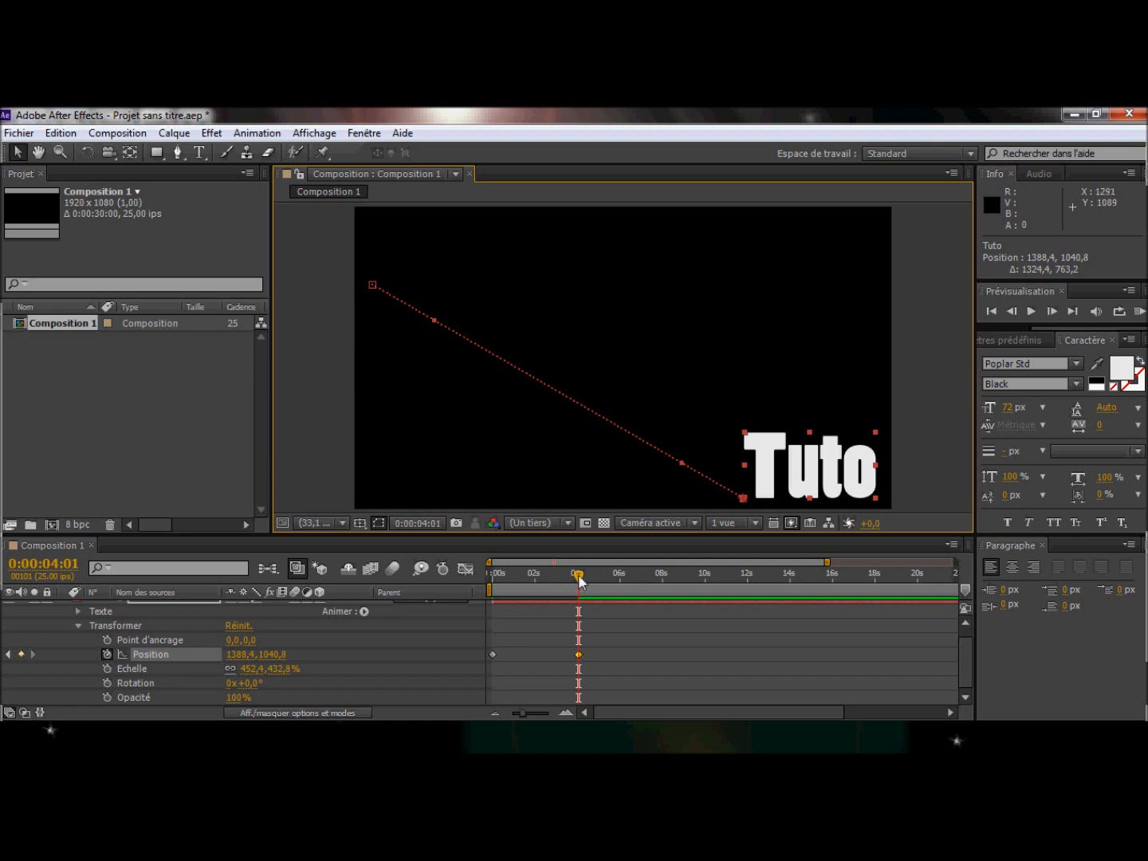
Add a Position keyframe at 0:00:07:24 with the Tuto text in the frame's upper-right corner, at about 1376, 256
drag(578, 576, 661, 574)
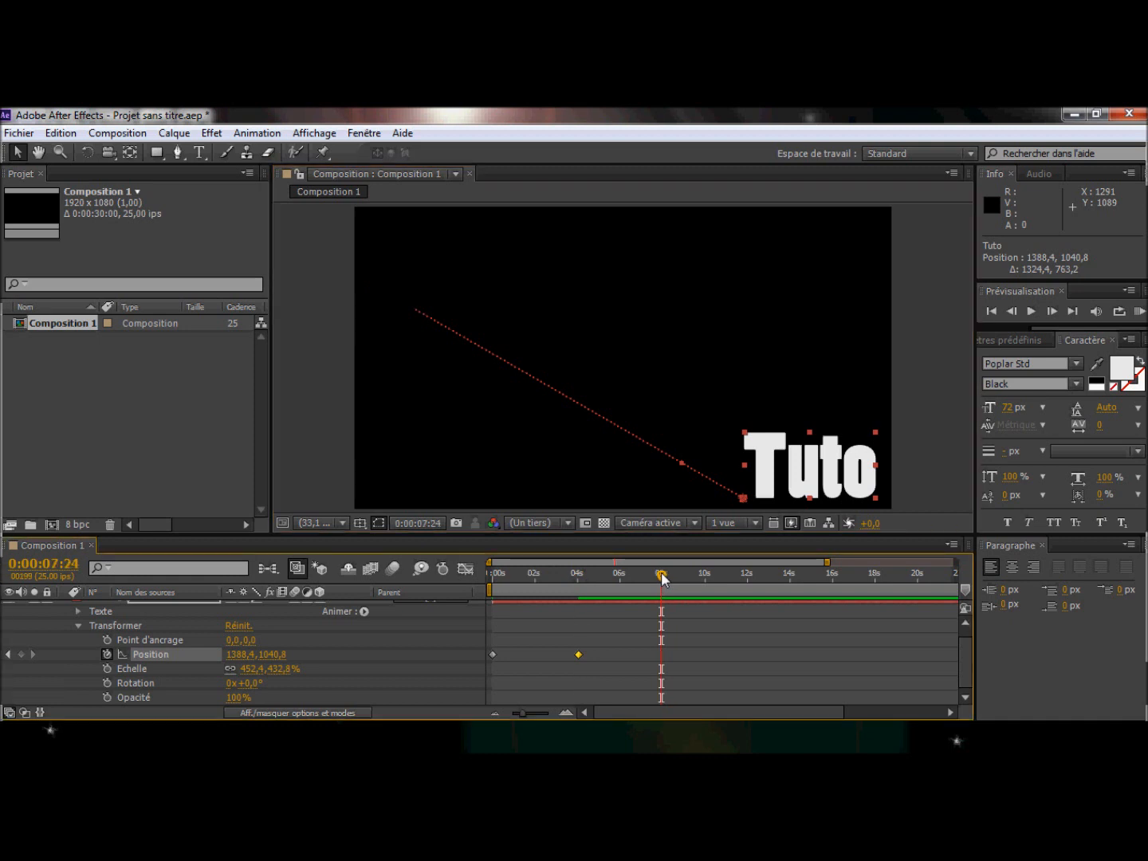
drag(808, 468, 802, 242)
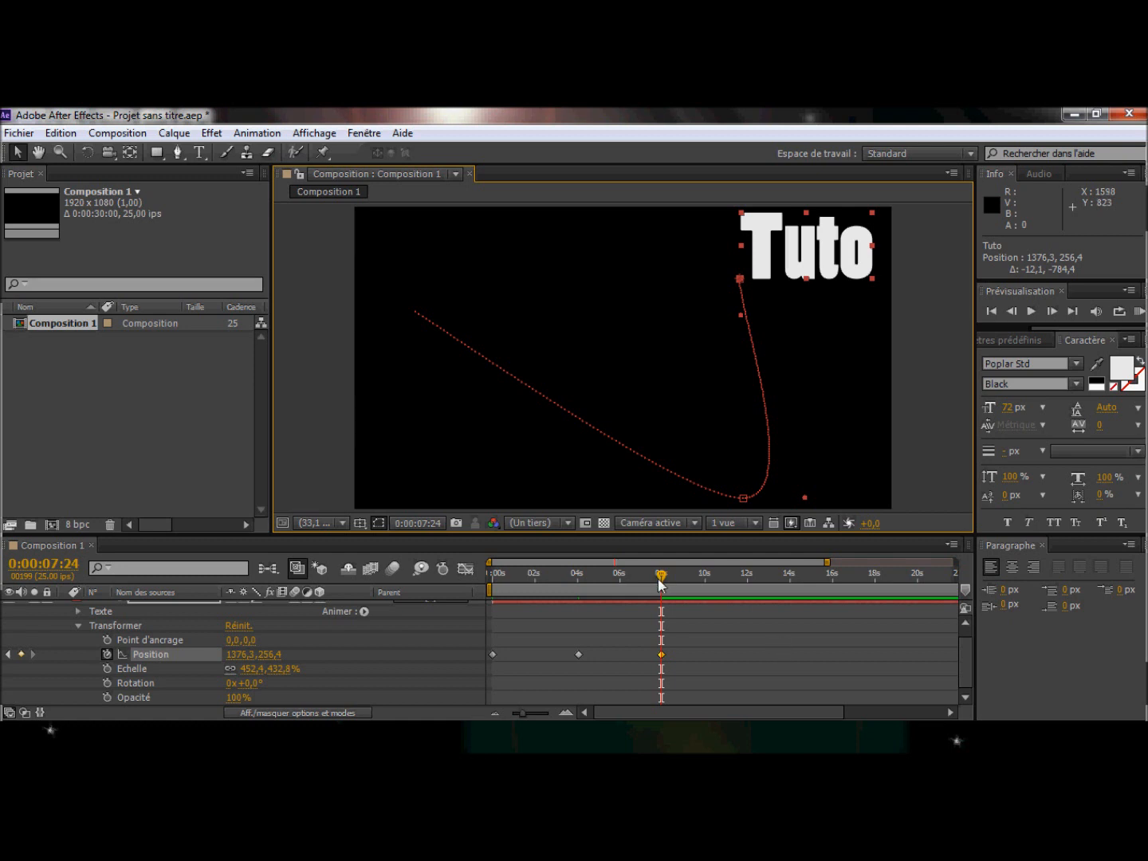
Play the Tuto position animation from the start of the composition, and return to the first frame
drag(660, 592, 404, 584)
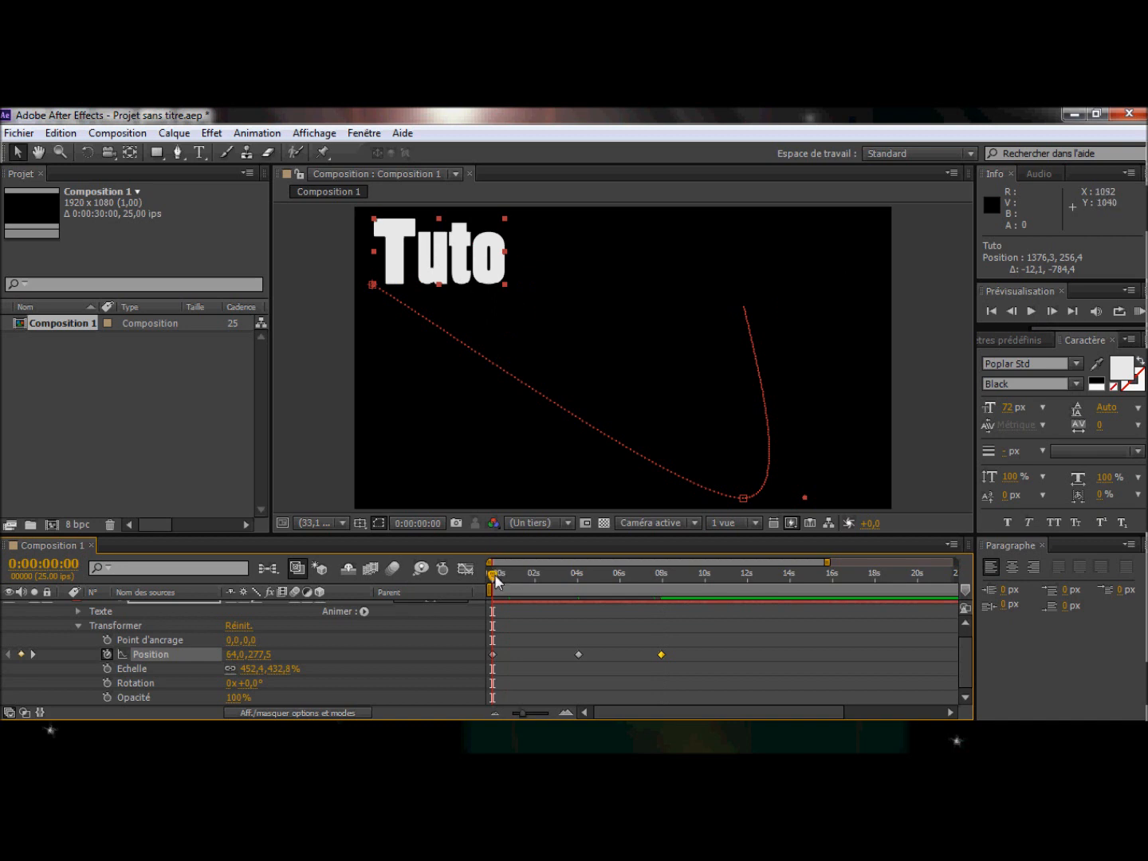
click(1013, 311)
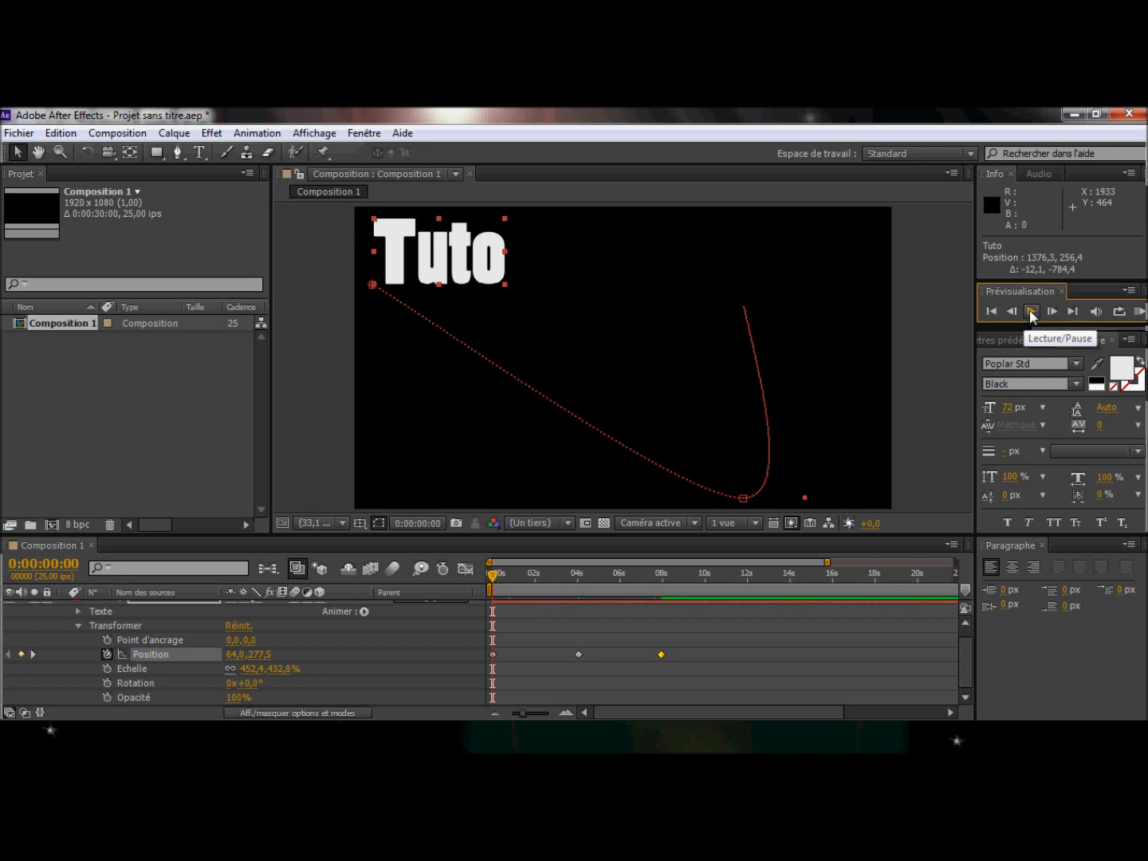
click(1030, 310)
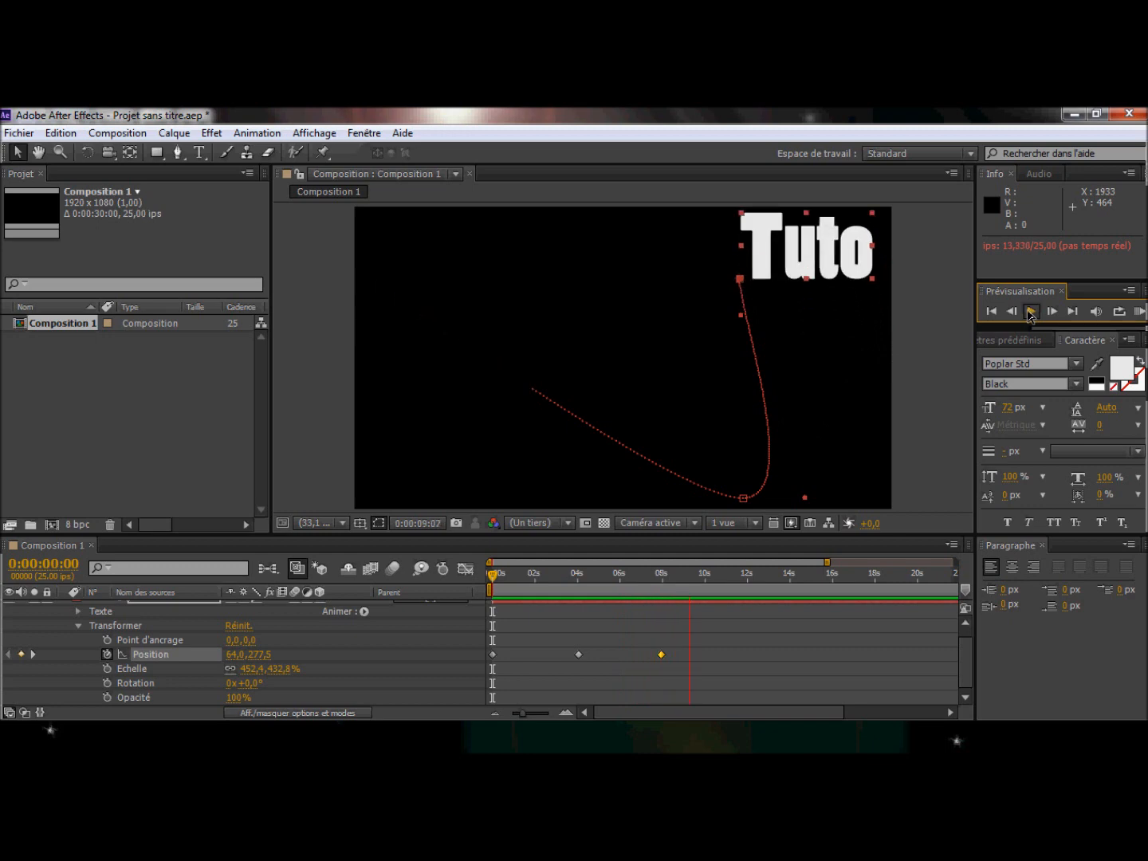
click(992, 312)
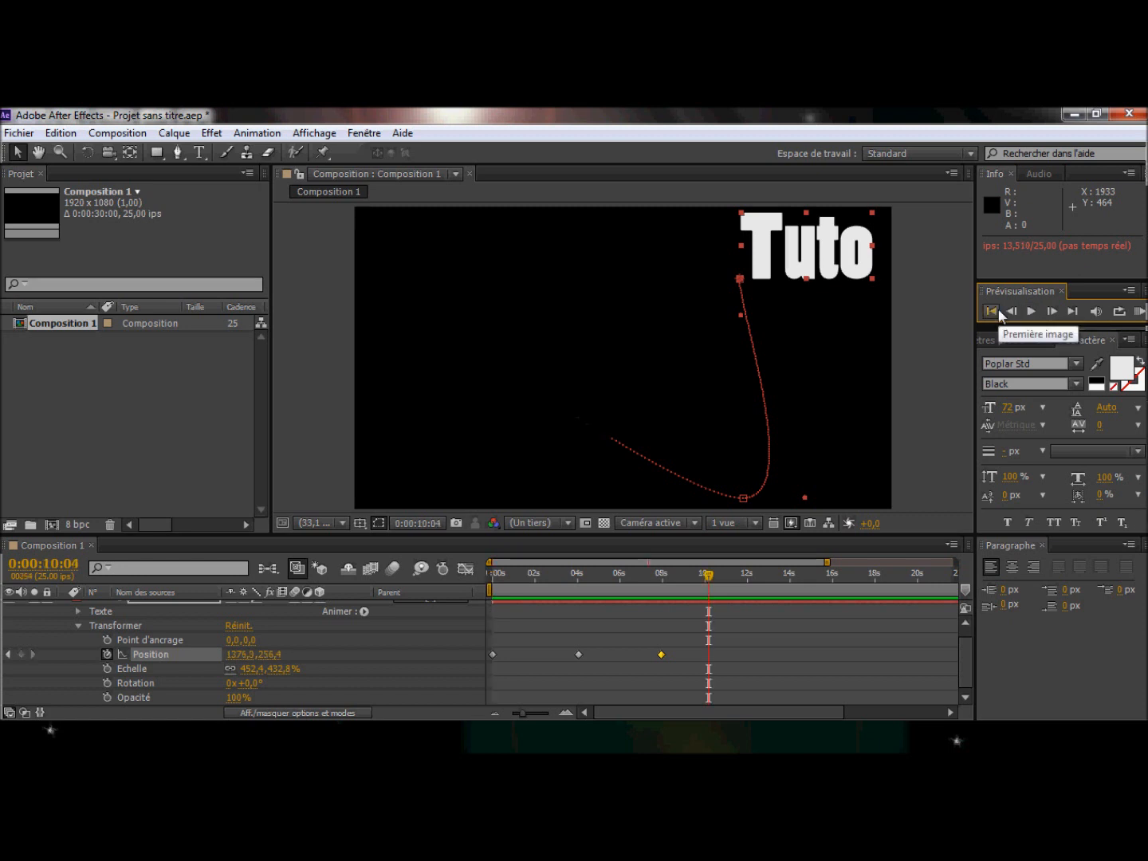
click(996, 311)
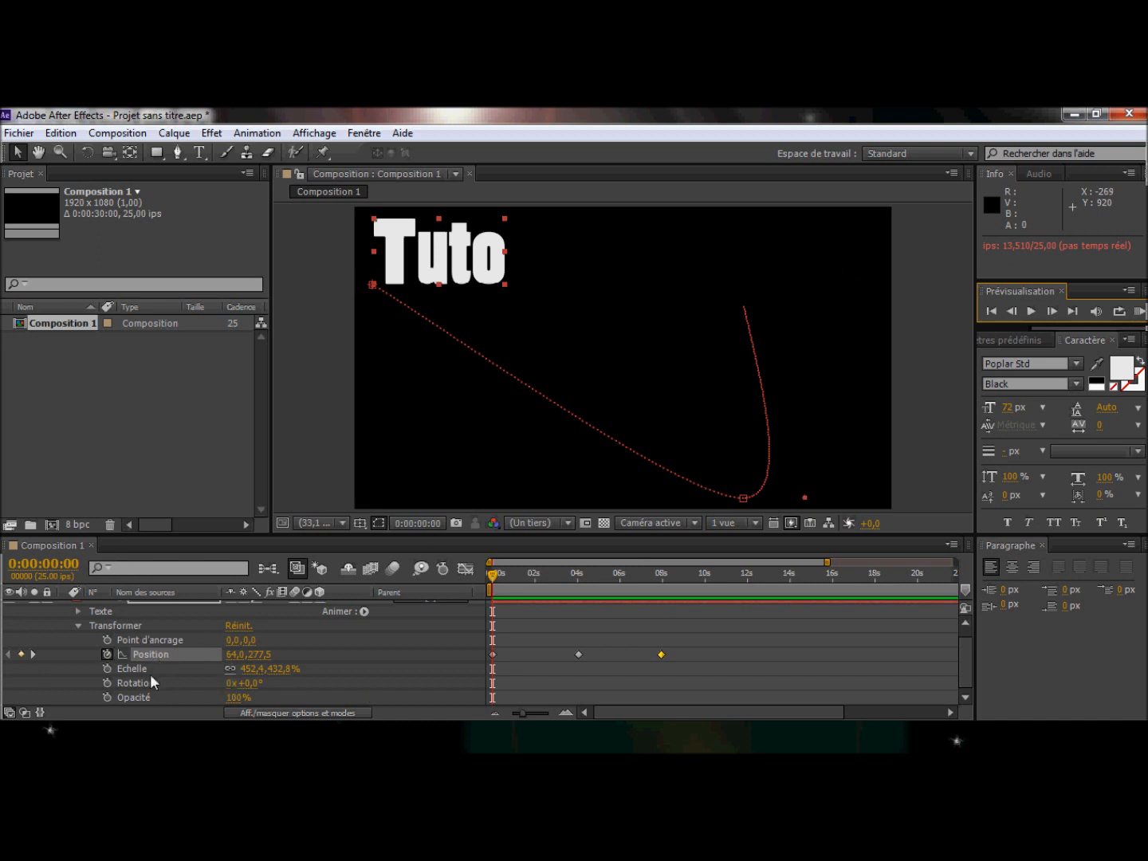
Set the Tuto layer's Opacity to 0% and start animating it with a keyframe at 0:00:00:00
click(140, 696)
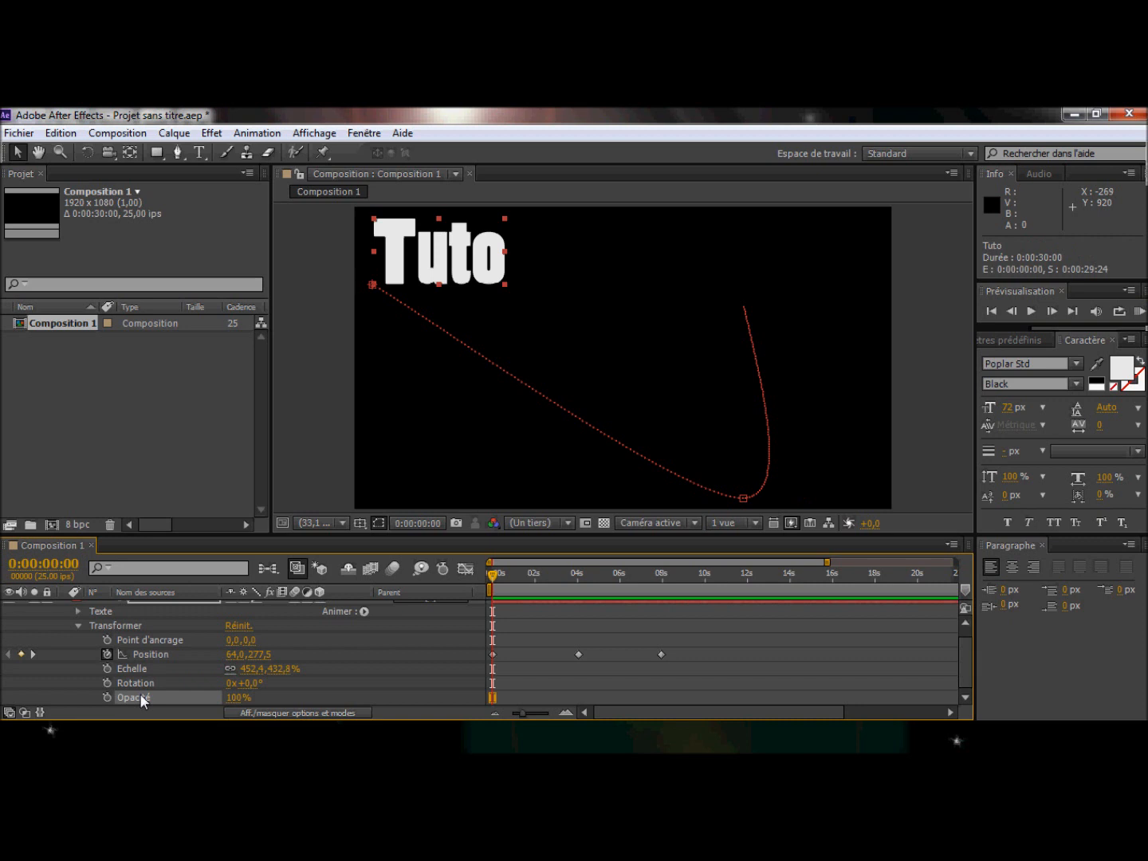
click(238, 696)
key(BackSpace)
text(0)
click(156, 431)
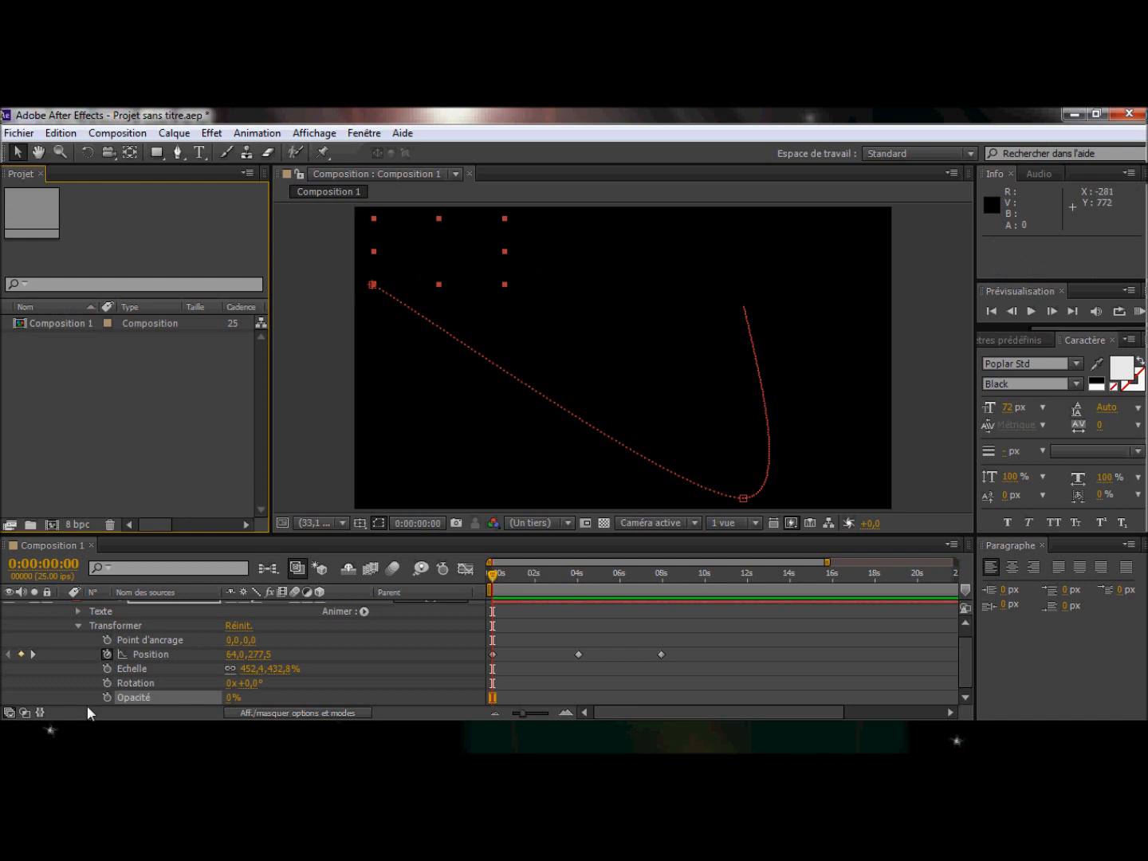
click(105, 697)
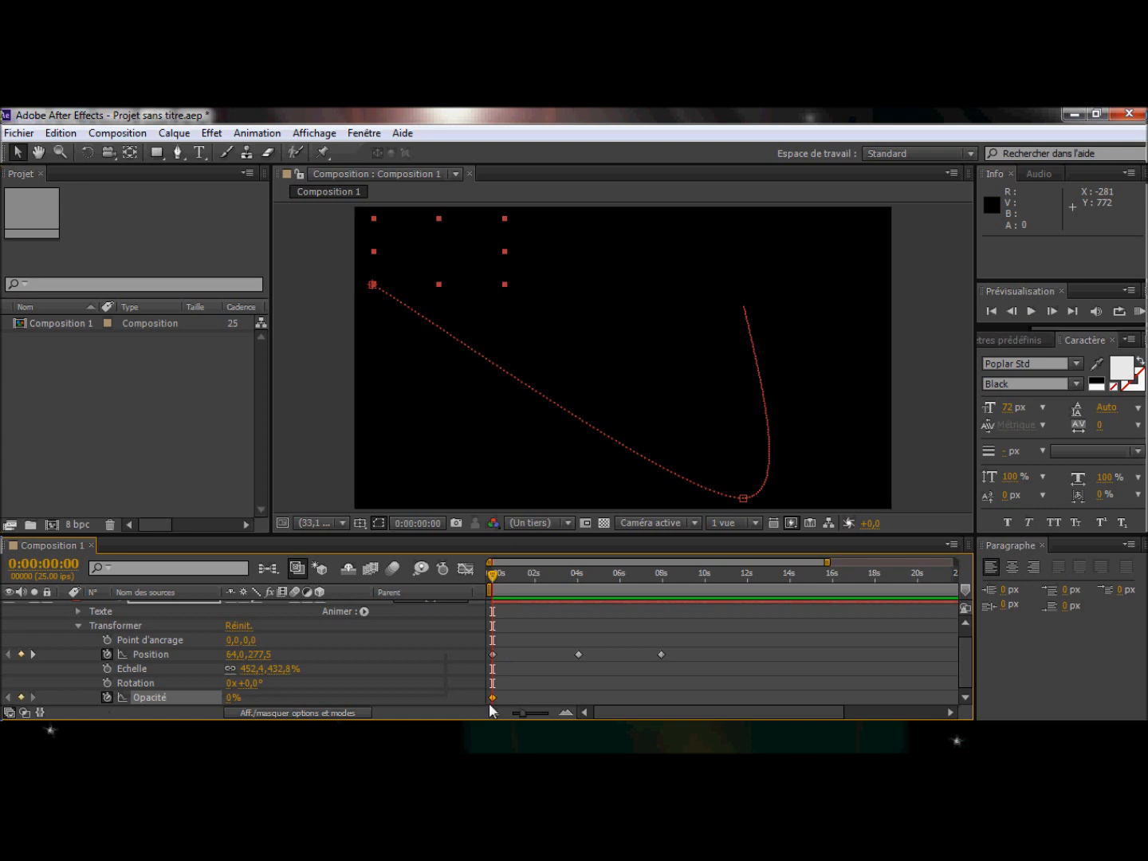
Add an Opacity keyframe of 100% at 0:00:00:13 so the Tuto text fades in
drag(492, 575, 502, 577)
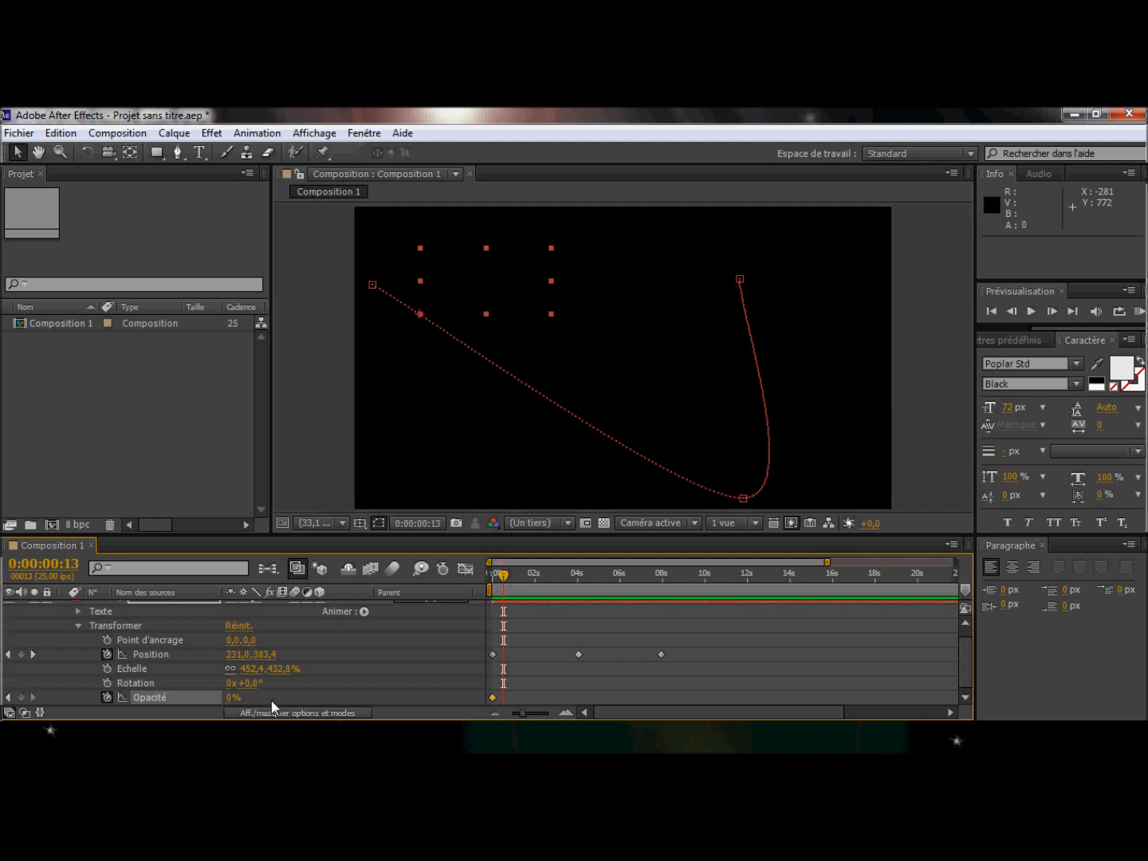
click(232, 696)
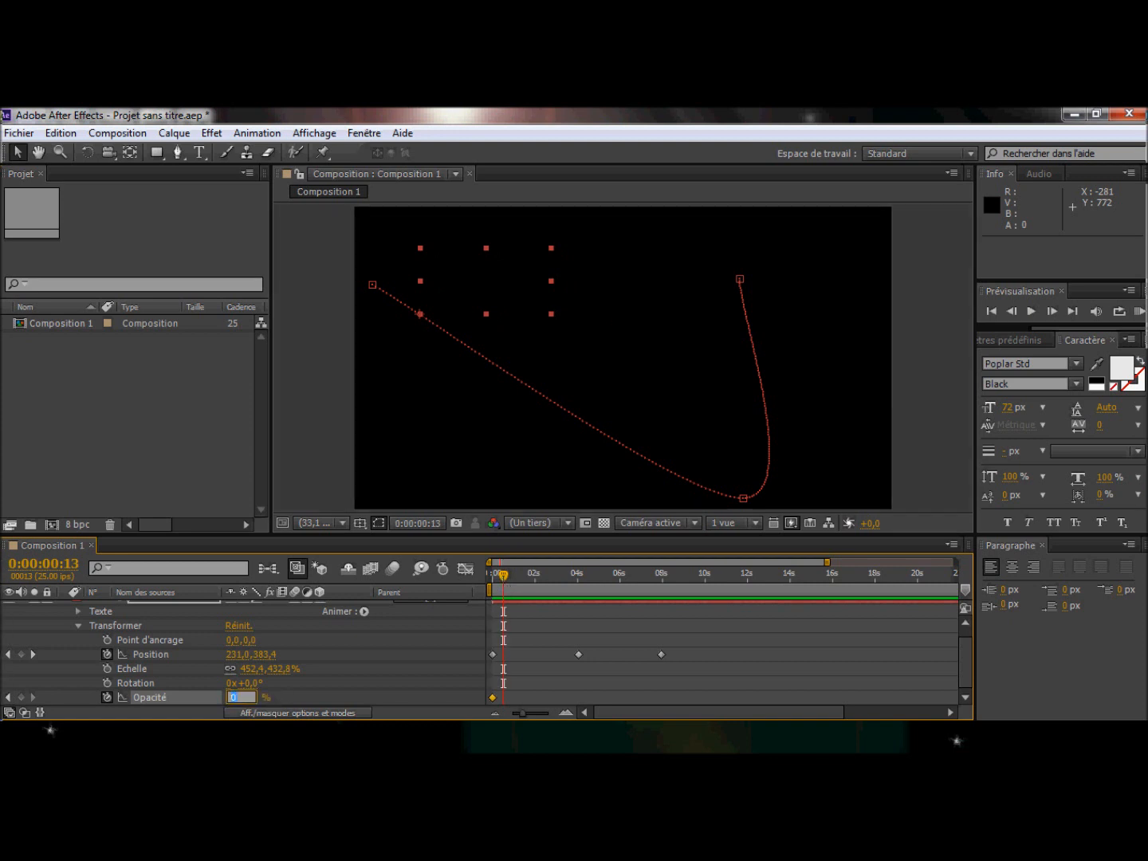
text(100)
click(134, 691)
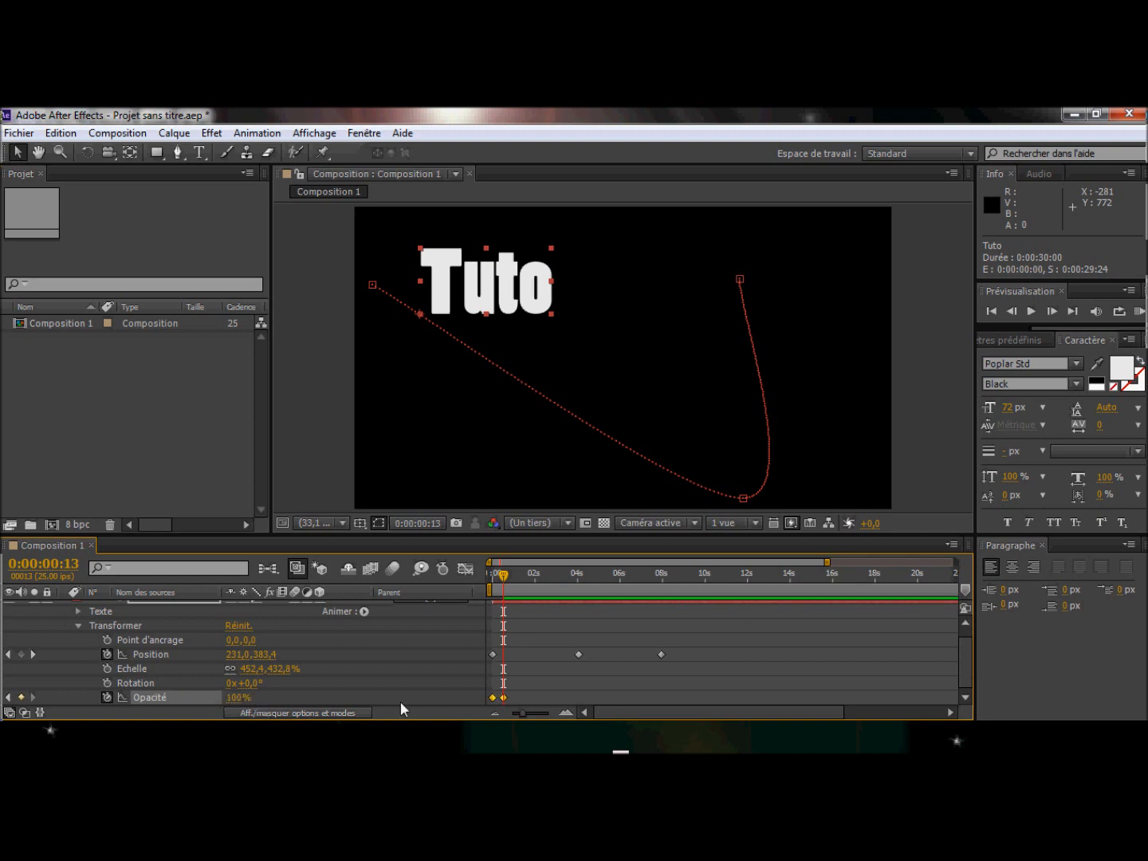
Add an Opacity keyframe of 99% at 0:00:07:03 to mark where the Tuto text's fade-out begins
drag(525, 576, 645, 581)
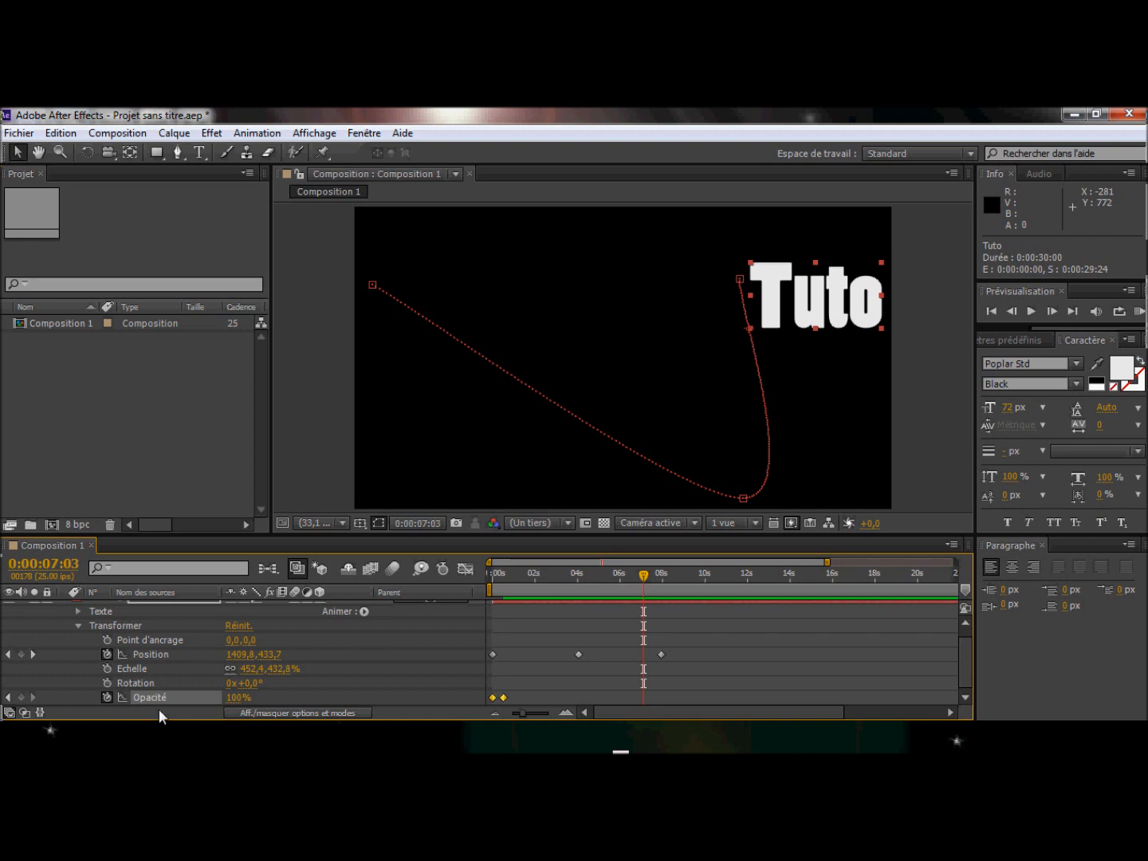
click(235, 698)
key(Down)
Add an Opacity keyframe of 0% at 0:00:08:00 to end the Tuto text's fade-out
drag(642, 575, 661, 581)
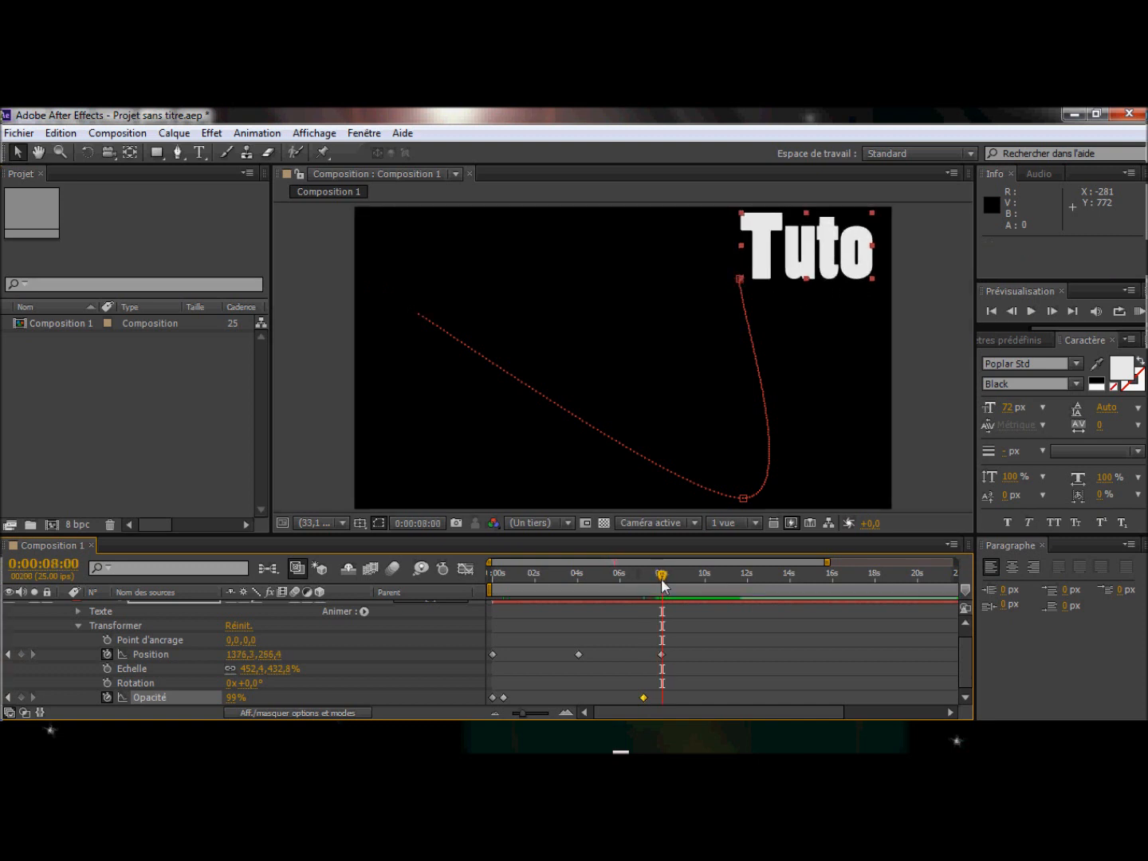
click(234, 697)
text(0)
click(67, 694)
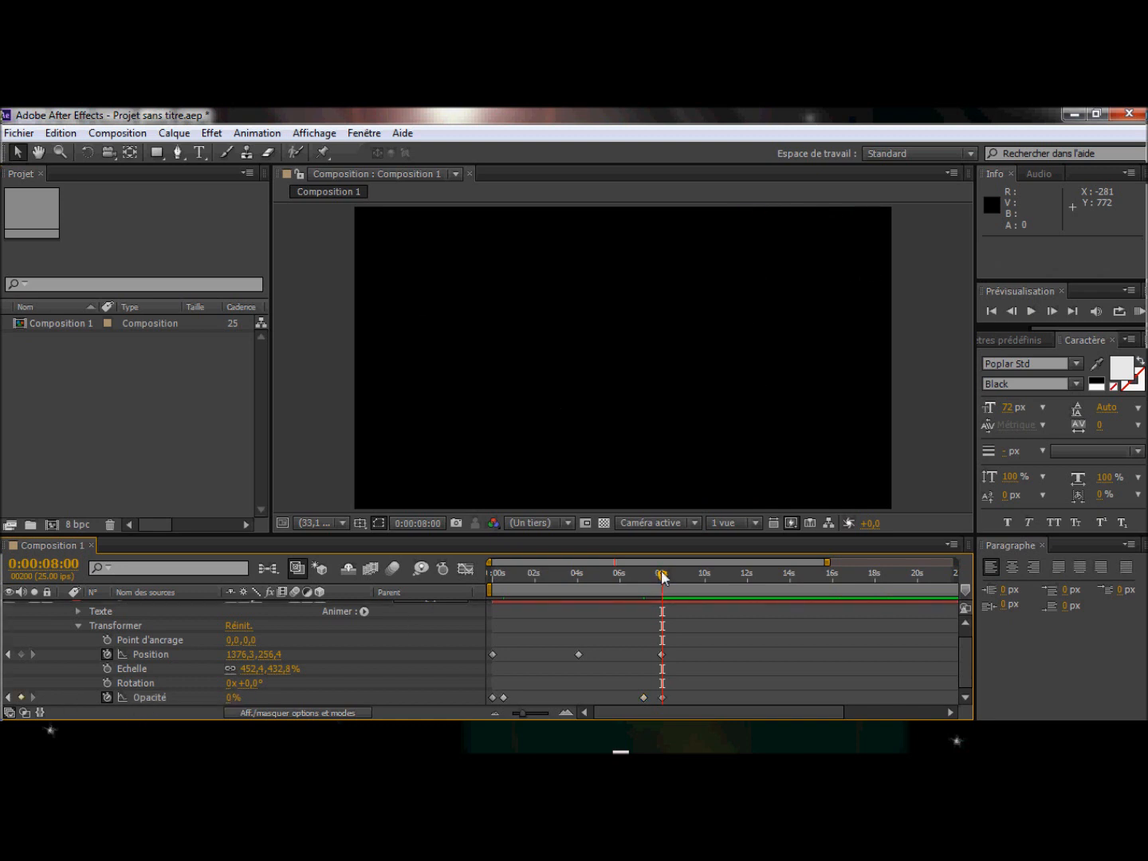
Preview the Tuto text's movement and its fade-in and fade-out from the first frame
drag(662, 575, 464, 581)
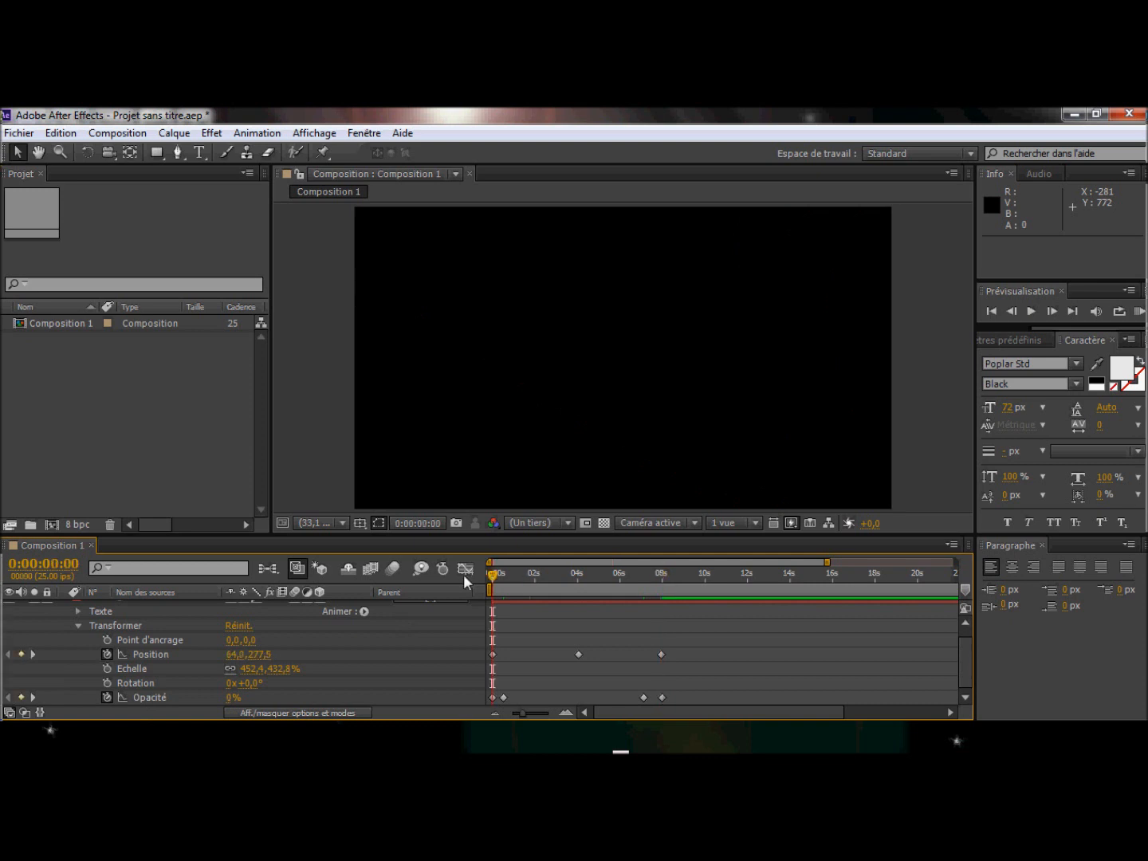
click(1032, 312)
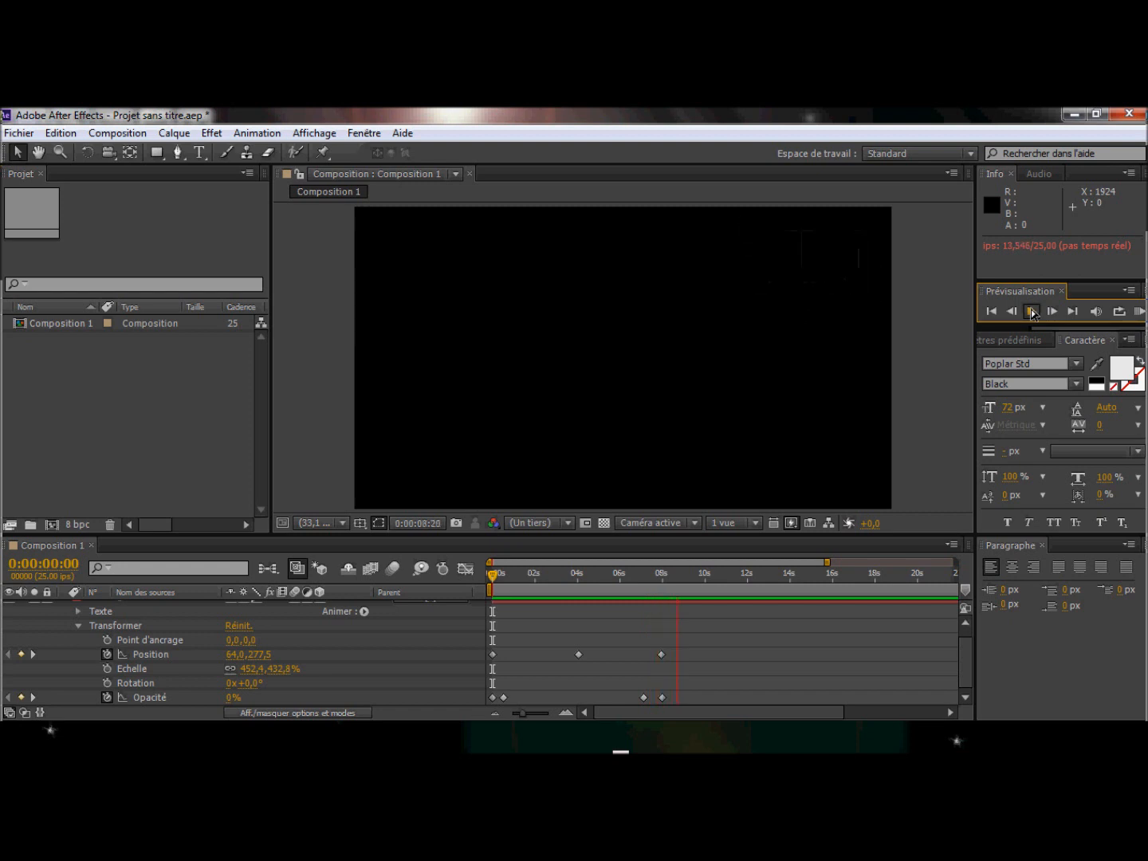
click(1031, 309)
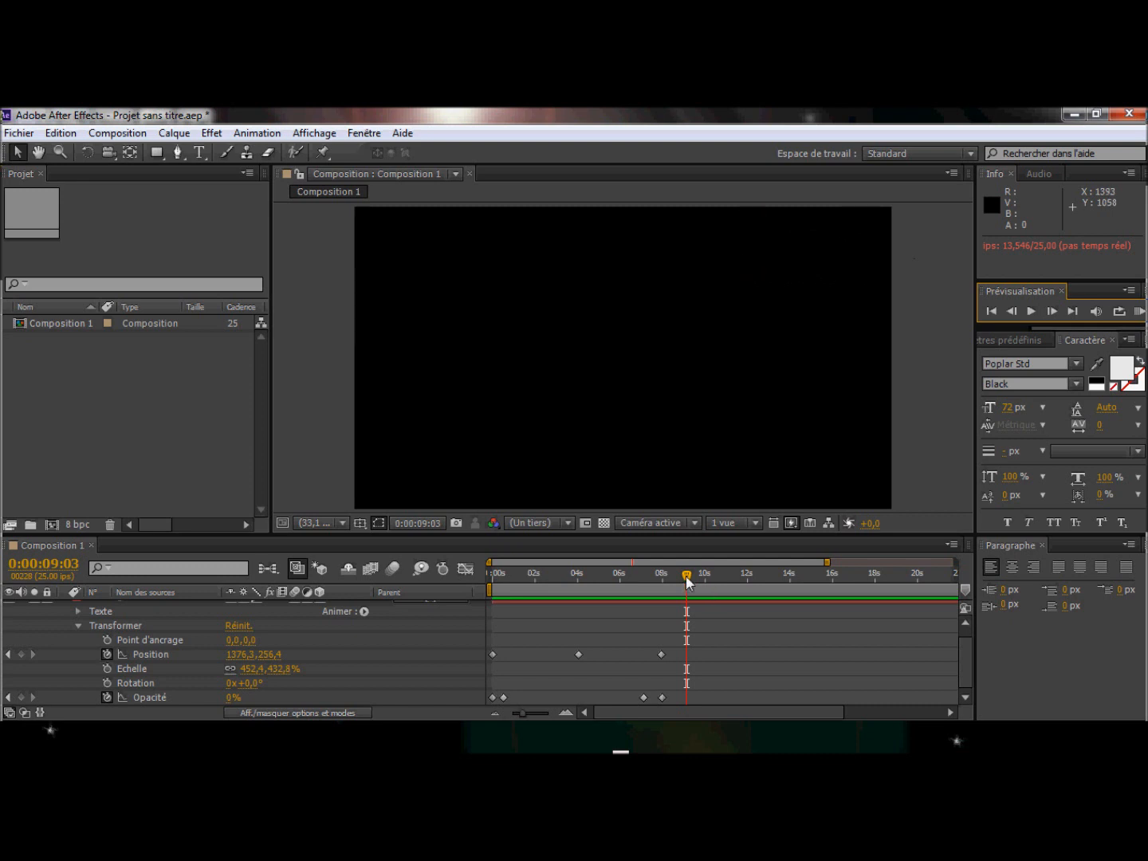
Move the current time to 0:00:03:01 and collapse the Tuto layer's transform properties
drag(686, 576, 556, 584)
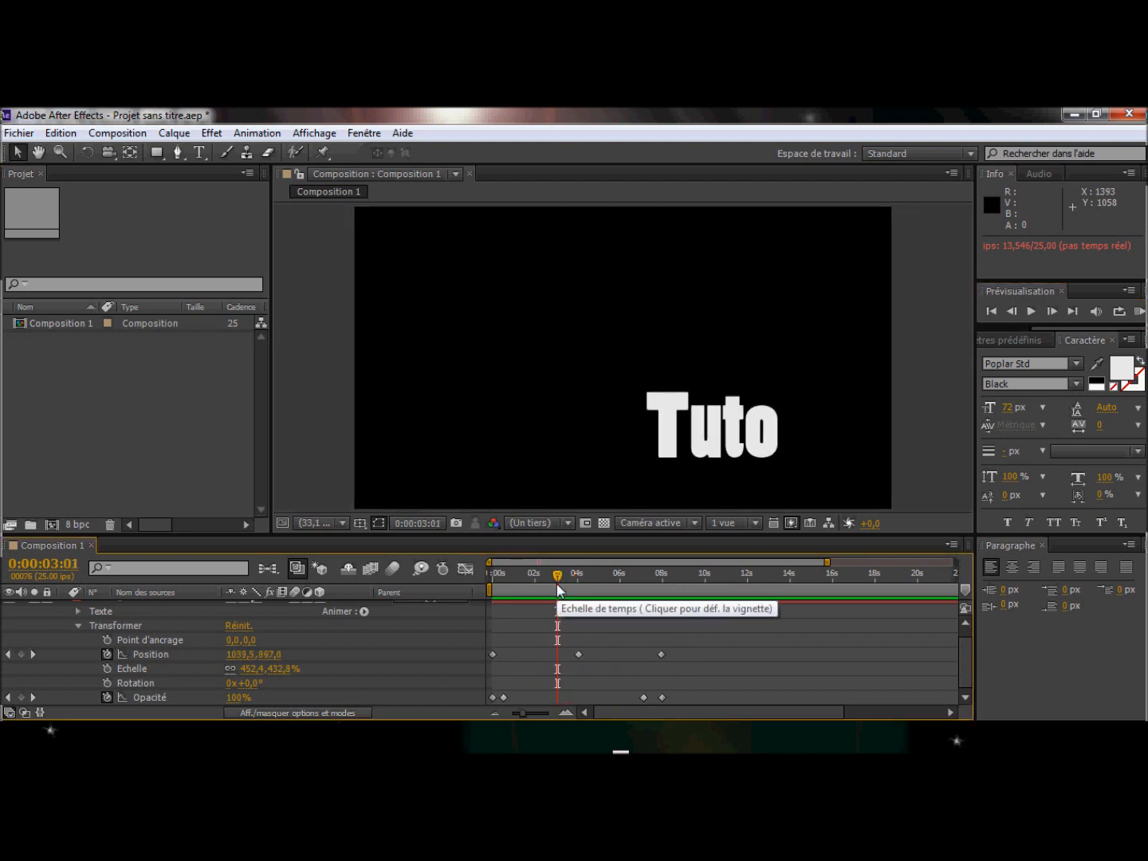
click(76, 612)
click(77, 611)
click(79, 626)
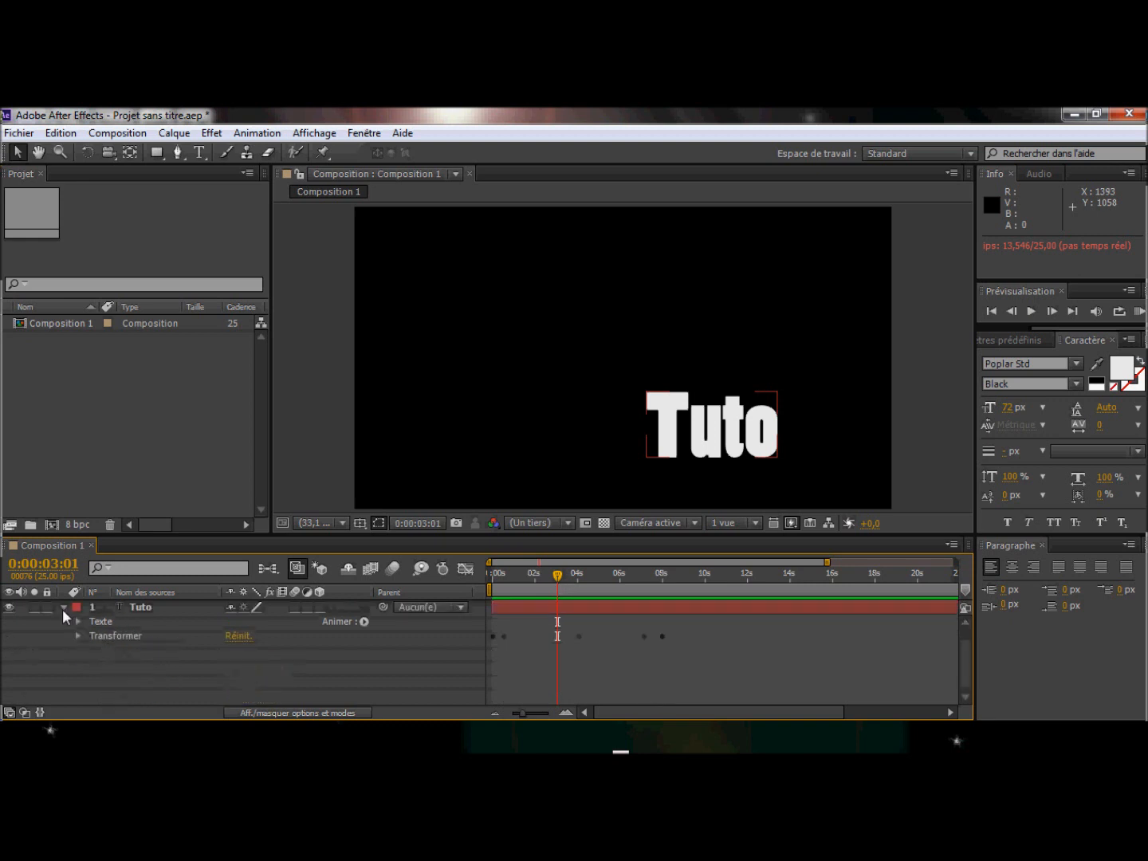
Find the Dégradé effect by searching the effects for "dégrad" and apply it to the Tuto layer
right_click(132, 605)
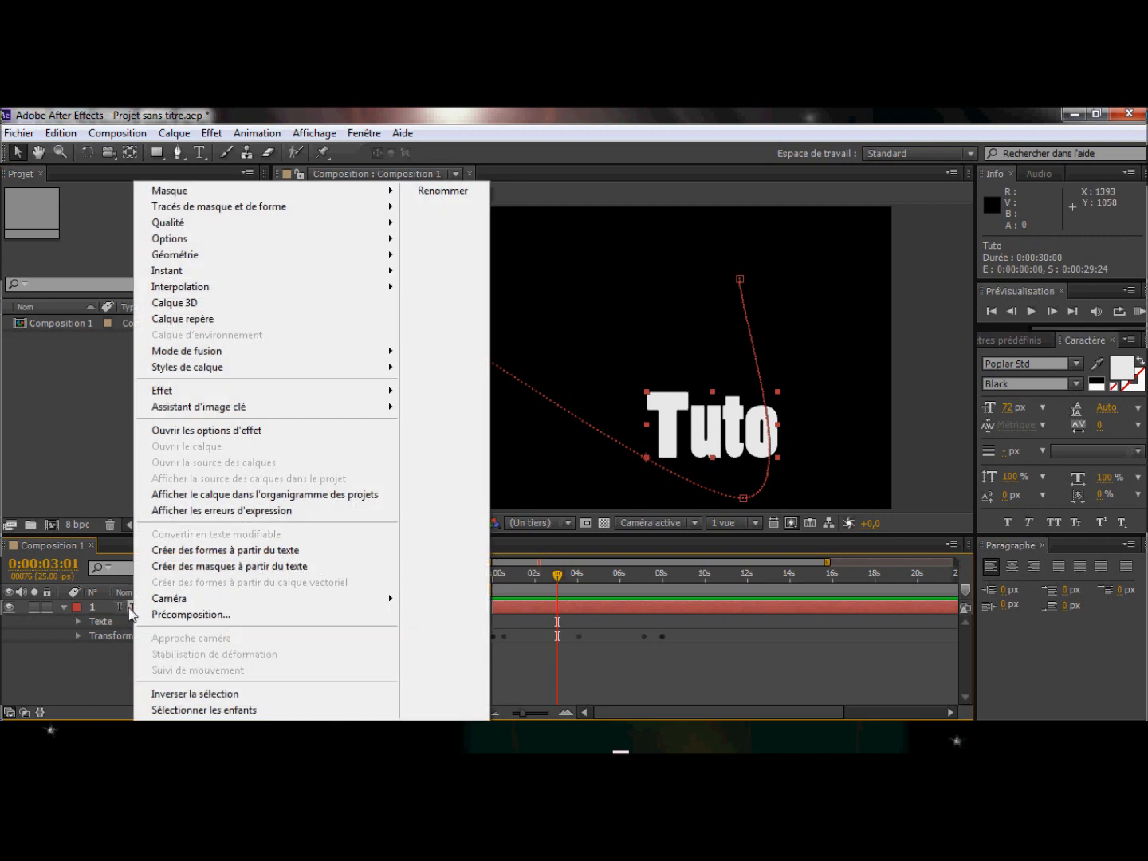
mouse_move(215, 392)
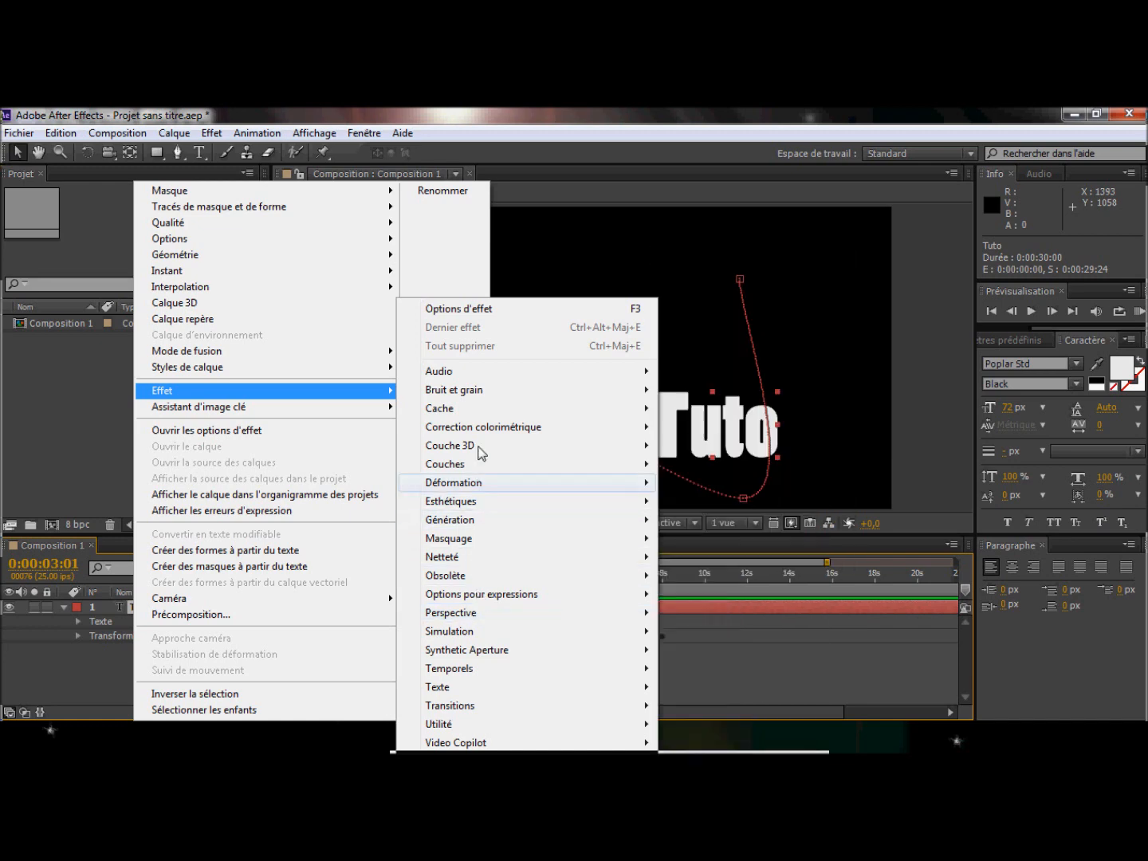
mouse_move(510, 616)
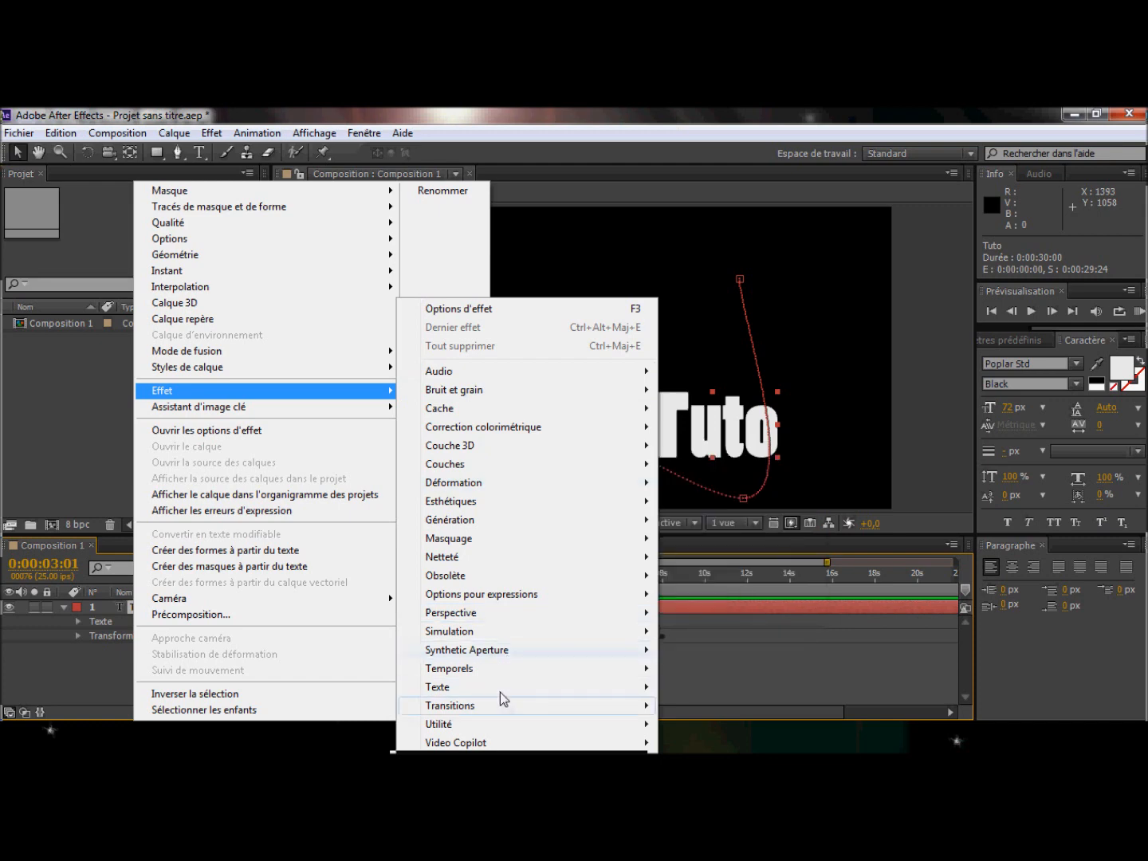
mouse_move(499, 666)
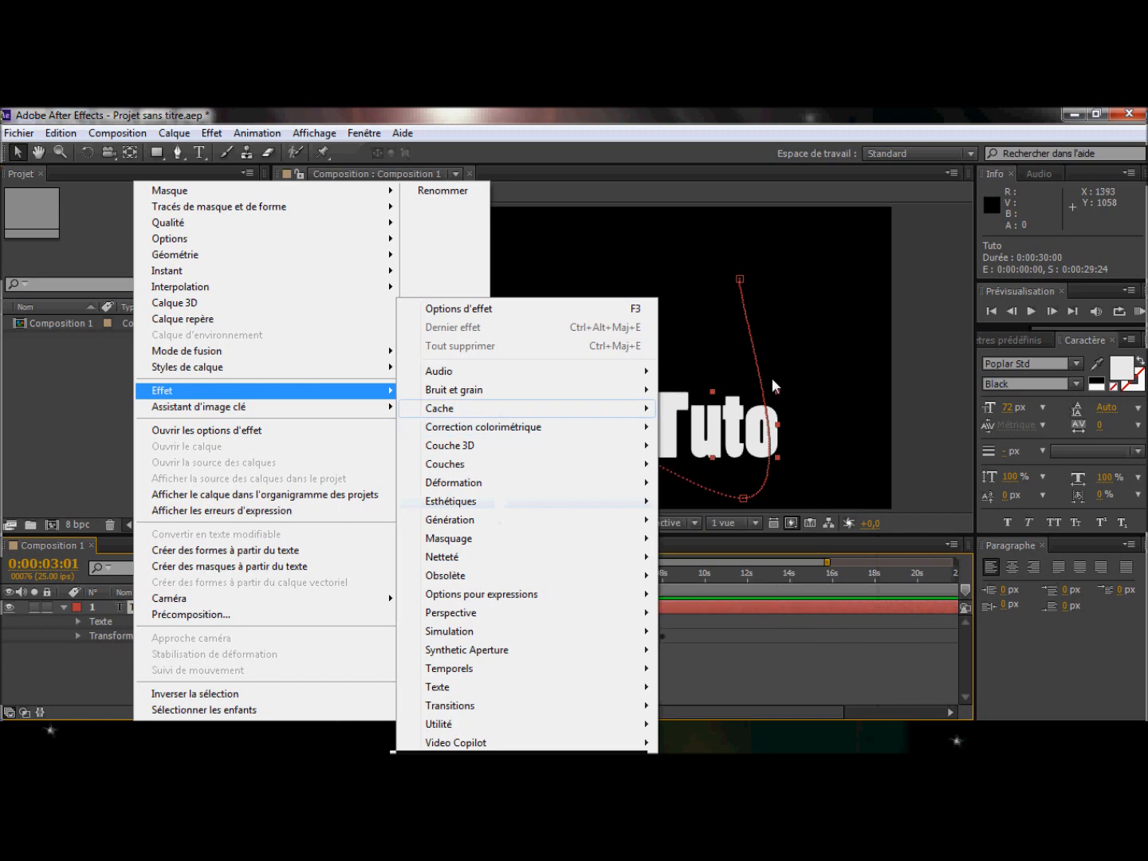
click(1032, 339)
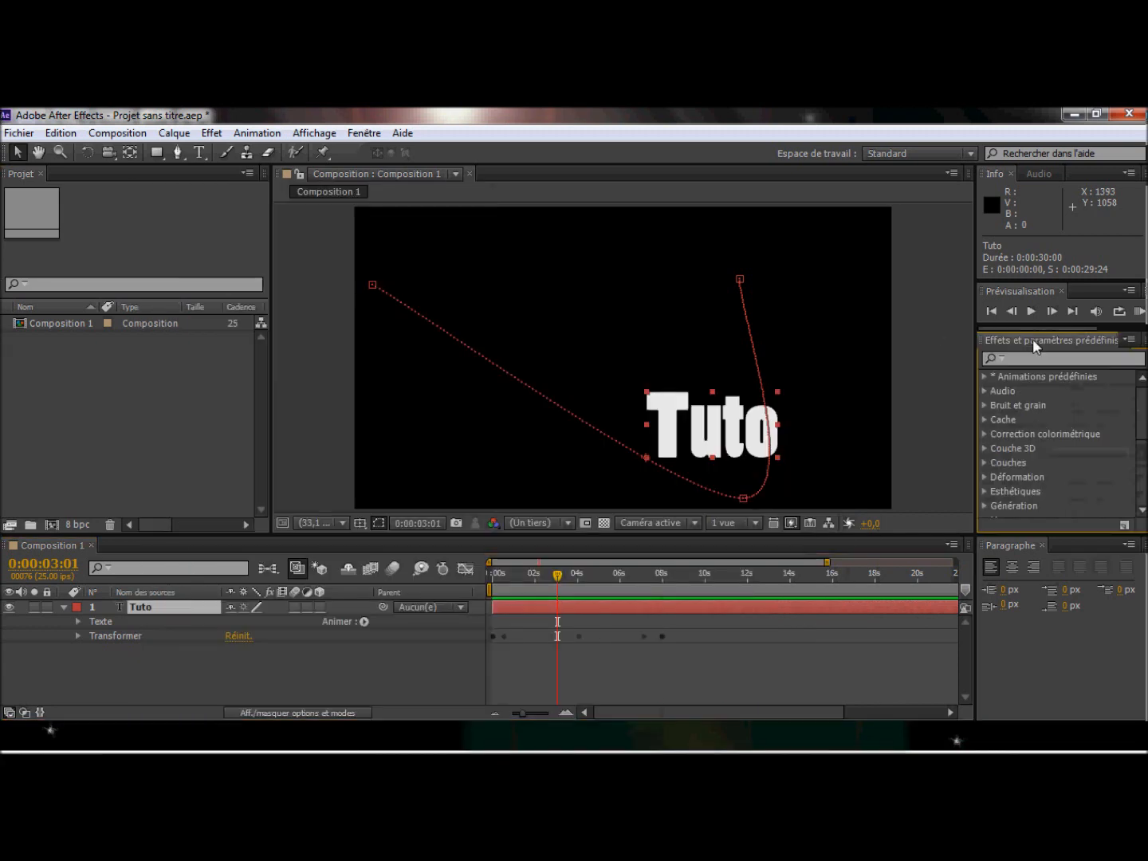
click(1026, 358)
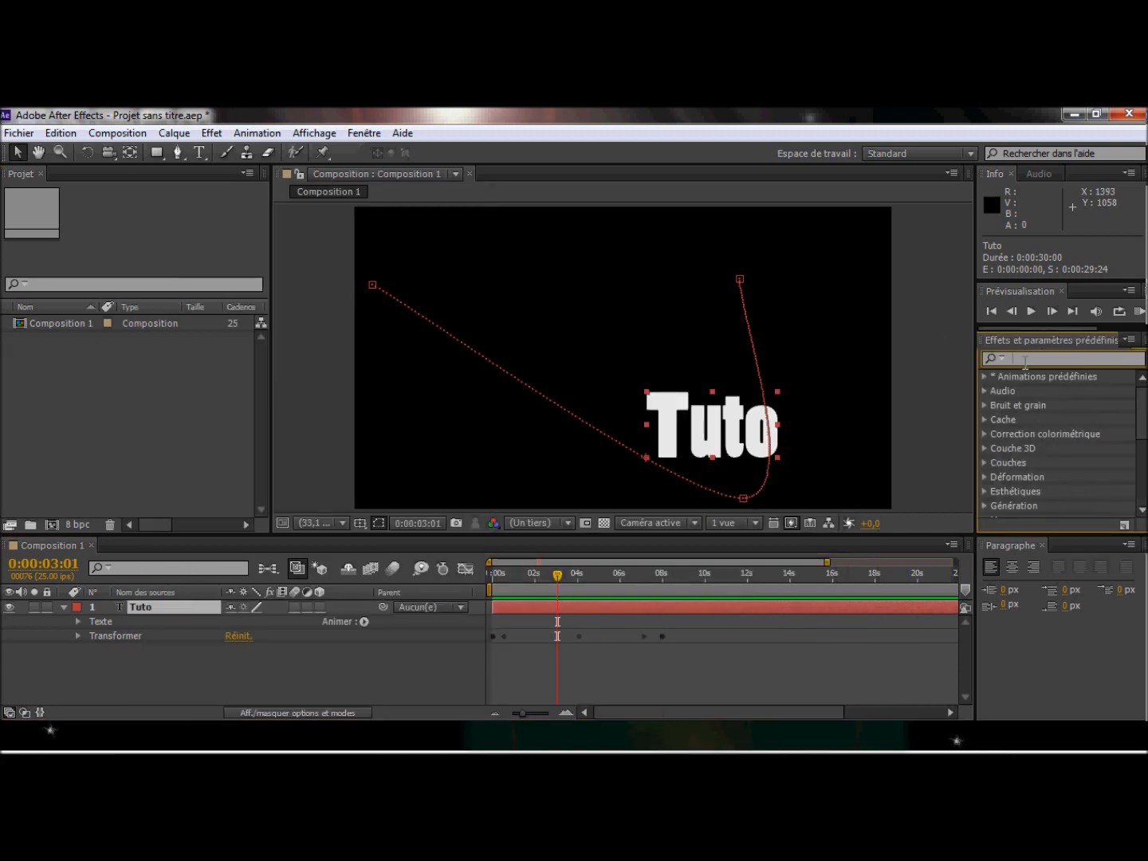
text(dégra)
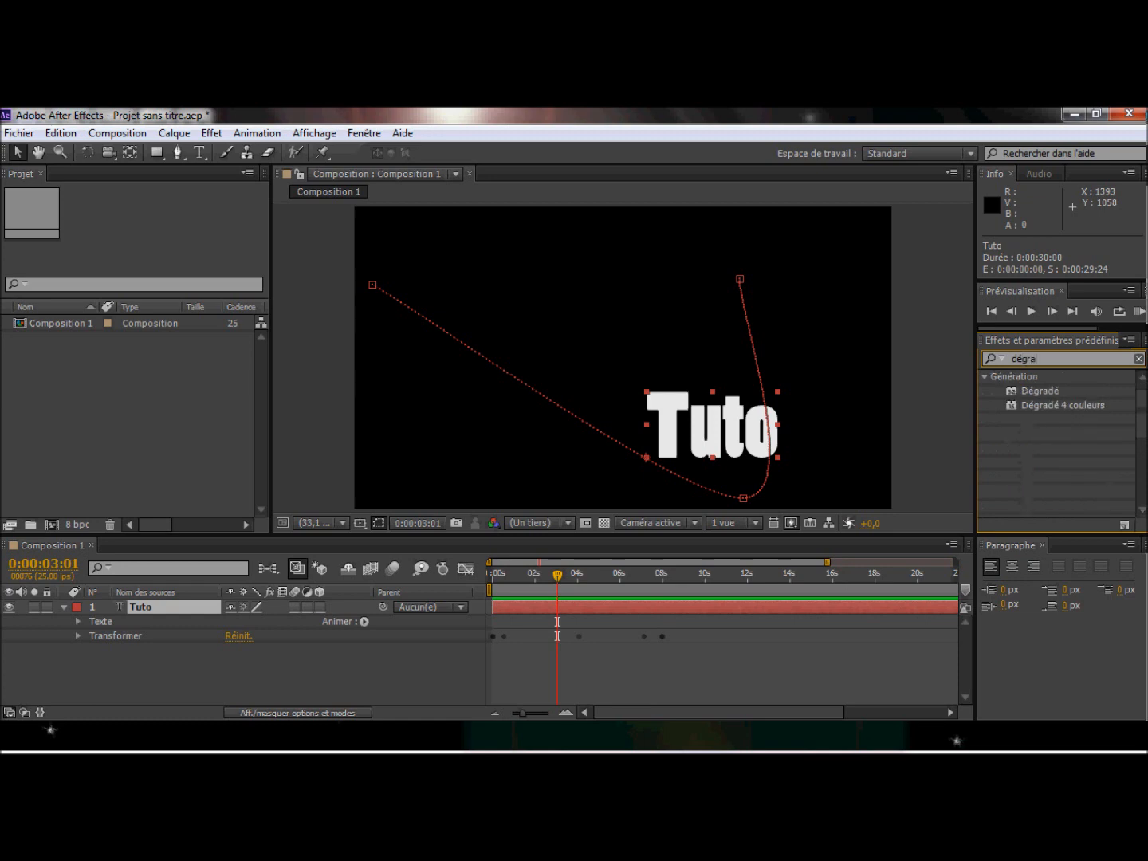
text(der)
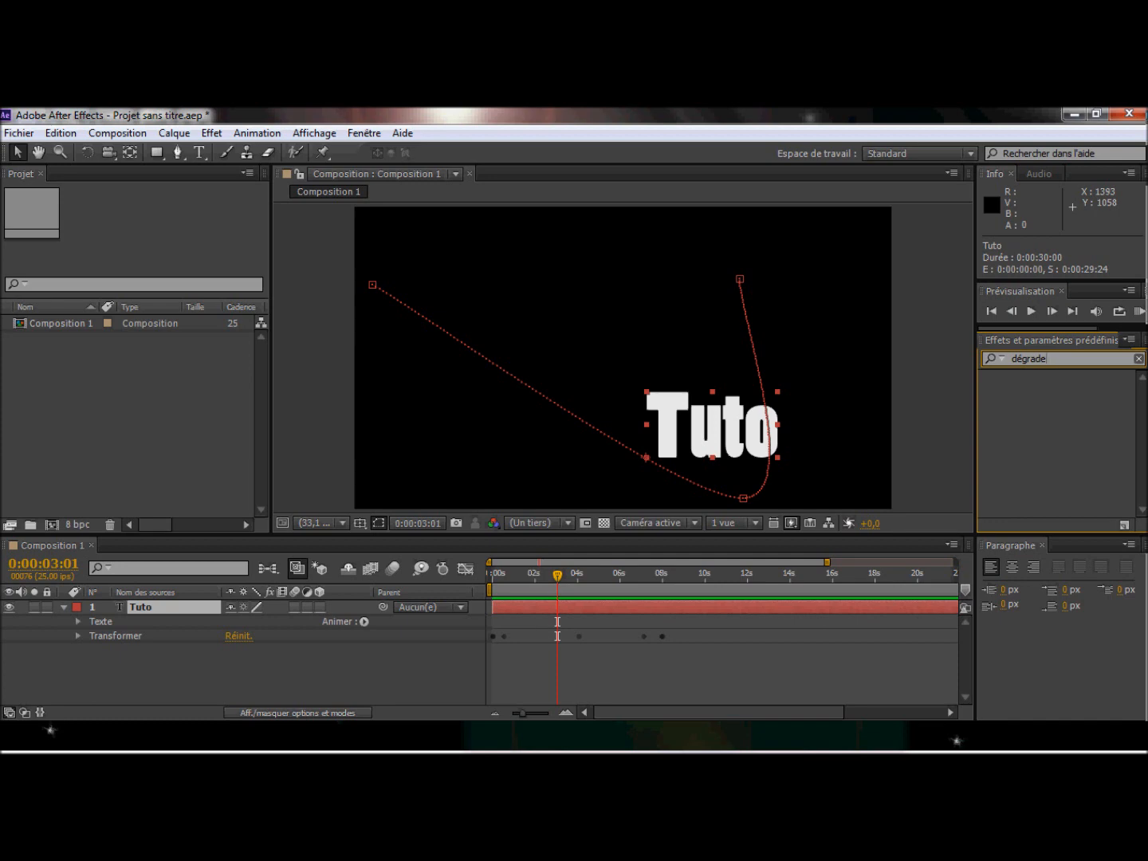
key(BackSpace)
click(1044, 388)
double_click(1045, 388)
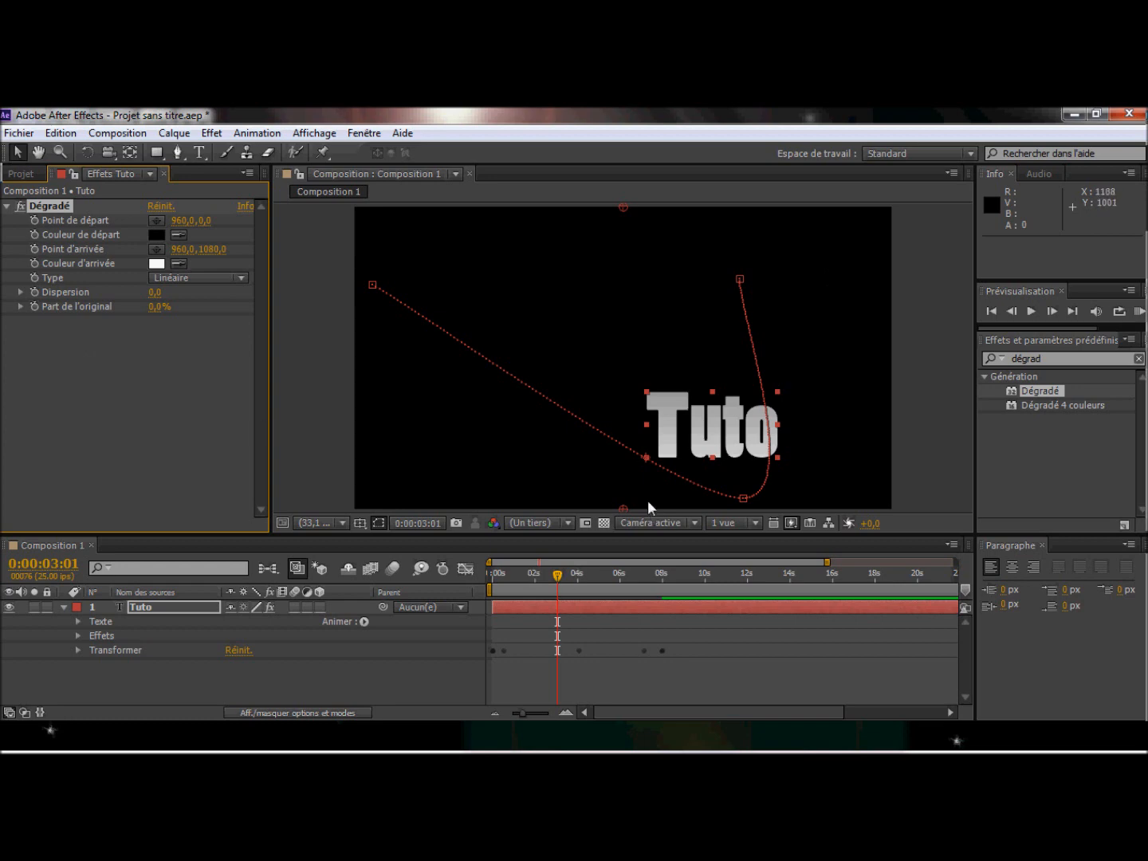
Place the gradient's end point just below the Tuto text at about 1032, 977 and its start point above it at about 1062, 401
drag(622, 507, 641, 476)
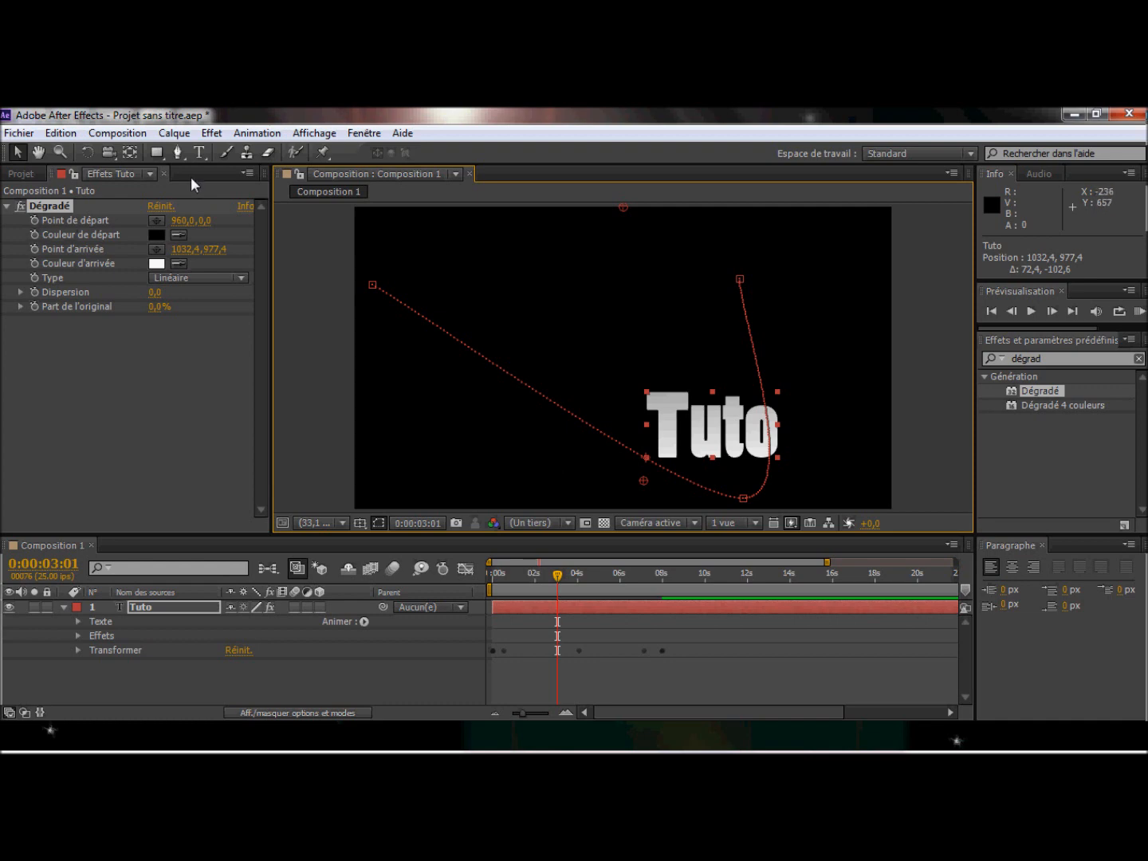
click(158, 222)
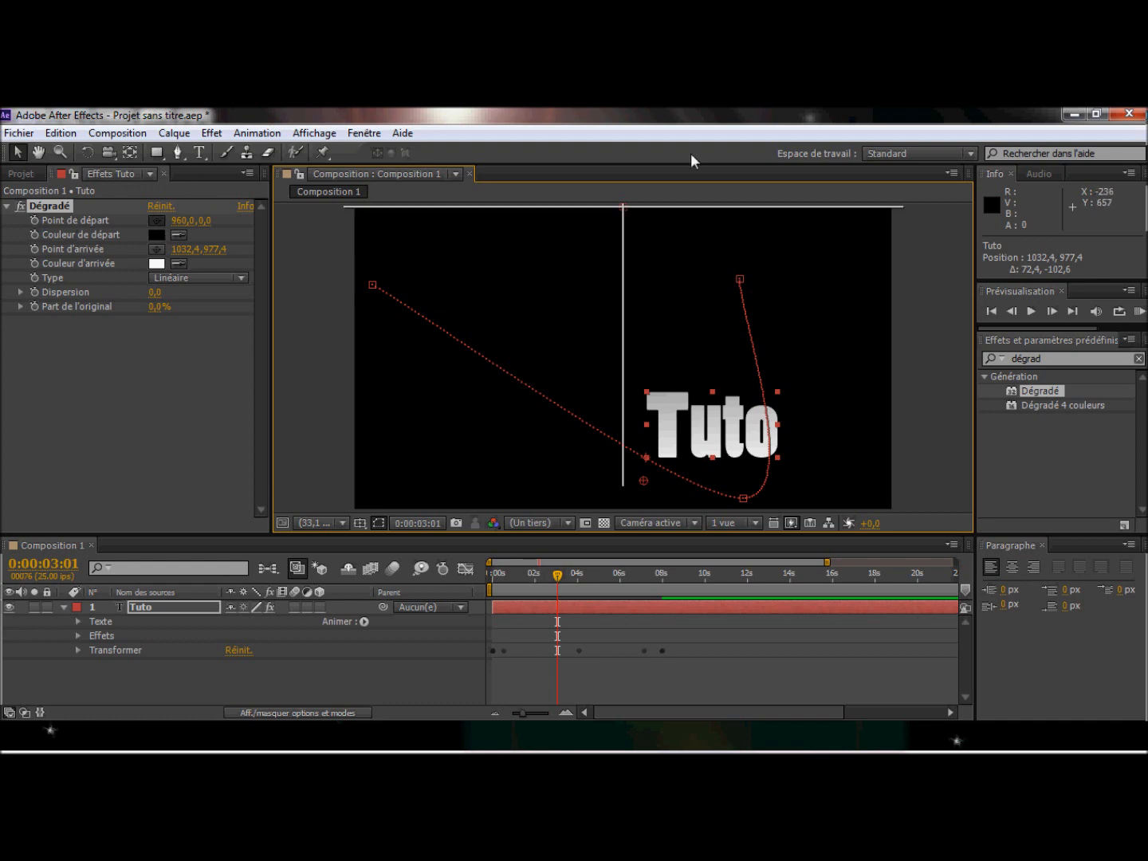
click(706, 361)
drag(706, 361, 598, 374)
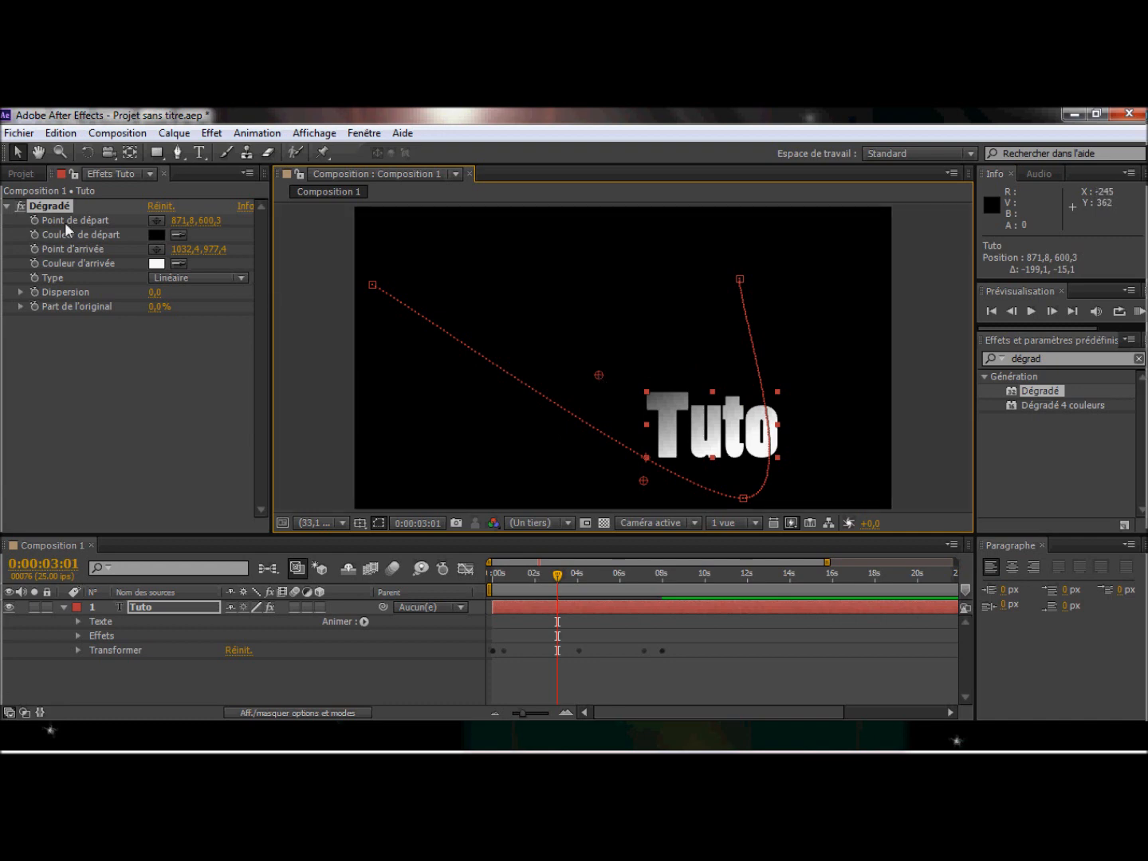
drag(599, 374, 652, 319)
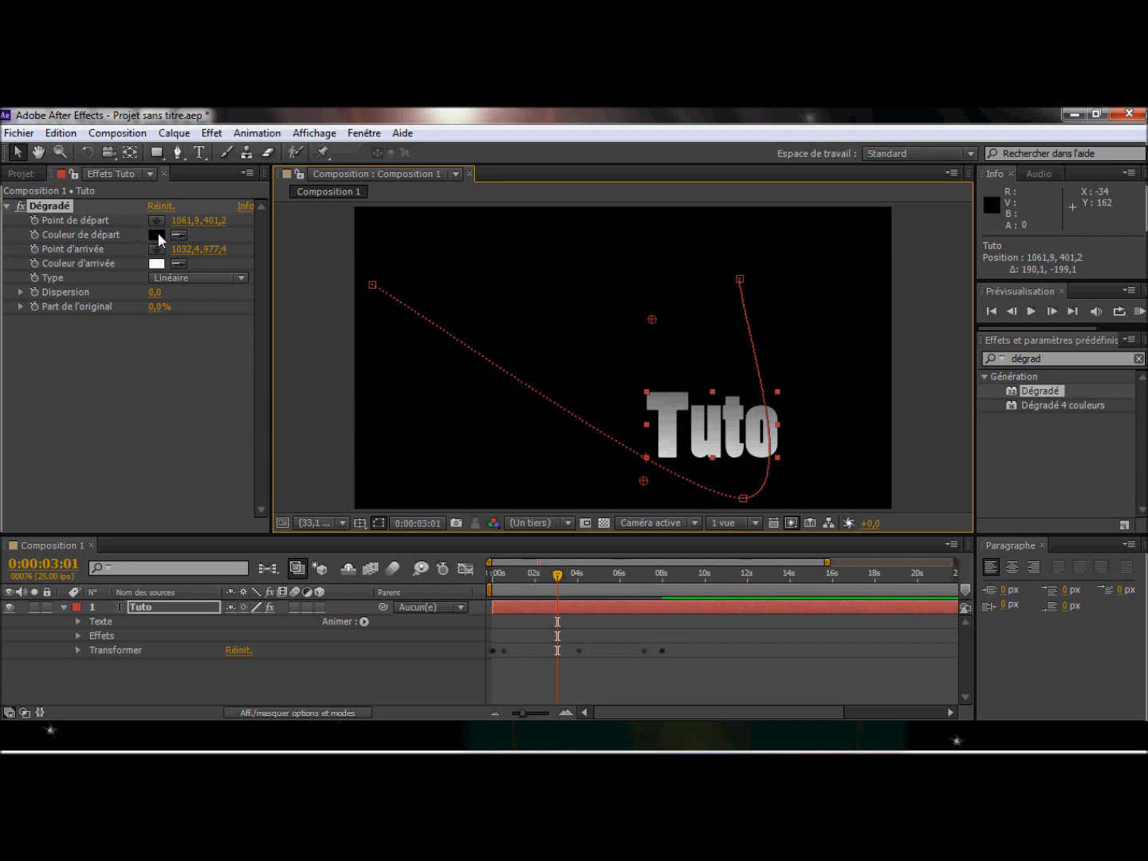
Set the gradient's start colour to bright green, 2CED13
click(157, 234)
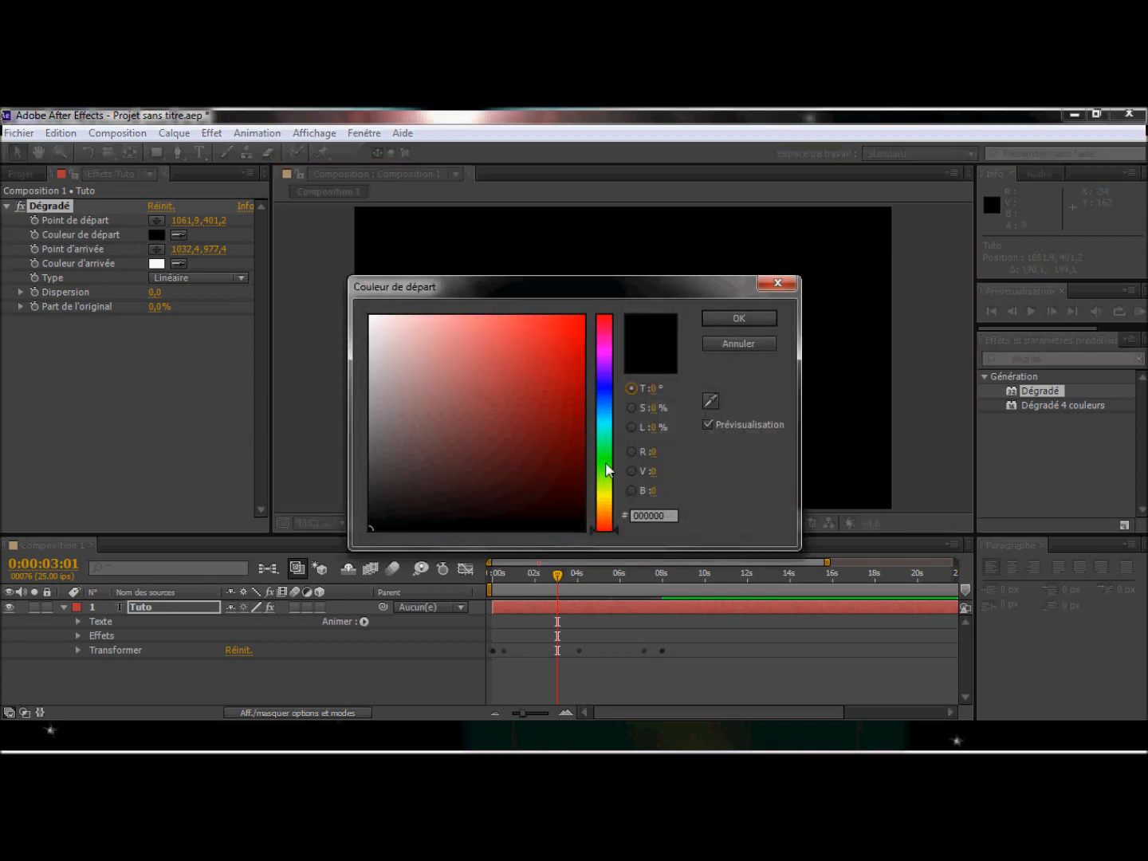
click(607, 463)
click(566, 330)
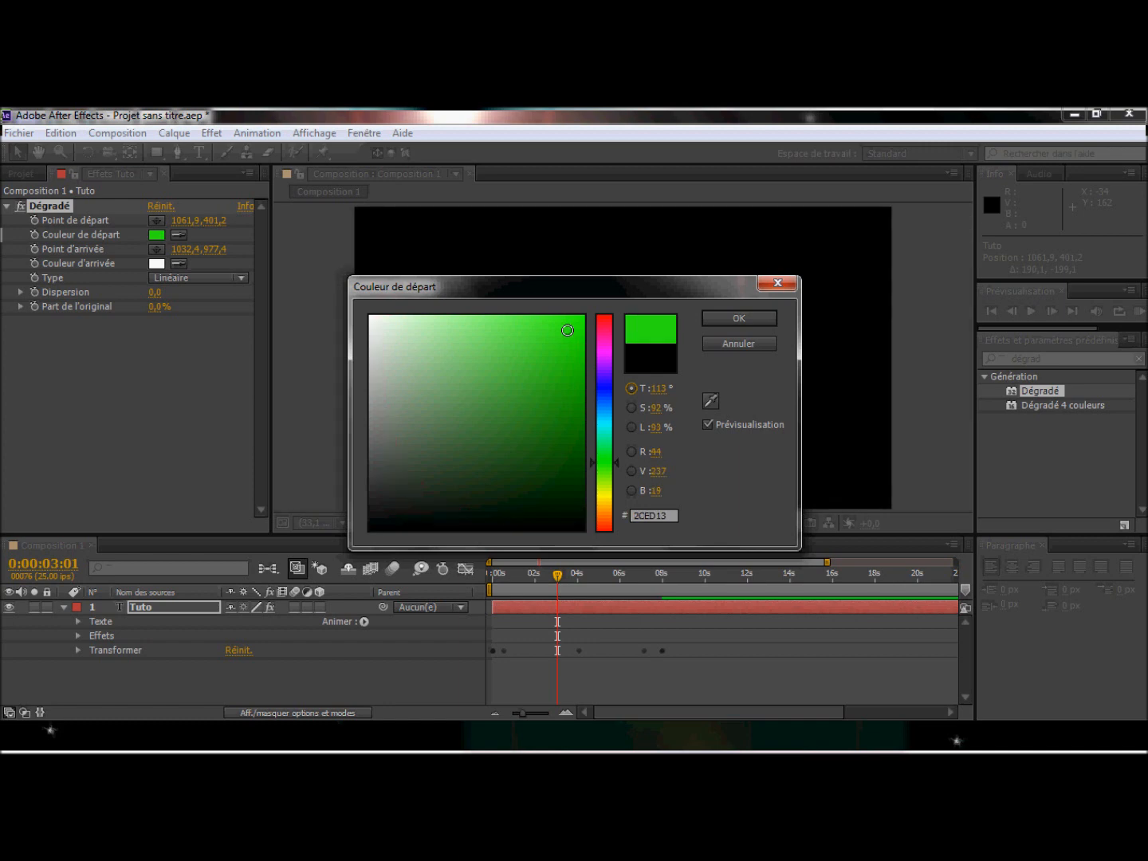
click(716, 317)
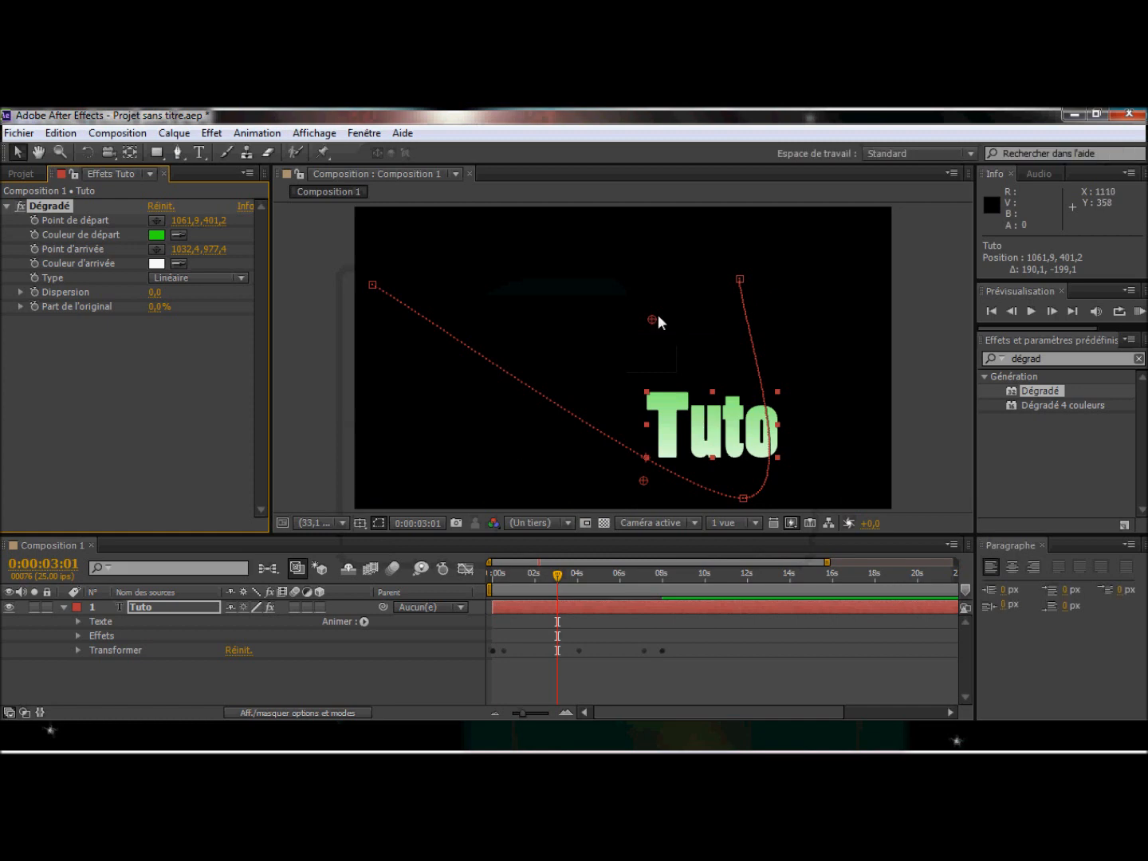
Reposition the gradient's handles in the composition, with the end point at about 326, 492 and the start point at about 1394, 570
drag(648, 319, 633, 252)
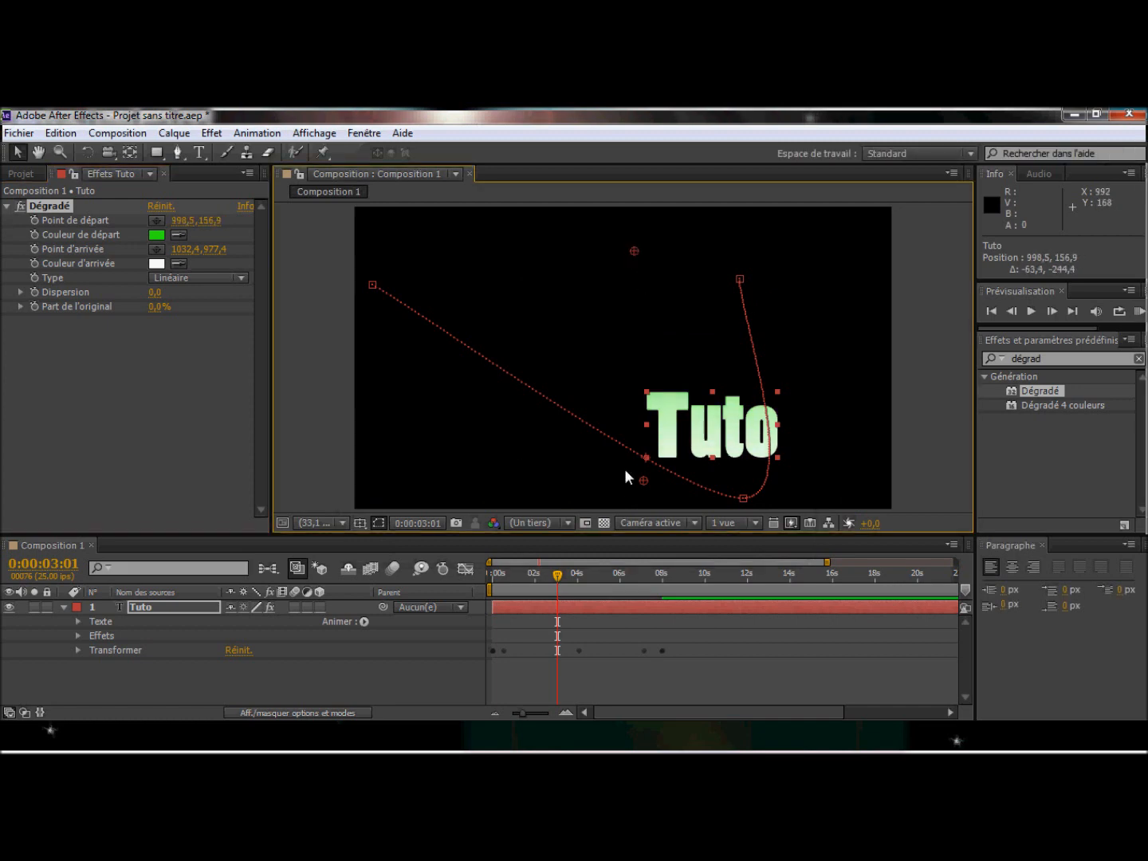
drag(643, 480, 706, 468)
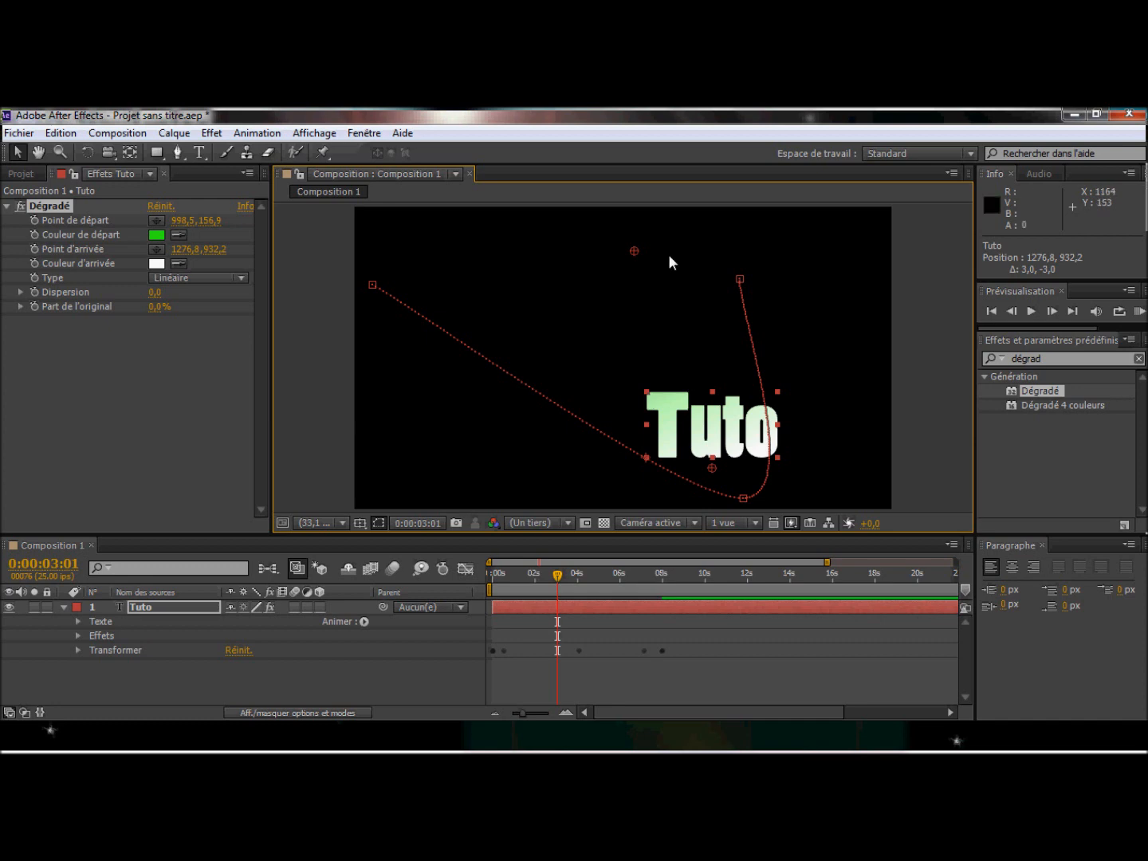
drag(636, 246, 627, 215)
drag(707, 470, 444, 347)
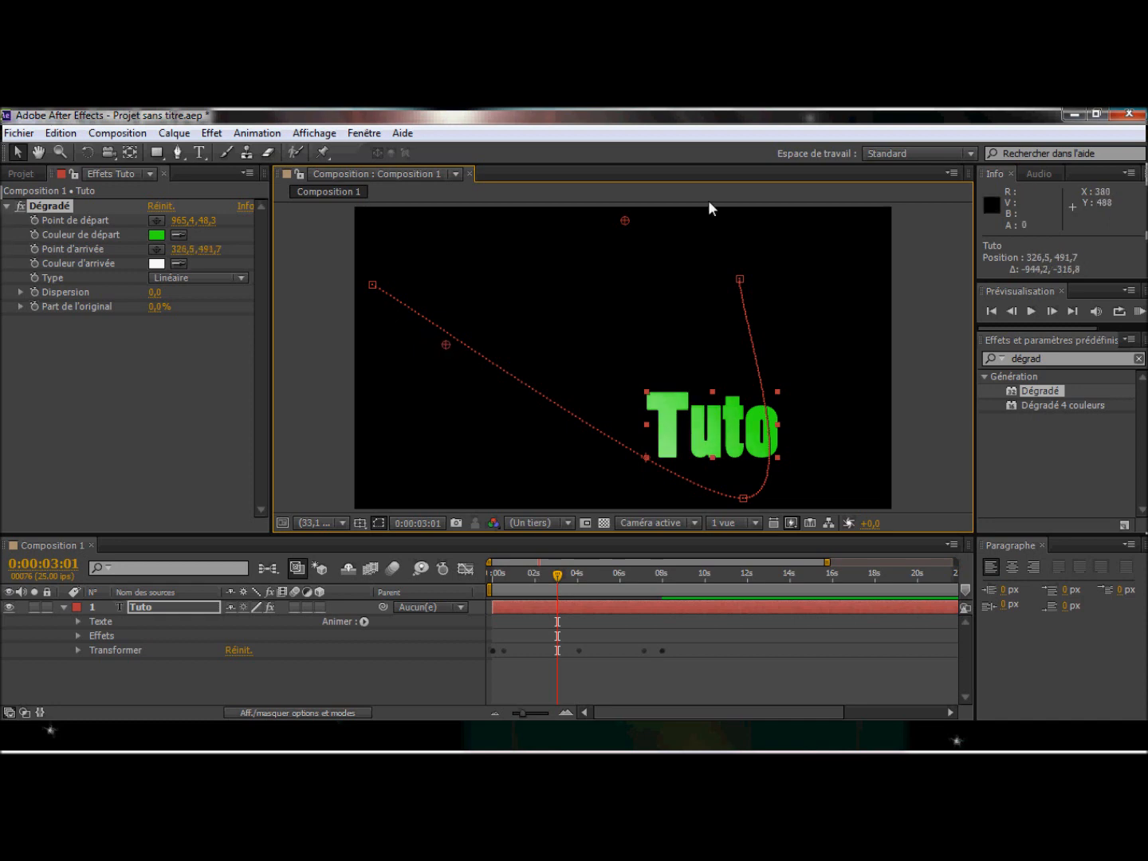
drag(624, 221, 744, 365)
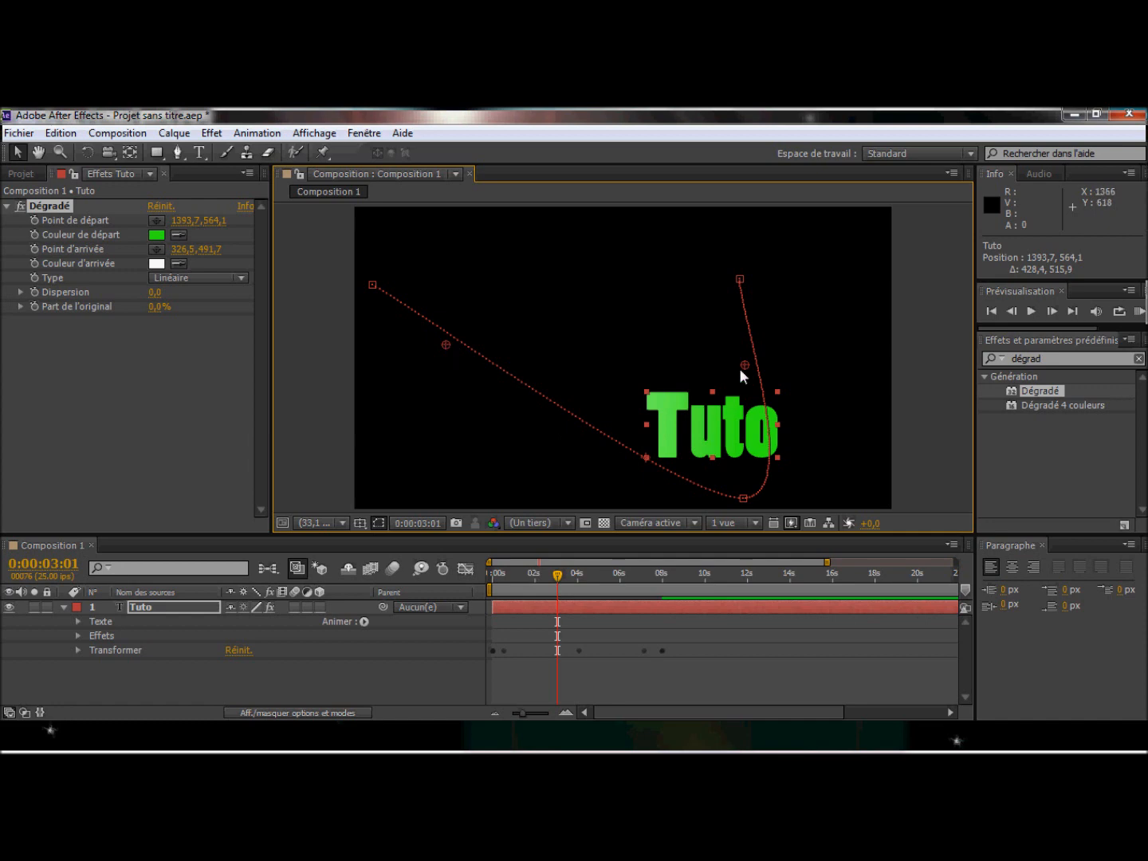
drag(743, 367, 743, 370)
Preview the Tuto animation with its gradient from 0:00:00:00, stopping playback after the text has faded out
drag(557, 574, 481, 574)
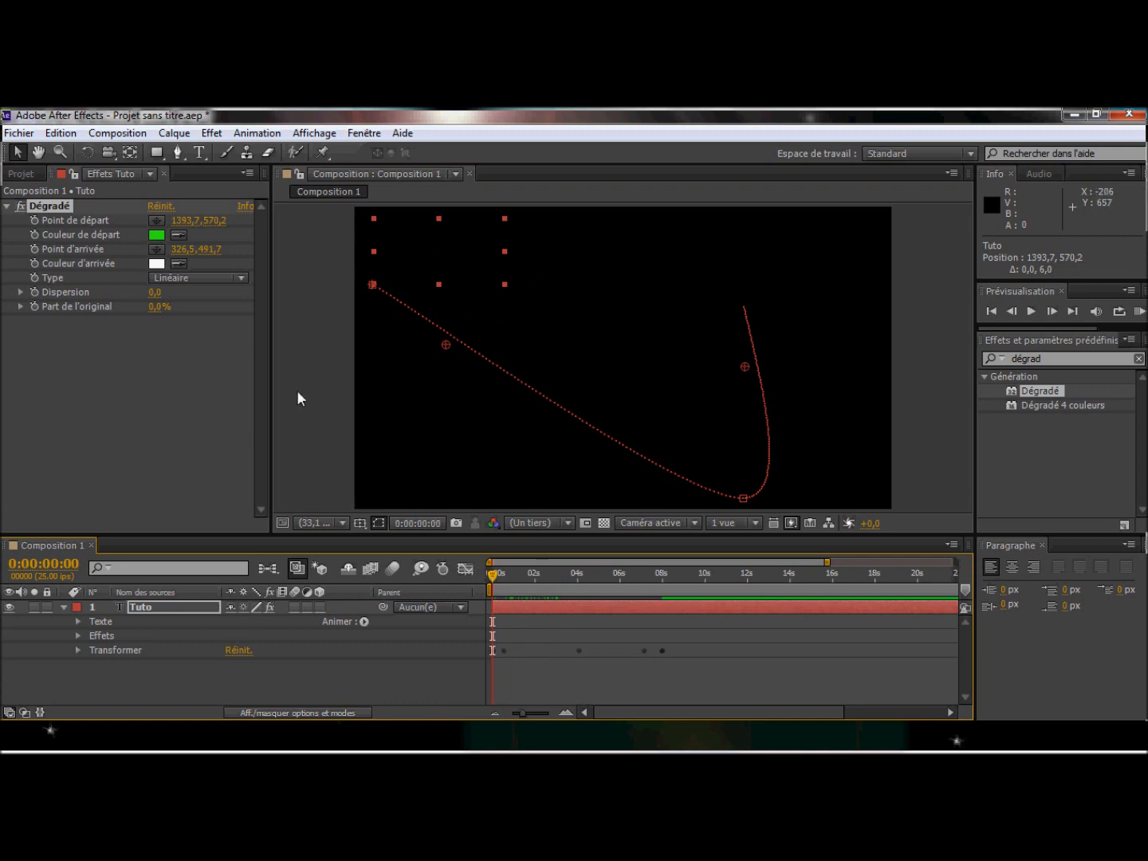
click(1029, 314)
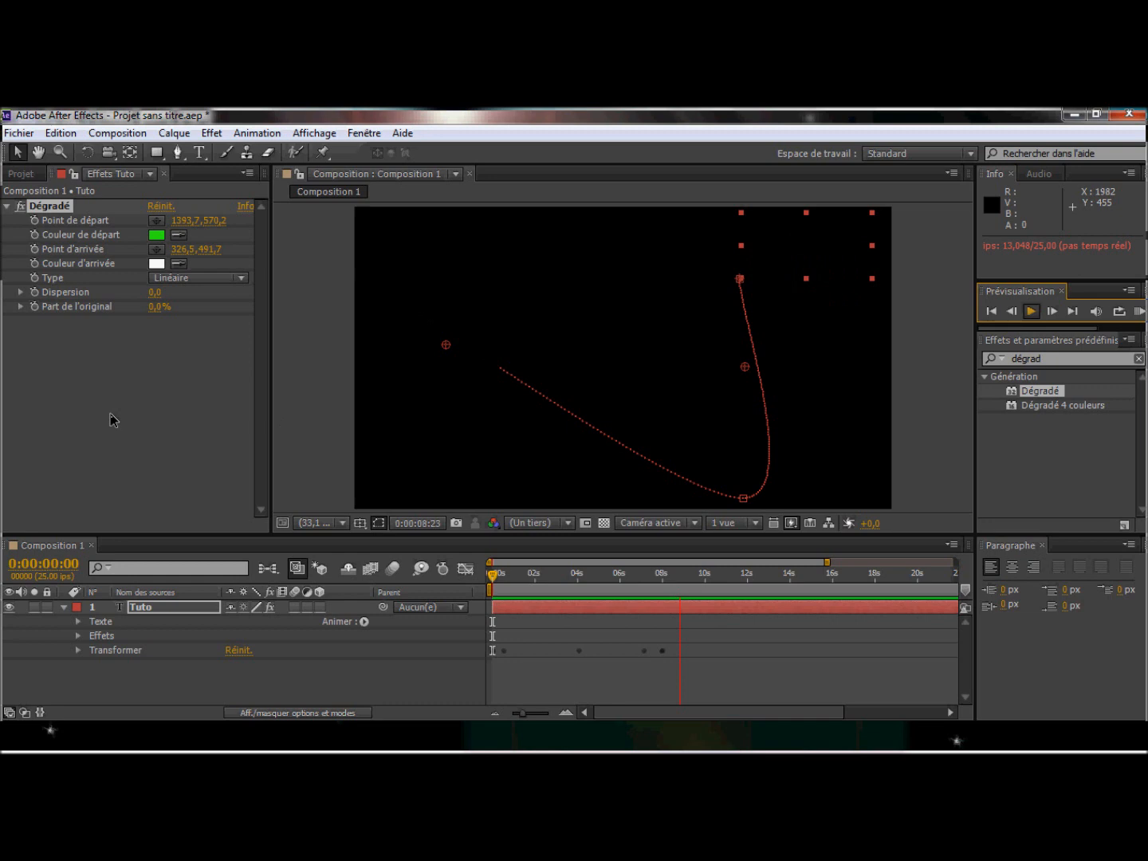
key(space)
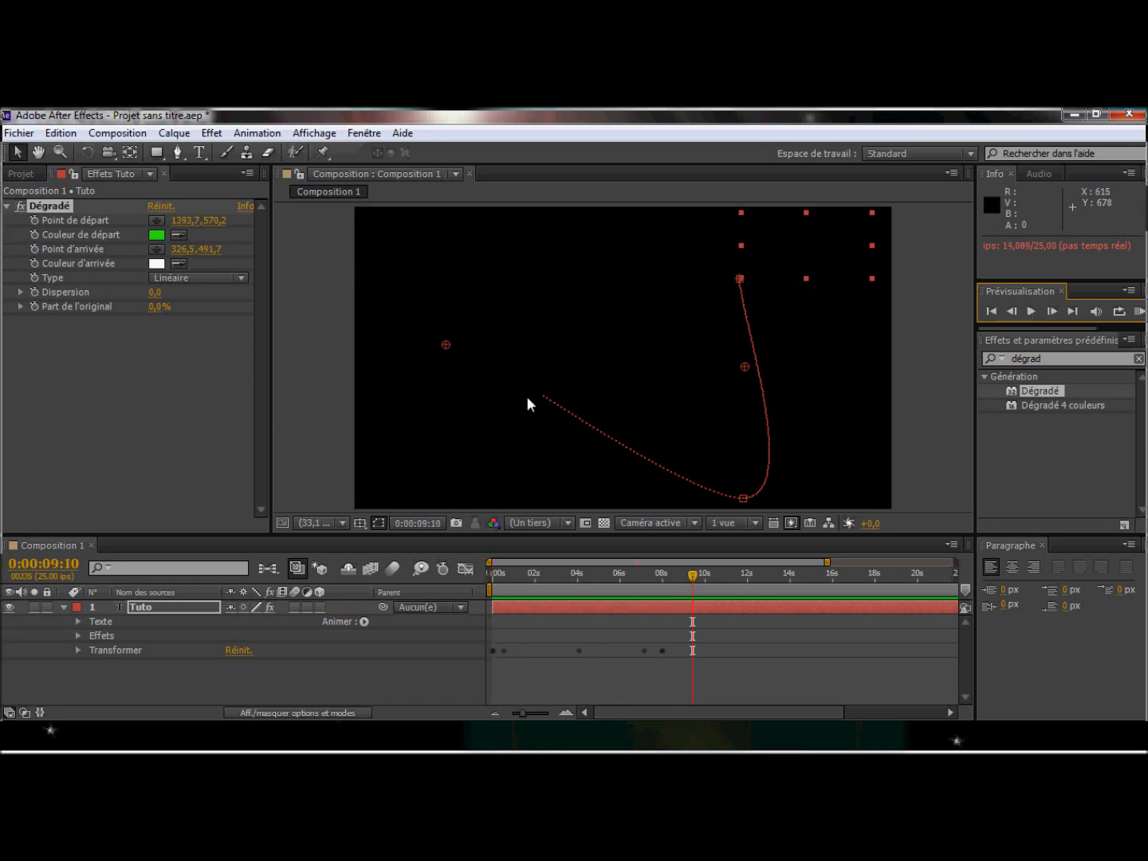
Set the current time to 0:00:03:18 and move the gradient's start point to about 1726, 184, above the Tuto text
drag(745, 364, 746, 462)
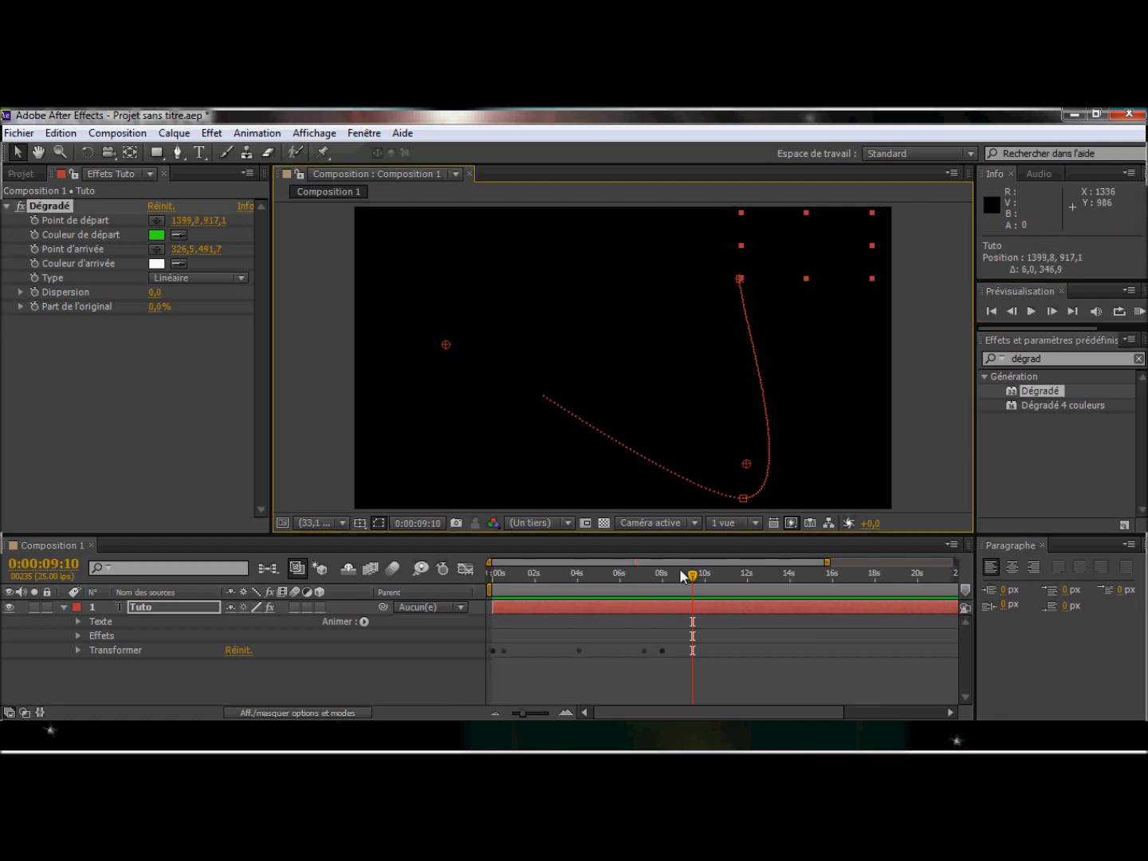
drag(691, 575, 662, 576)
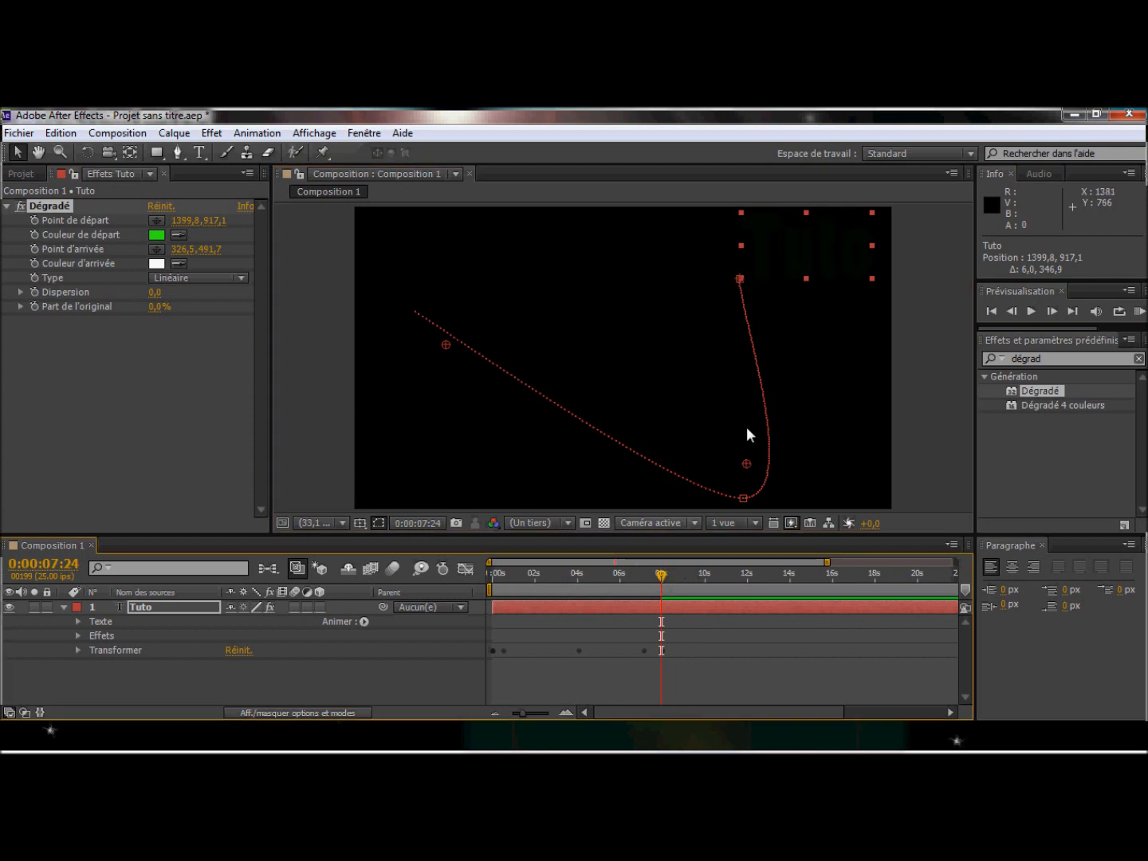
drag(746, 463, 742, 455)
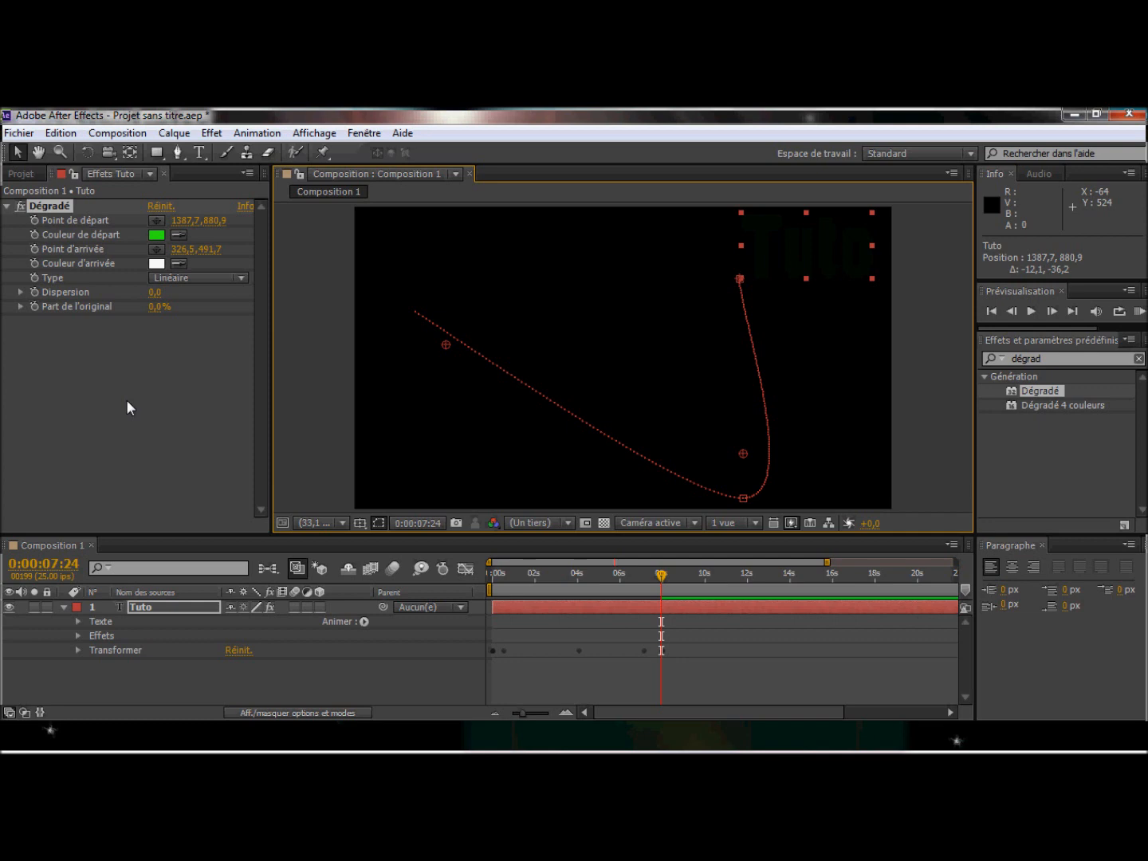
drag(660, 579, 577, 583)
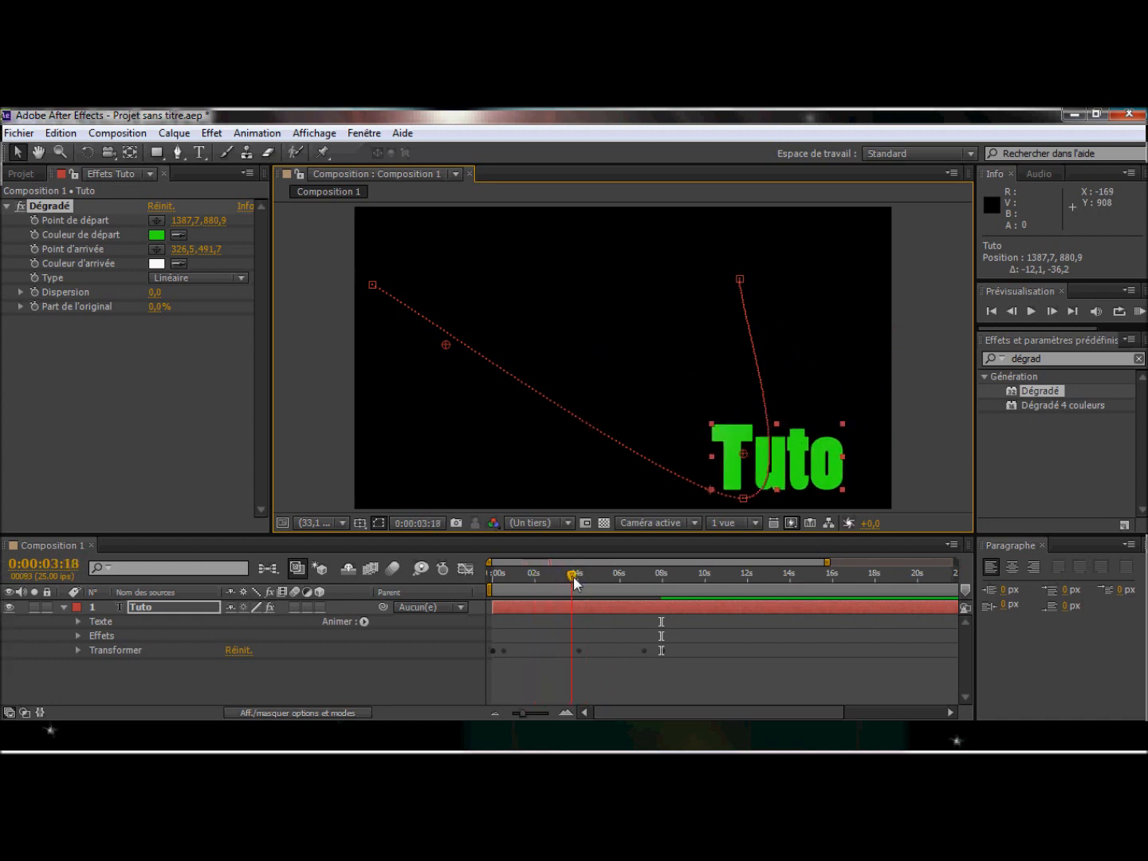
drag(746, 451, 830, 237)
drag(940, 248, 838, 256)
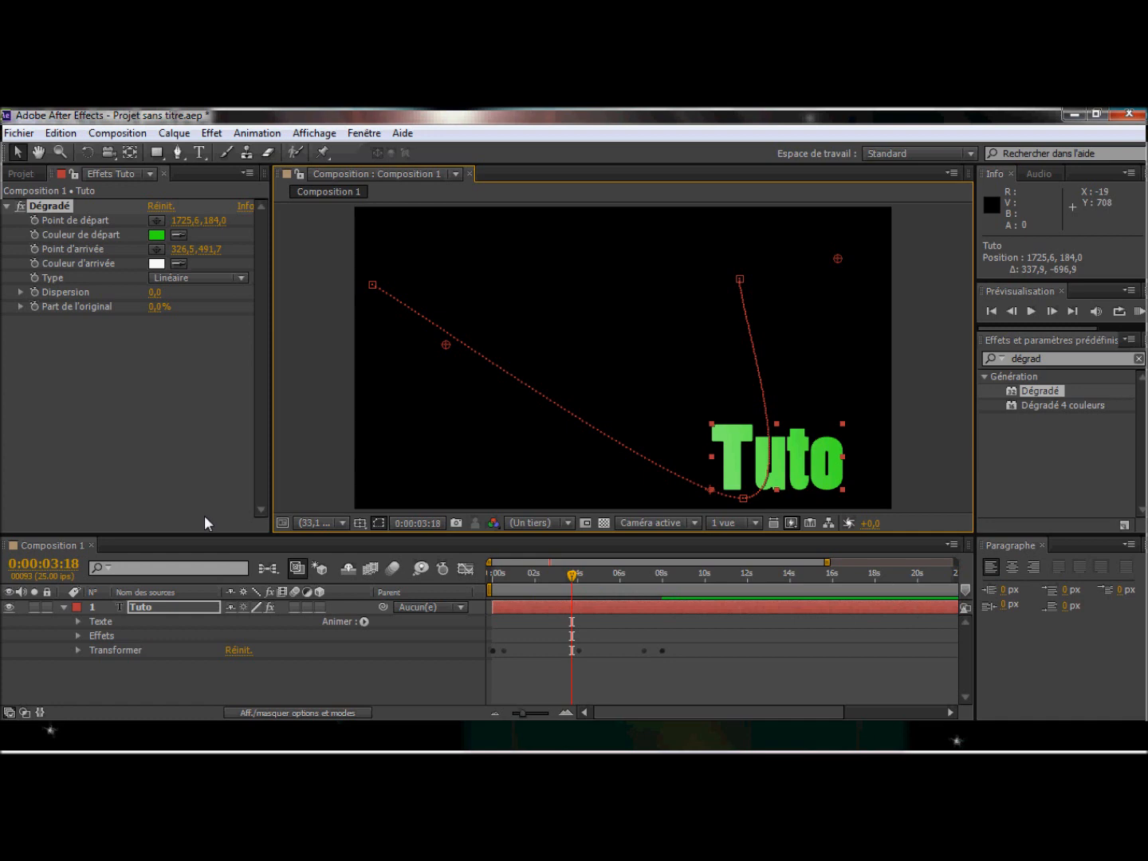
Enable keyframing for the Dégradé start point at 0:00:03:18 and show the effect's properties in the timeline
click(34, 218)
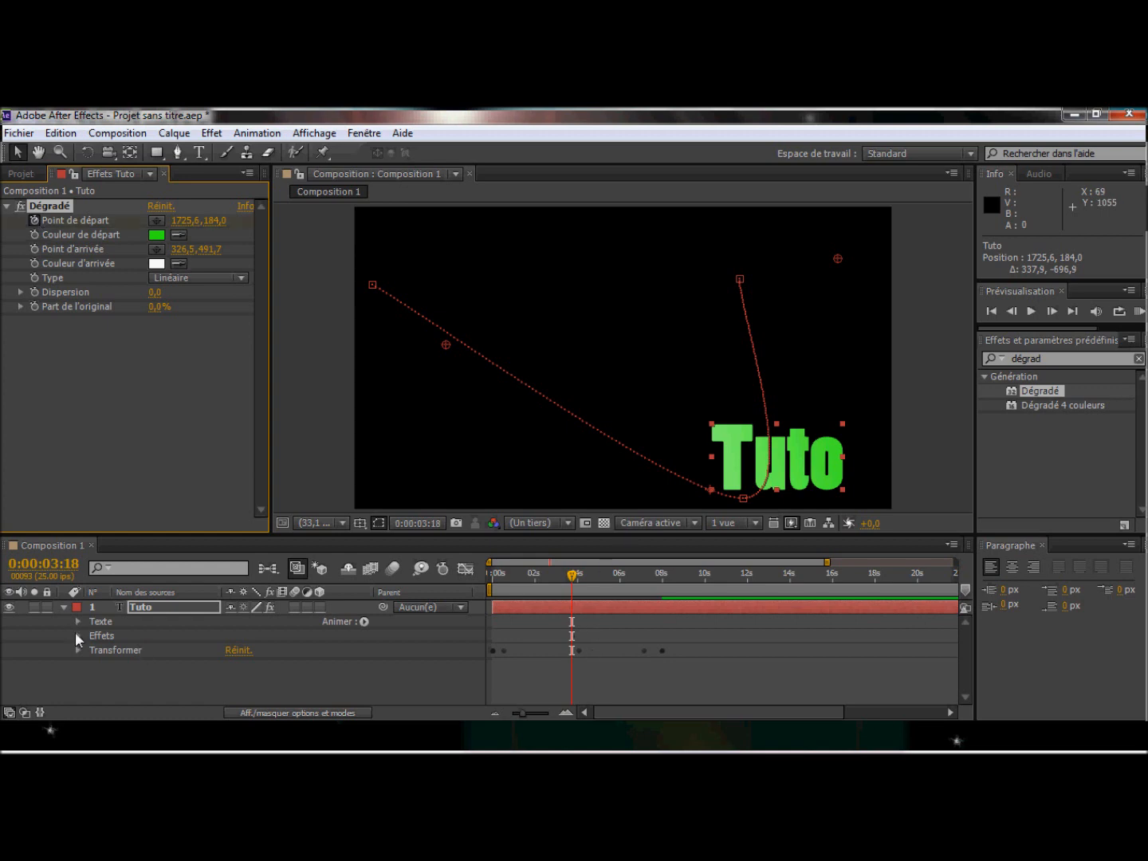
click(75, 634)
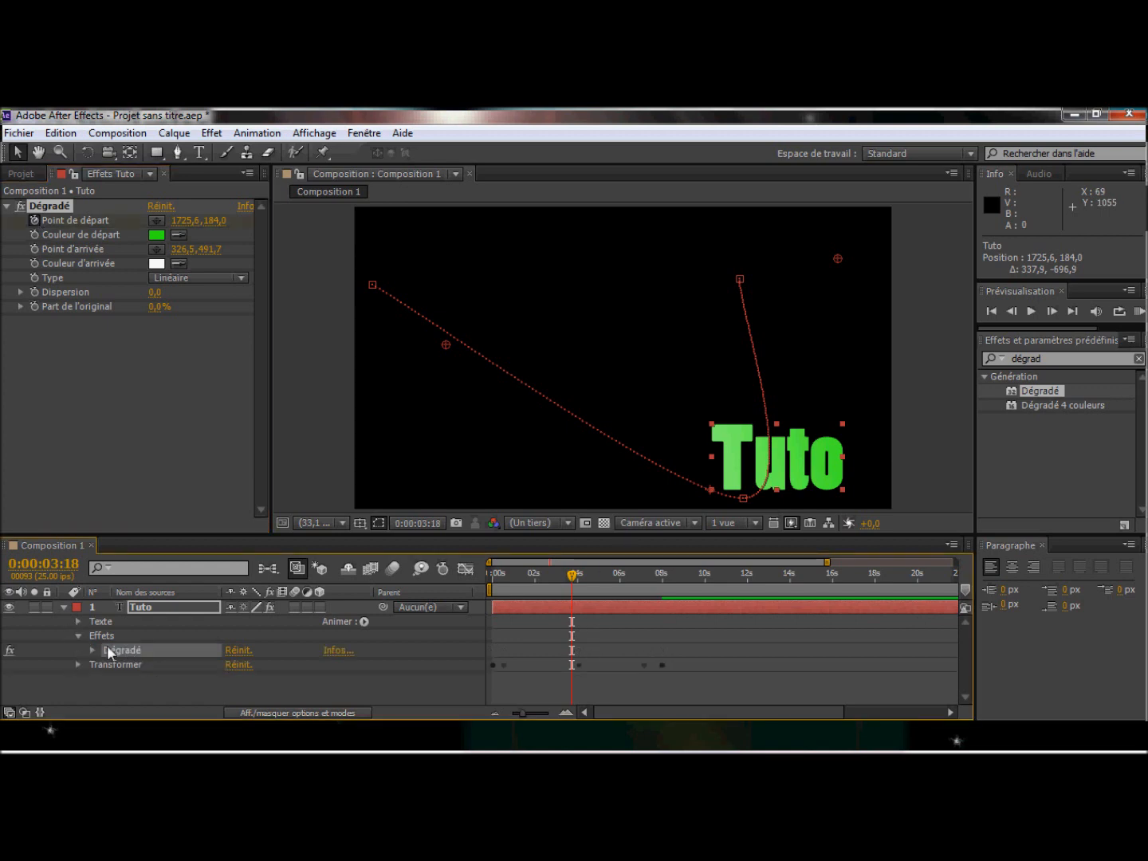
click(91, 650)
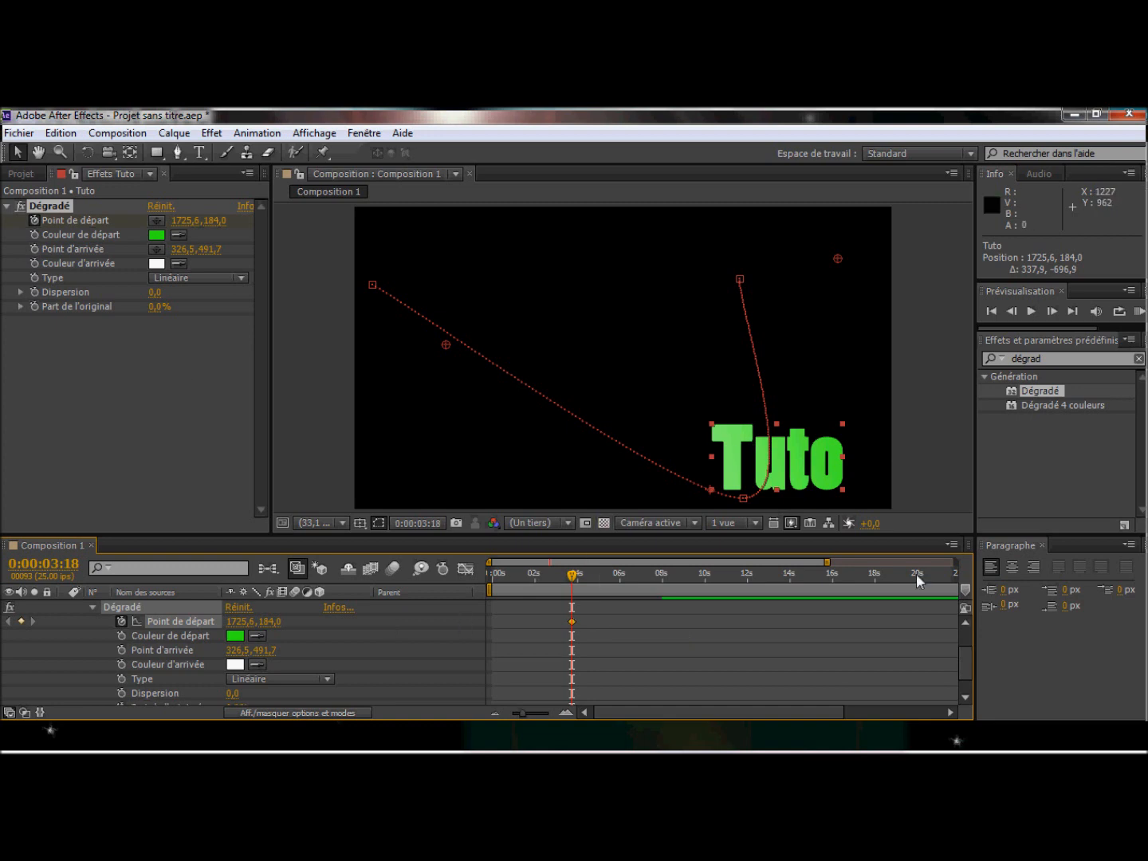
drag(965, 665, 965, 640)
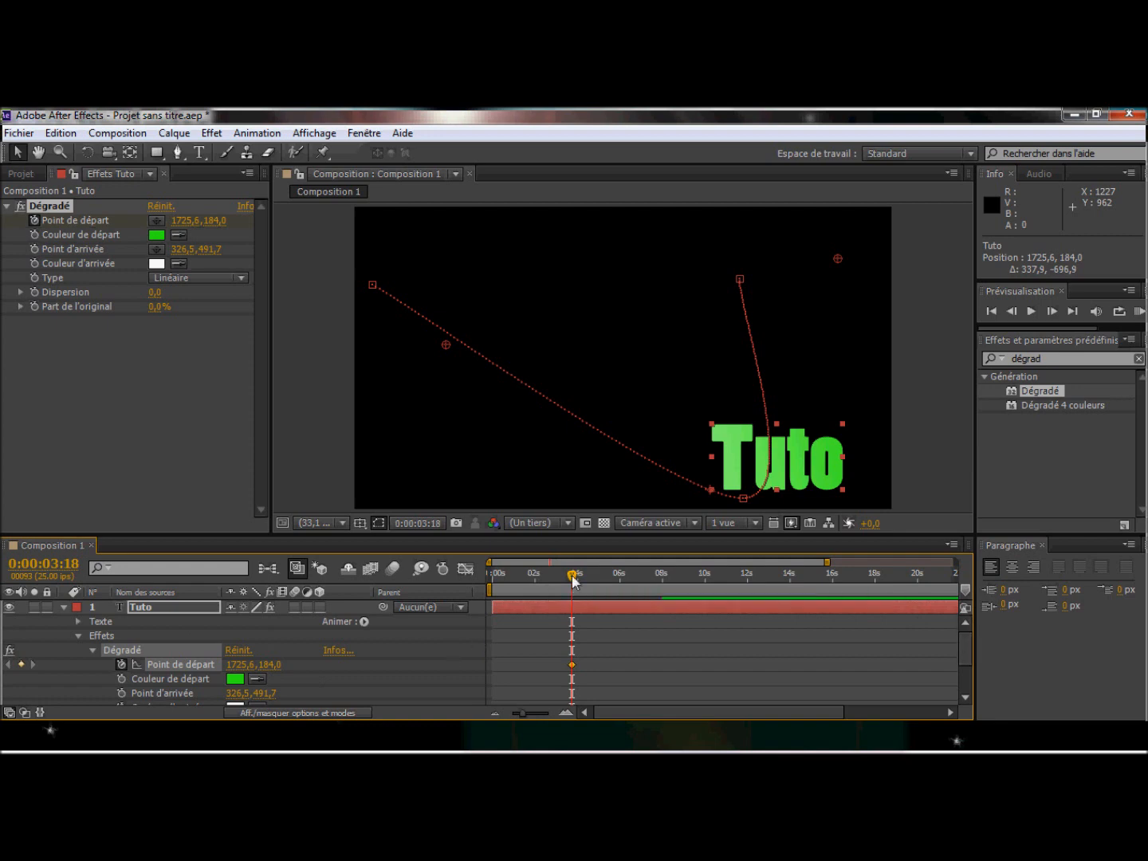
Add a second start point keyframe at 0:00:06:16 with the gradient's start point at about 1234, 956
drag(572, 581, 633, 583)
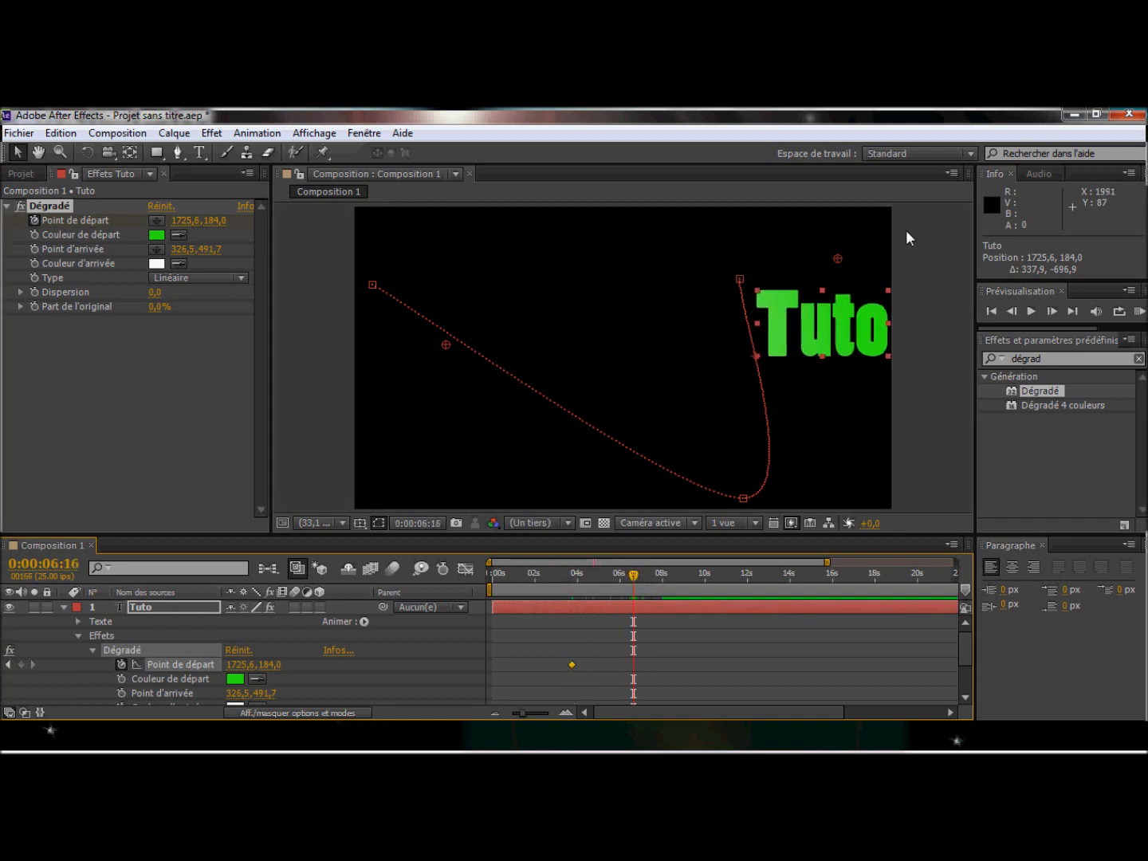
drag(837, 258, 461, 452)
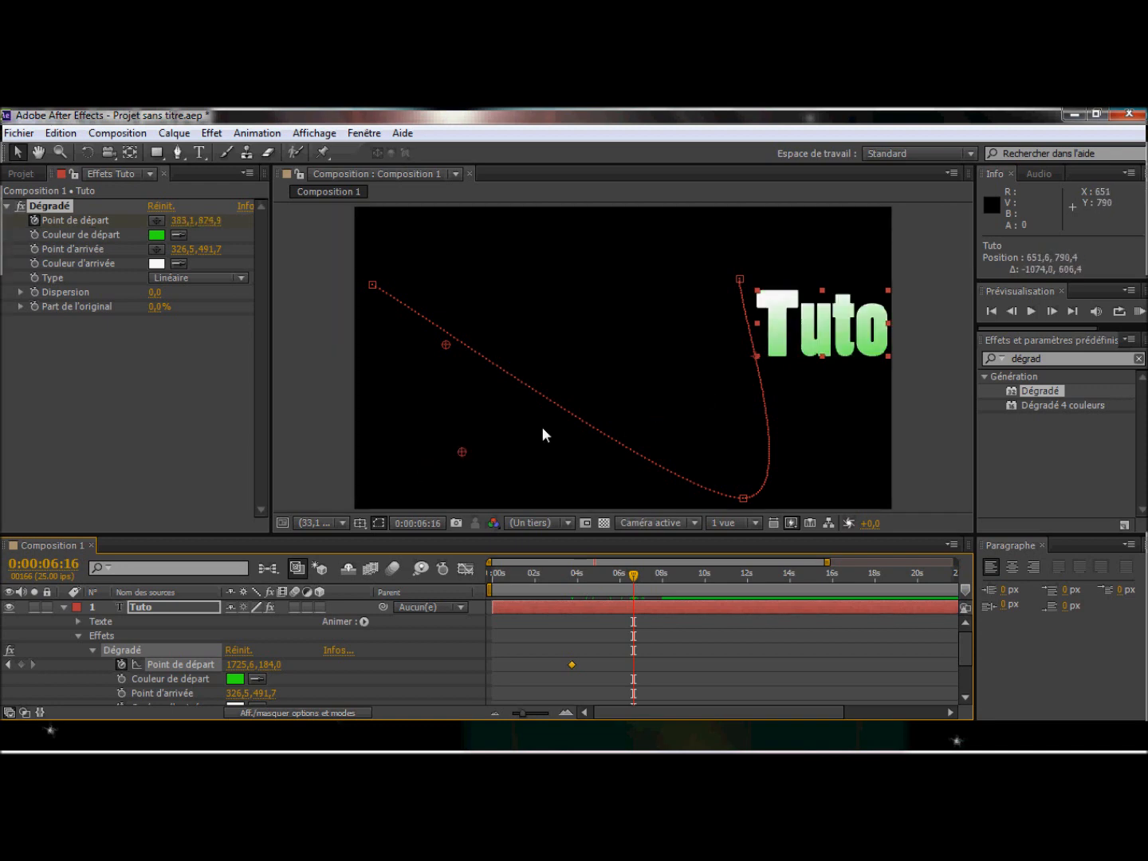
drag(543, 428, 666, 319)
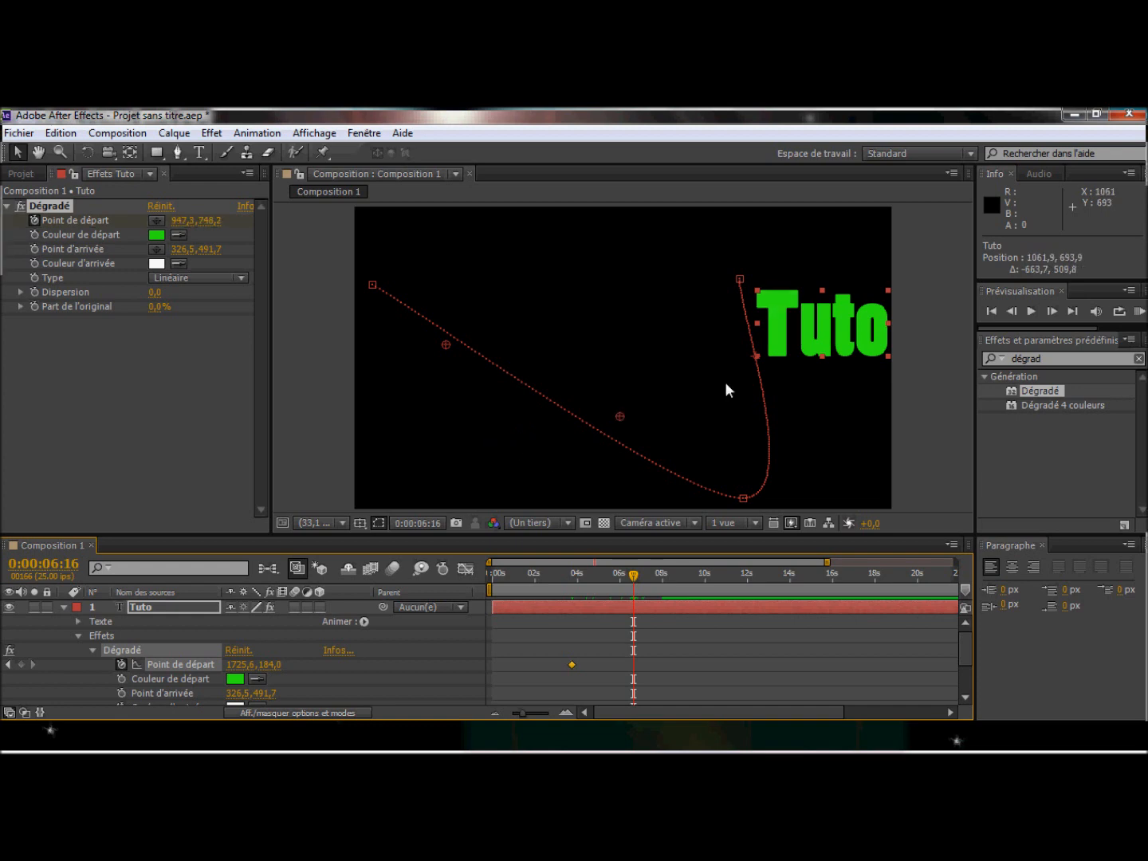
drag(706, 396, 701, 479)
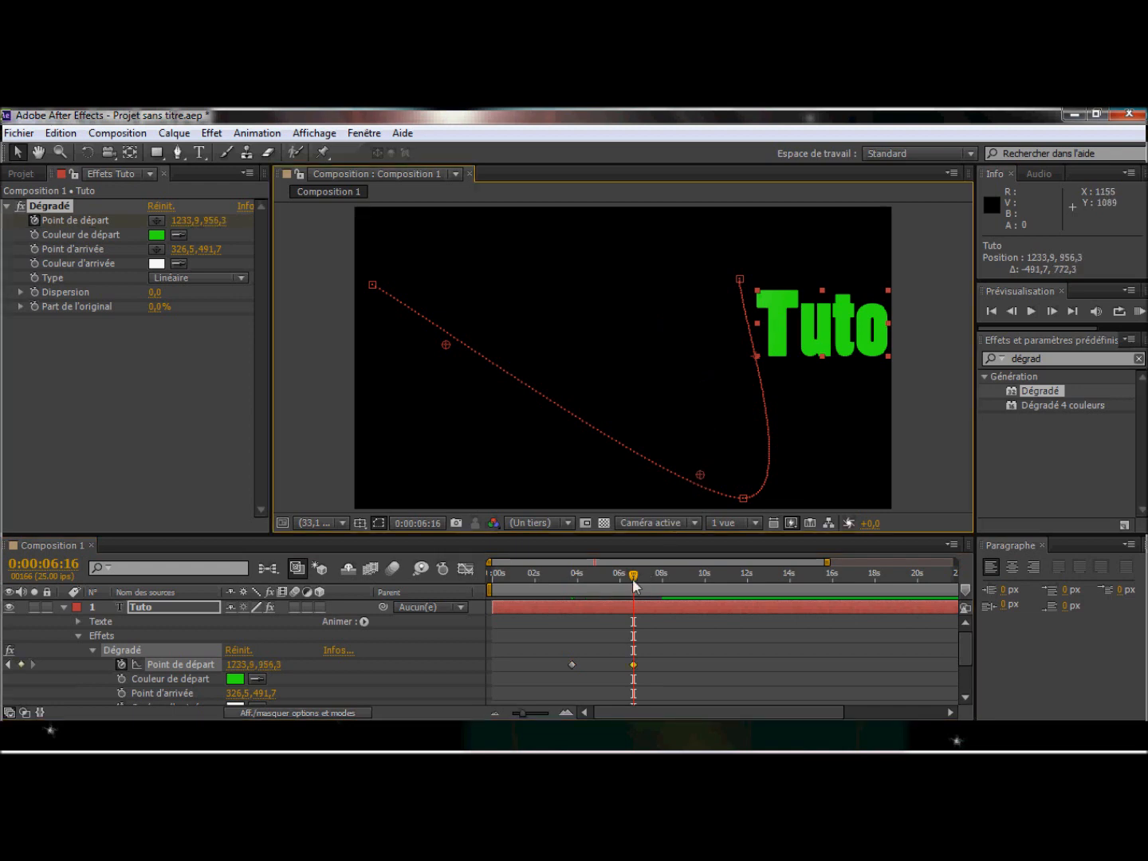
Keyframe the gradient's end point at 0:00:03:17, and move it to about 1898, 9 at 0:00:06:15
drag(634, 582, 571, 583)
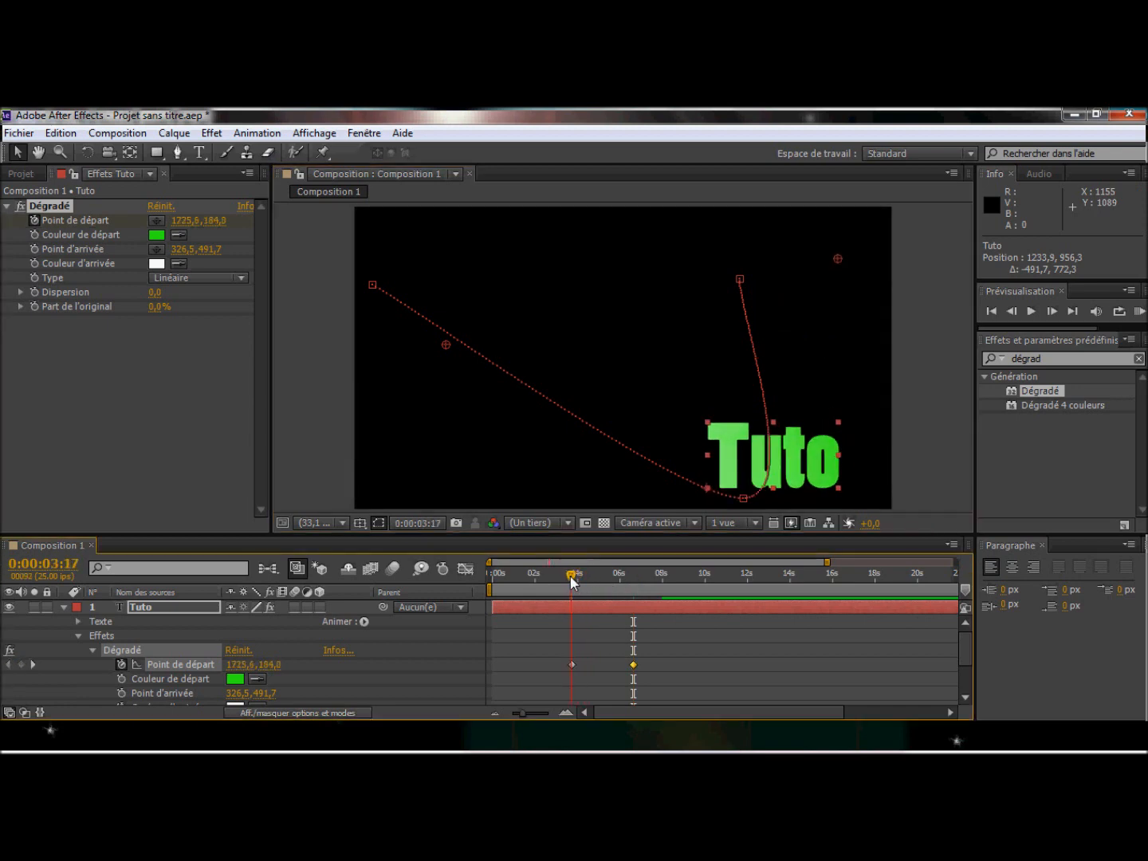
click(34, 249)
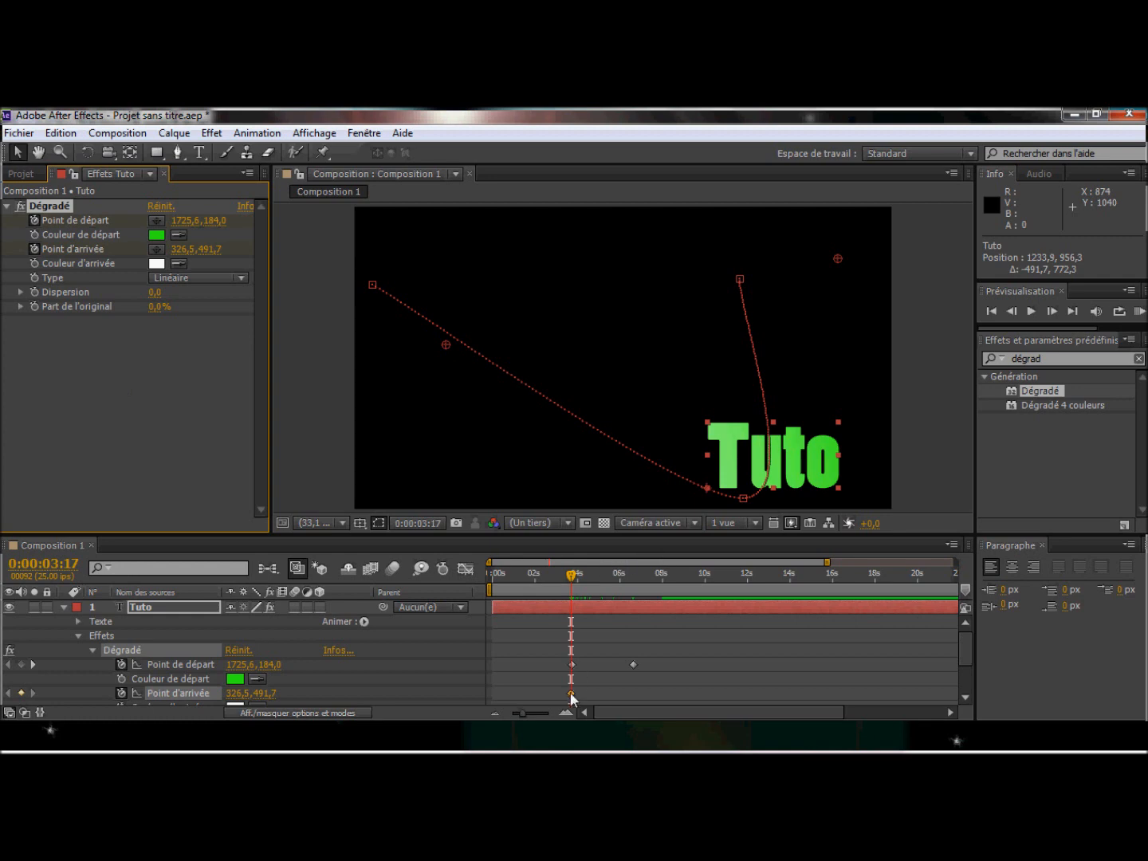
click(627, 577)
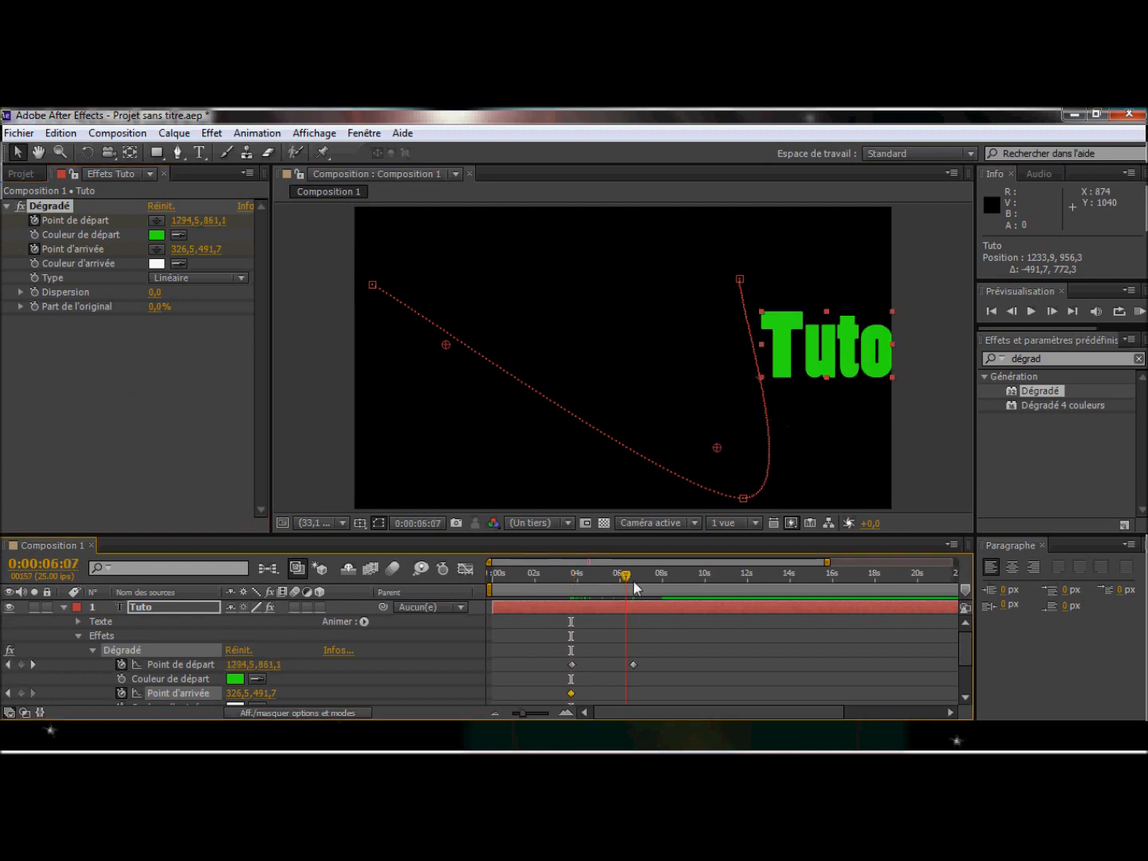
click(633, 580)
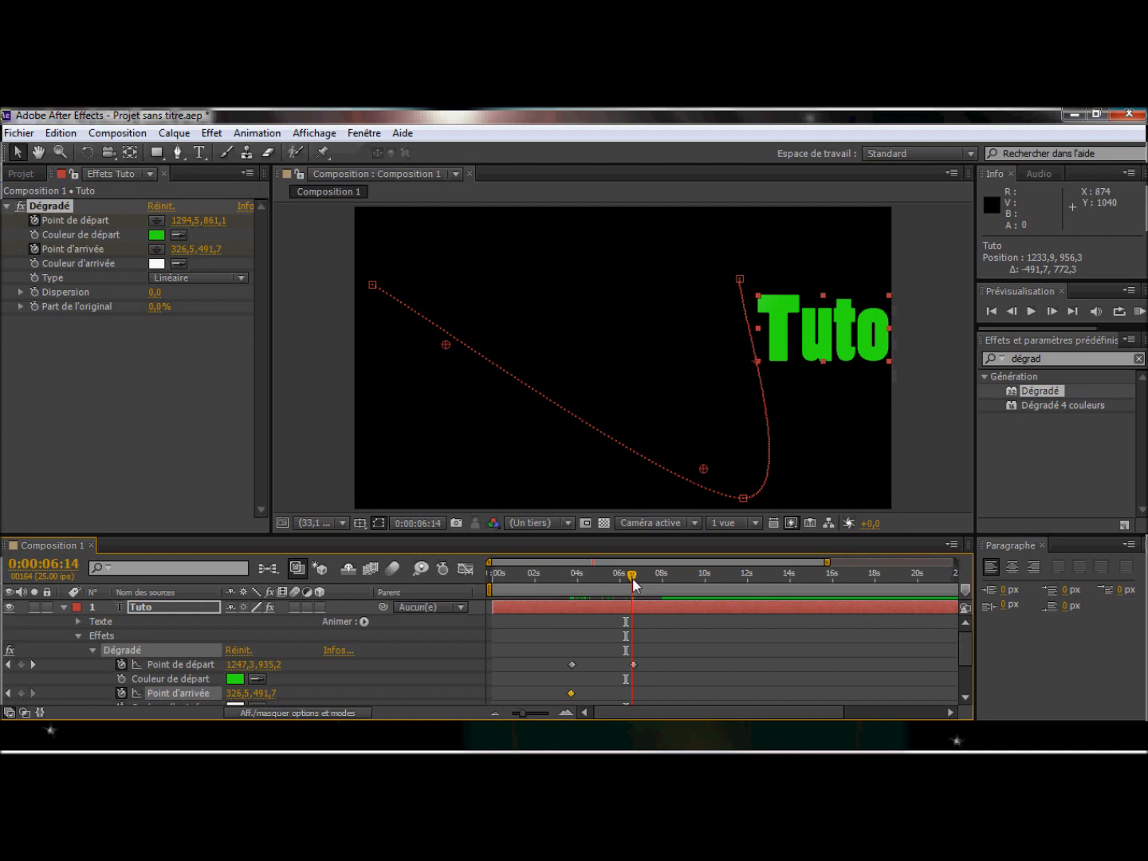
click(635, 581)
click(633, 582)
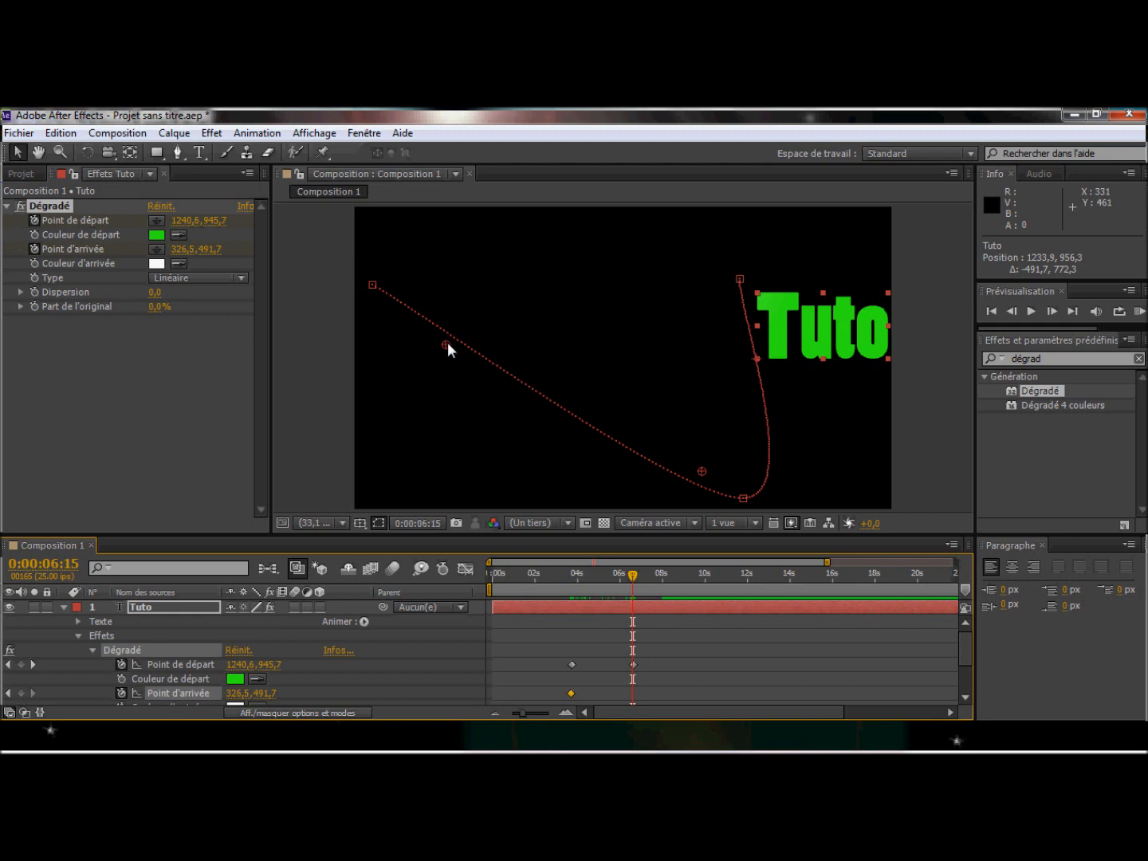
drag(448, 344, 887, 206)
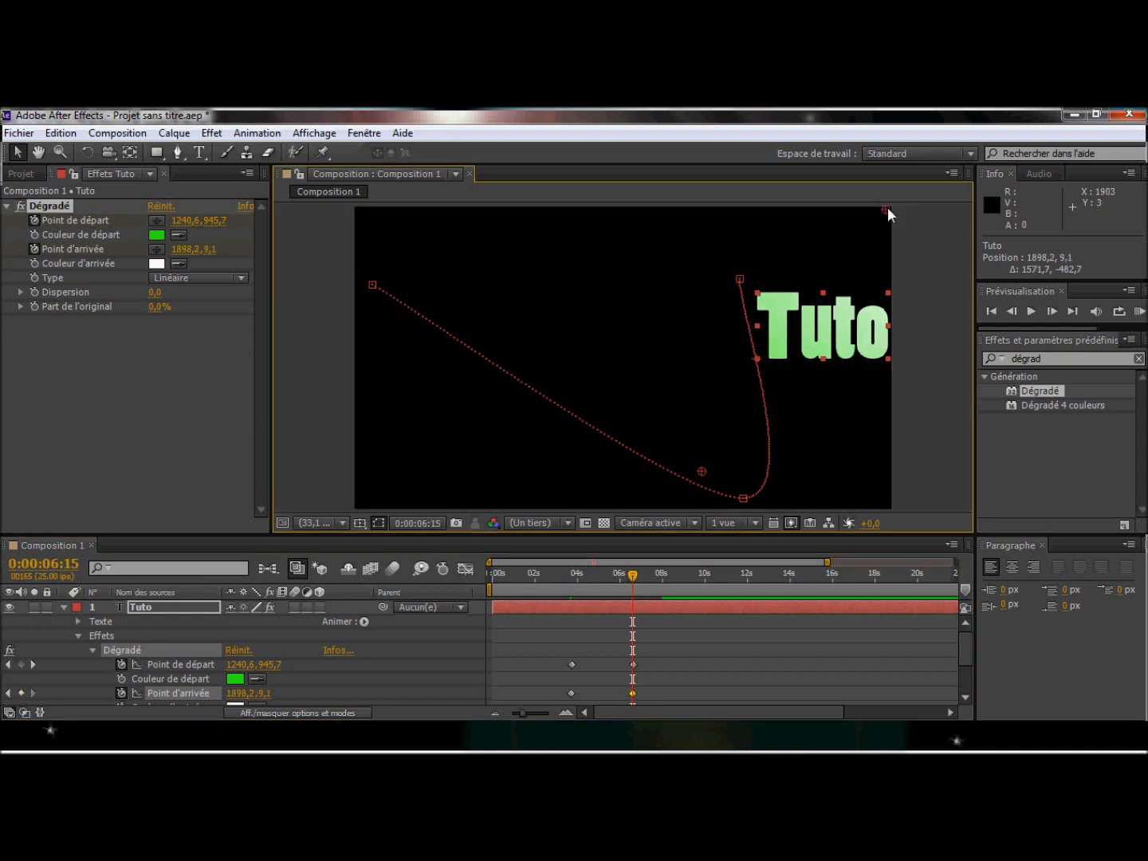
Preview the animated gradient on the Tuto text from 0:00:00:00, and play the remainder from 0:00:06:14
drag(633, 574, 433, 572)
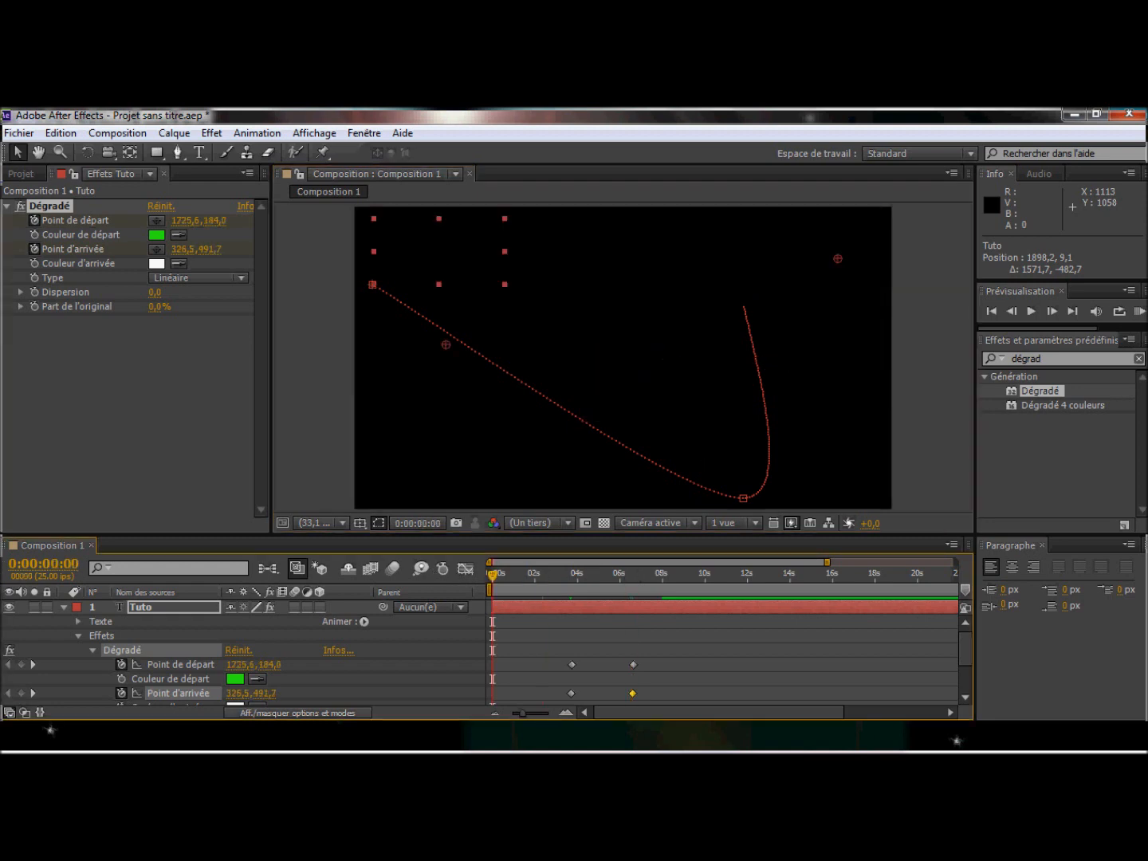
click(1030, 312)
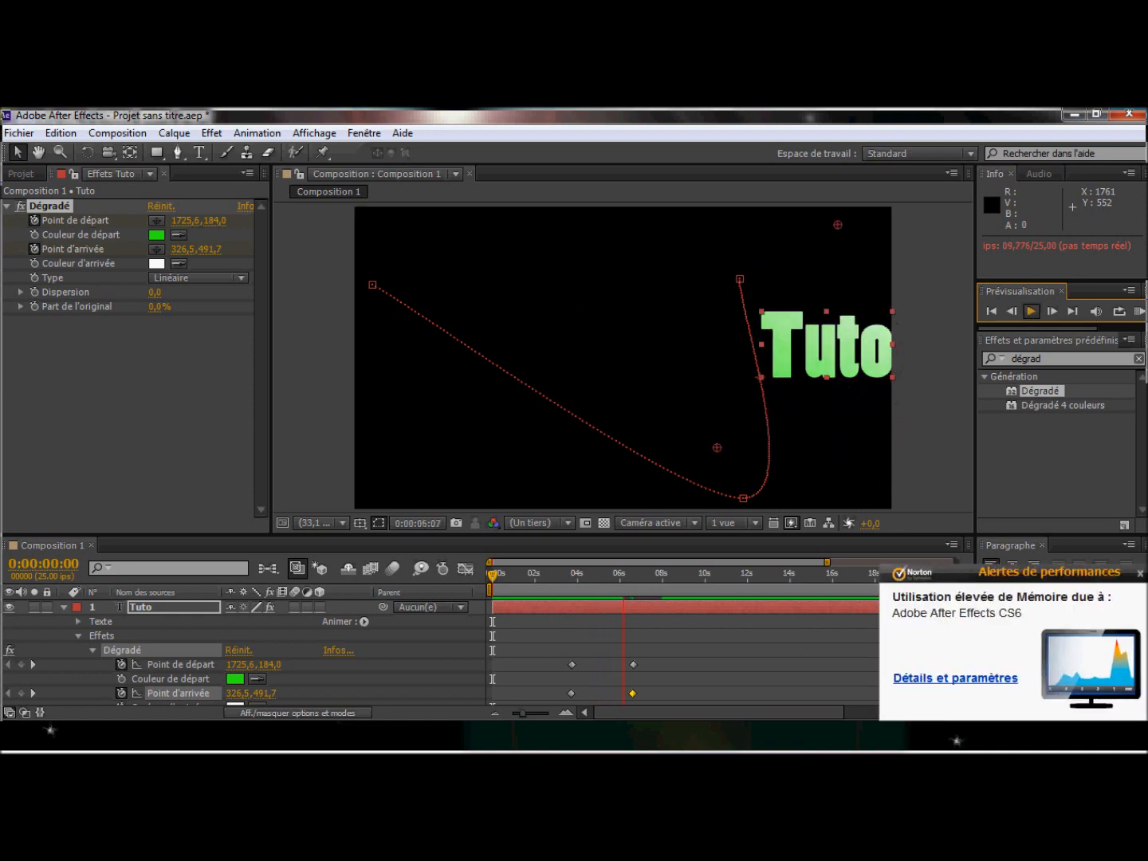
key(space)
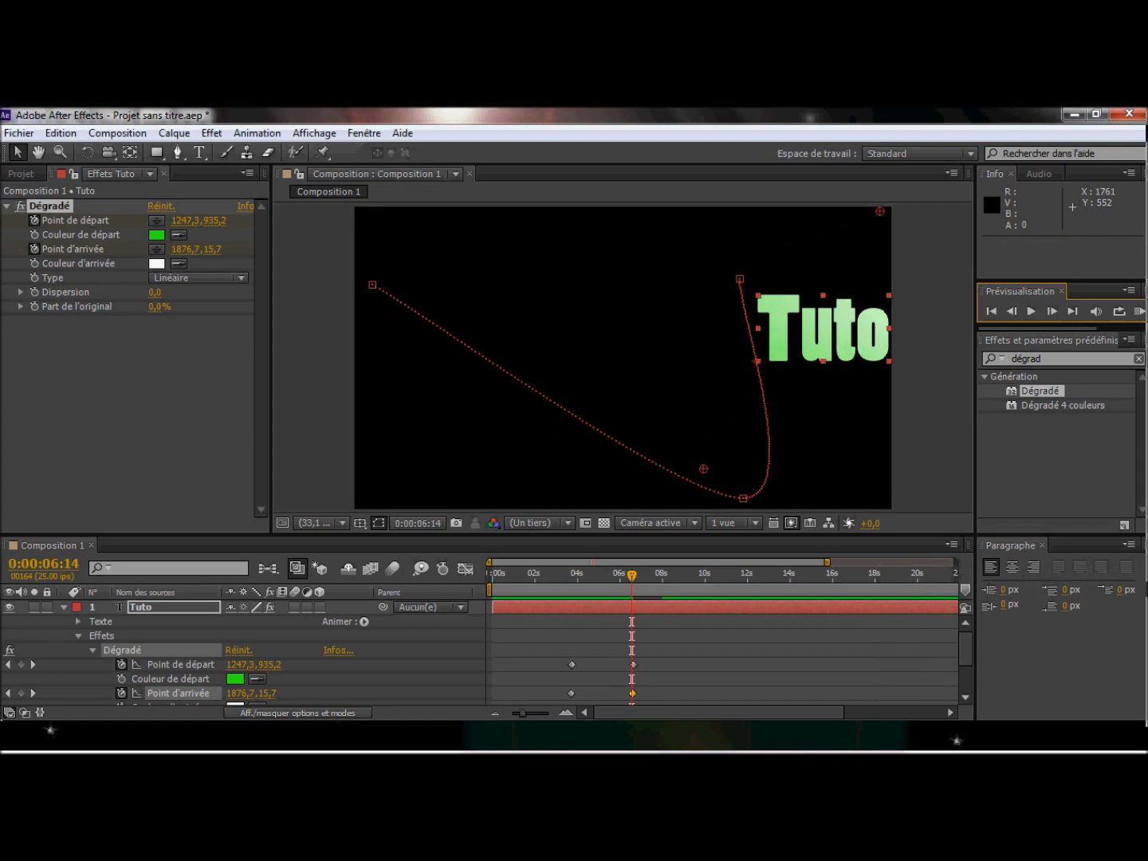
click(1031, 312)
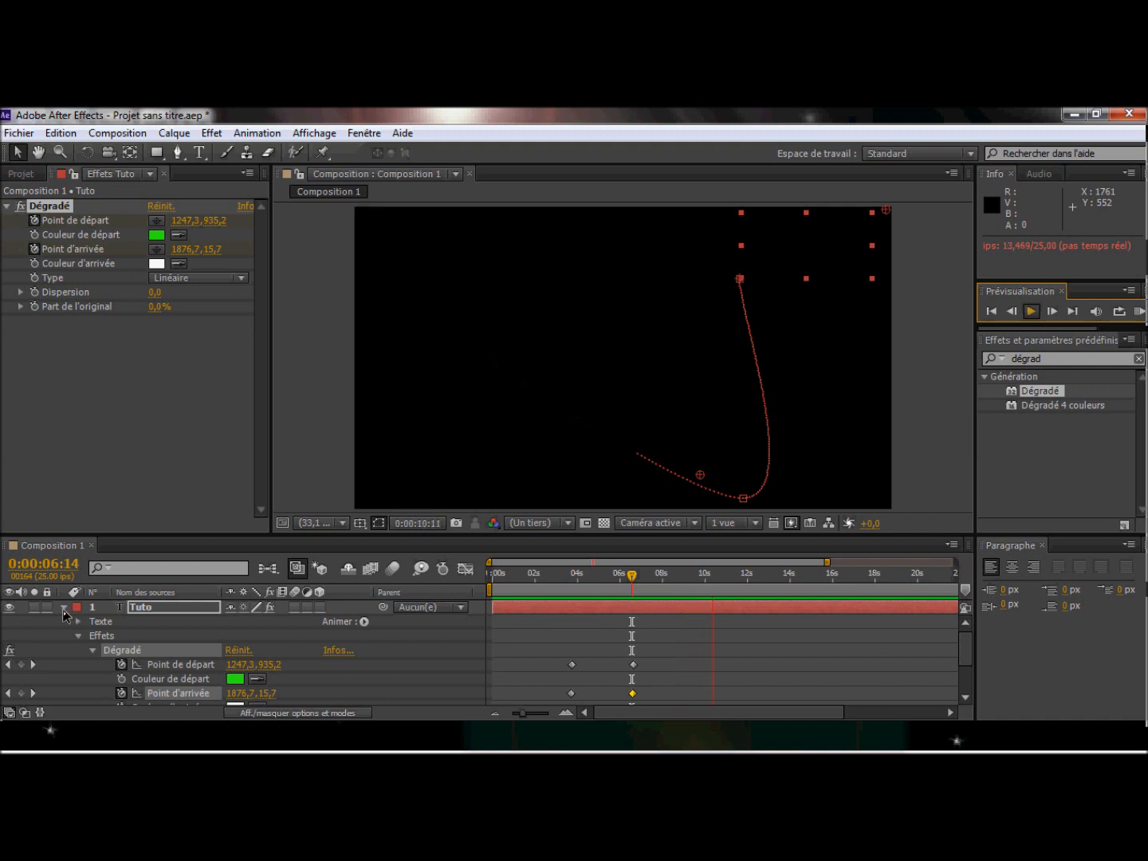
click(63, 610)
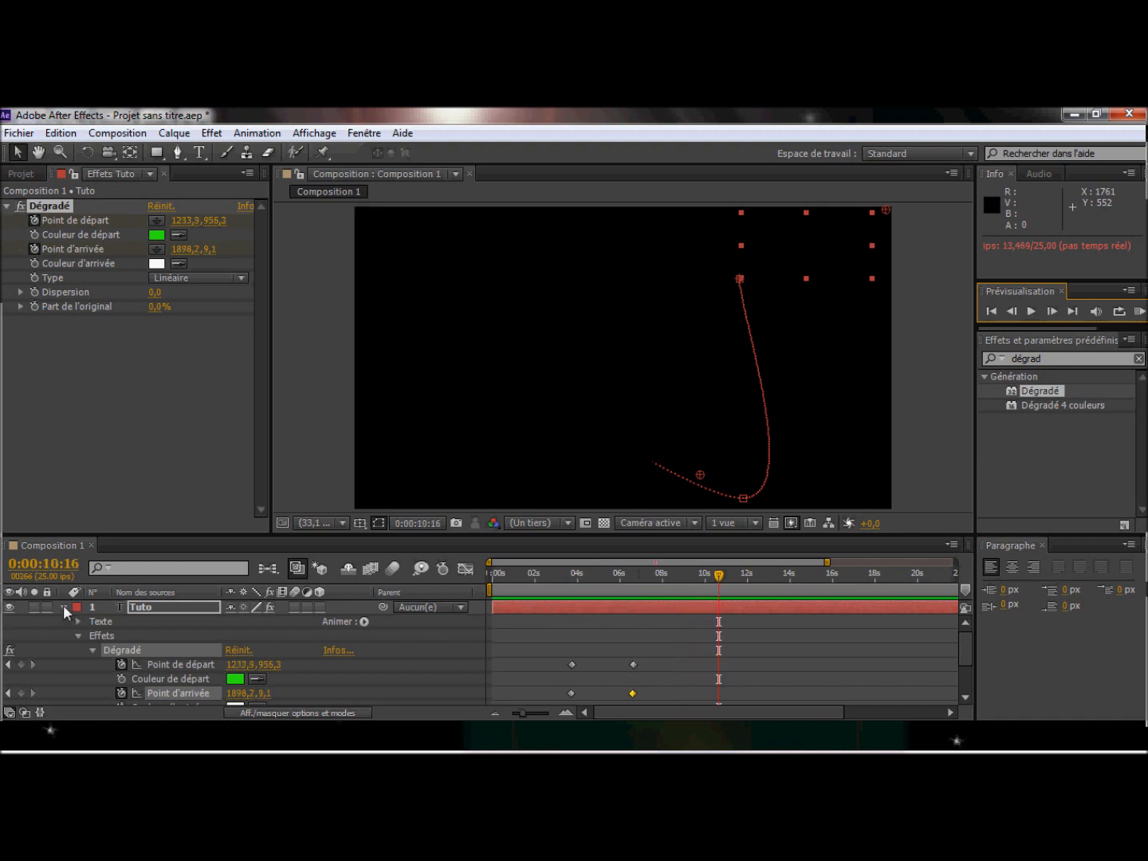
Collapse and deselect the Tuto layer, and return the current time to 0:00:00:00
click(64, 607)
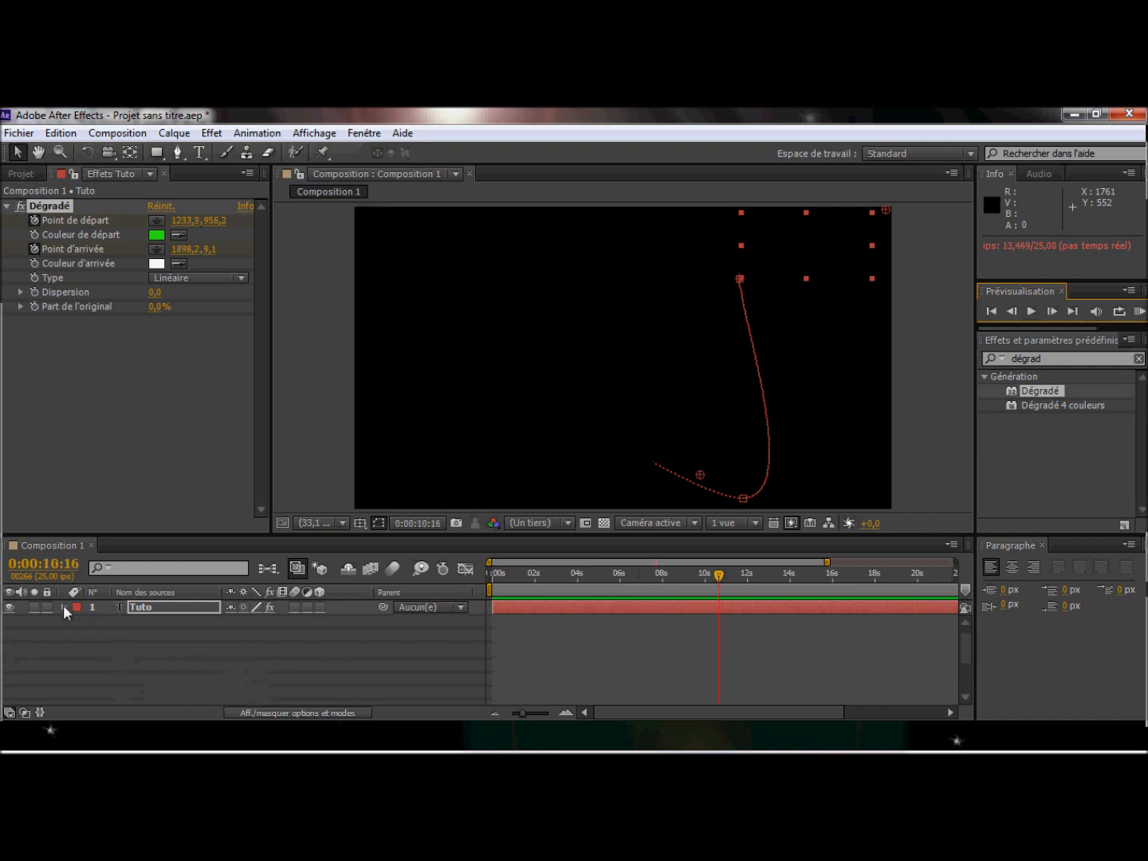
click(179, 649)
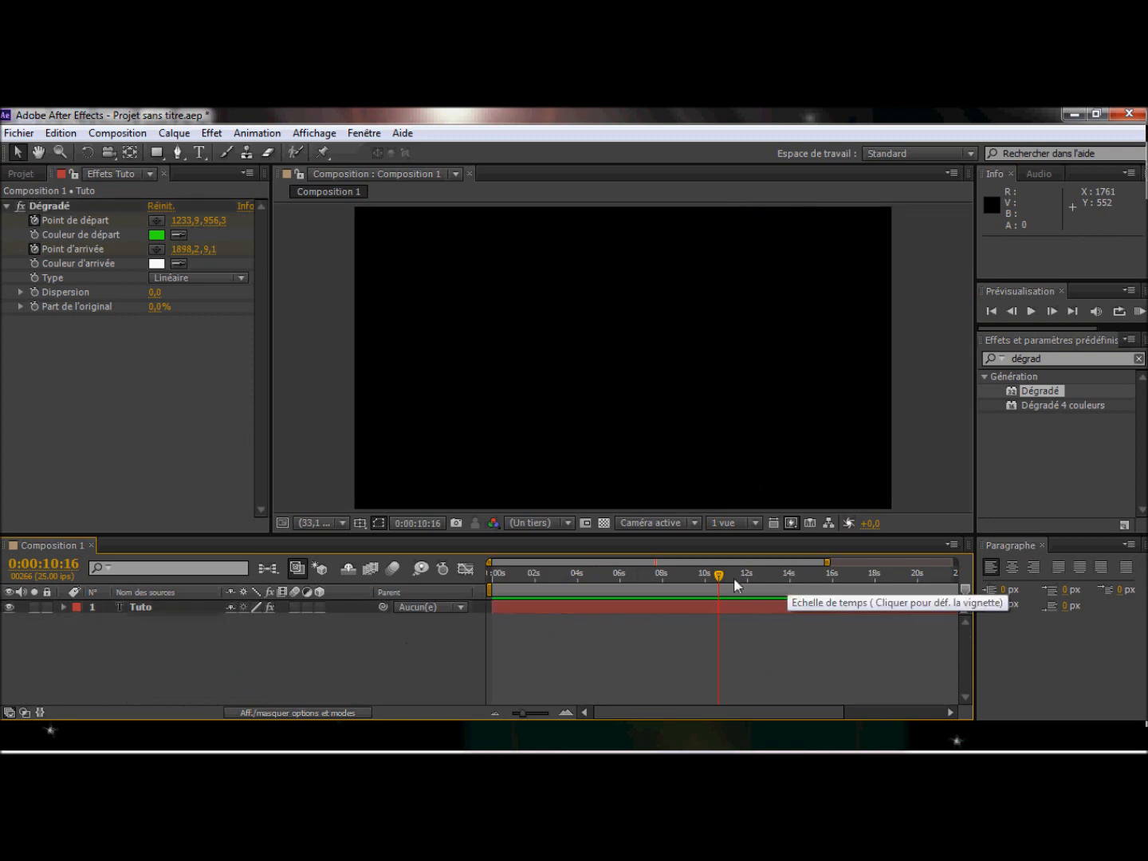
drag(717, 575, 623, 580)
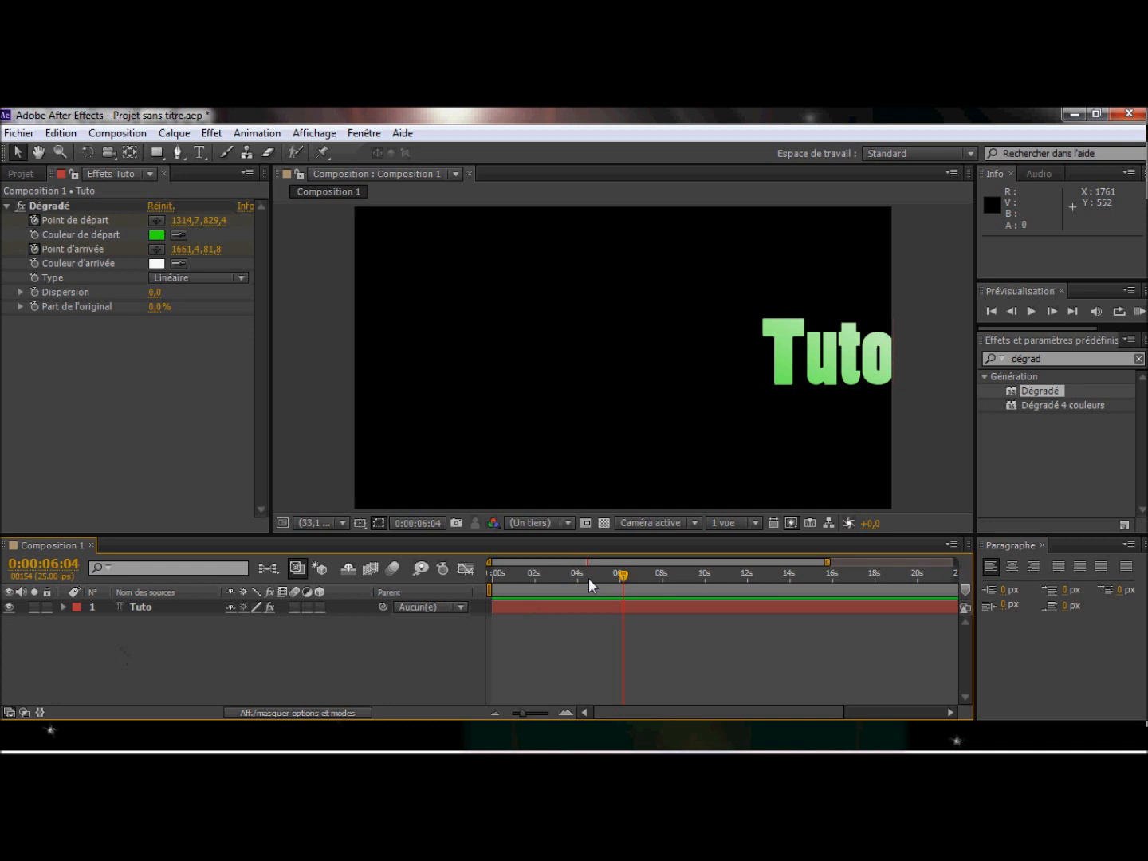
drag(574, 574, 485, 571)
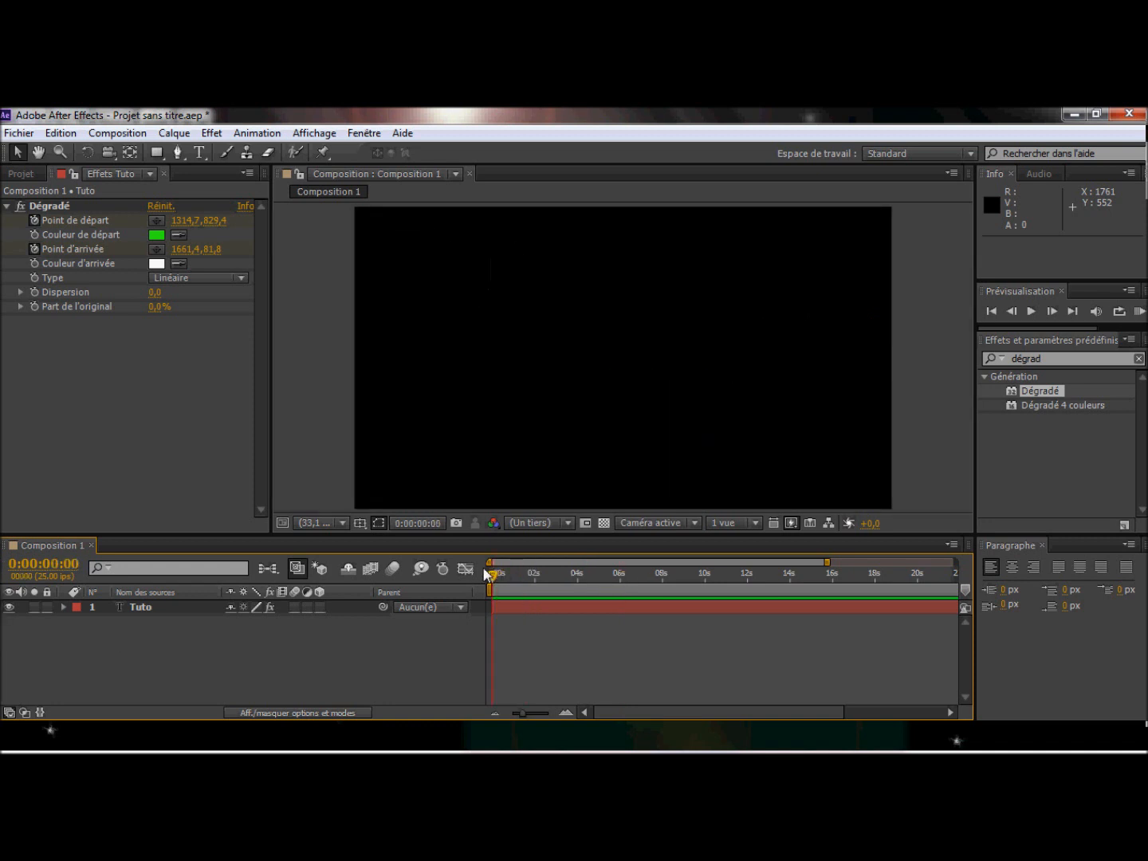
Create a new text layer in the composition and set its font size to 101 px
right_click(148, 657)
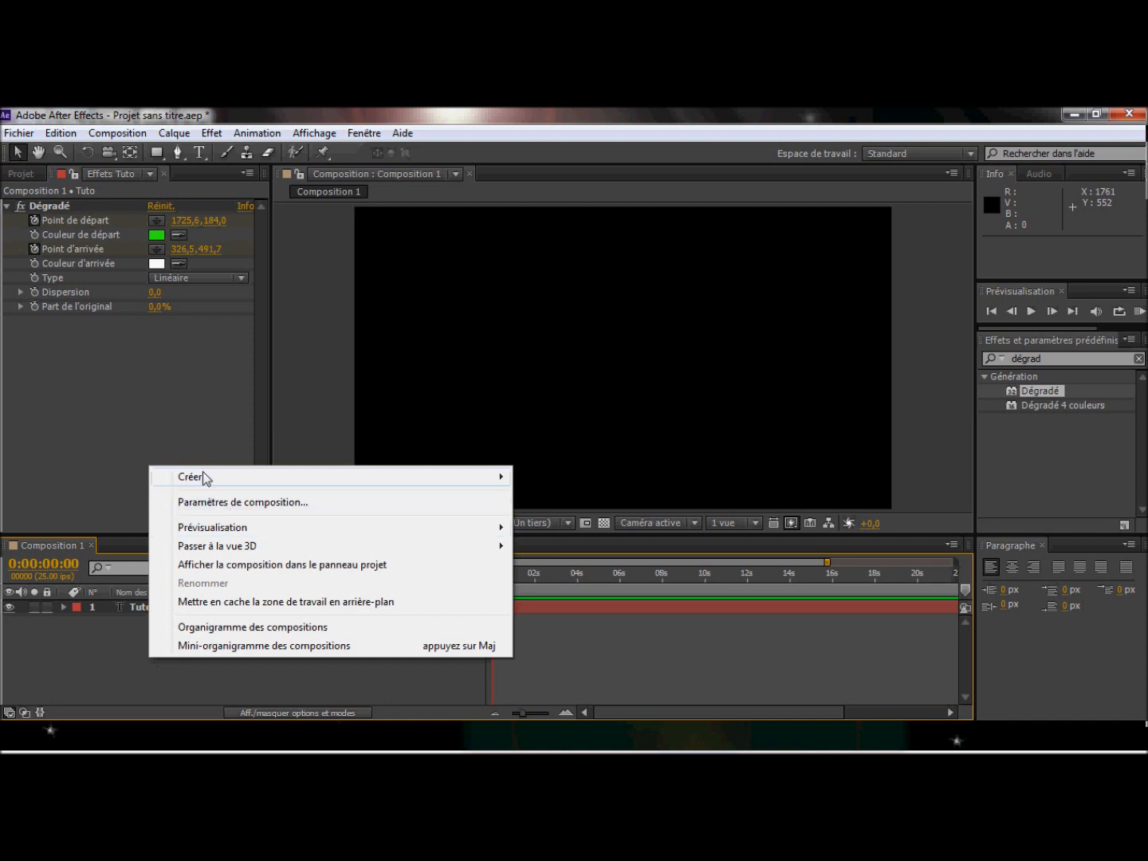
mouse_move(204, 477)
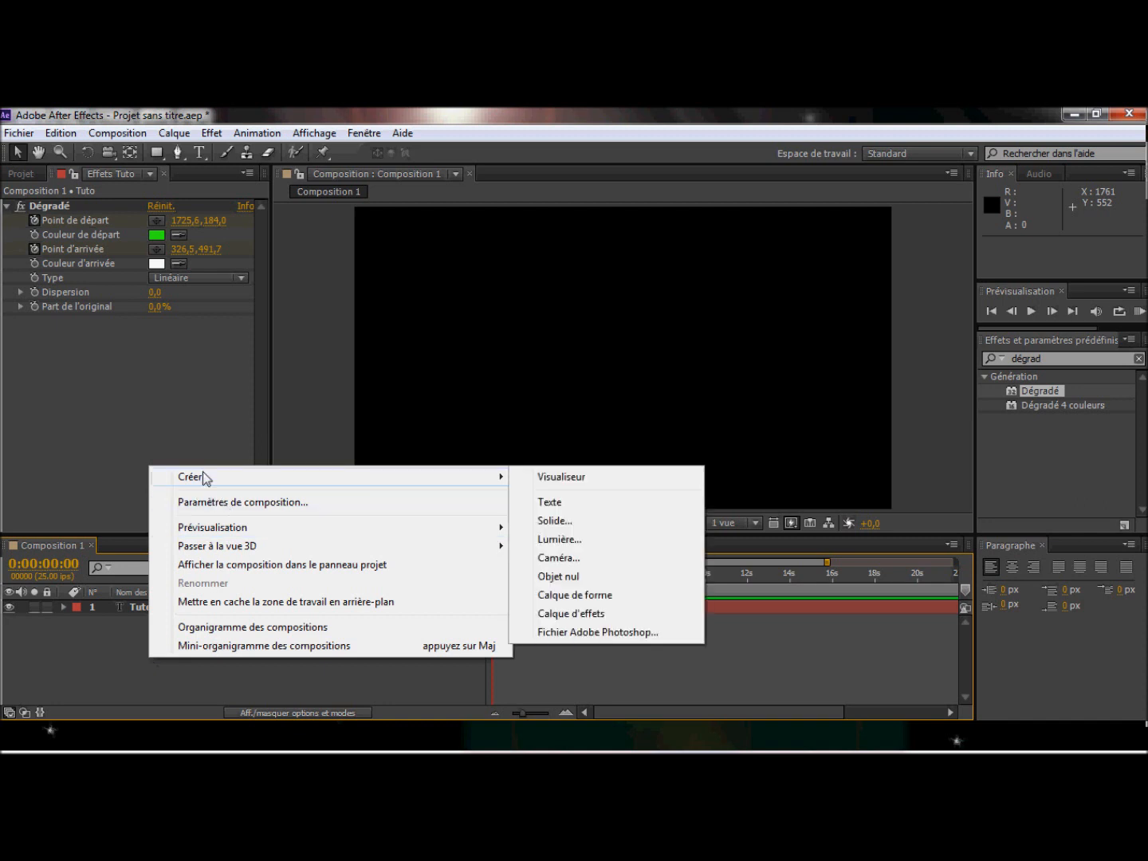
click(556, 505)
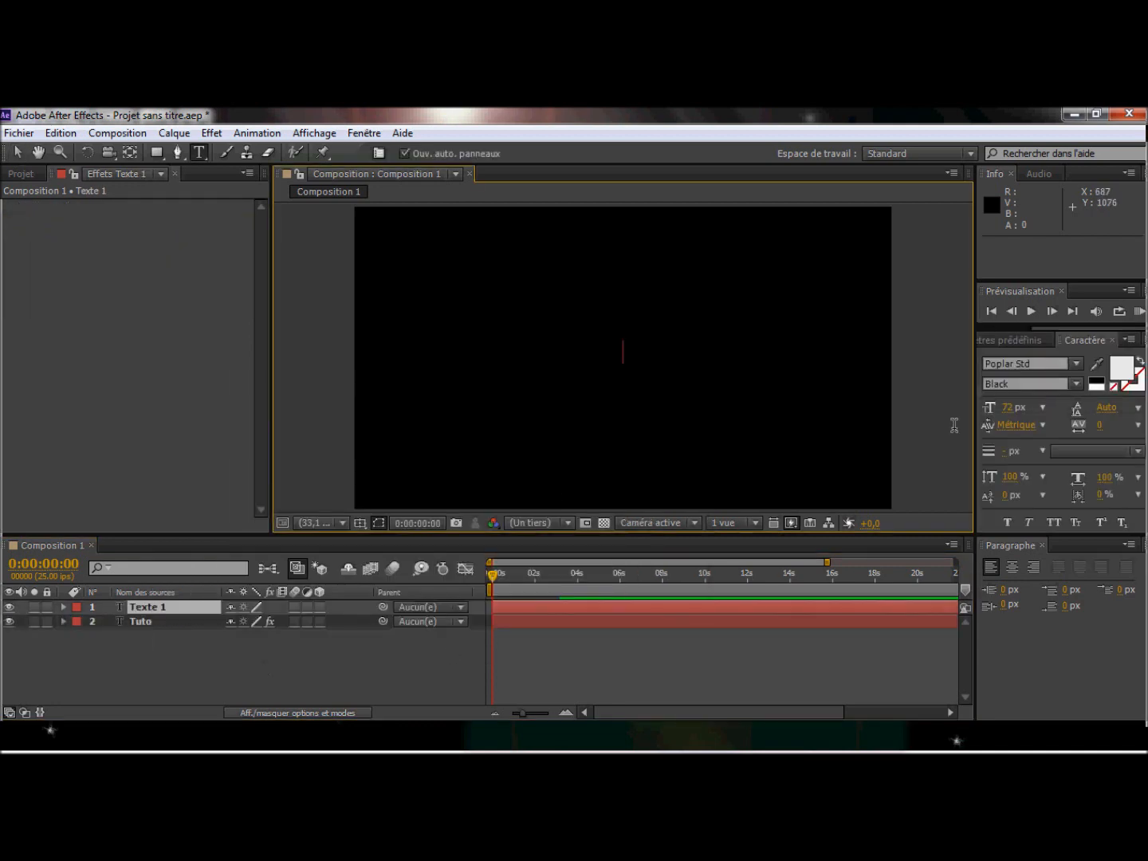
click(1007, 408)
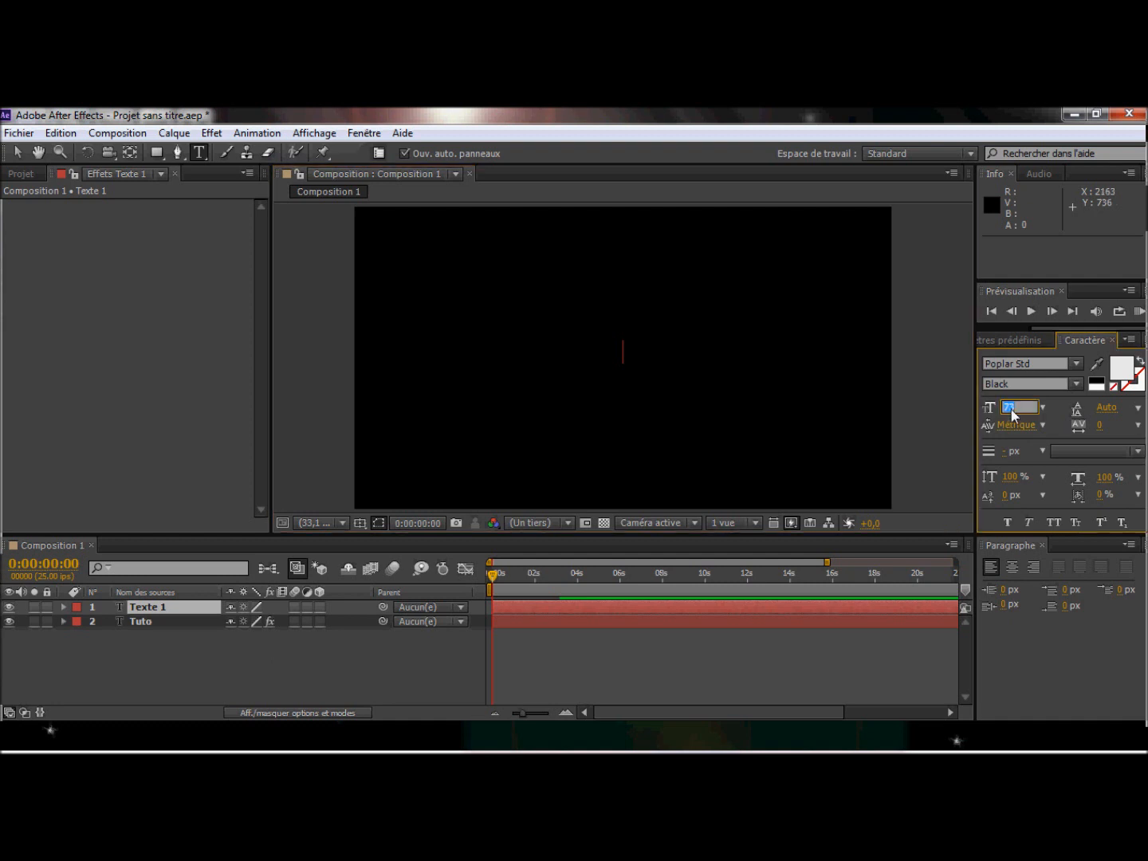
key(Up)
key(Up)
key(Up)
key(Up)
key(Up)
key(Up)
key(Up)
key(Up)
key(Up)
key(Up)
key(Up)
key(Up)
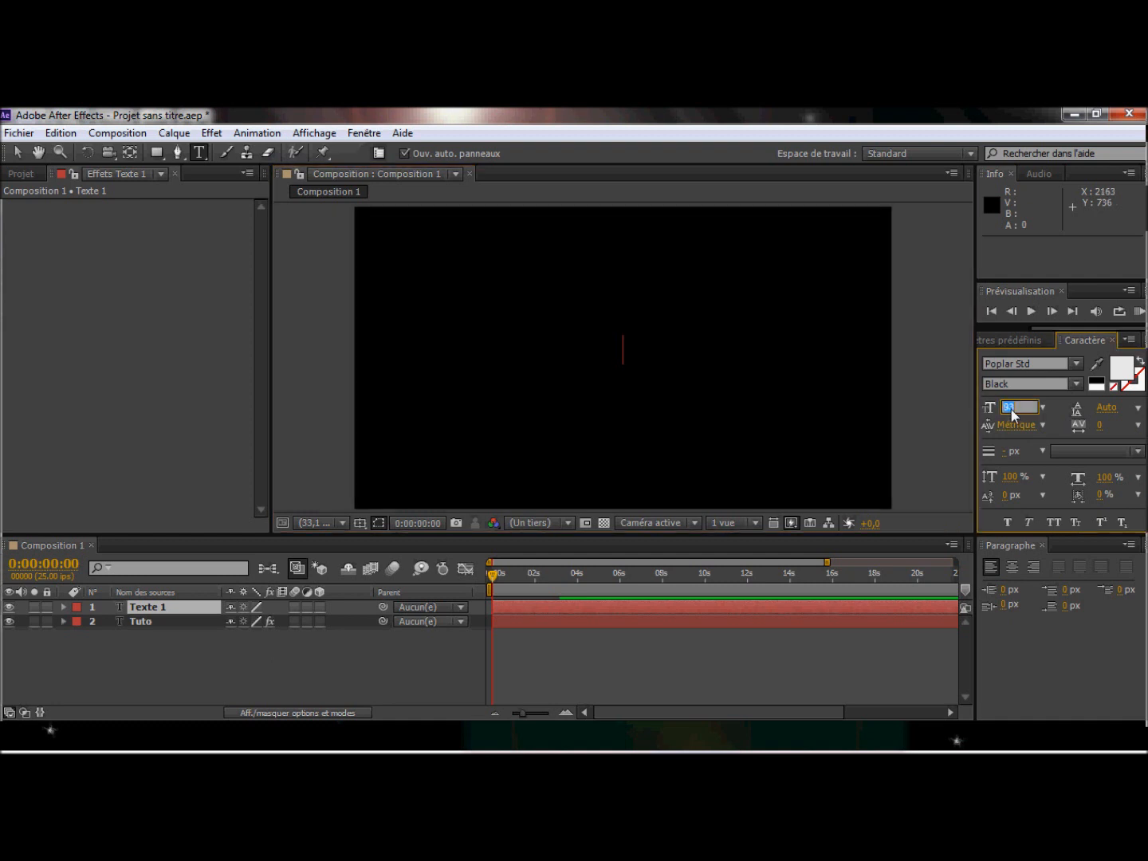
key(Up)
key(Up)
key(Up)
key(Up)
key(Up)
key(Up)
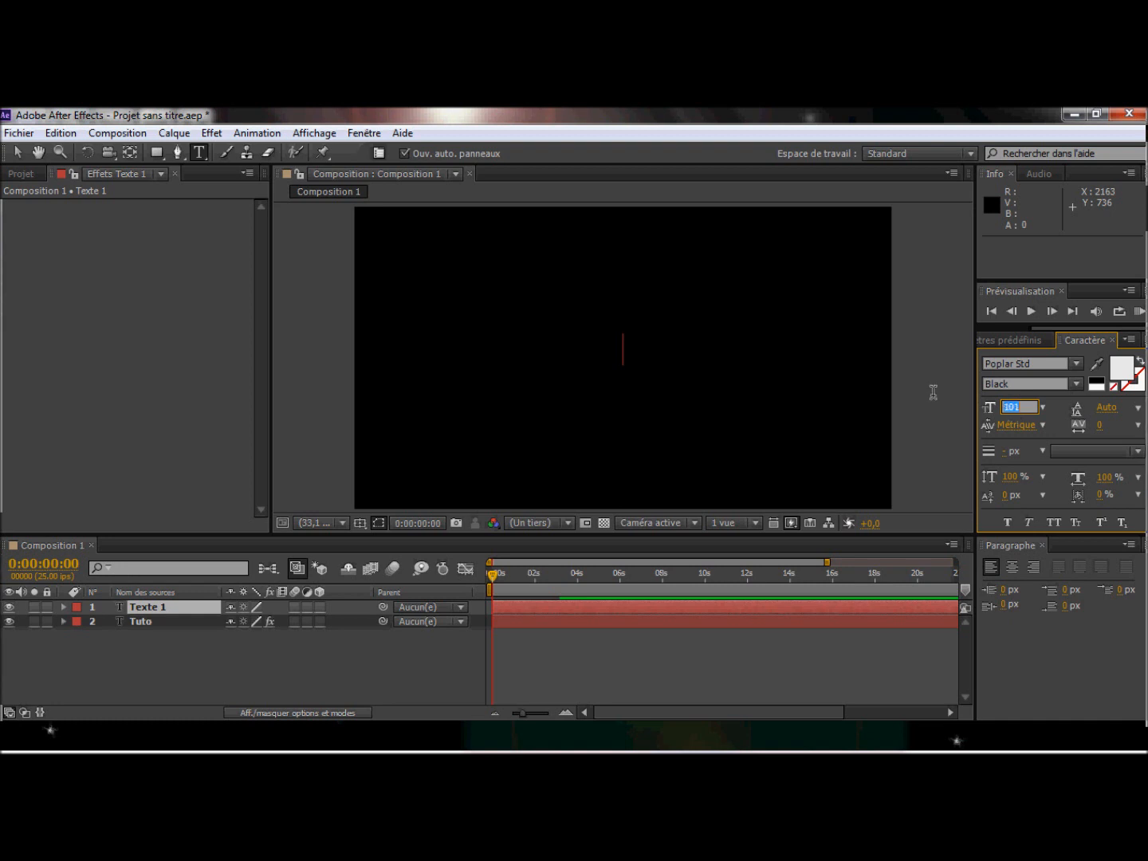
Enter Info-lution as the content of the new text layer
click(640, 354)
text(Infolution)
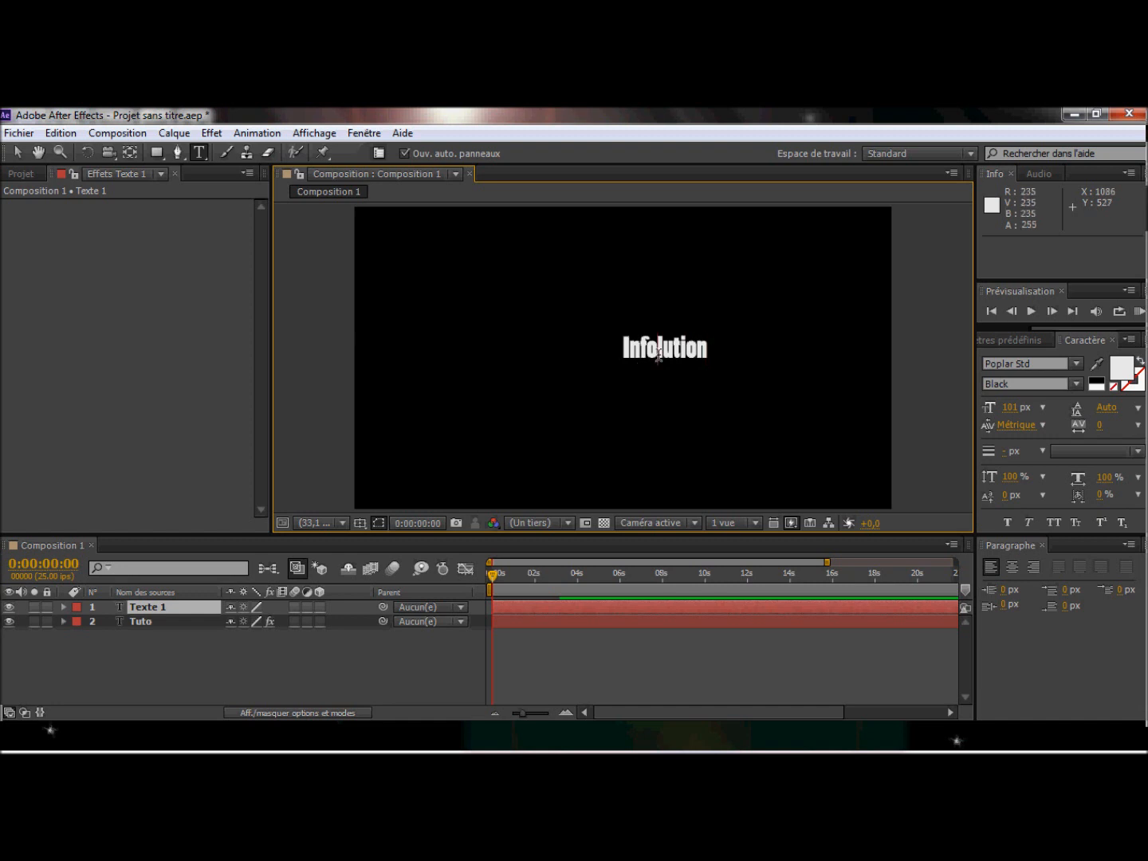
click(658, 354)
text(-)
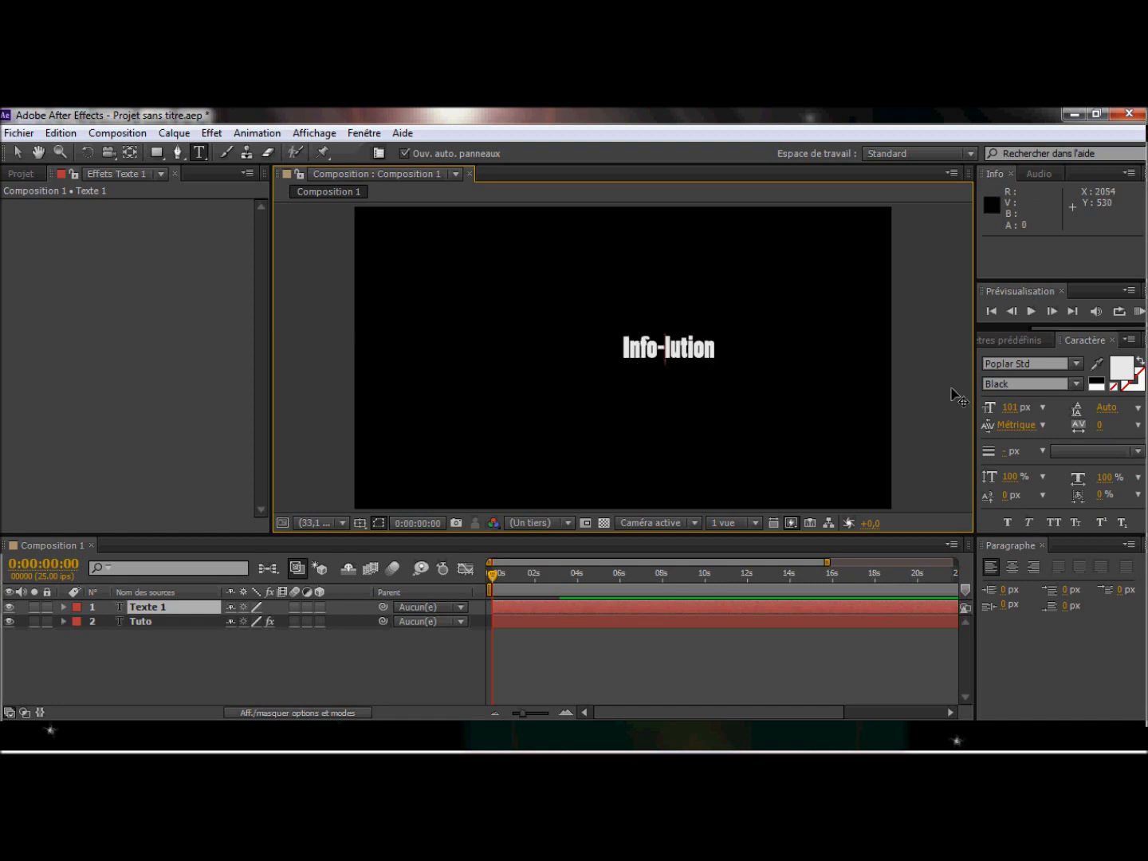
Set the font size of the whole Info-lution text to 115 px
drag(597, 363, 814, 403)
click(1016, 409)
click(1016, 408)
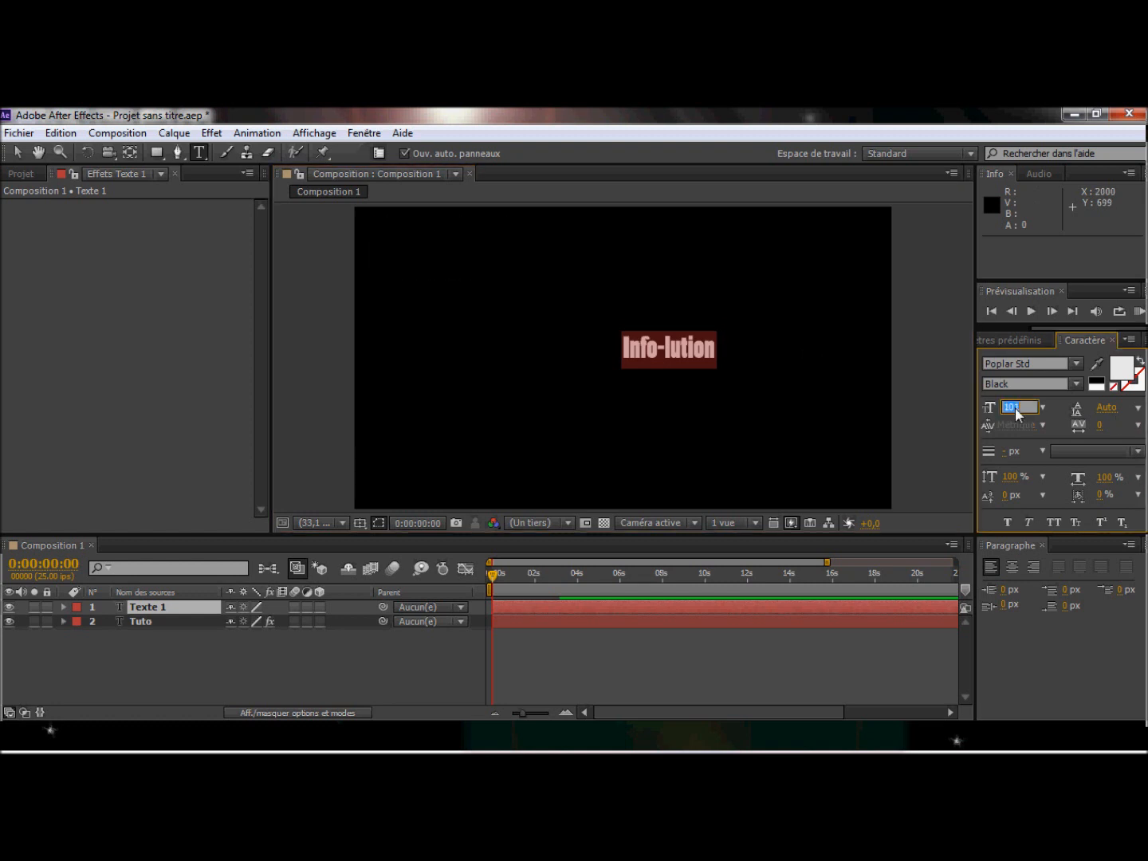
key(Up)
key(Up)
key(Up)
key(Up)
key(Up)
key(Up)
key(Up)
key(Up)
key(Up)
key(Up)
key(Up)
key(Up)
key(Up)
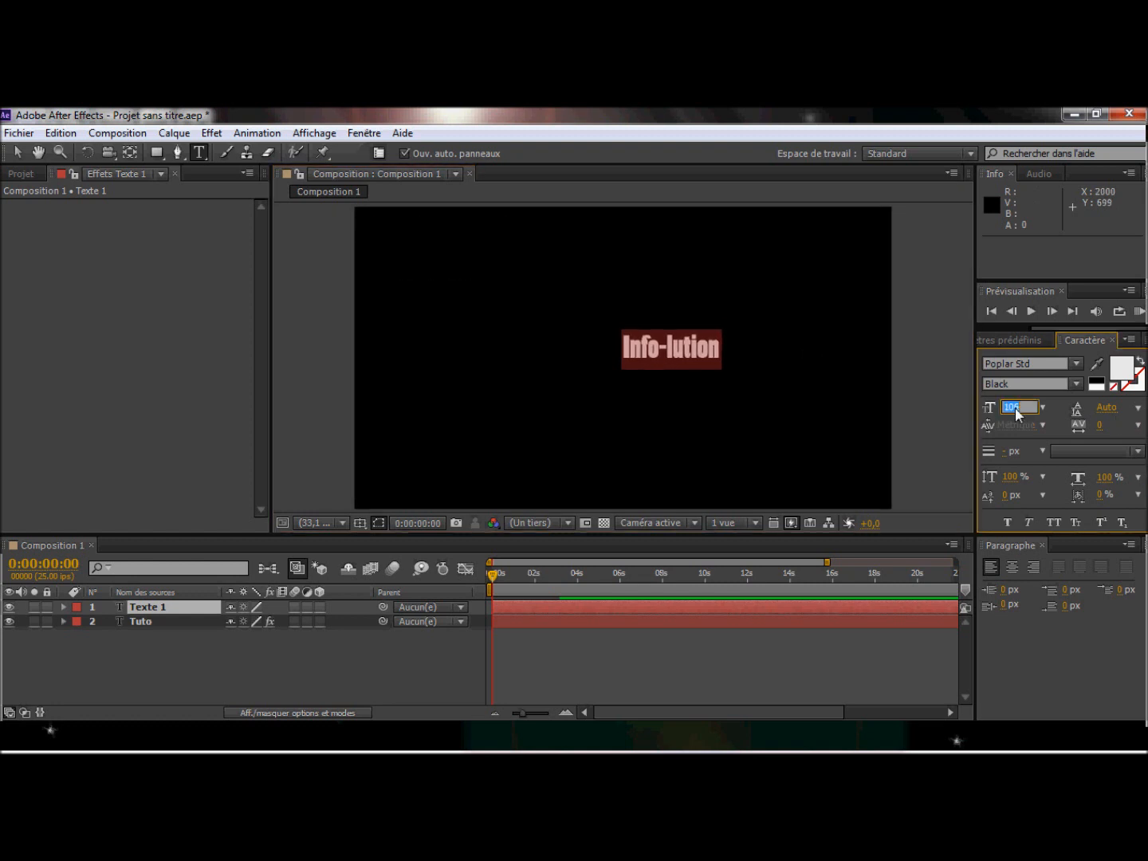
key(Up)
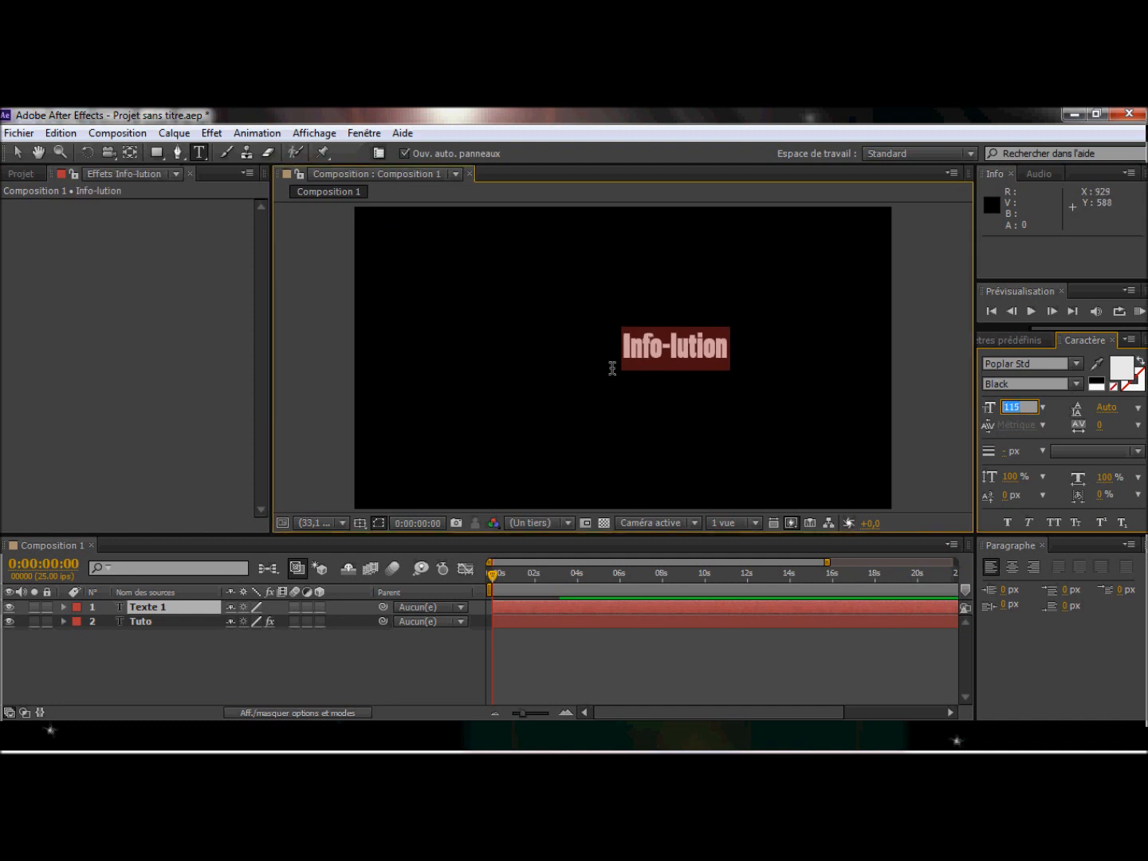
click(623, 345)
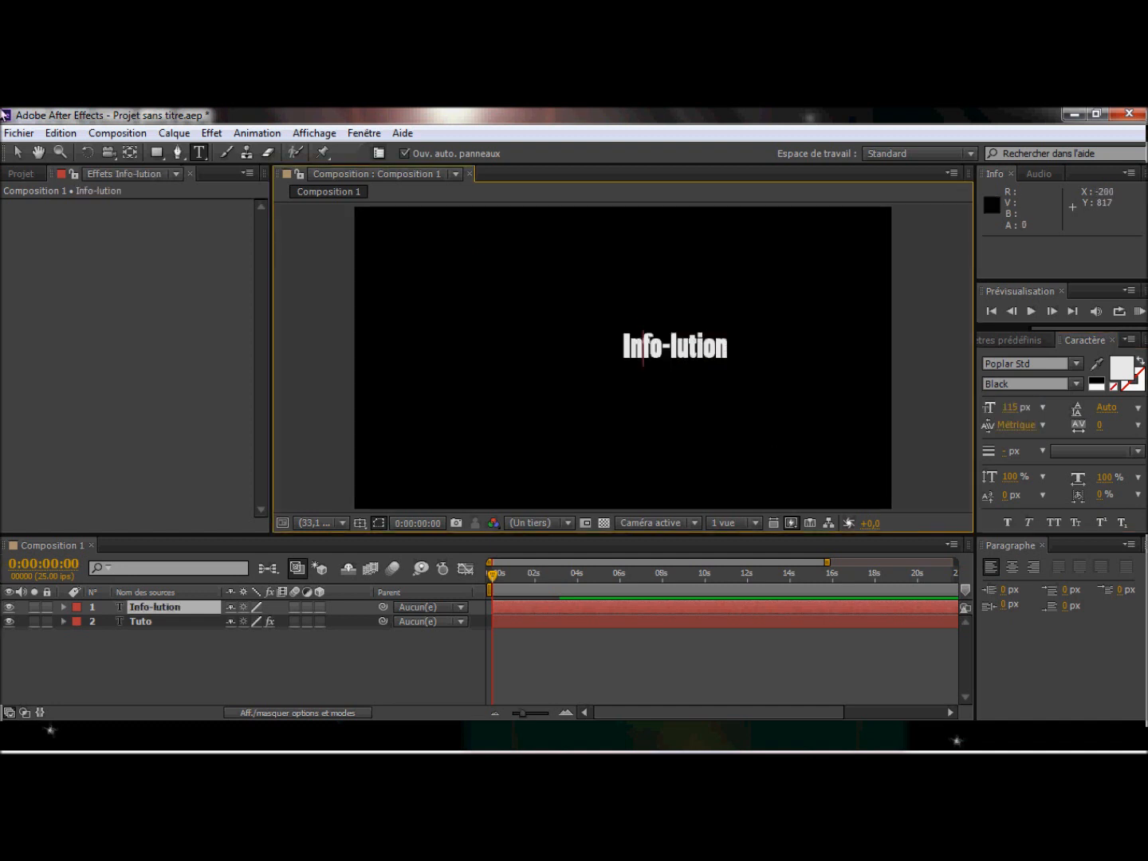
Scale the Info-lution text to about 167%, 231% and move it to about 646, 622, centring it in the frame
click(18, 151)
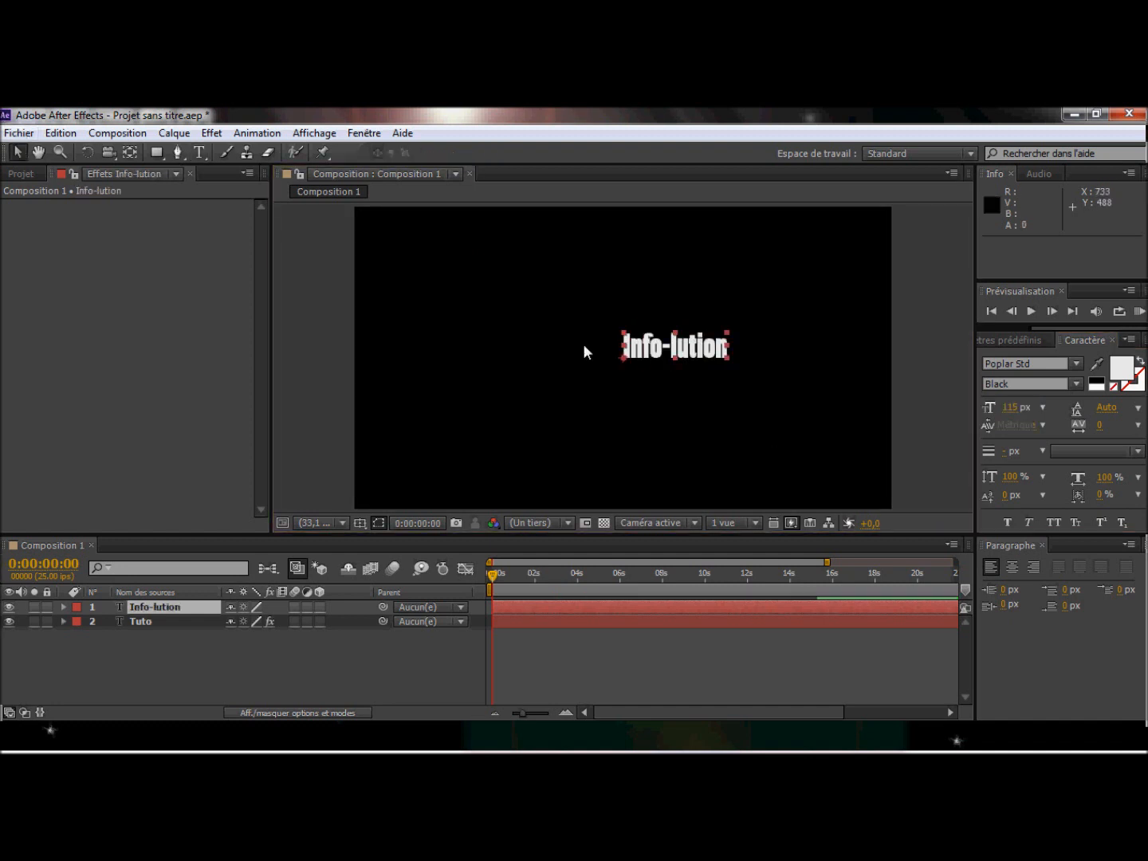
mouse_move(625, 346)
mouse_down()
mouse_move(557, 352)
mouse_move(625, 351)
mouse_up()
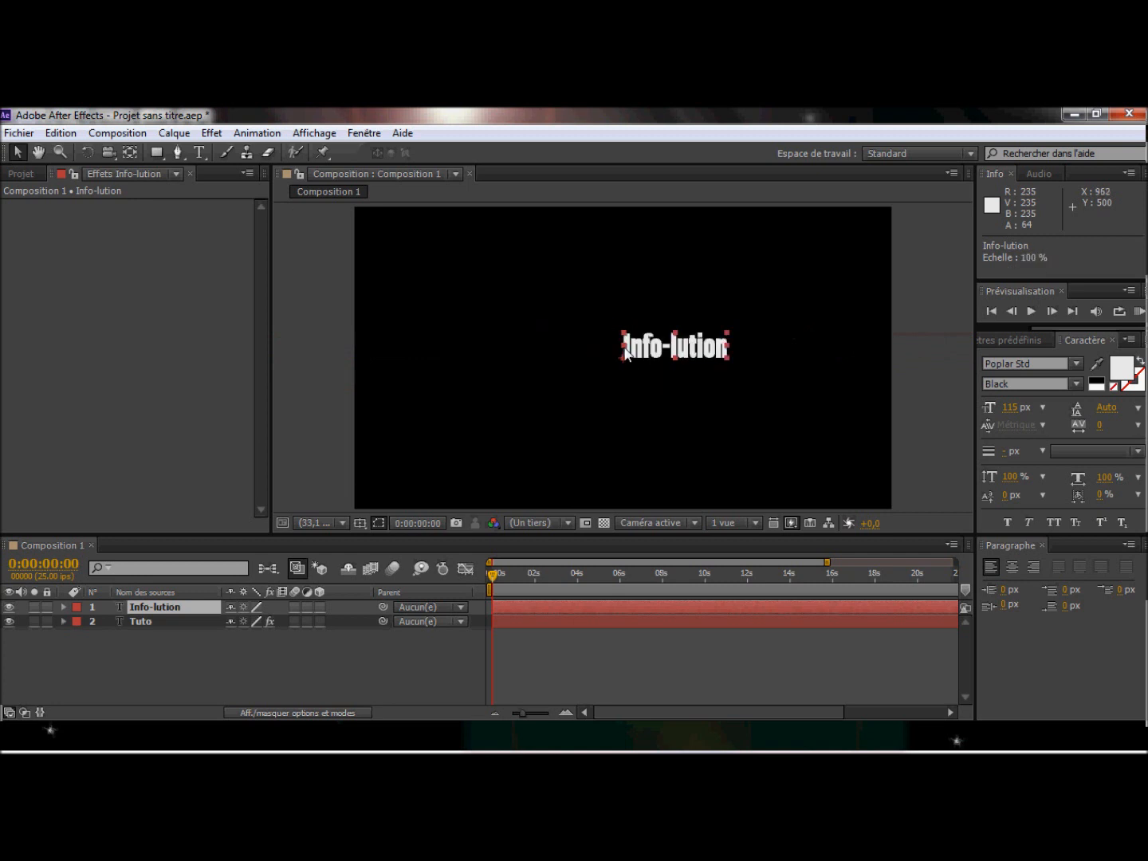
drag(724, 332, 755, 321)
drag(768, 298, 795, 300)
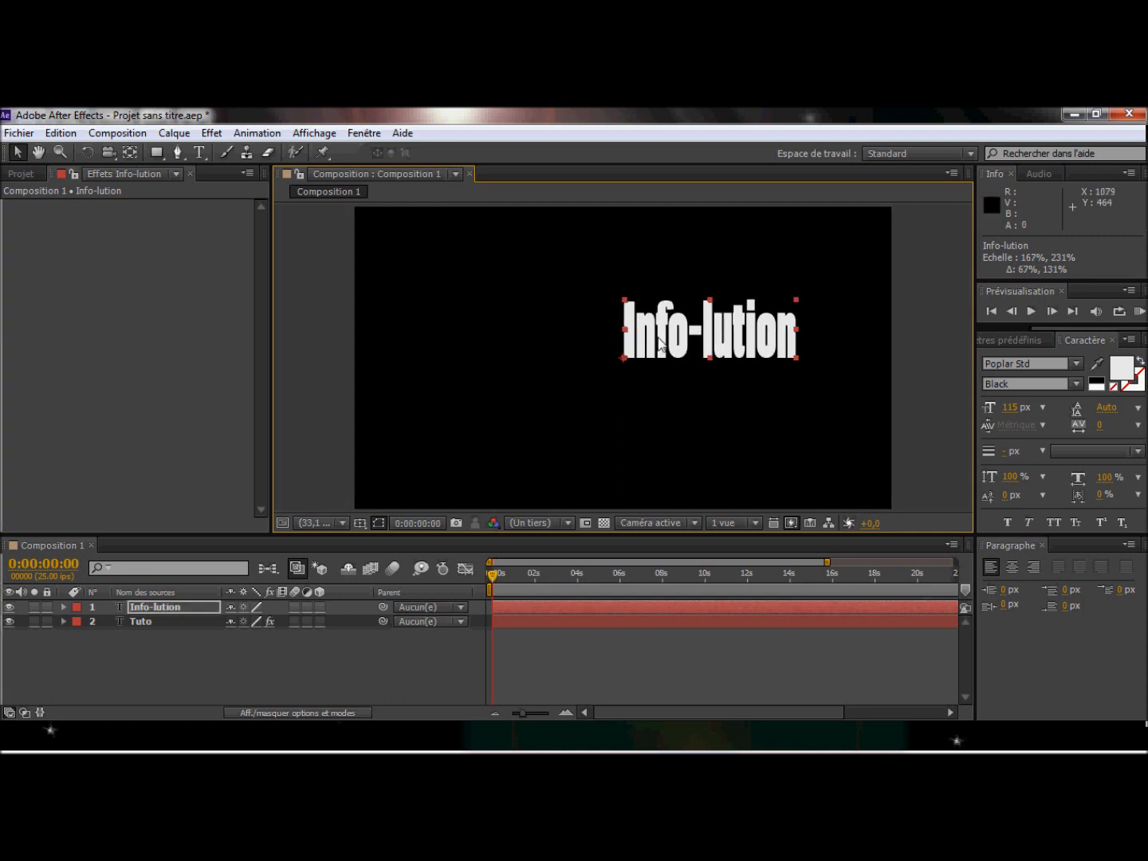
drag(631, 344, 569, 358)
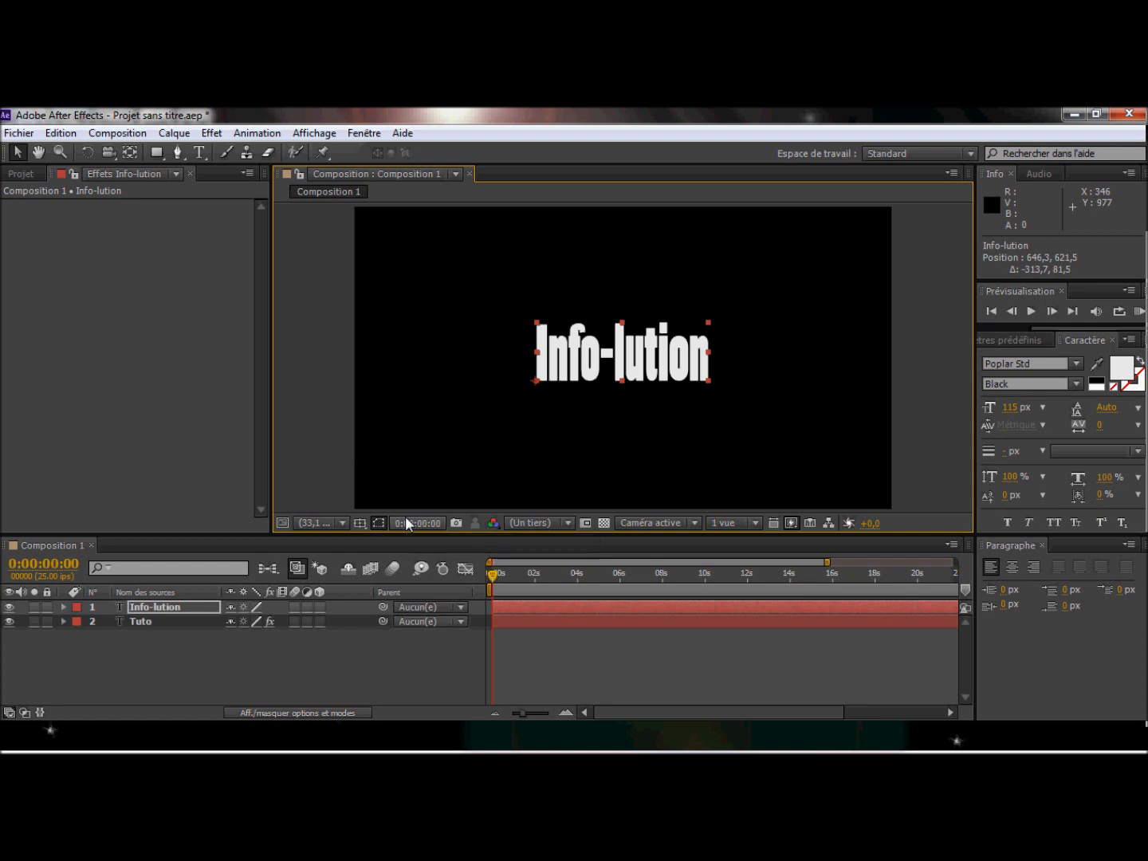
Add a new mask to the Info-lution layer, position it around the text, and expand the layer's properties
right_click(163, 609)
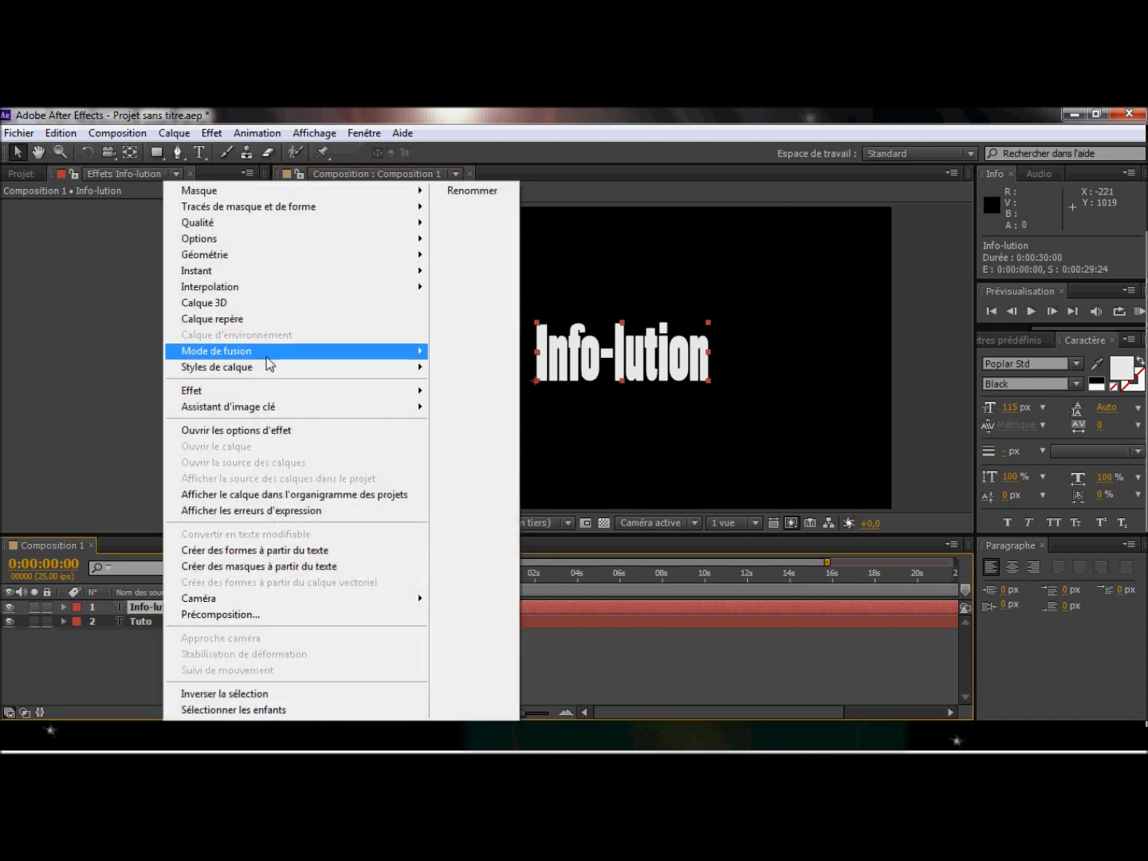
mouse_move(213, 196)
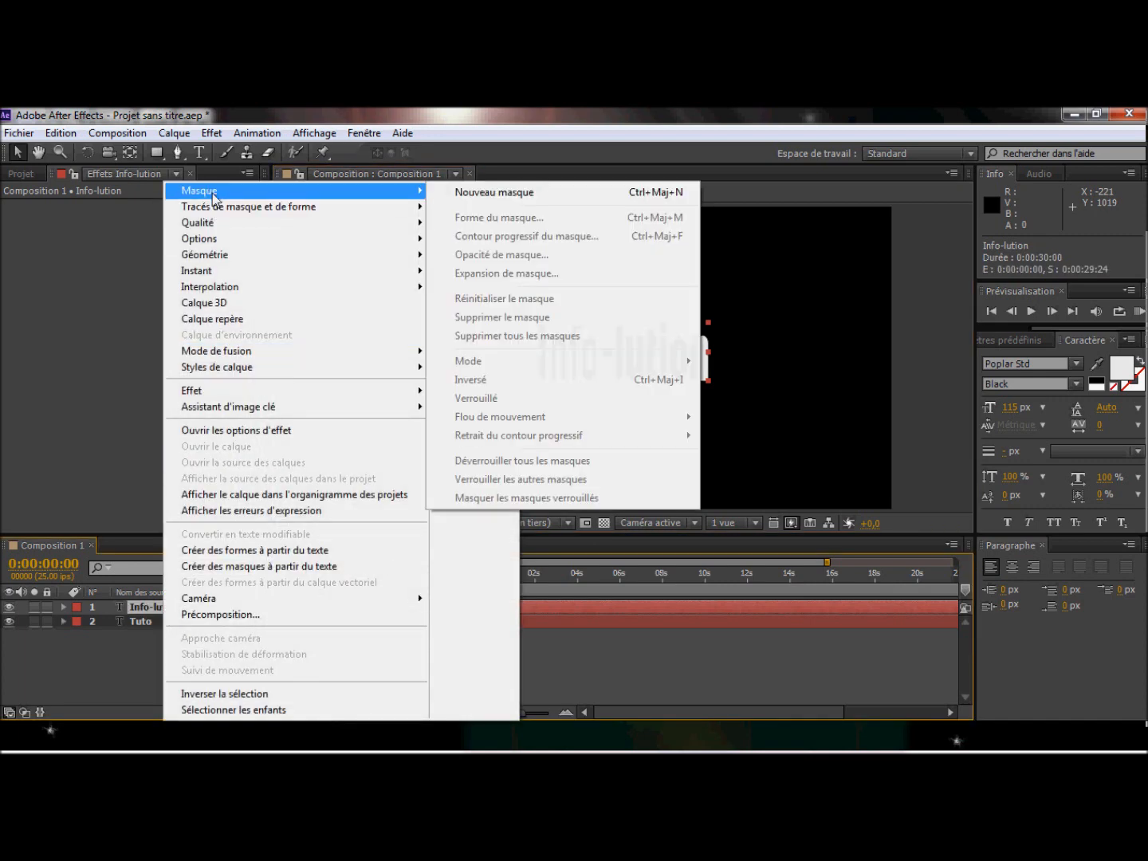
click(474, 189)
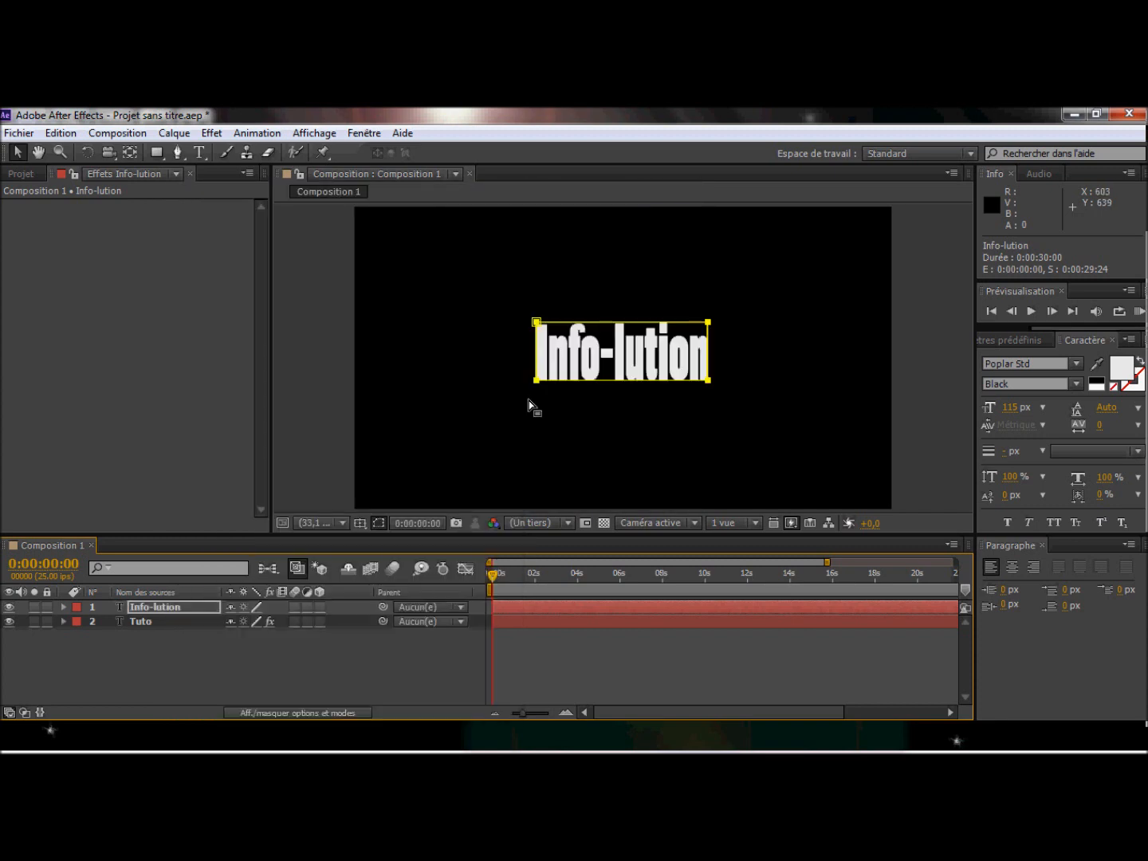
mouse_move(543, 326)
mouse_down()
mouse_move(531, 321)
mouse_move(532, 248)
mouse_move(535, 324)
mouse_up()
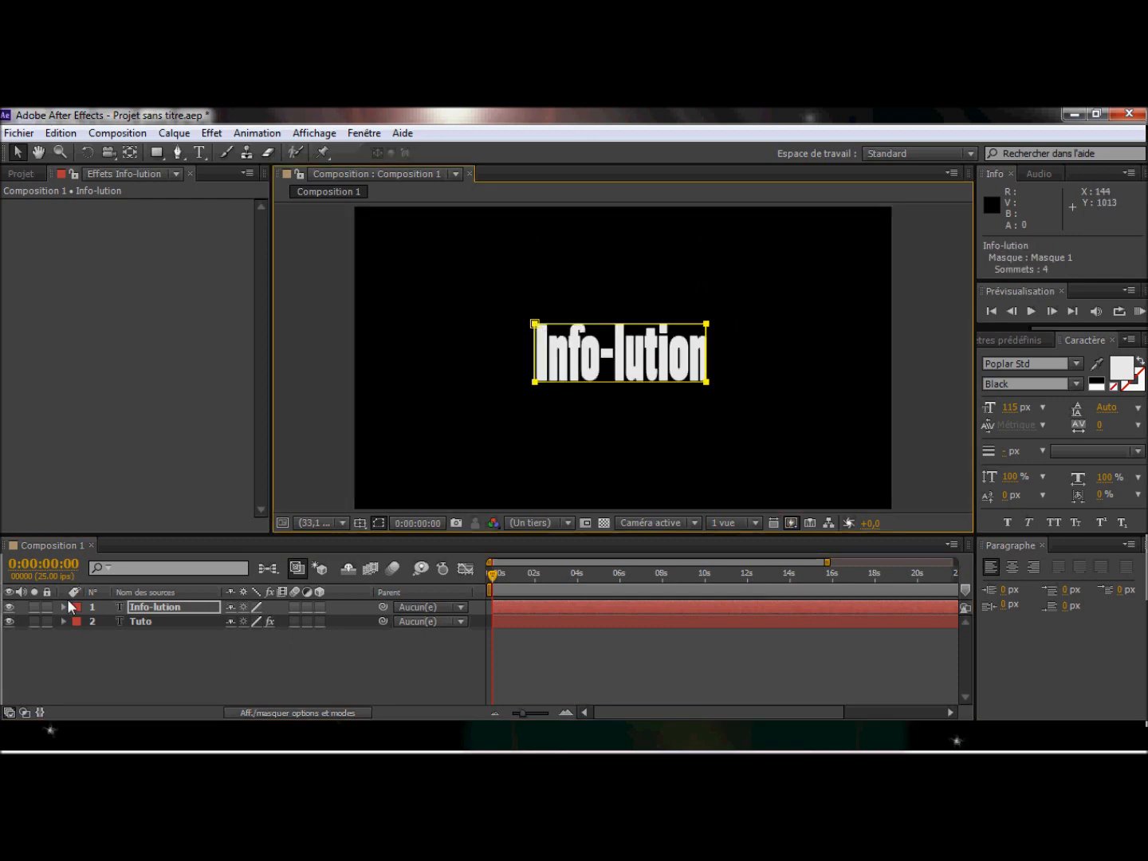
click(63, 607)
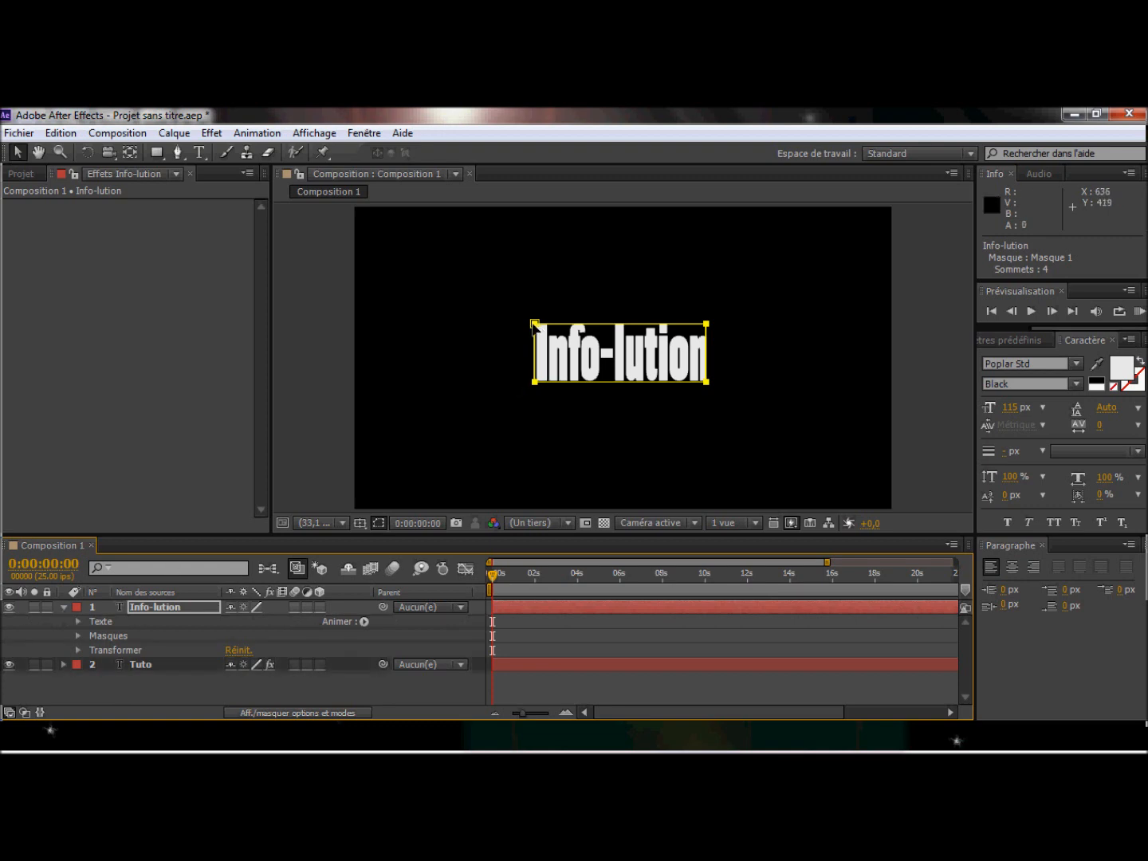
drag(534, 326, 535, 324)
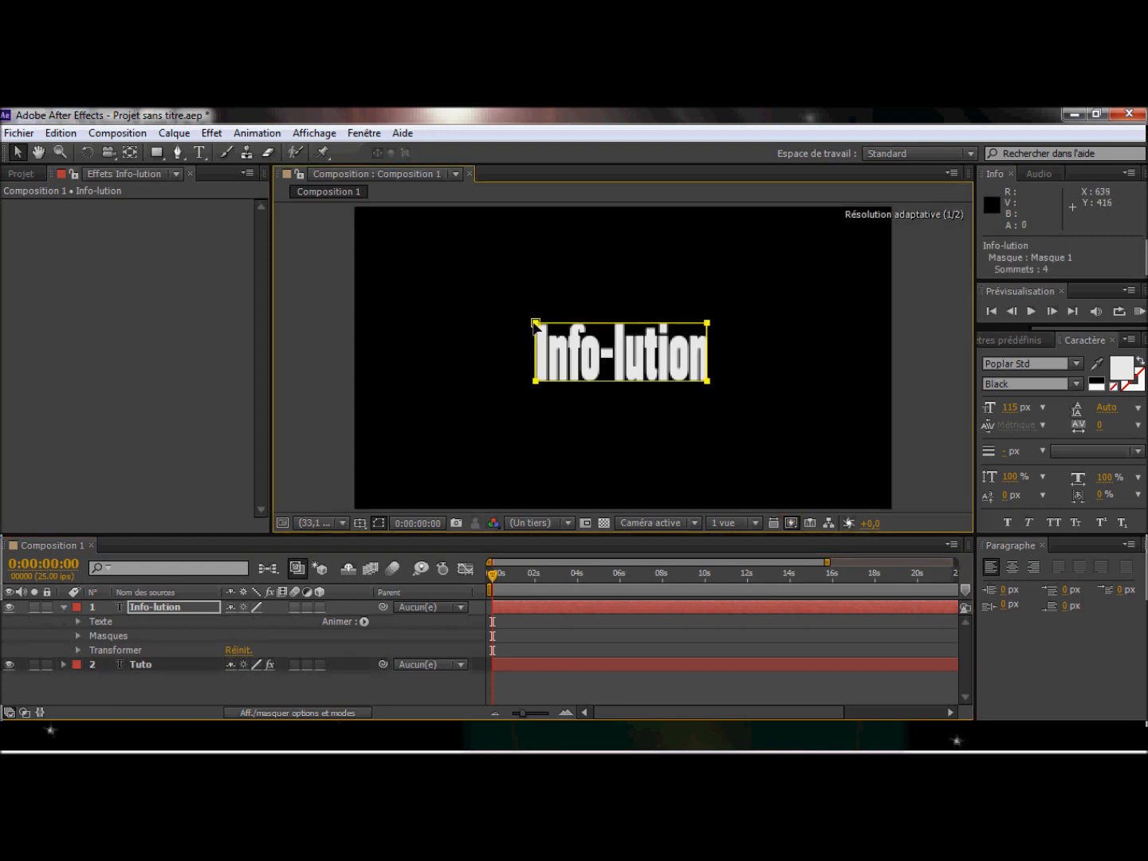
Set the mode of Masque 1 on the Info-lution layer to Soustraction
click(78, 621)
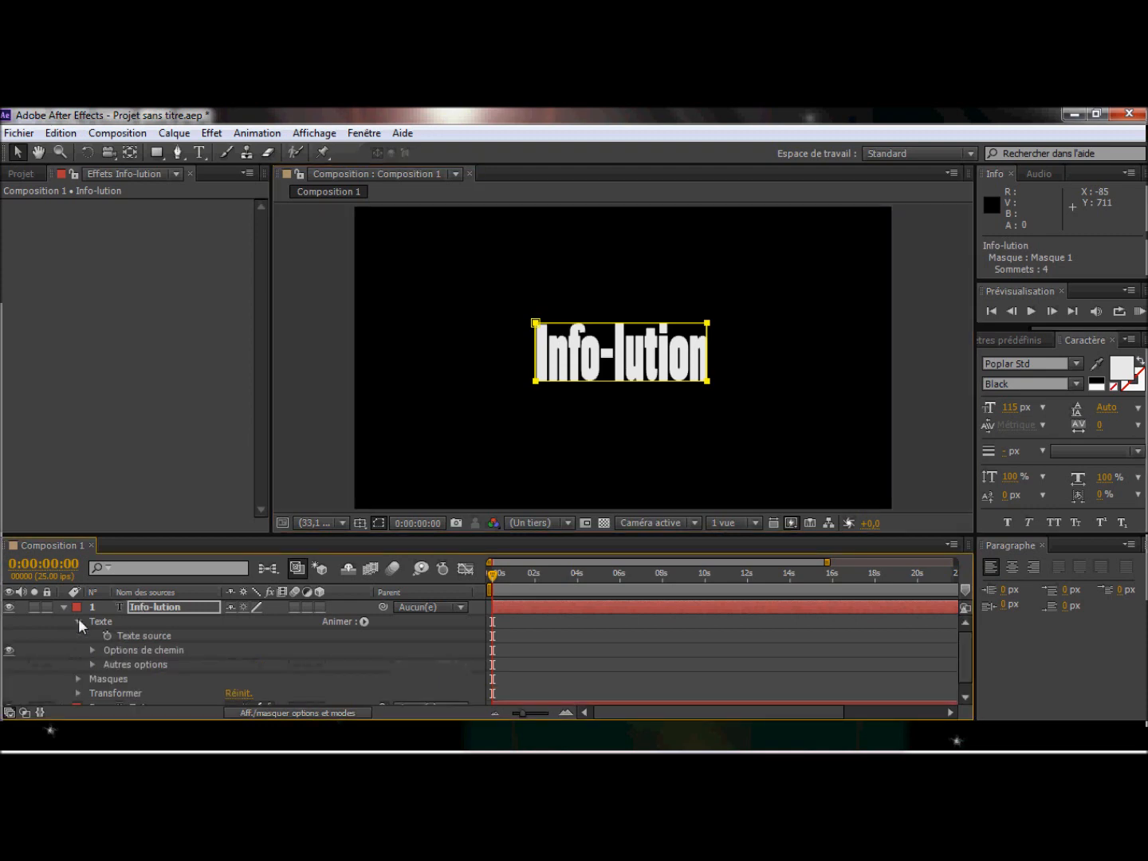
click(78, 621)
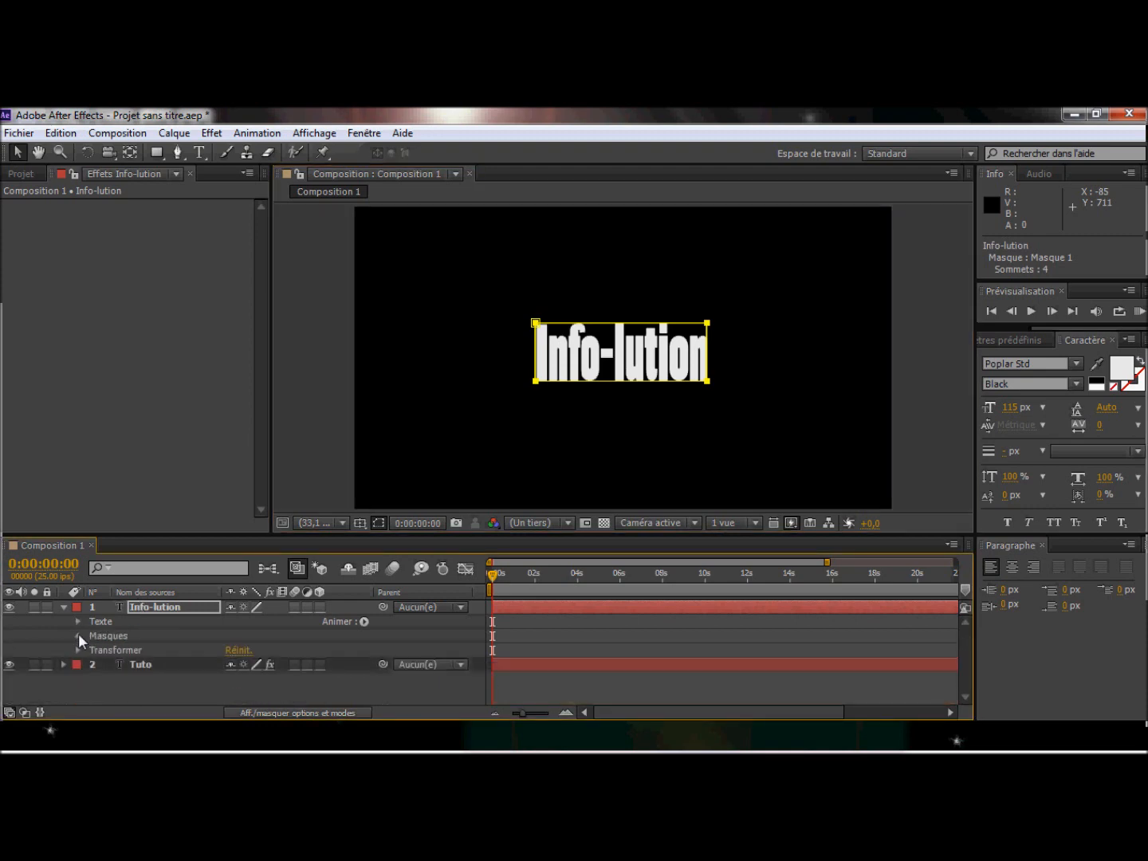
click(78, 635)
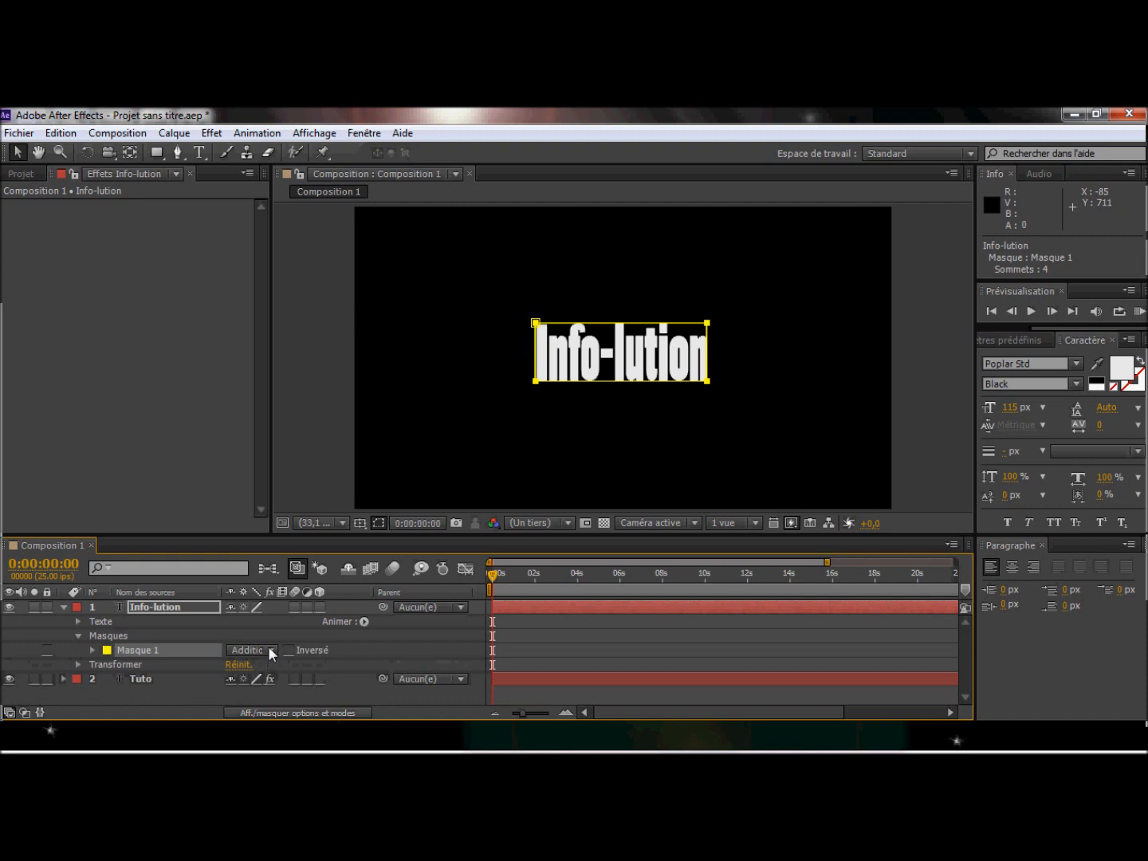
click(269, 648)
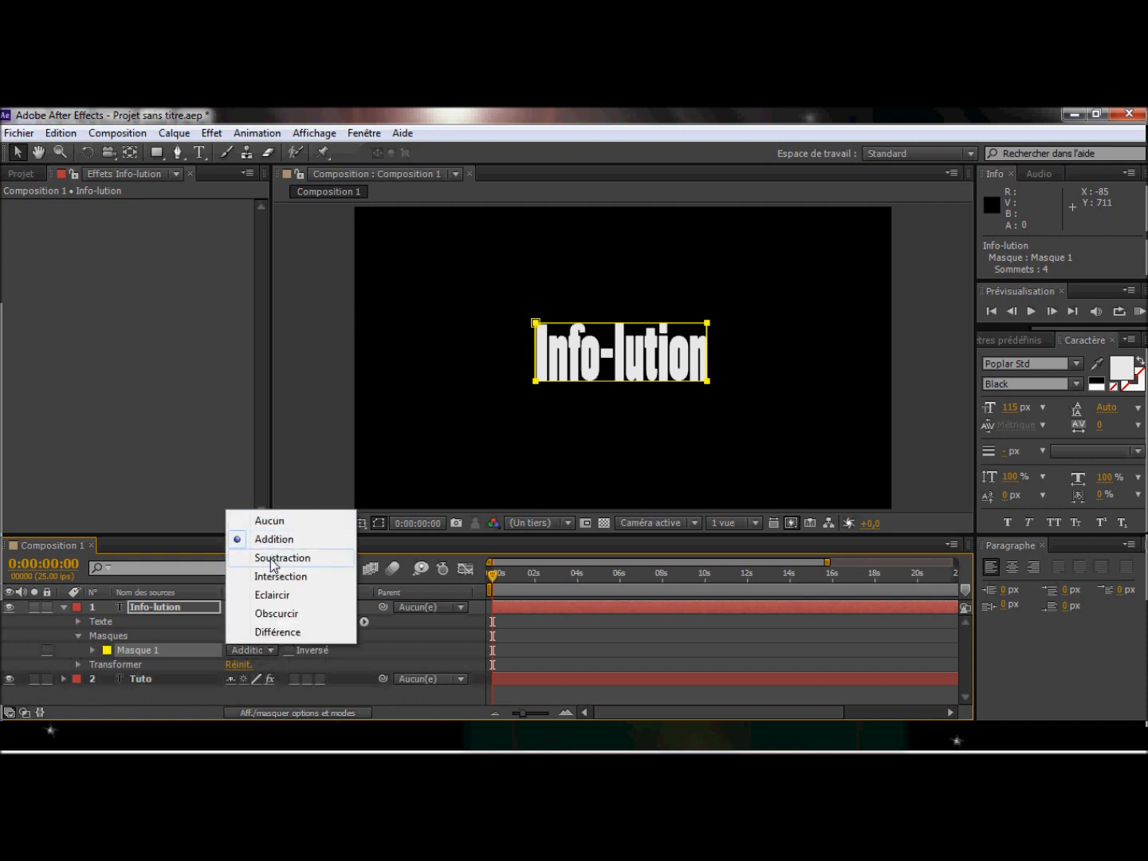
click(271, 558)
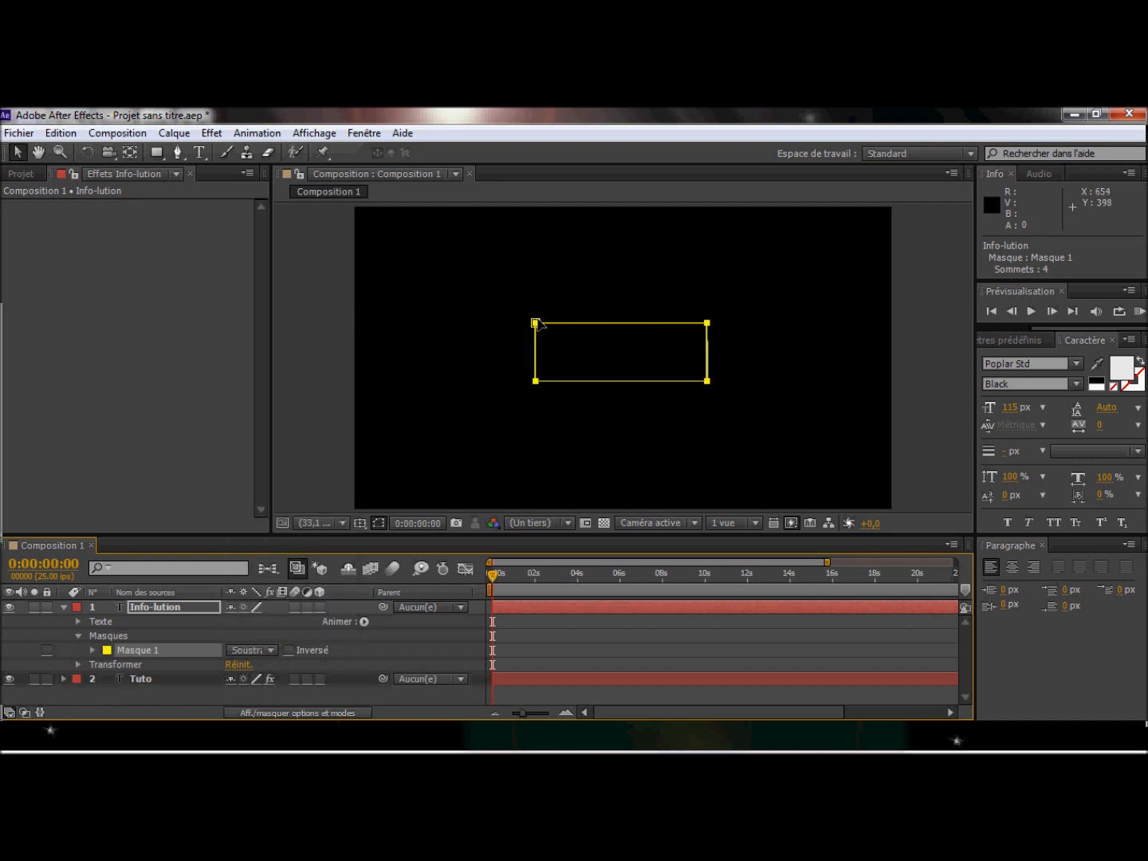
Nudge Masque 1 slightly to the left, and expand its properties to select the mask path
mouse_move(534, 319)
mouse_down()
mouse_move(541, 407)
mouse_move(538, 323)
mouse_up()
click(156, 651)
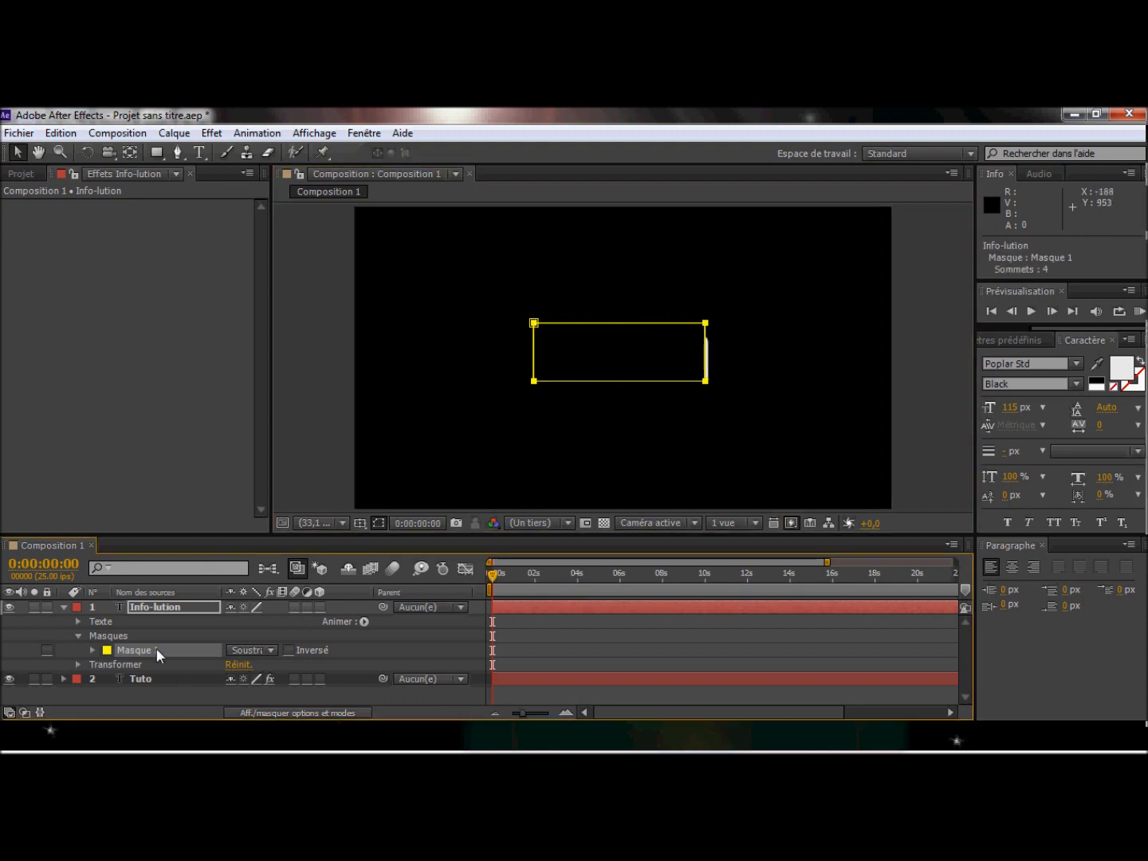
click(93, 650)
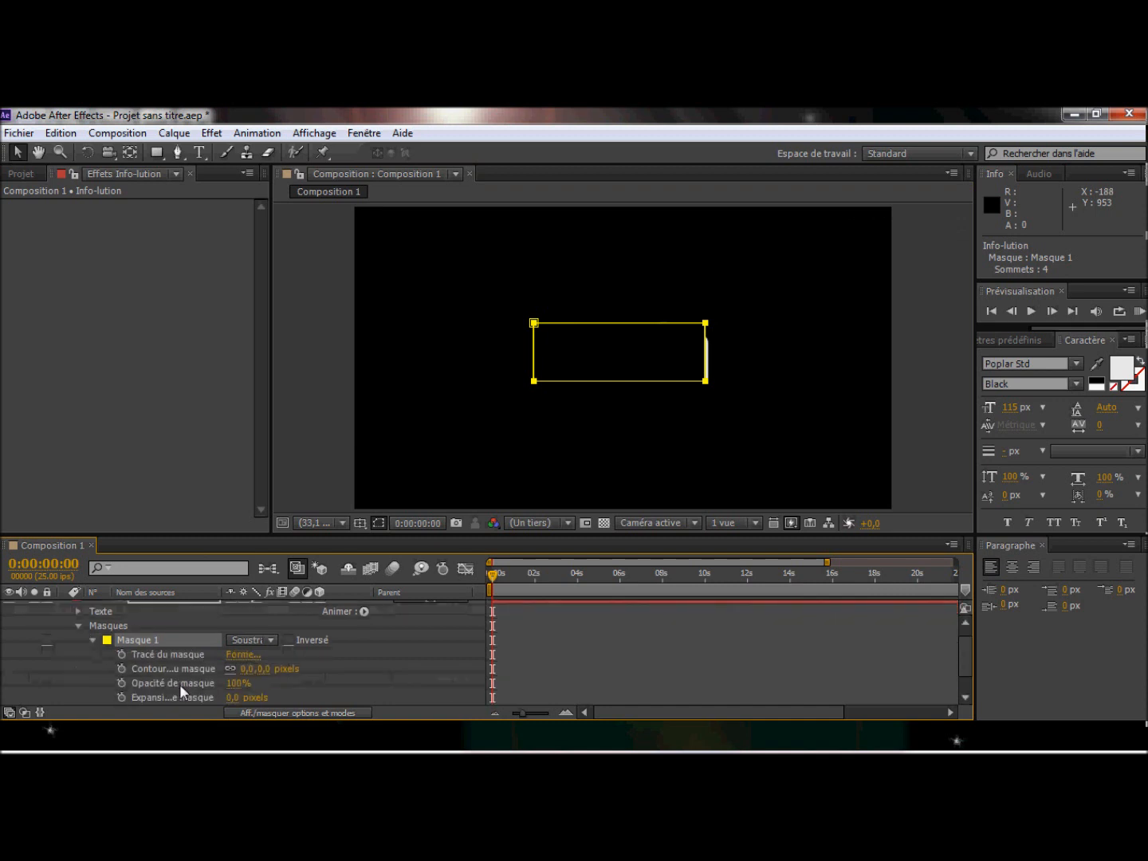
click(169, 655)
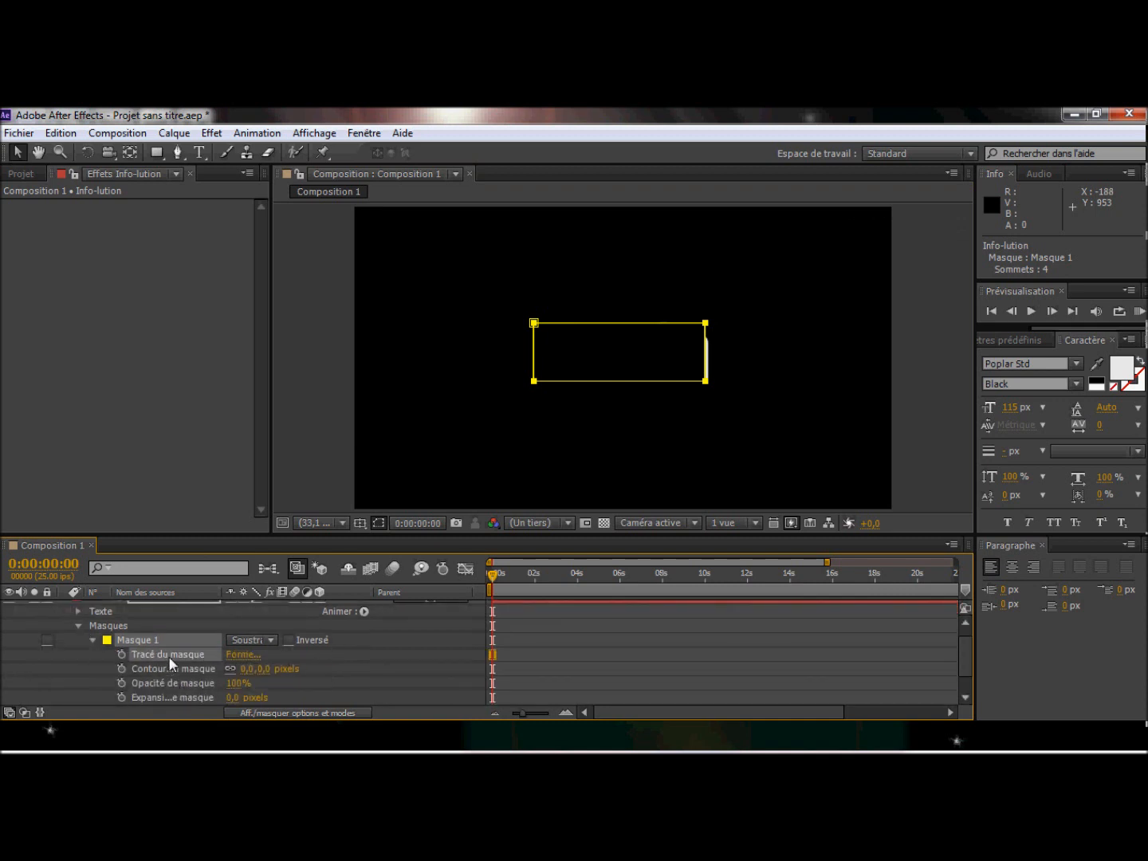
Enlarge Masque 1 by moving its four corner points outward so that it covers the whole Info-lution text with a margin
click(568, 354)
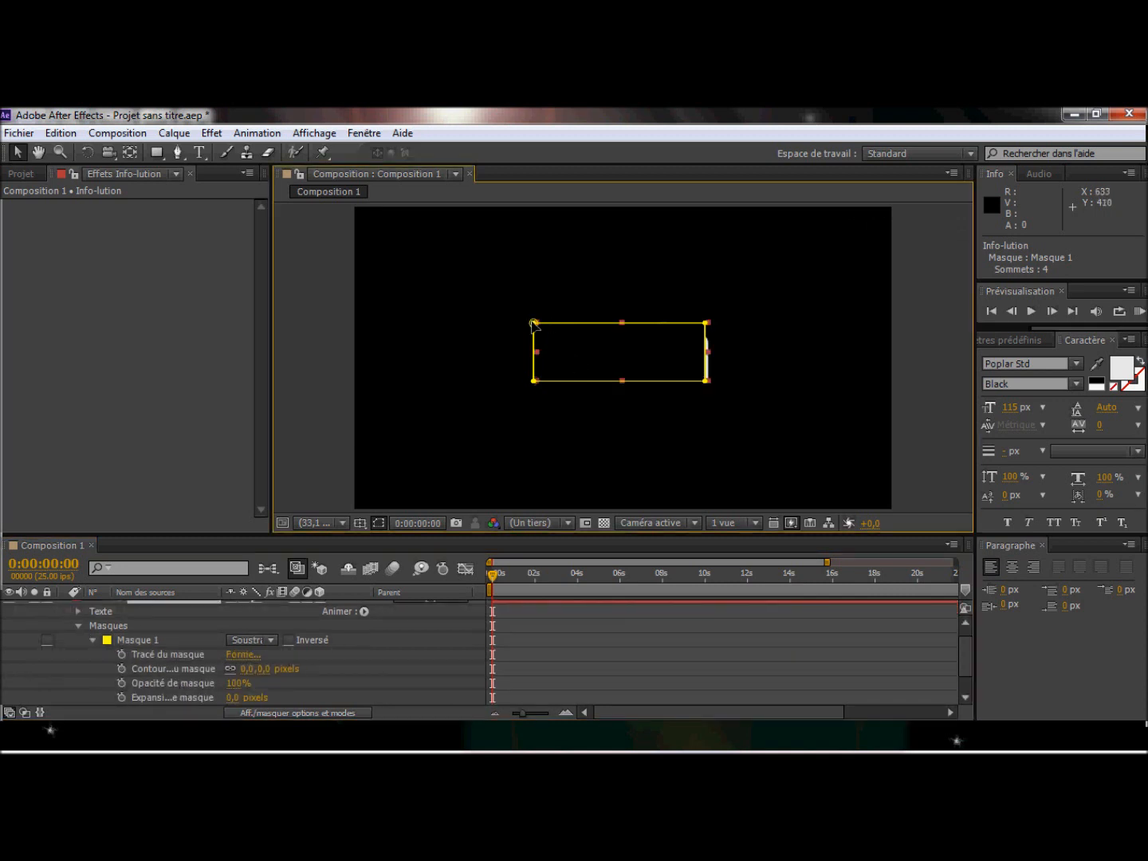
drag(533, 323, 512, 304)
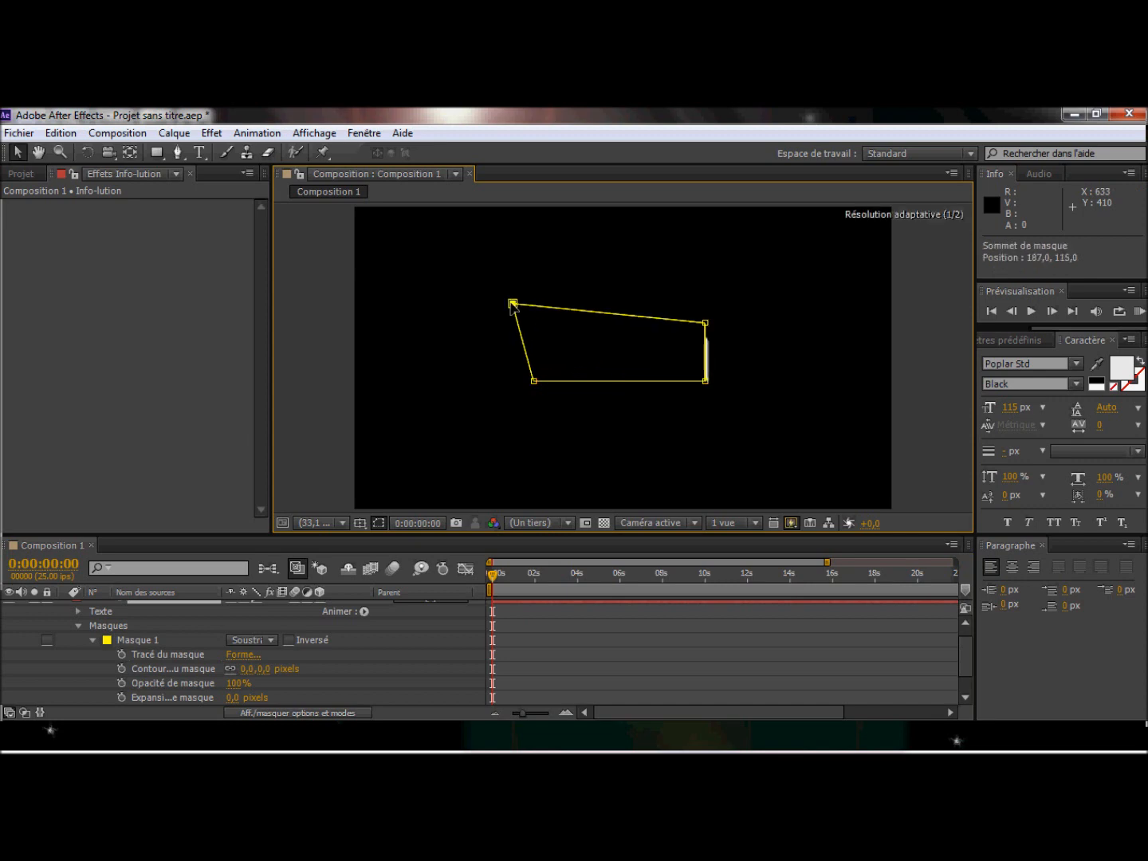
drag(534, 381, 510, 396)
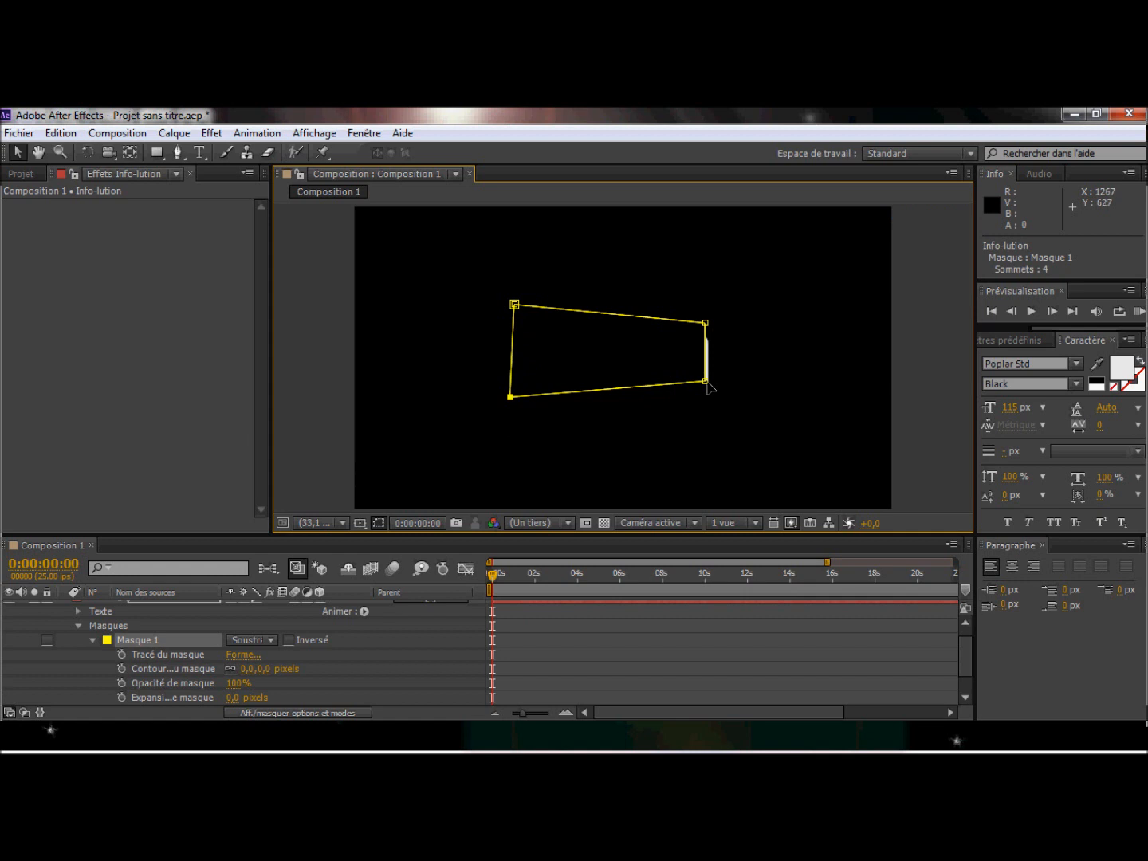
drag(706, 382, 719, 397)
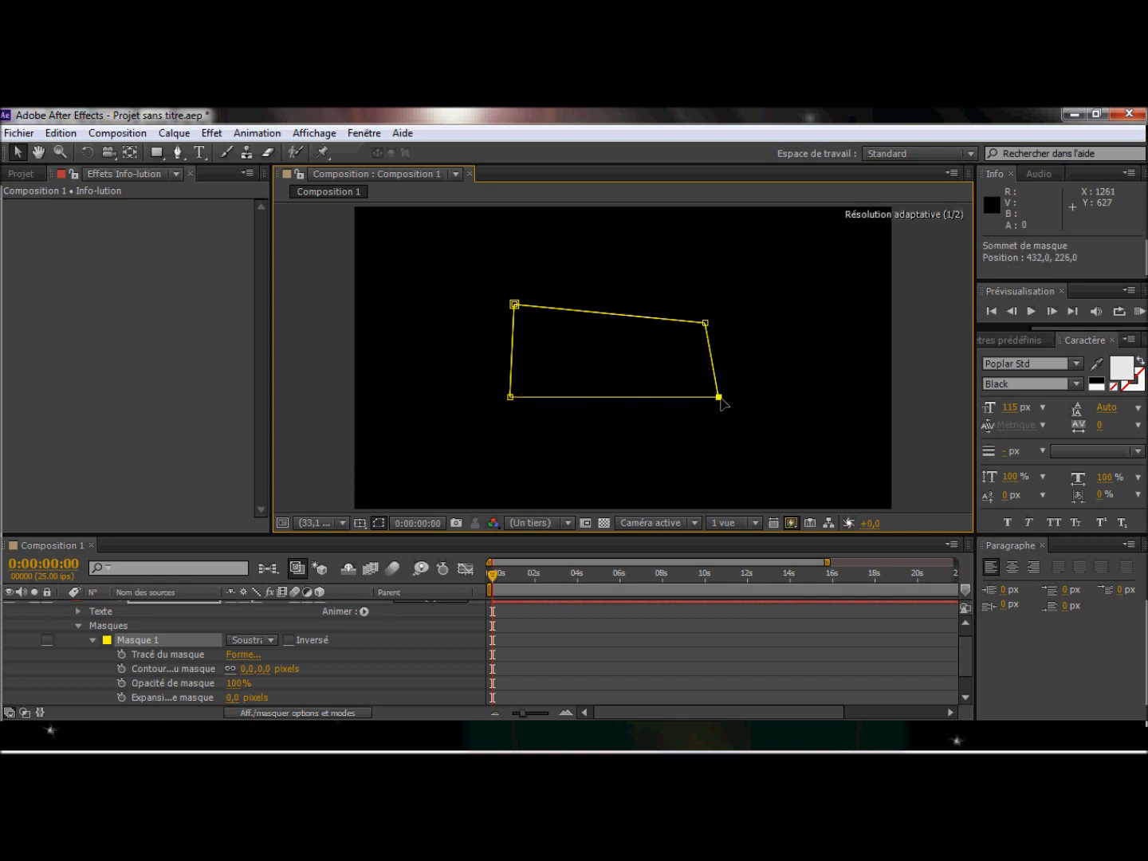
drag(706, 324, 715, 307)
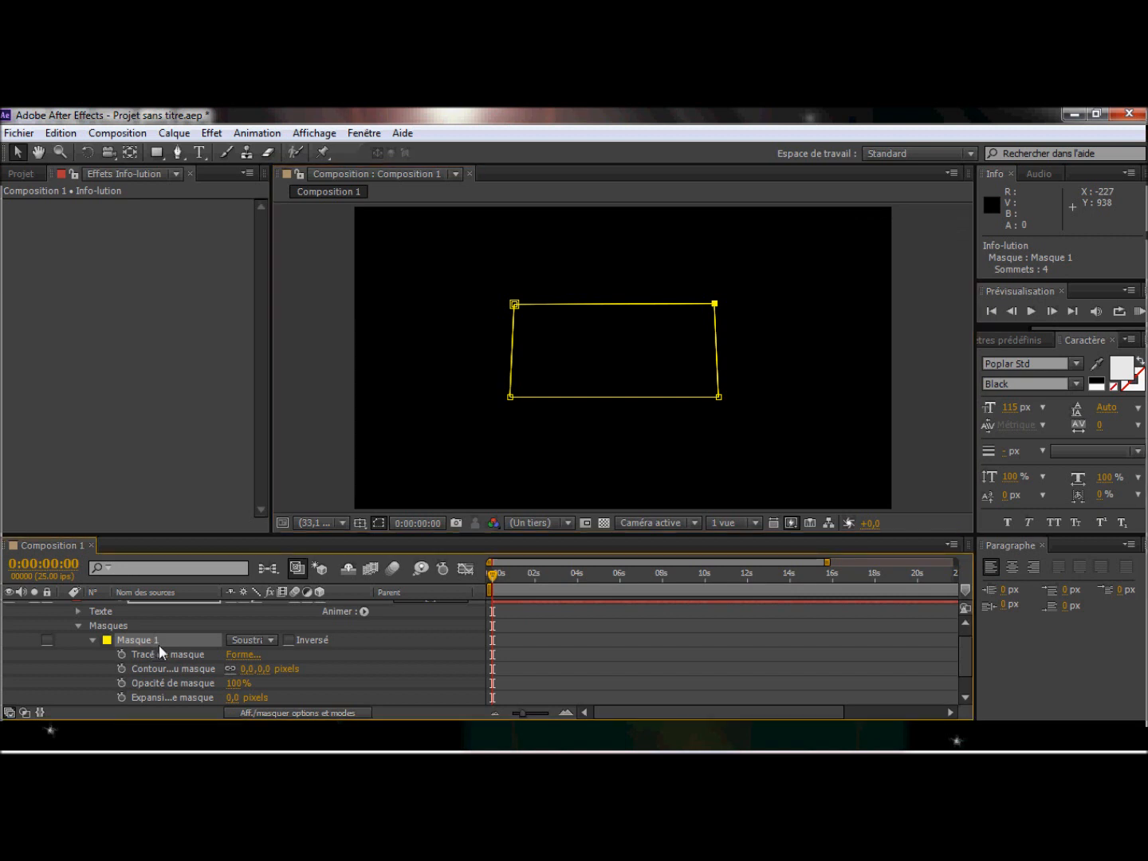
Move the whole Masque 1 down off the Info-lution text, placing it just beneath the letters
click(187, 653)
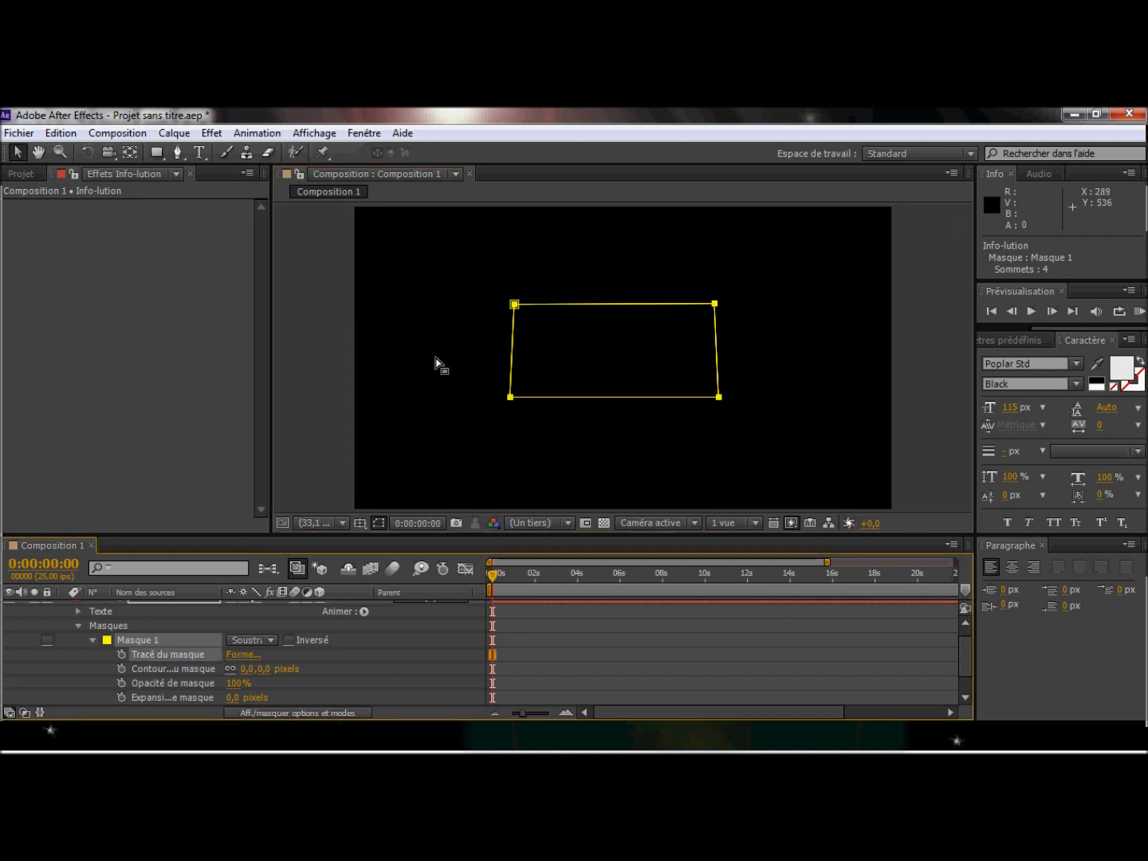
mouse_move(597, 340)
mouse_down()
mouse_move(599, 399)
mouse_move(589, 350)
mouse_up()
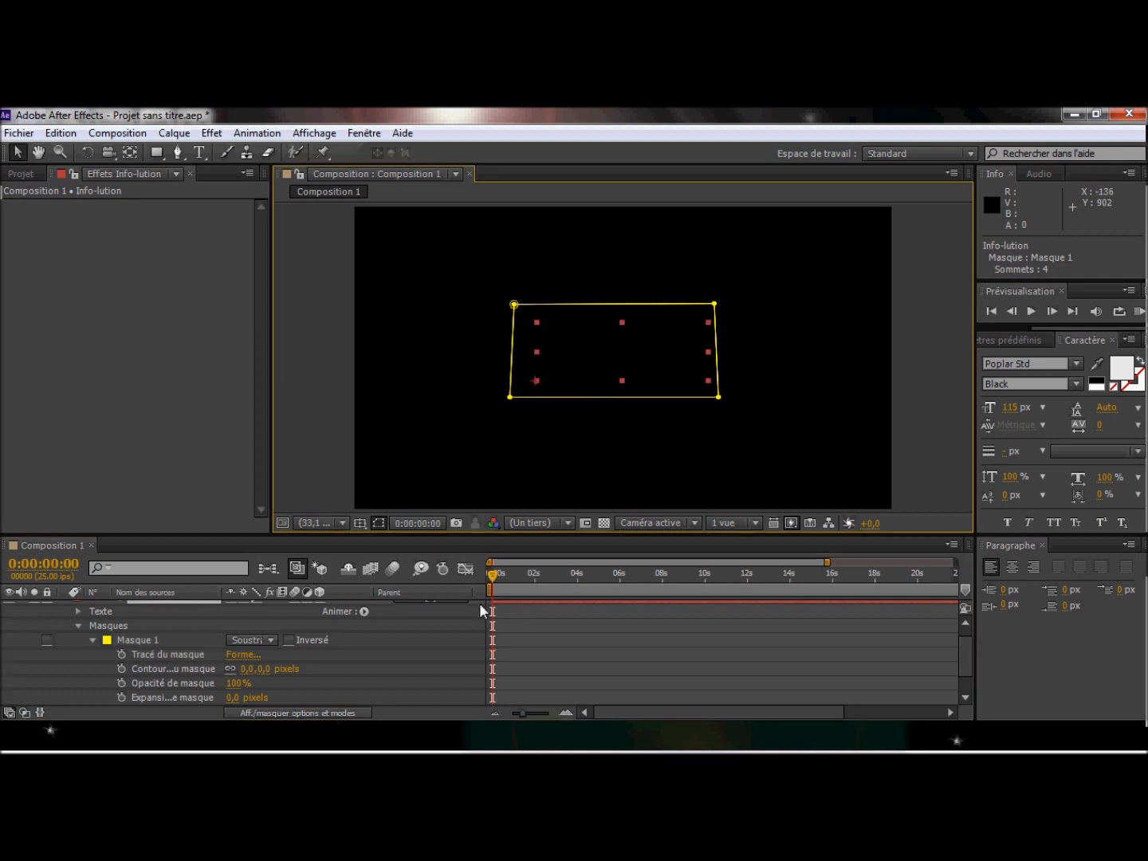
mouse_move(970, 645)
mouse_down()
mouse_move(969, 666)
mouse_move(969, 645)
mouse_up()
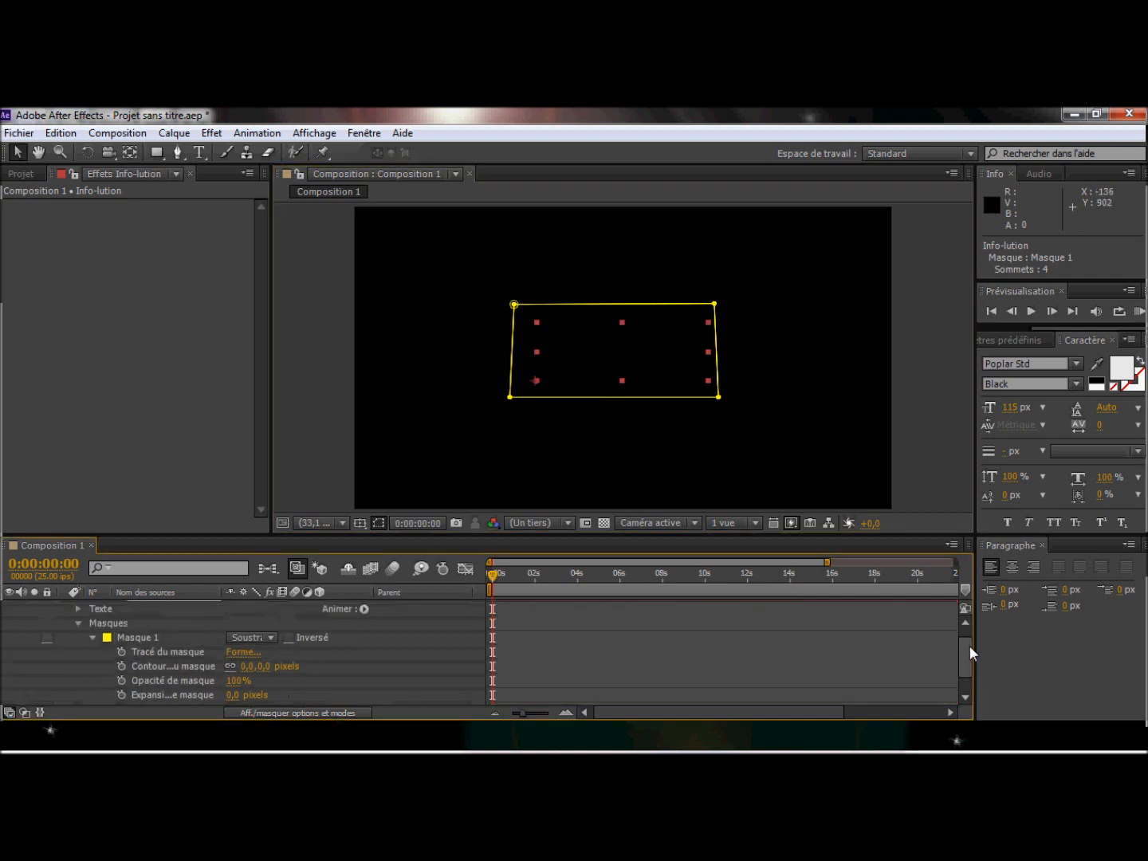
click(522, 320)
click(138, 637)
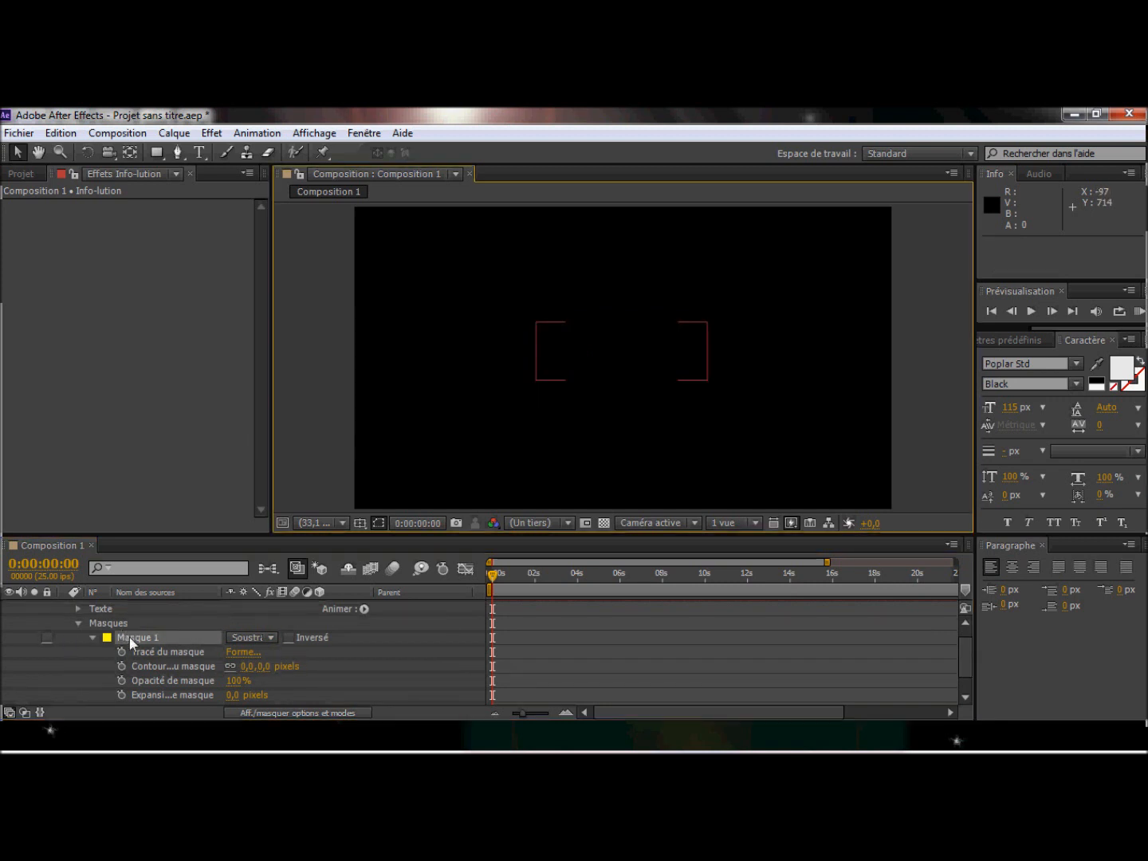
mouse_move(514, 330)
mouse_down()
mouse_move(514, 415)
mouse_move(526, 312)
mouse_up()
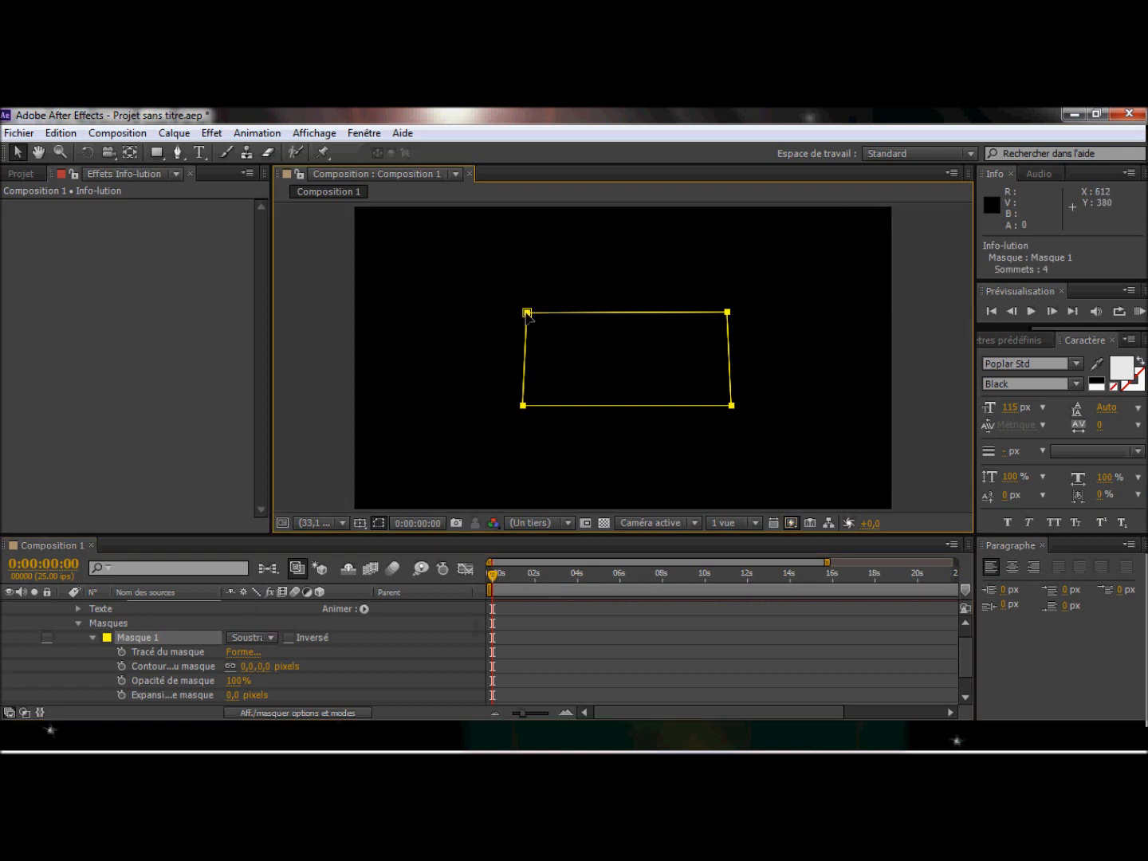
drag(525, 412, 525, 531)
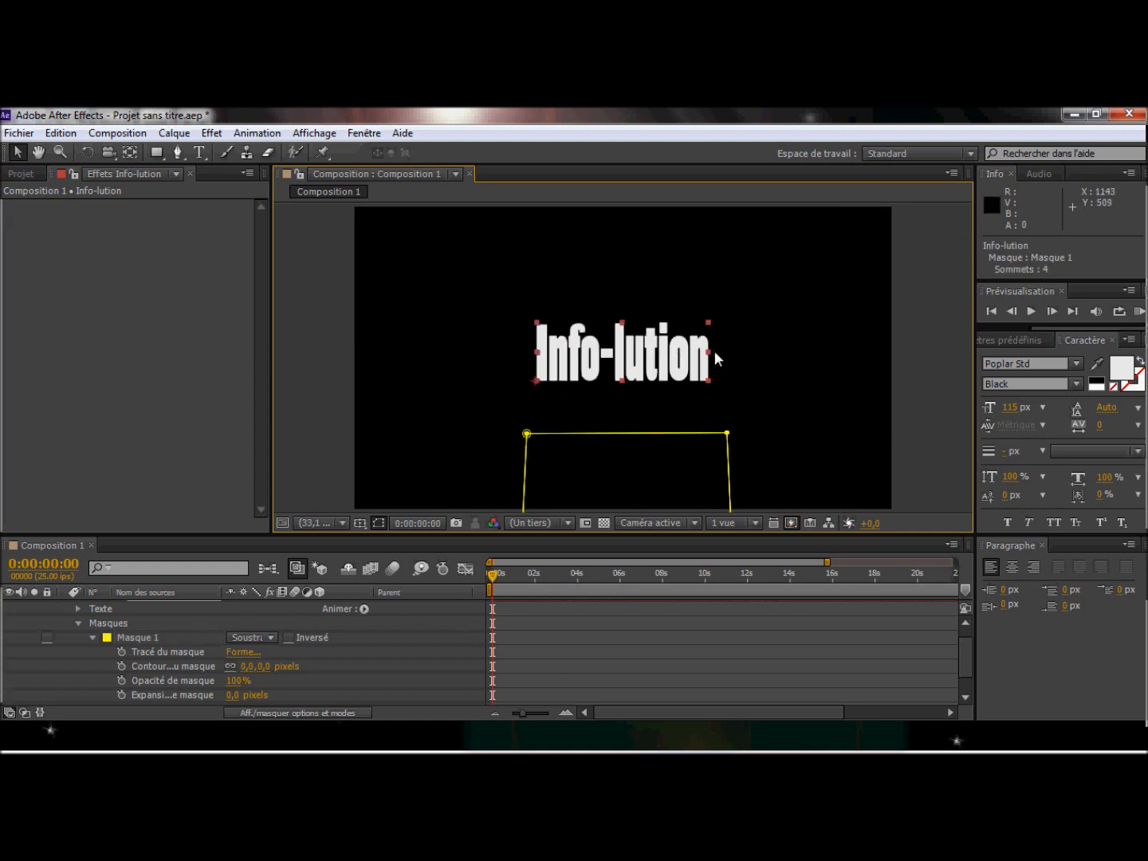
Set the fill colour of the entire Info-lution text to a bright green with a 120° hue
click(101, 608)
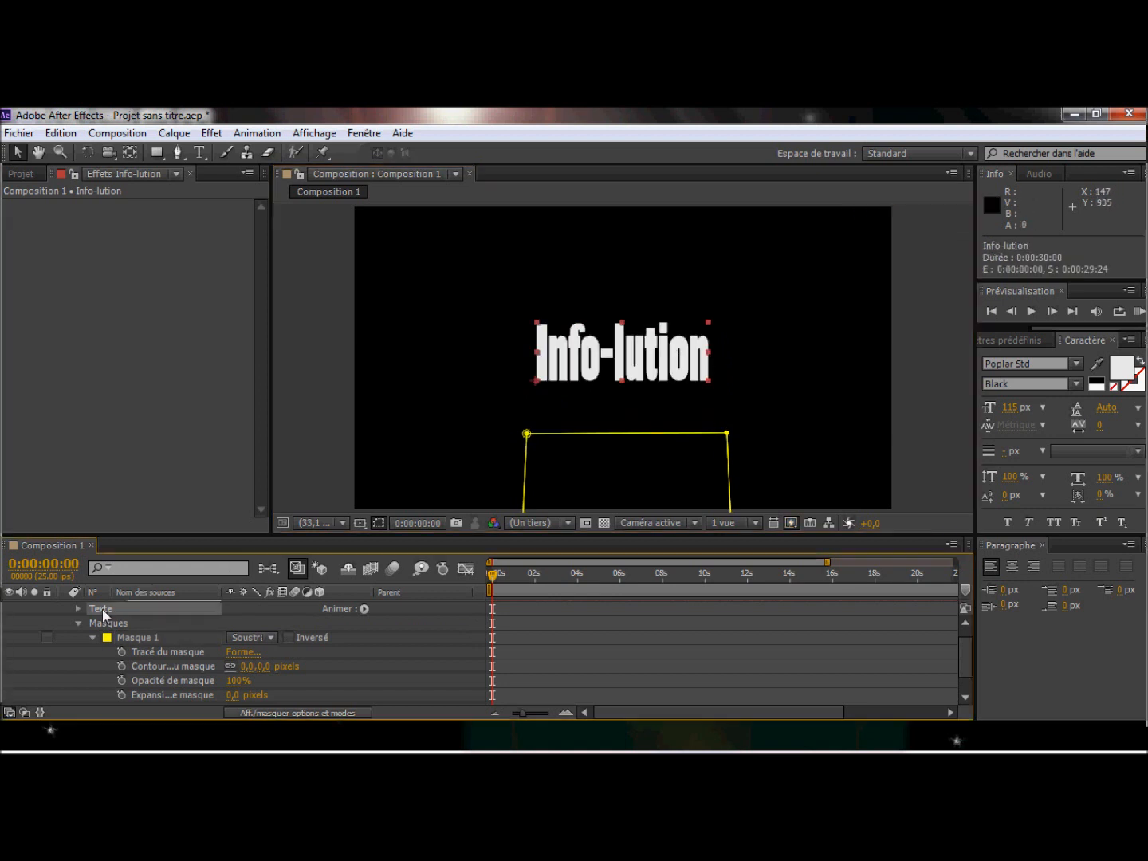
double_click(661, 359)
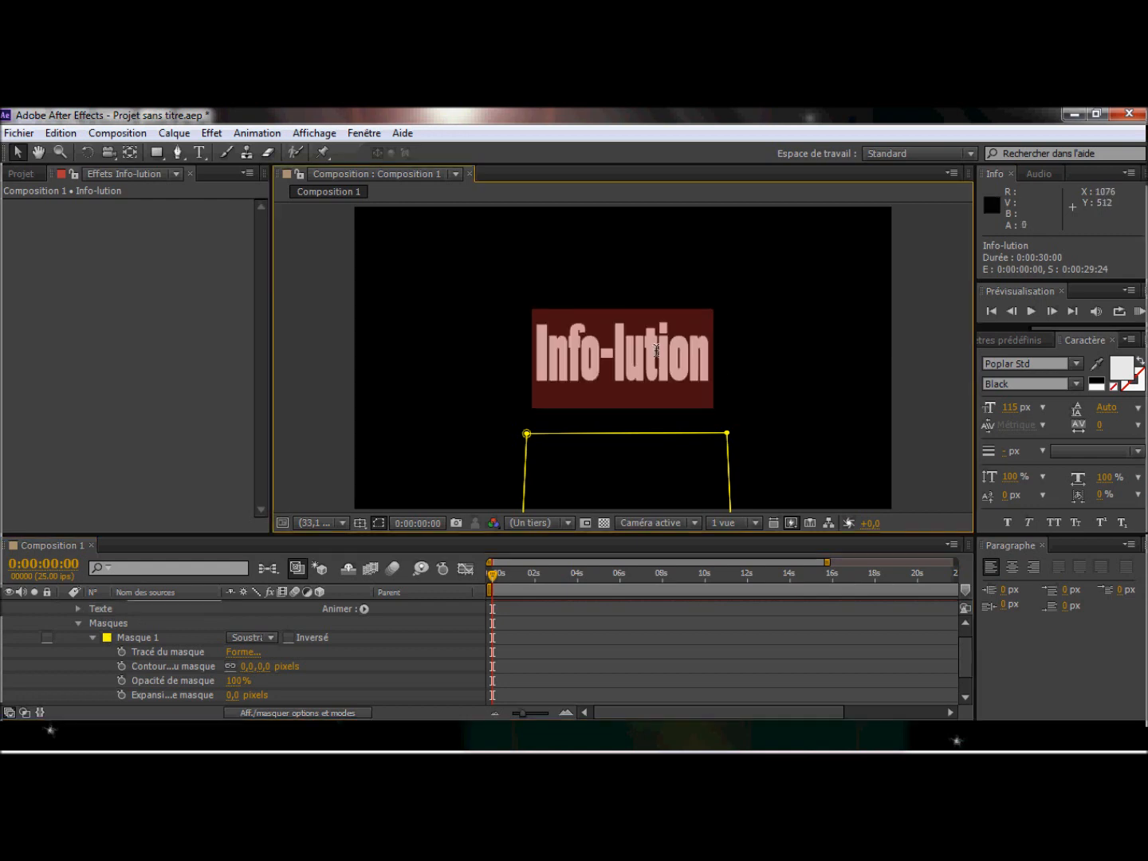
click(1121, 367)
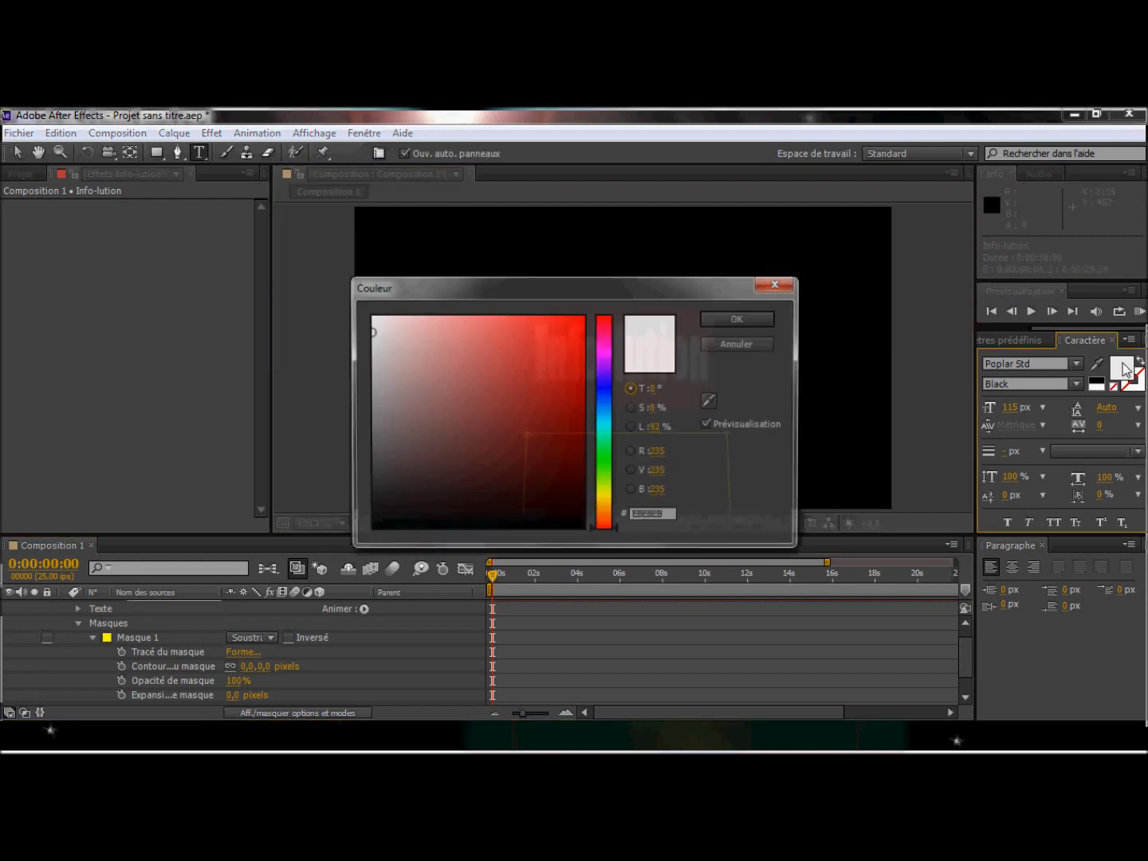
click(604, 459)
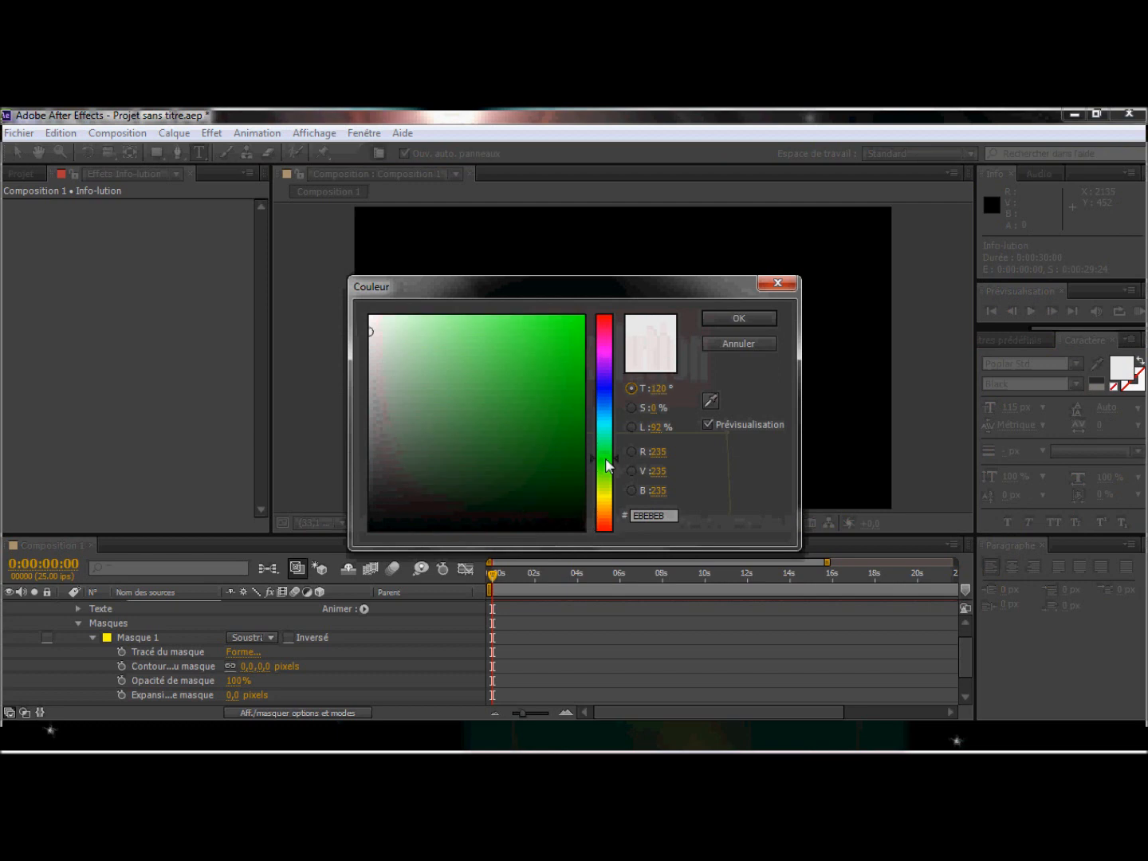
click(579, 319)
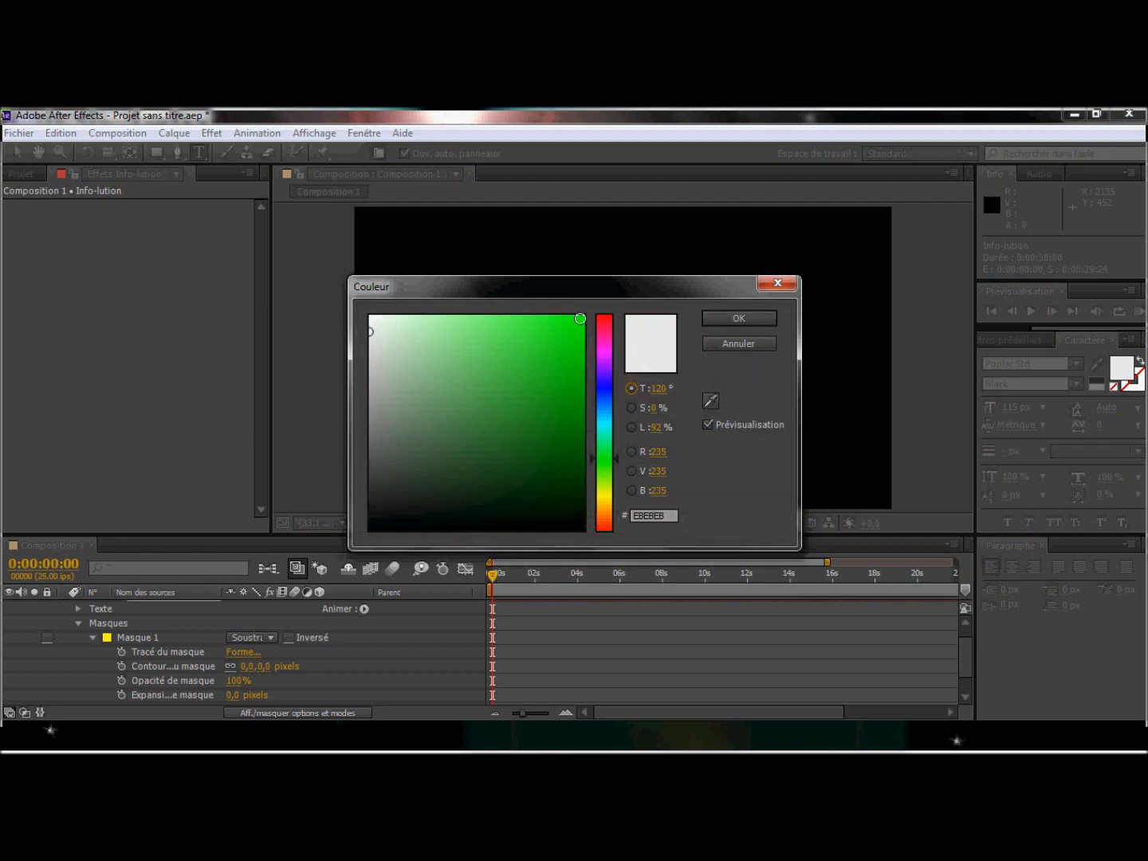
click(754, 319)
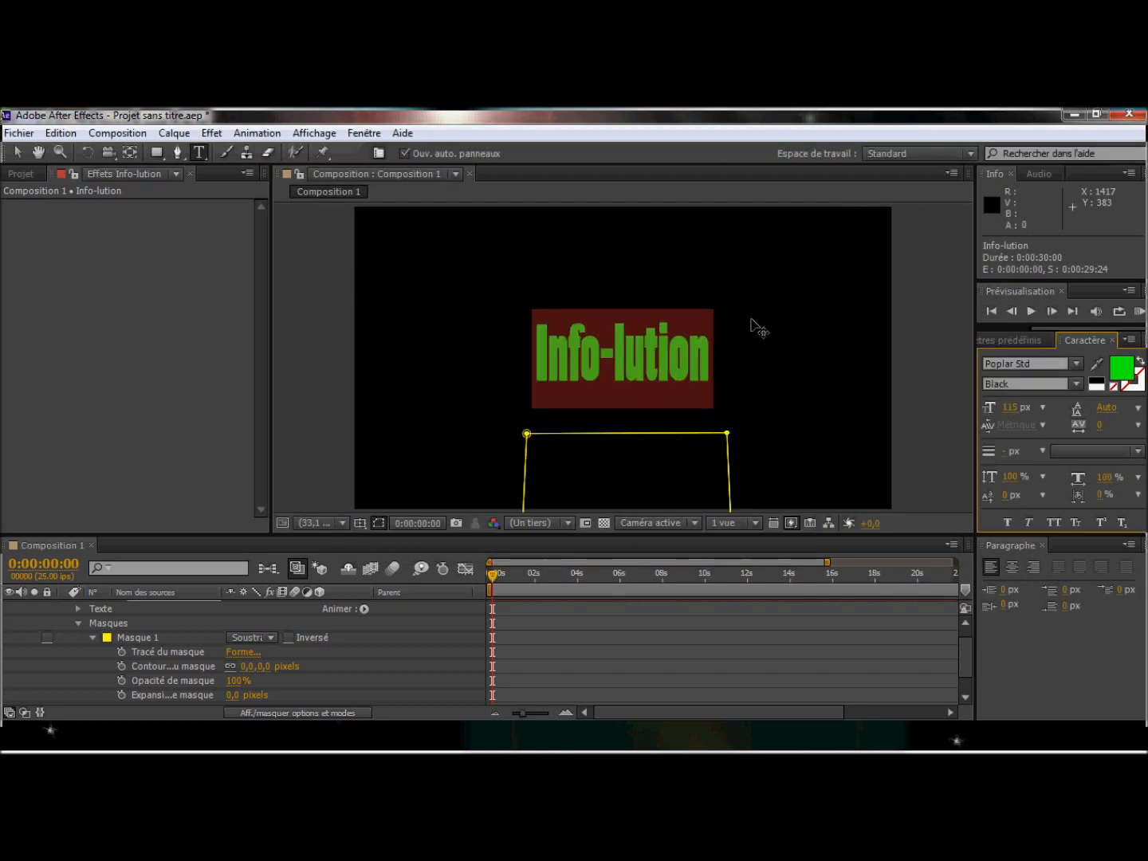
click(512, 405)
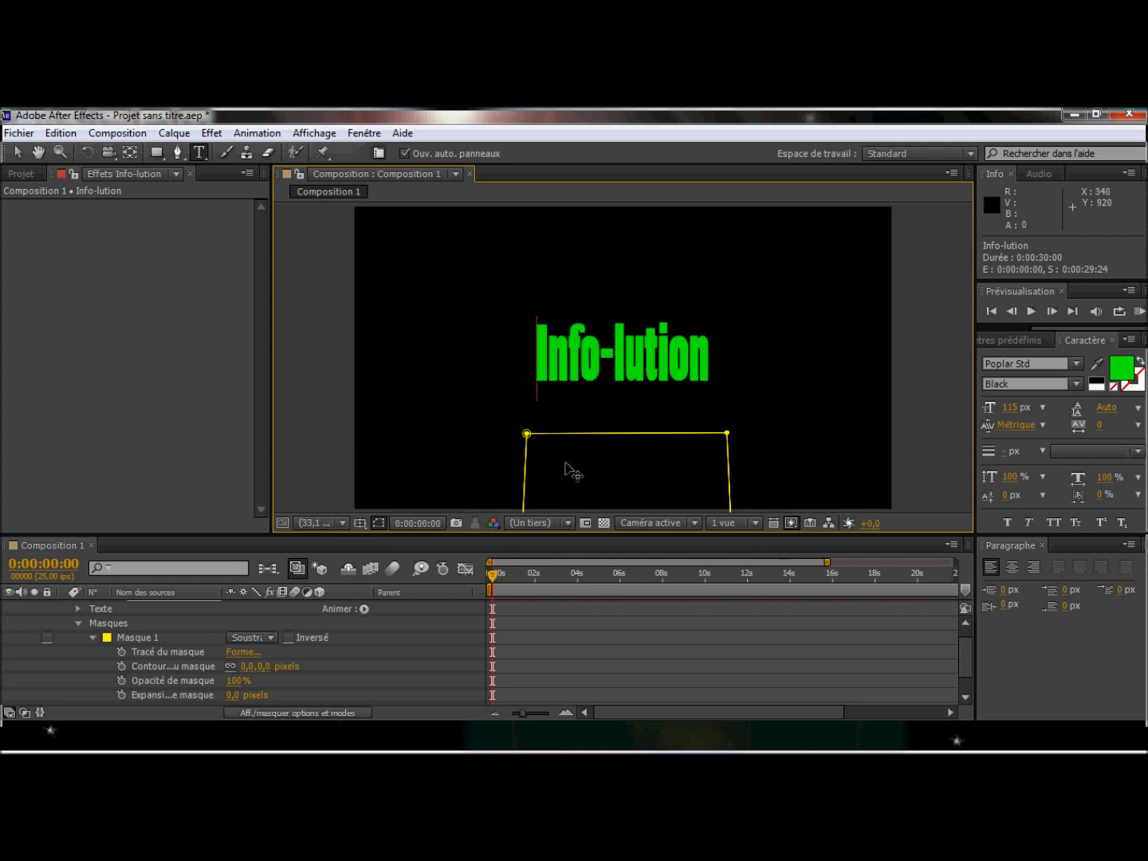
Try to move Masque 1 to the left beneath the text, and discard the stray empty text layer
click(124, 638)
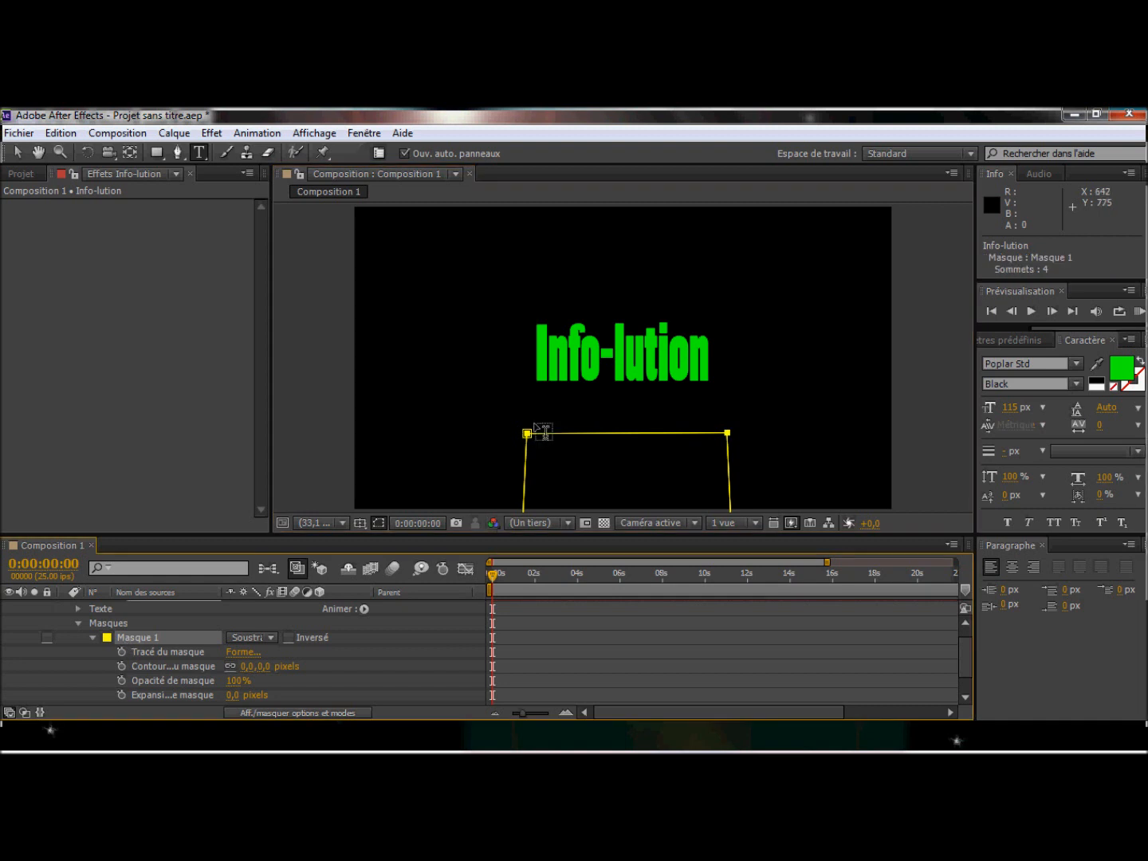
drag(527, 432, 451, 432)
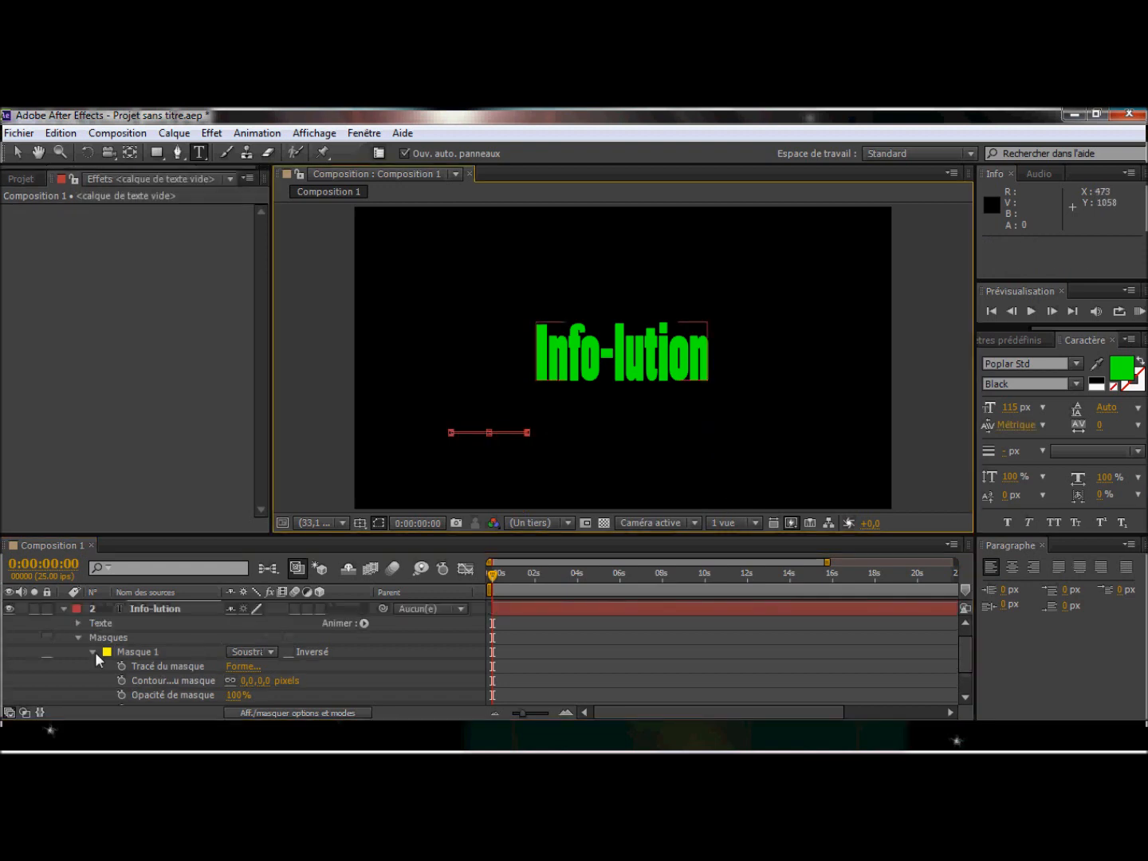
click(62, 608)
click(62, 608)
click(62, 608)
click(62, 608)
click(62, 609)
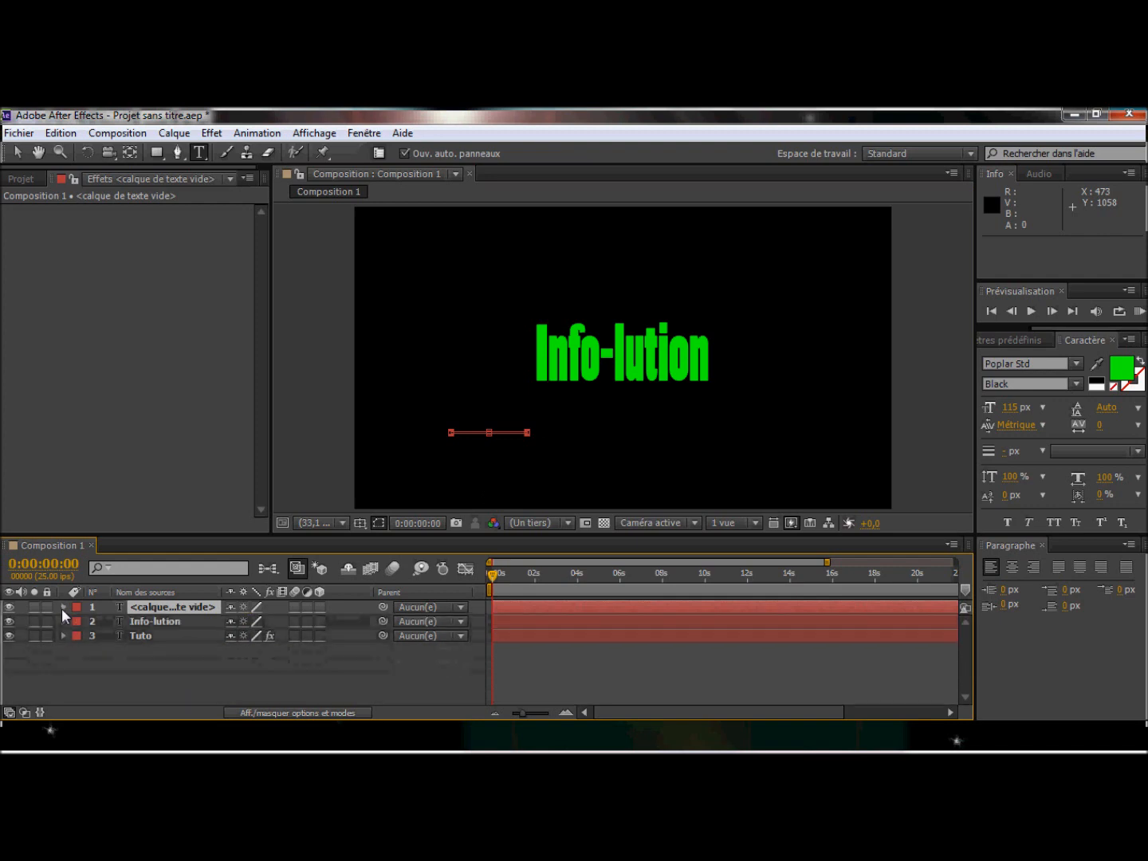
click(140, 620)
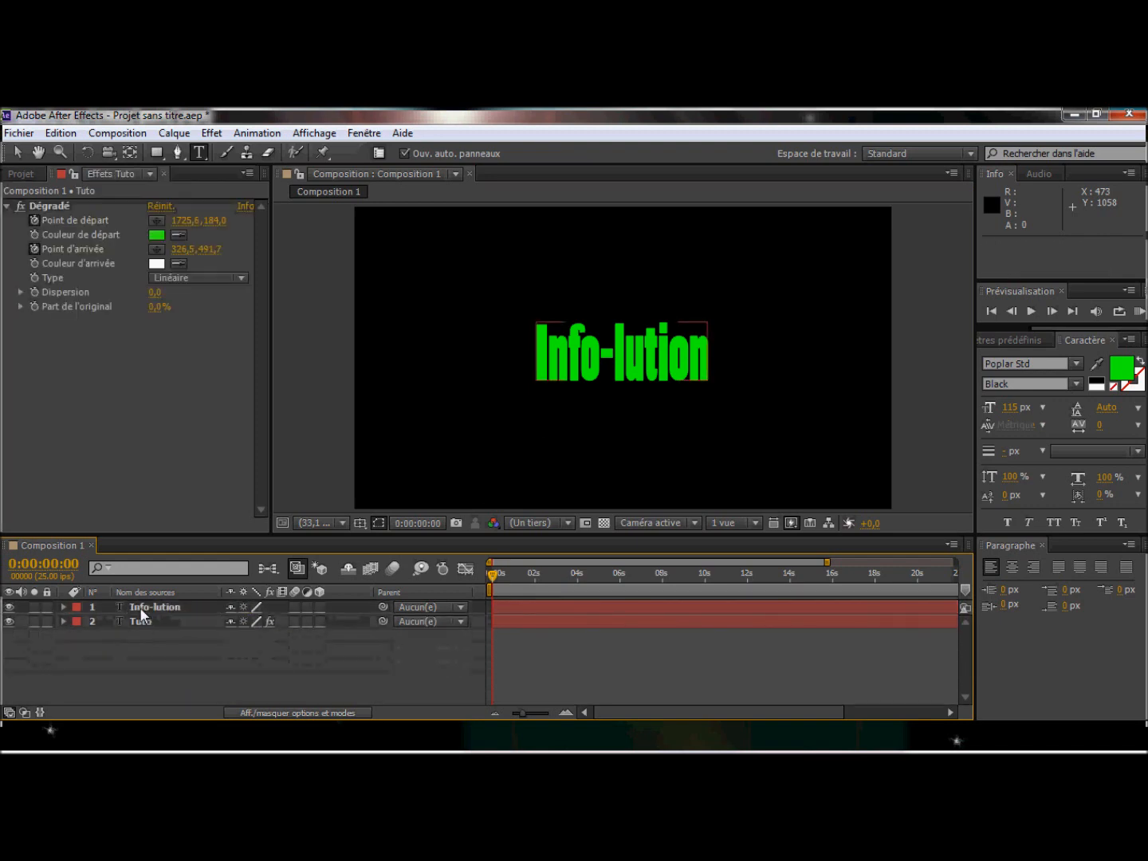
Reselect Masque 1 on the Info-lution layer to try moving it again, and delete the stray Texte 1 layer
click(144, 608)
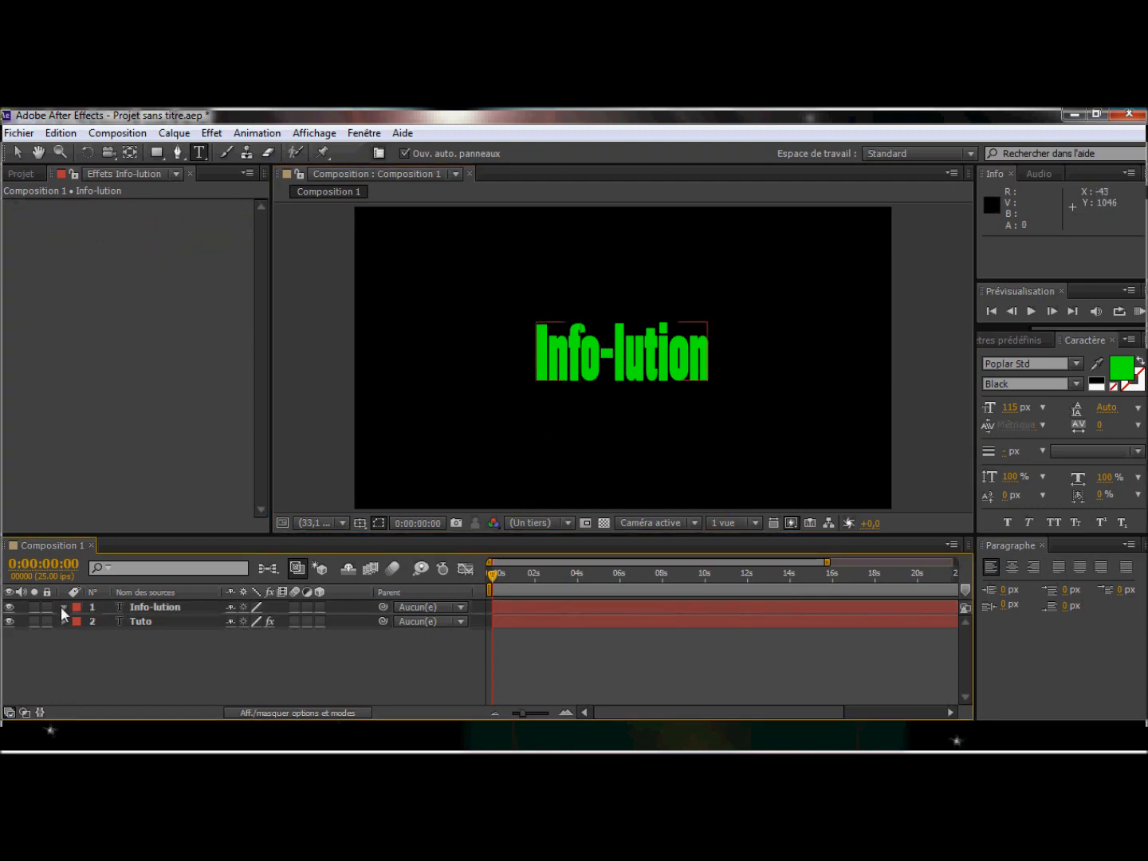
click(62, 606)
click(127, 648)
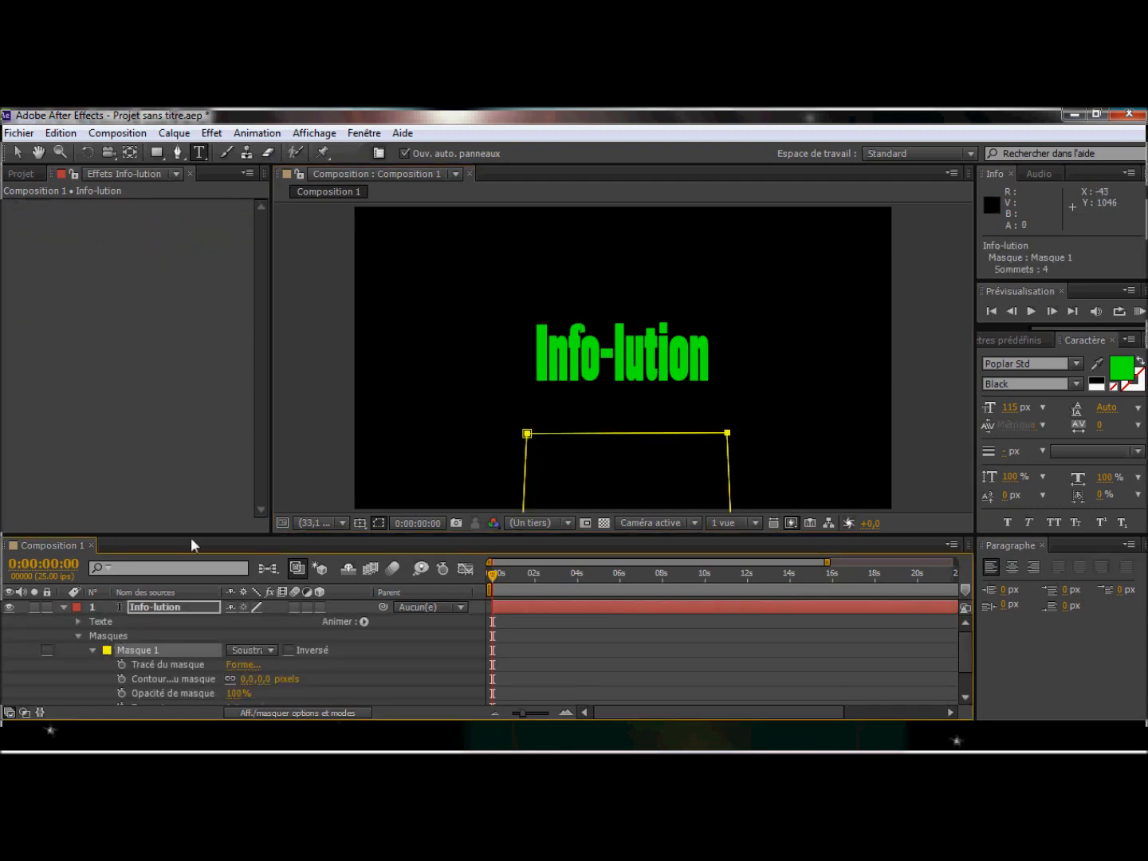
click(526, 425)
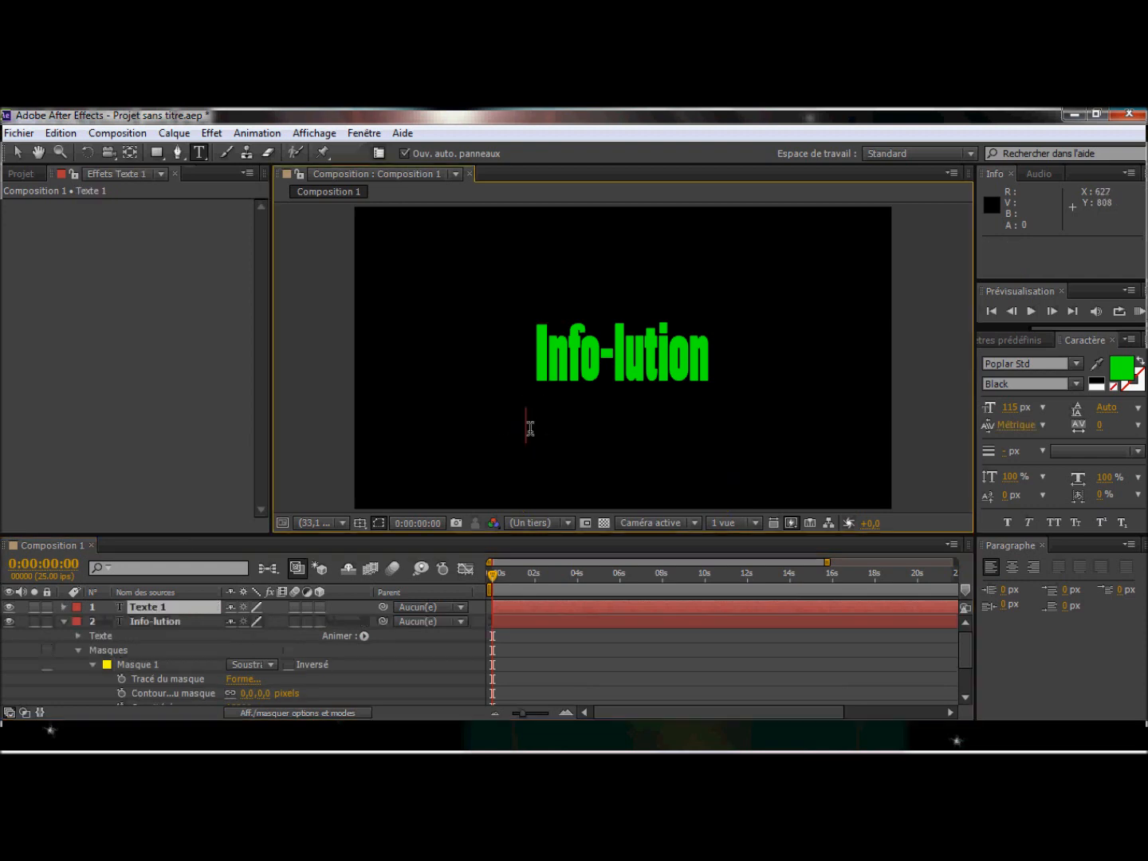
click(63, 619)
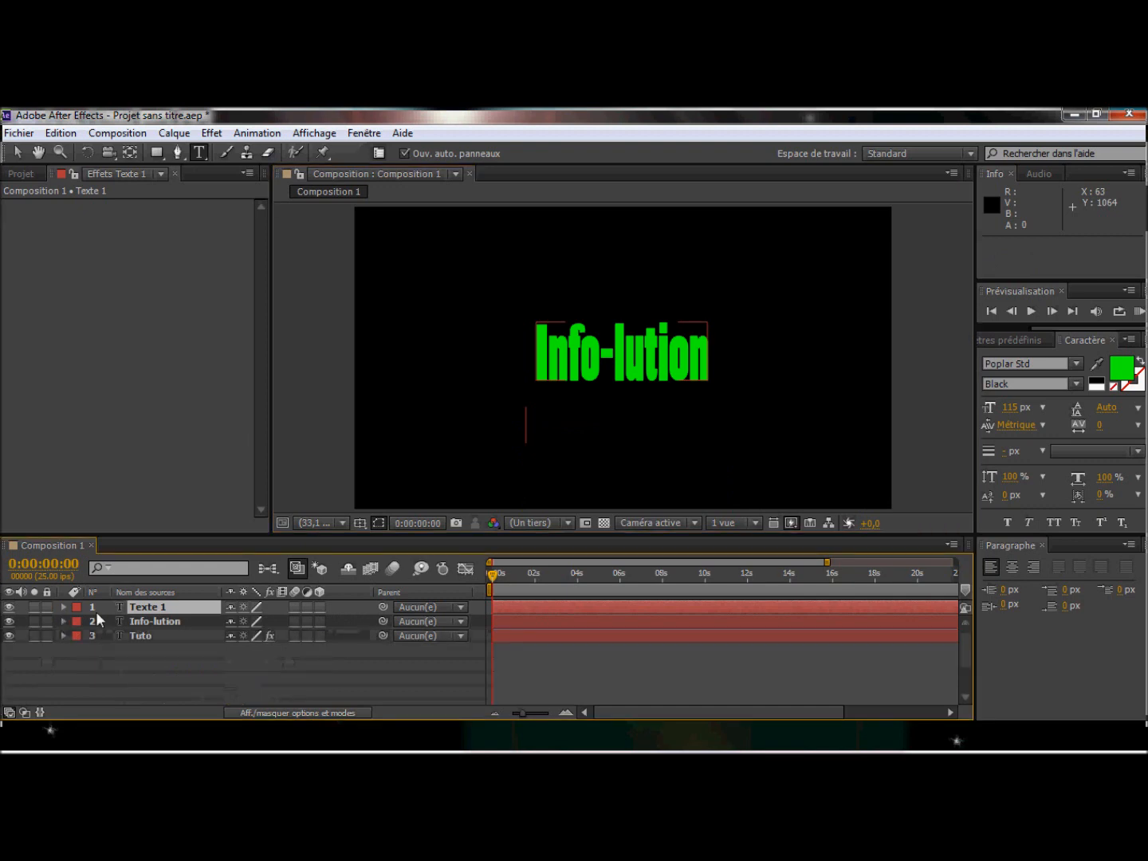
click(149, 610)
key(Delete)
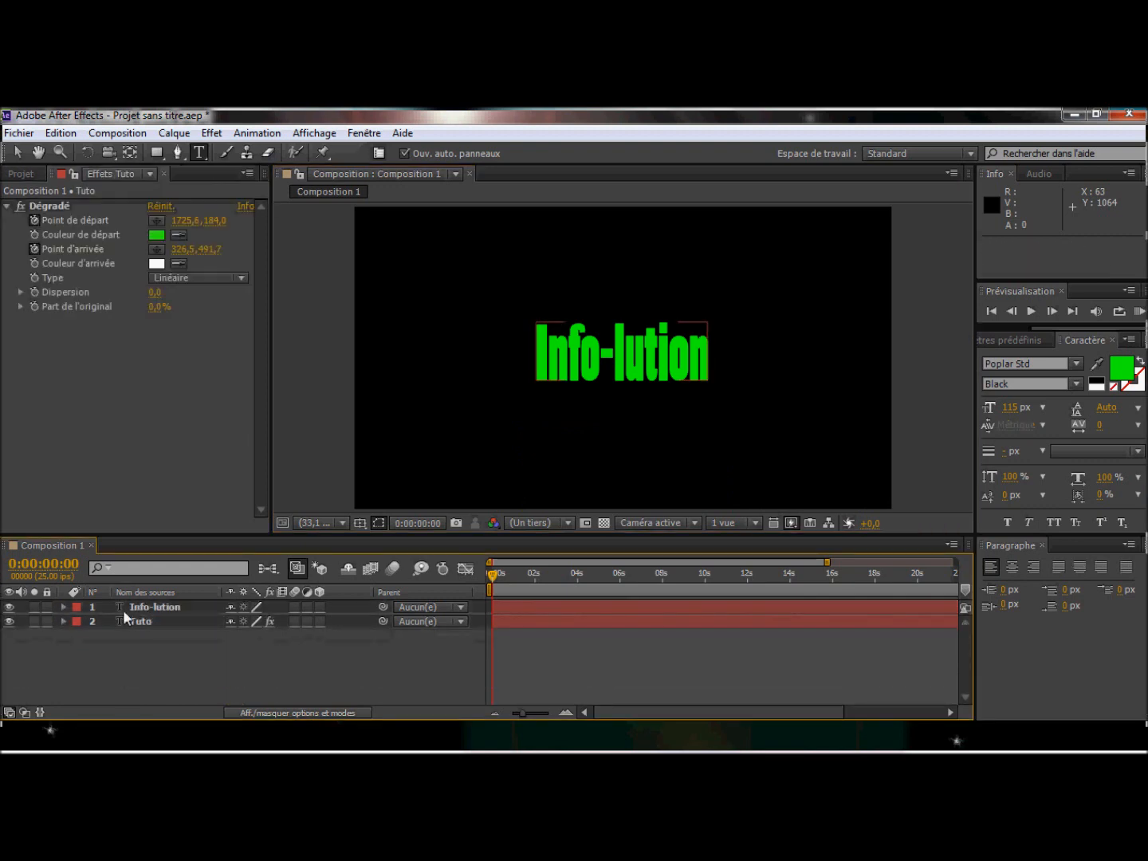
Move Masque 1 with the Selection tool to the lower left of the Info-lution text, and collapse the layer's properties
click(136, 608)
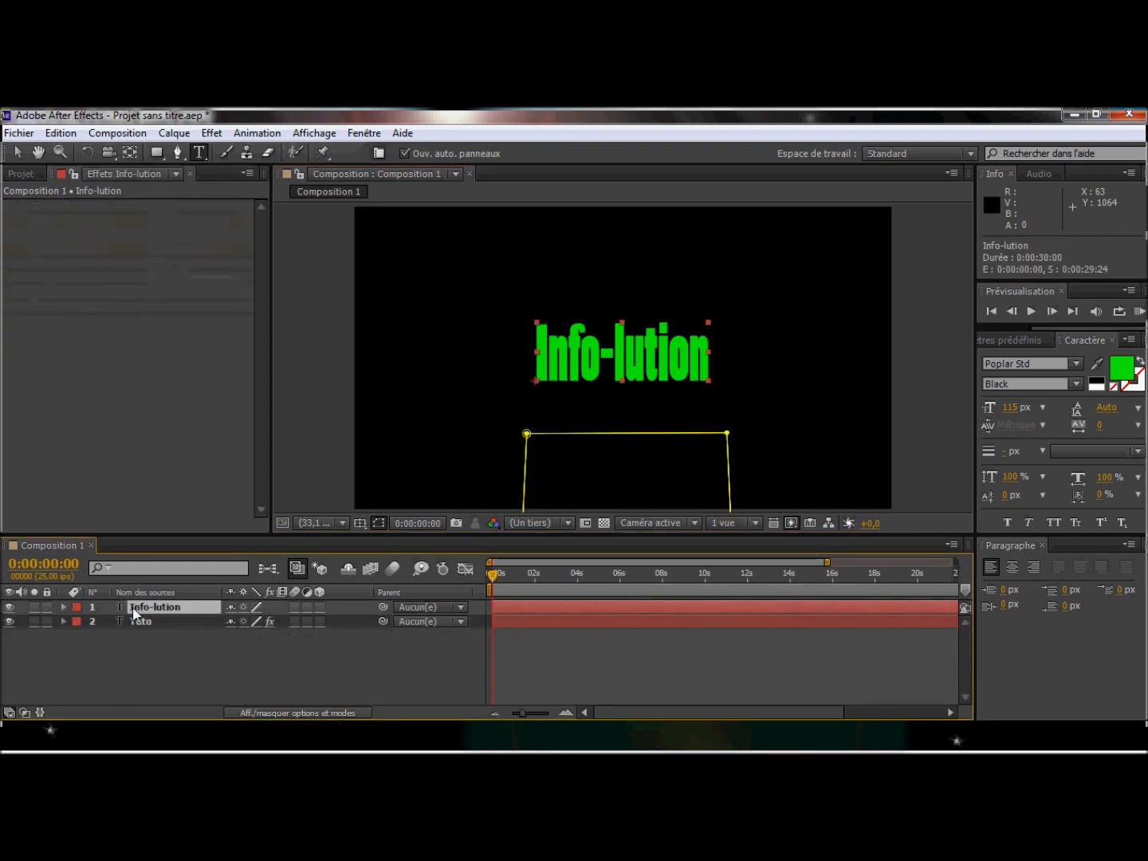
click(64, 607)
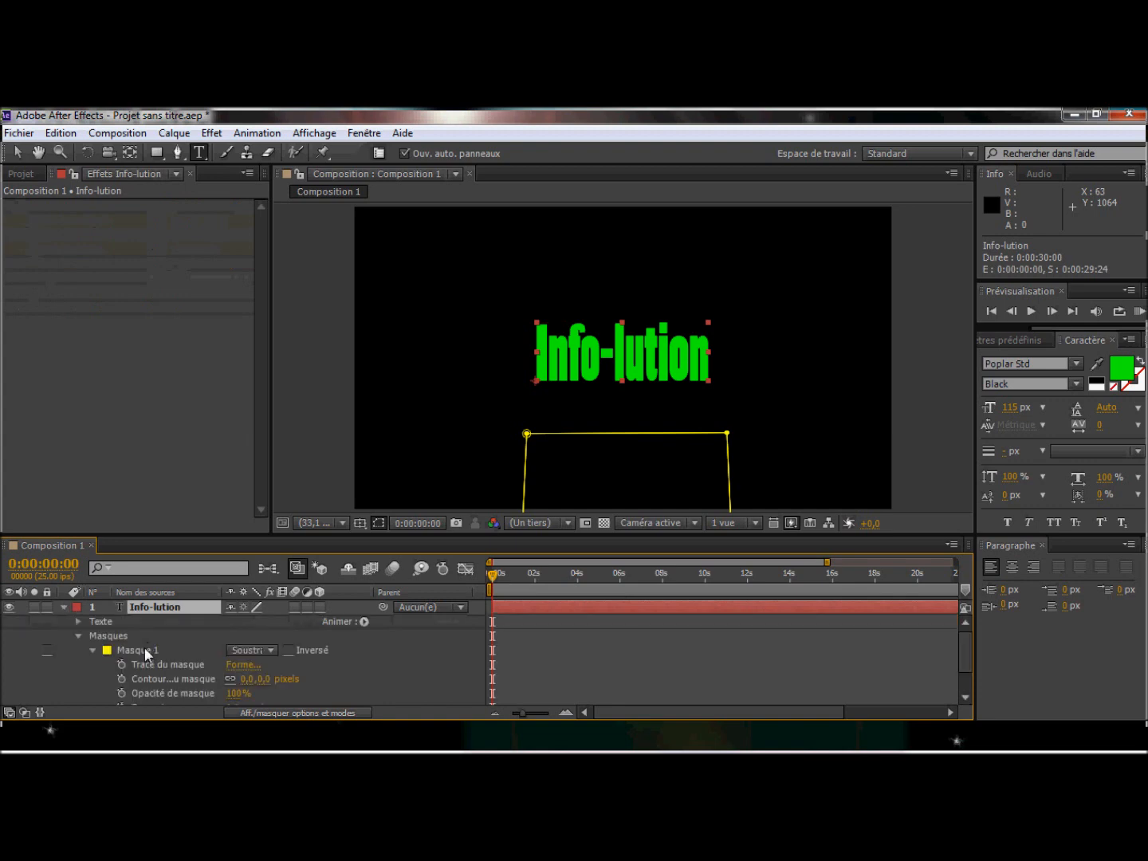
click(144, 646)
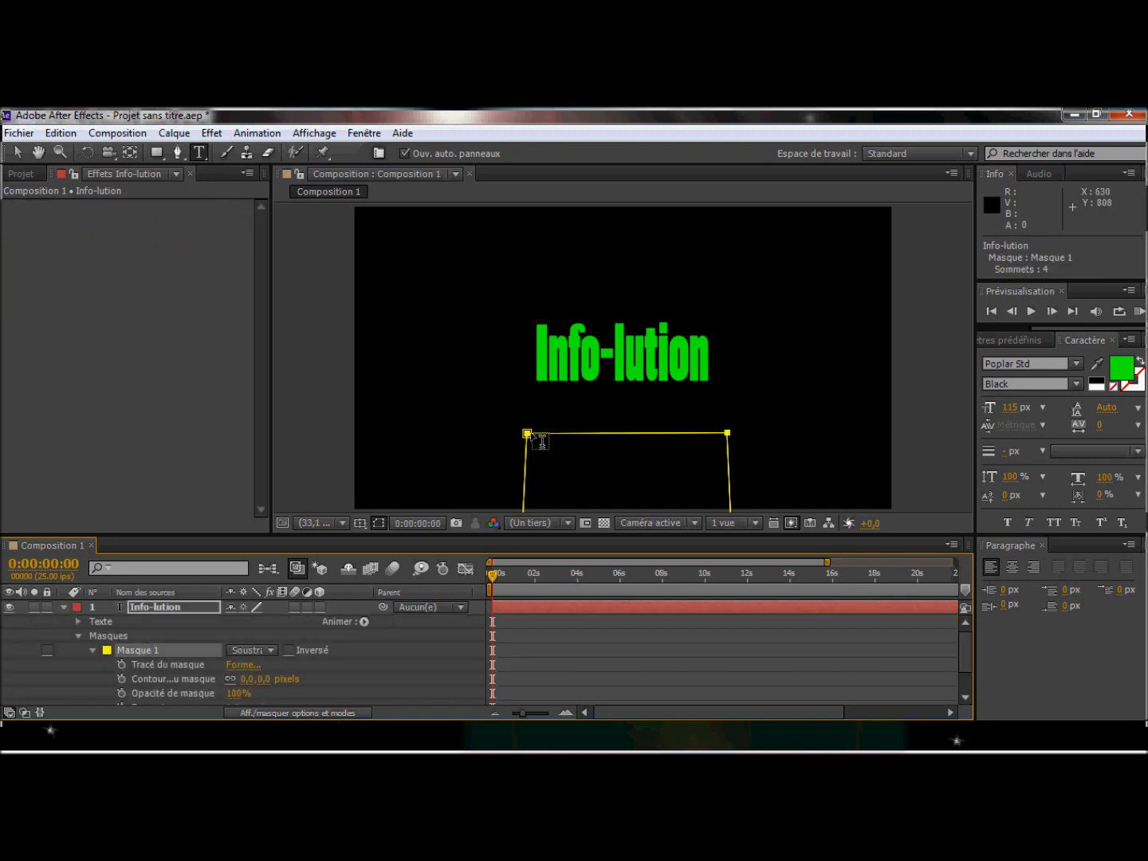
key(v)
drag(527, 434, 357, 324)
drag(334, 433, 413, 468)
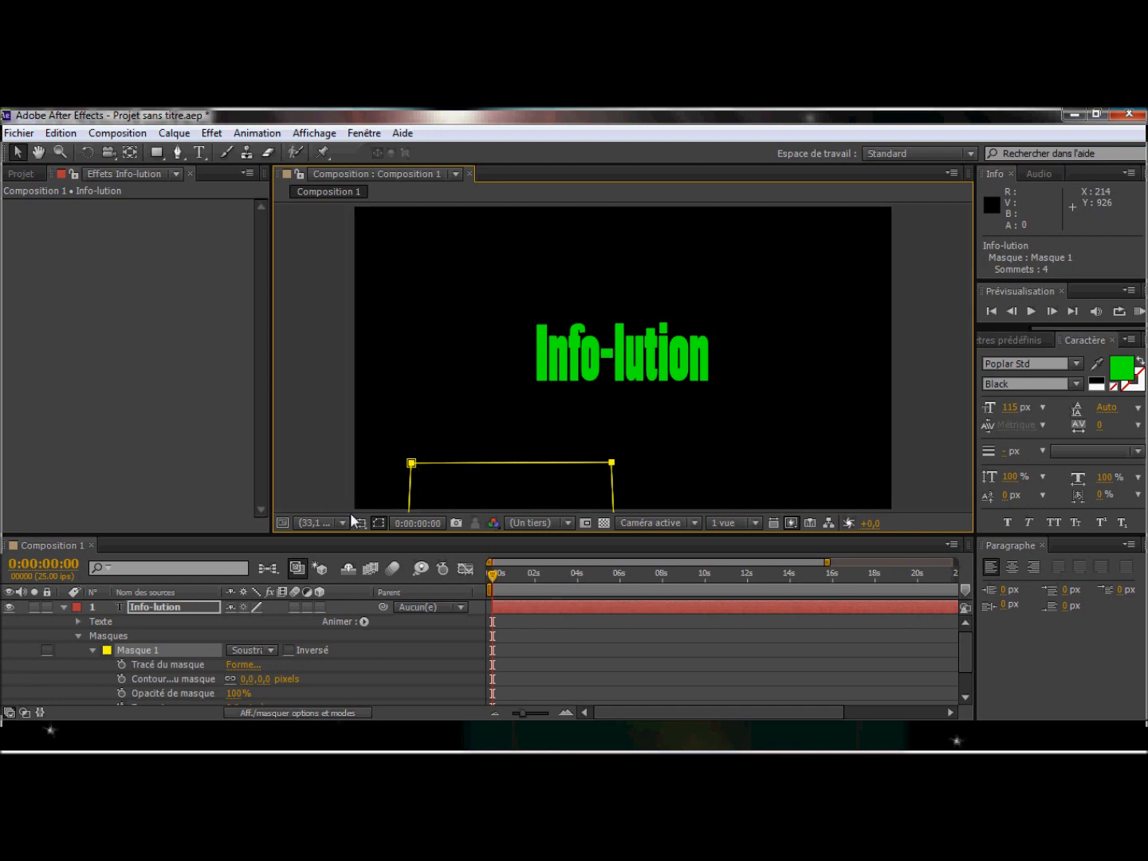
click(62, 606)
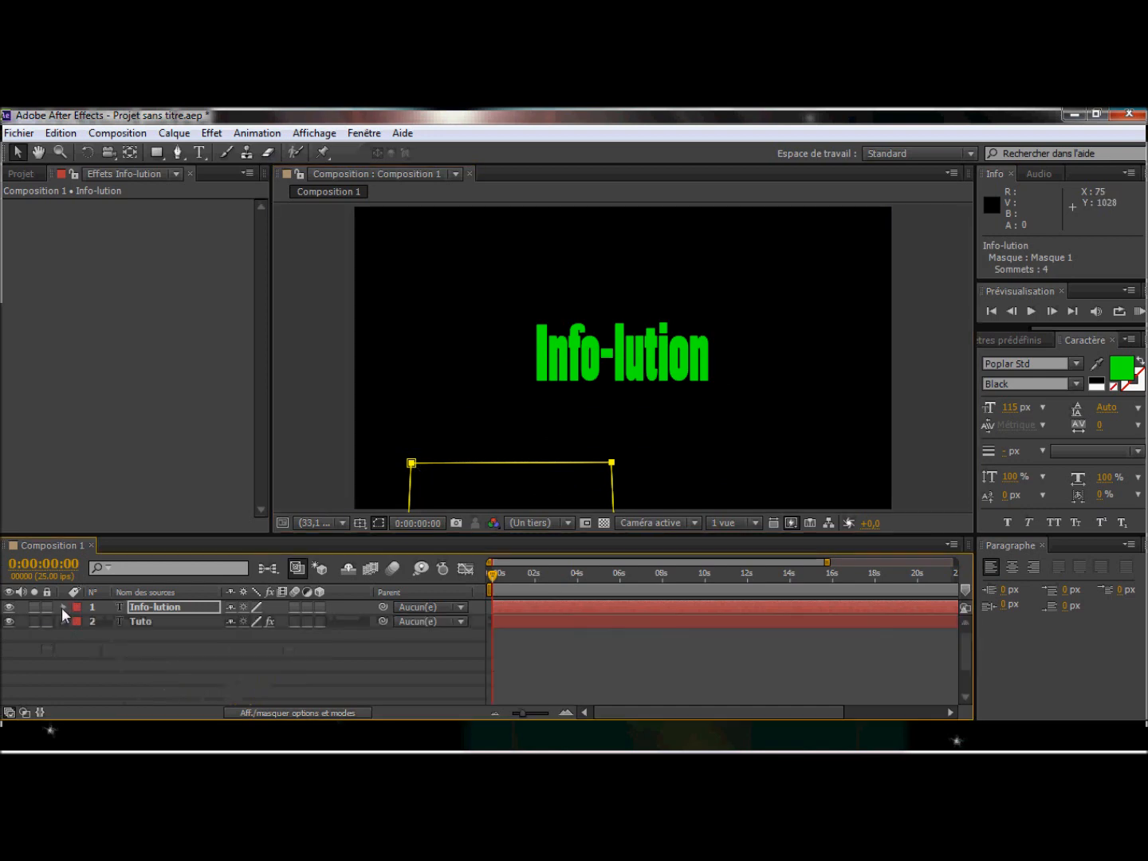
Create a composition-sized solid in black sampled with the eyedropper, and place it beneath the Tuto layer
right_click(137, 663)
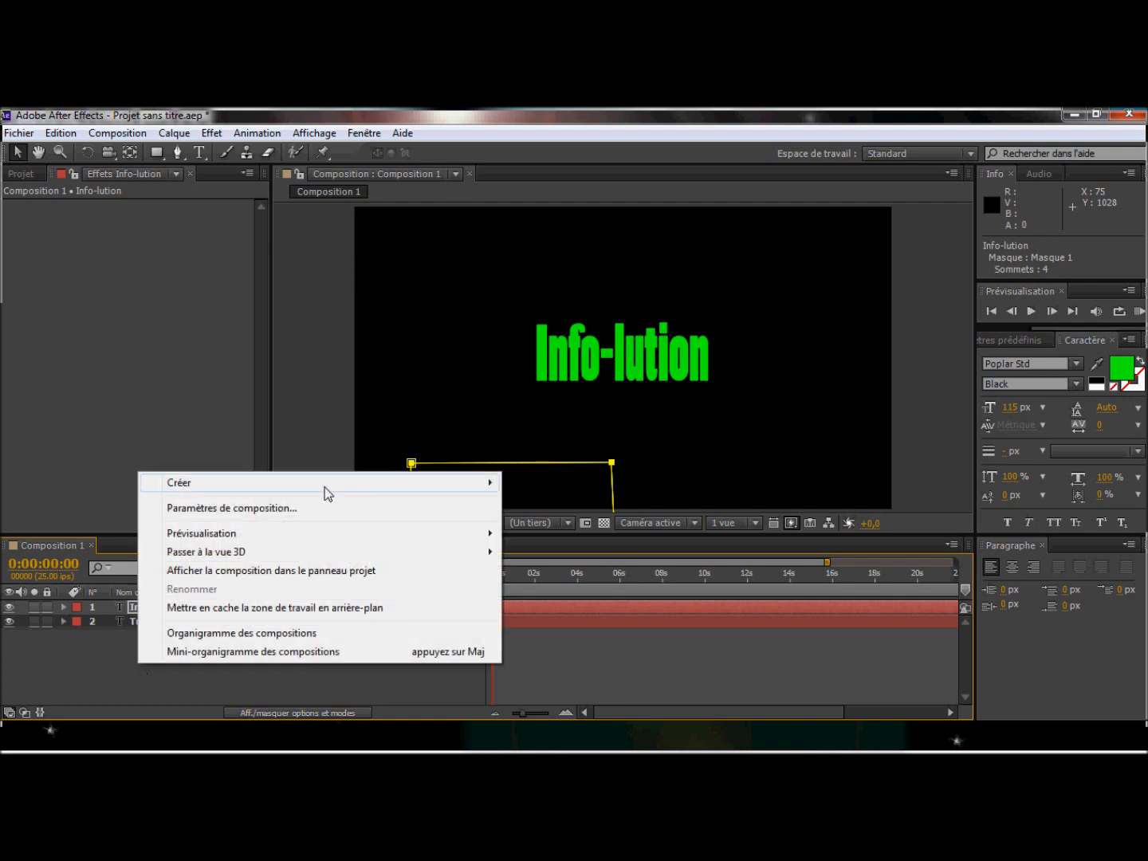
mouse_move(324, 487)
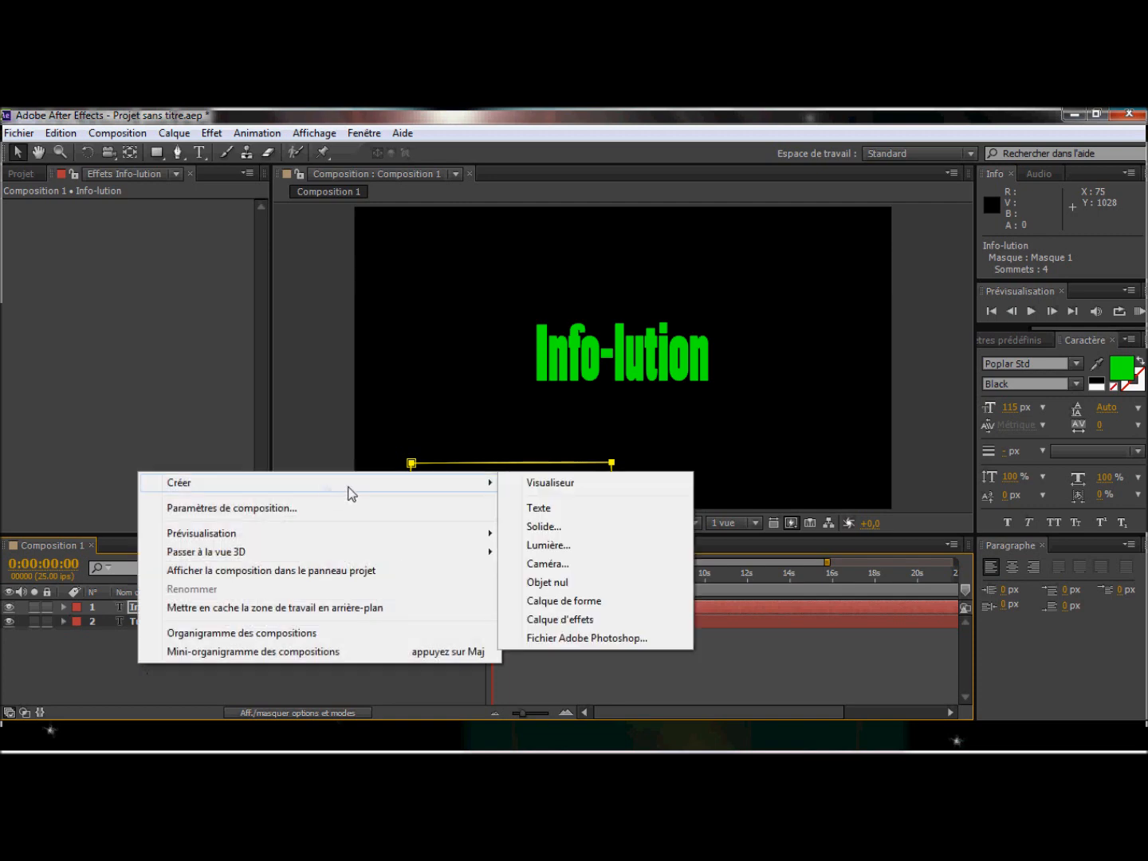
click(535, 530)
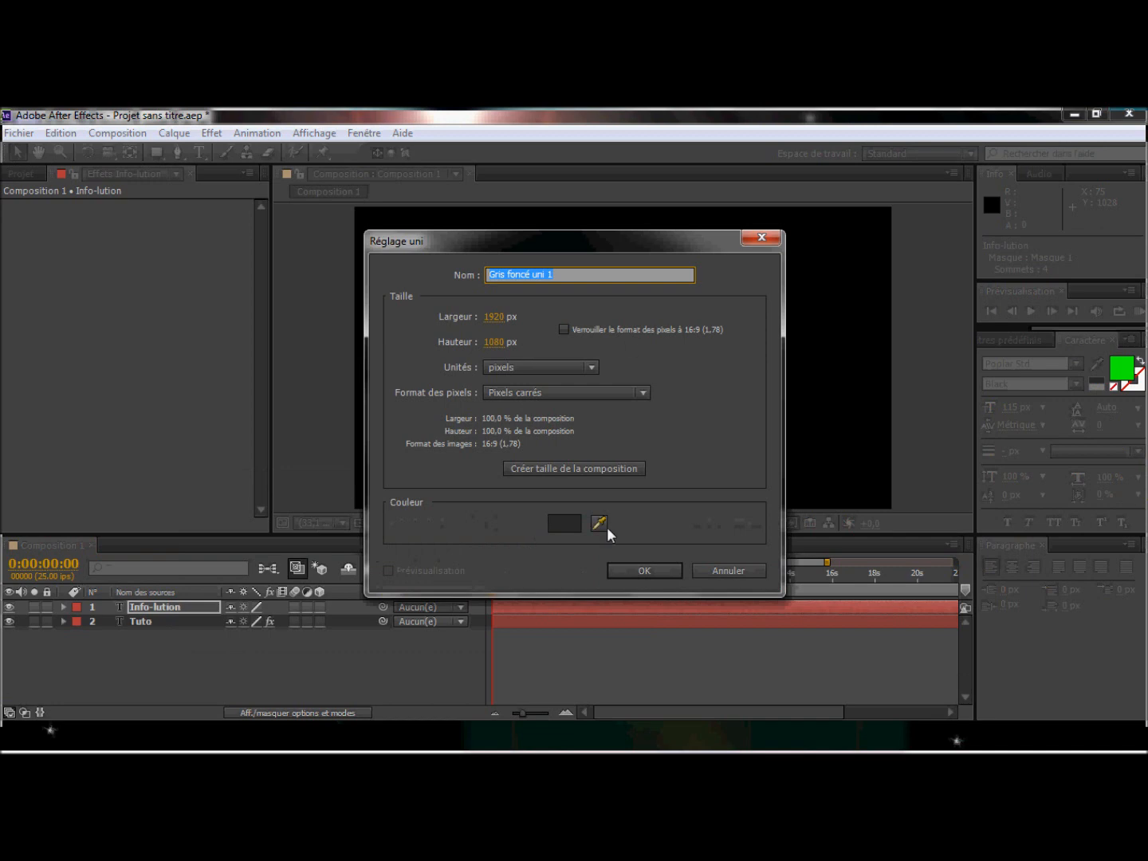
click(599, 523)
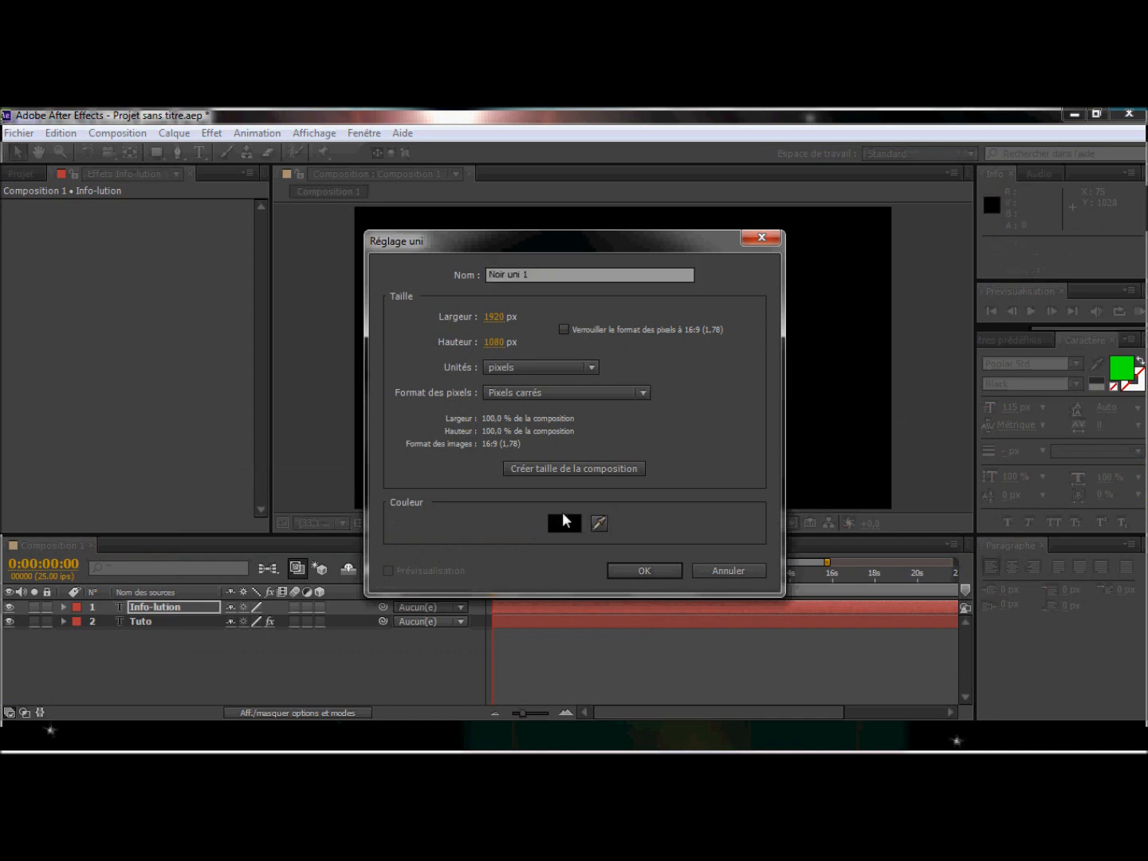
click(645, 569)
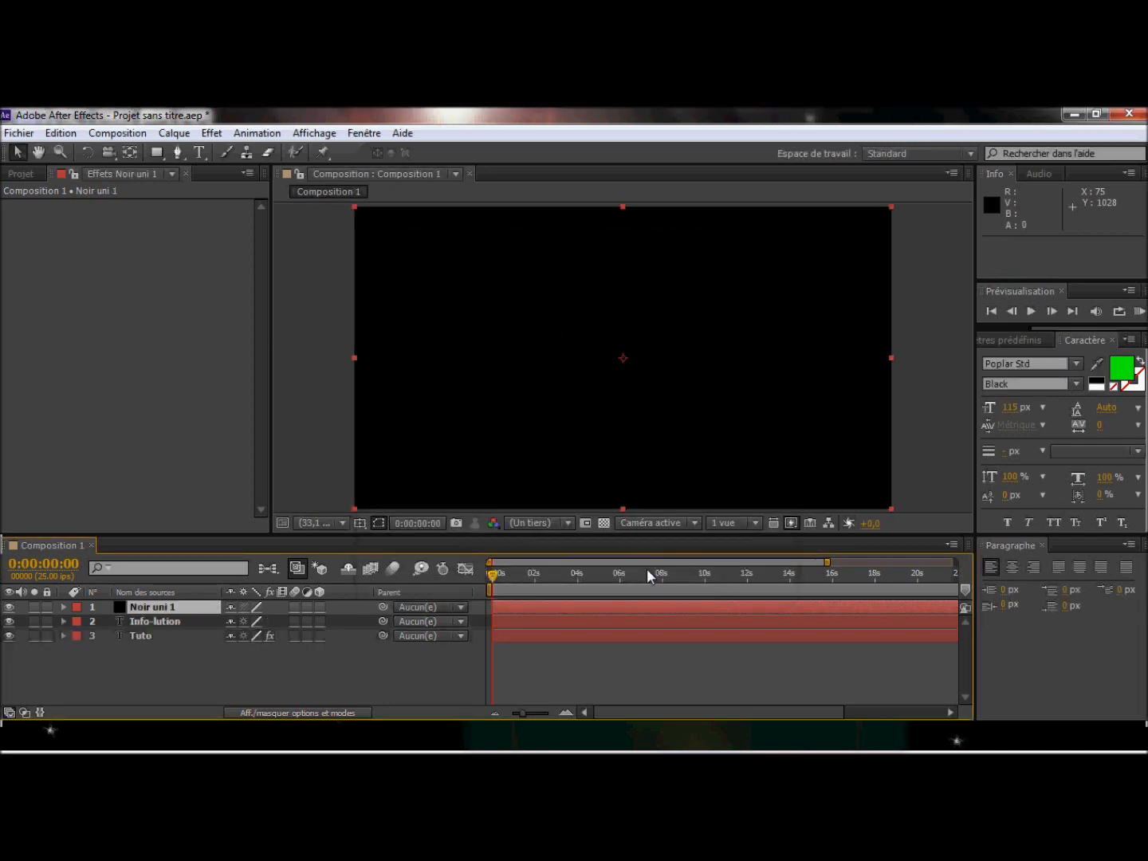
drag(127, 607, 138, 643)
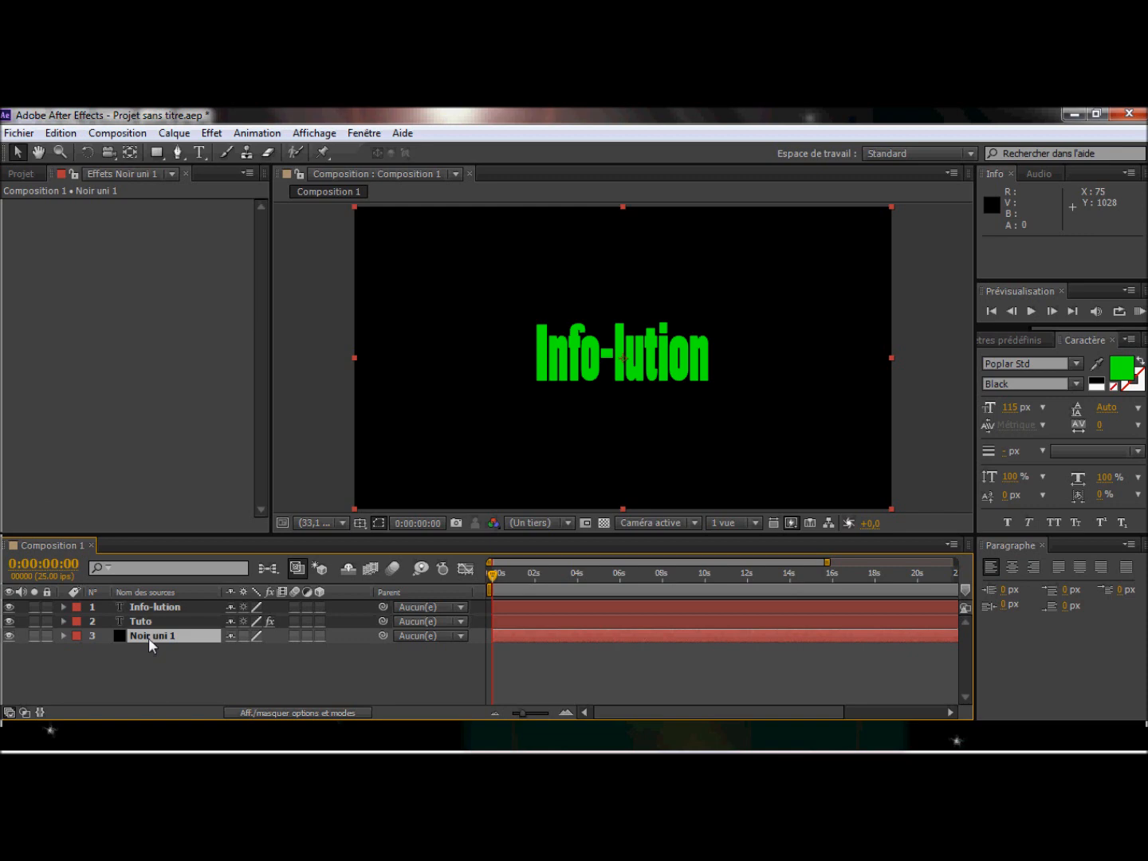
Apply Video Copilot's Optical Flares effect to the black solid layer Noir uni 1
right_click(148, 638)
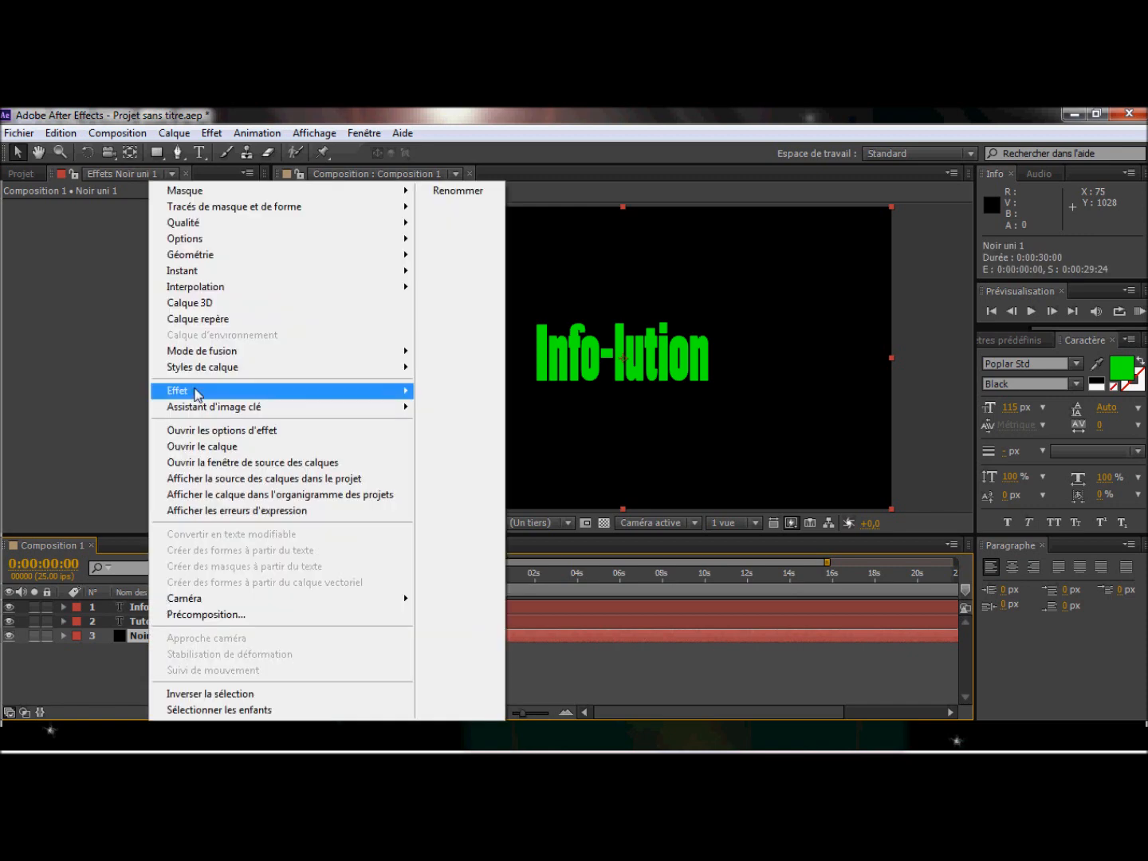
mouse_move(195, 392)
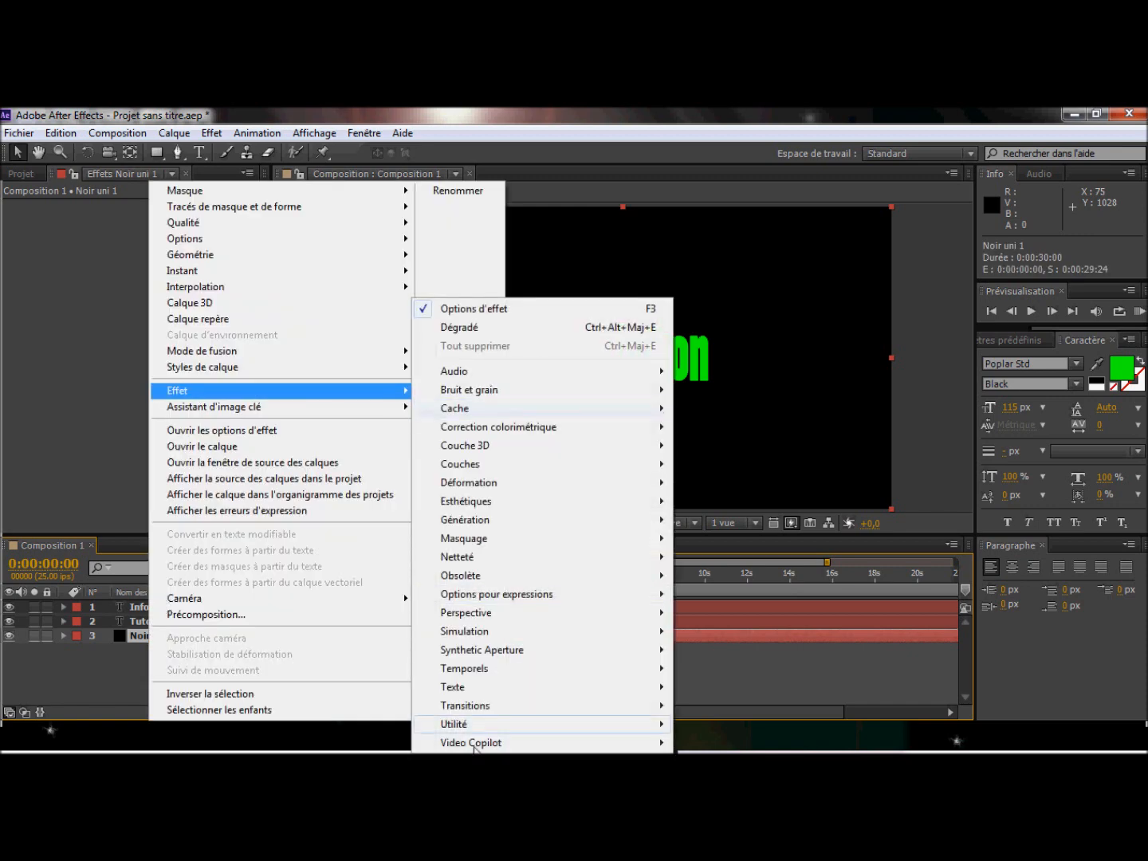
mouse_move(599, 743)
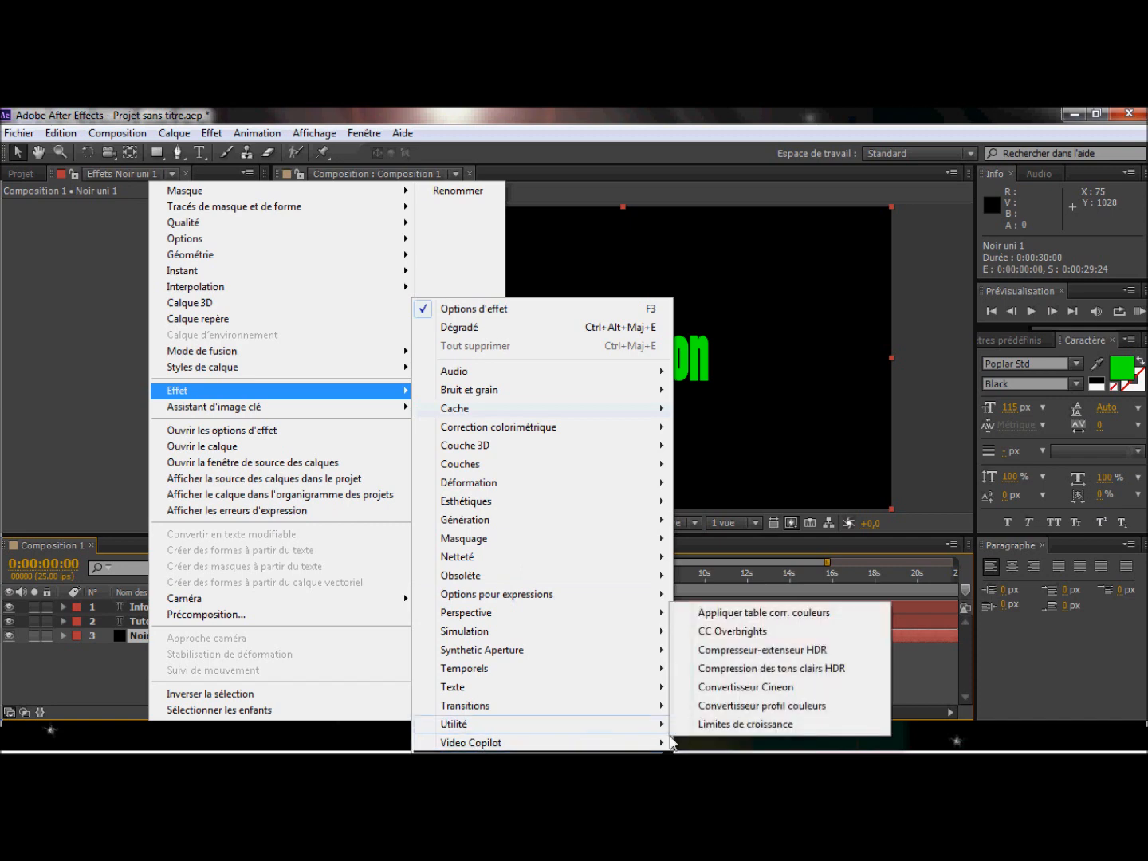
click(723, 743)
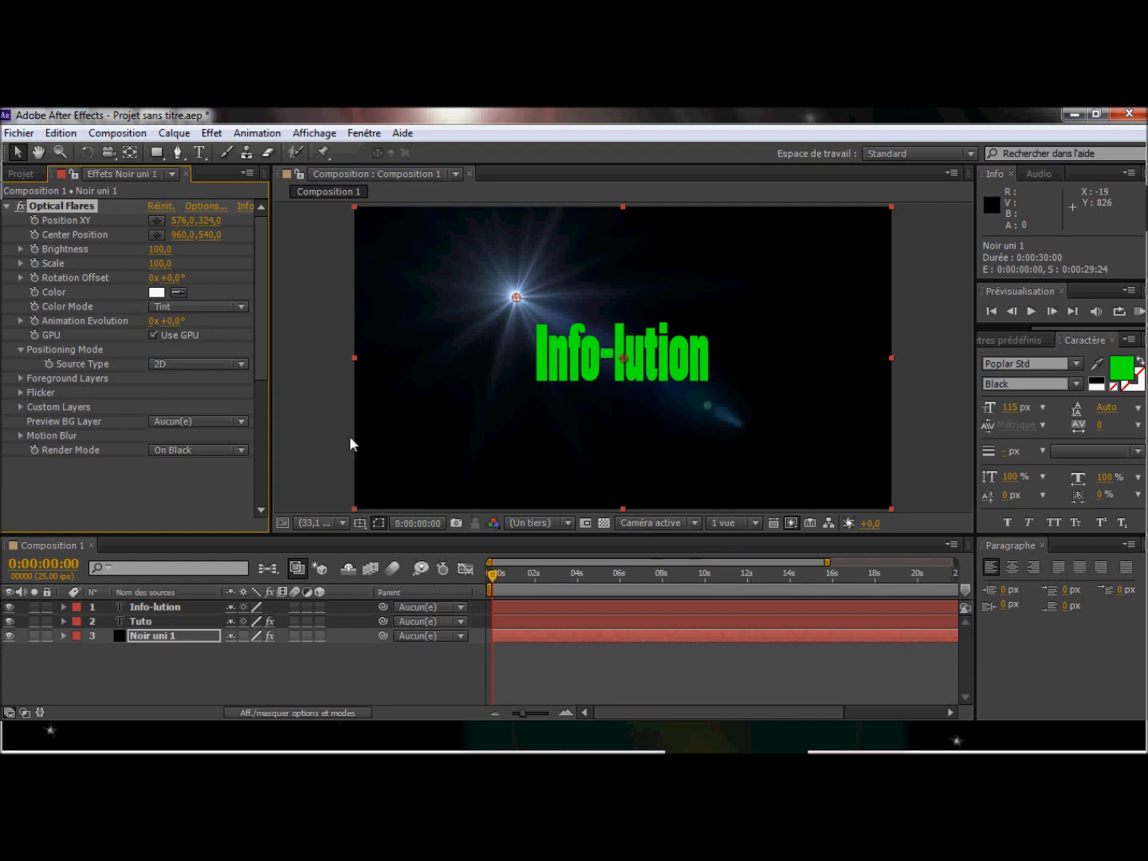
Place the flare at about 256, 593 with its centre at about 1066, 718, and raise Brightness to 171.8
drag(516, 298, 427, 373)
drag(629, 357, 653, 405)
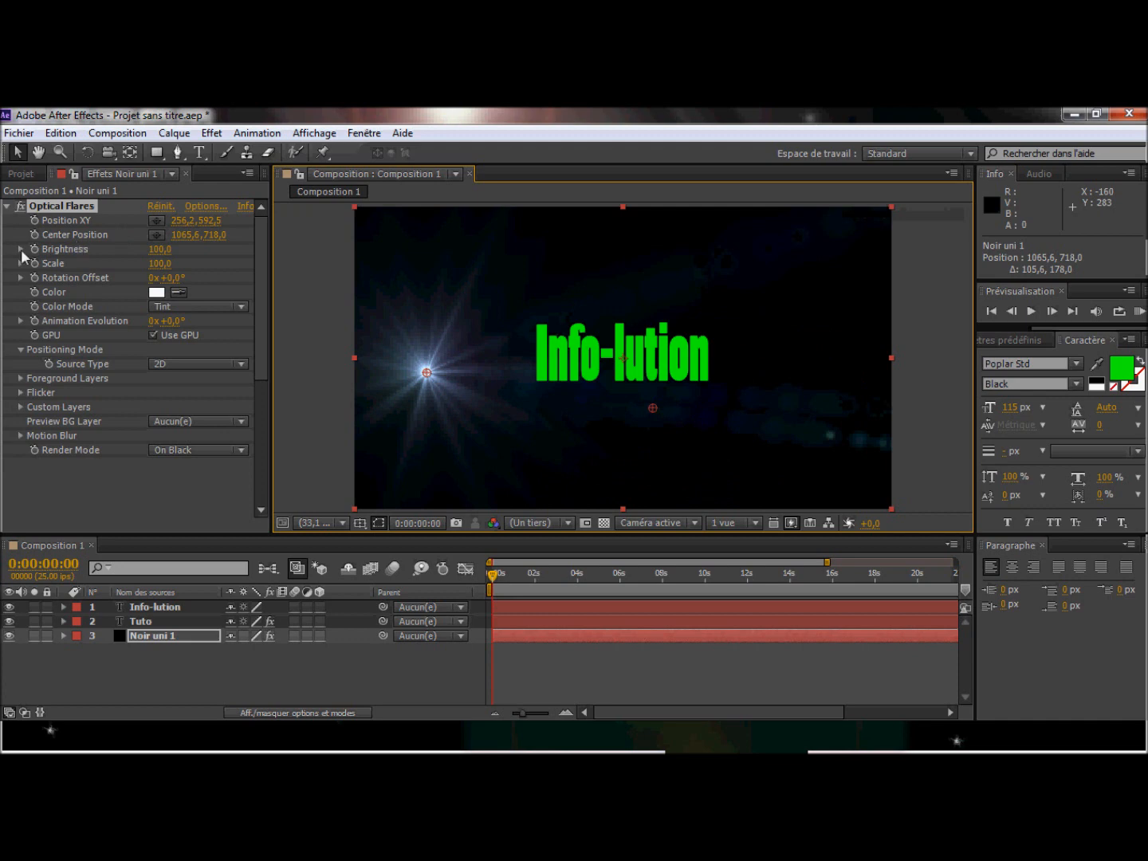
click(46, 249)
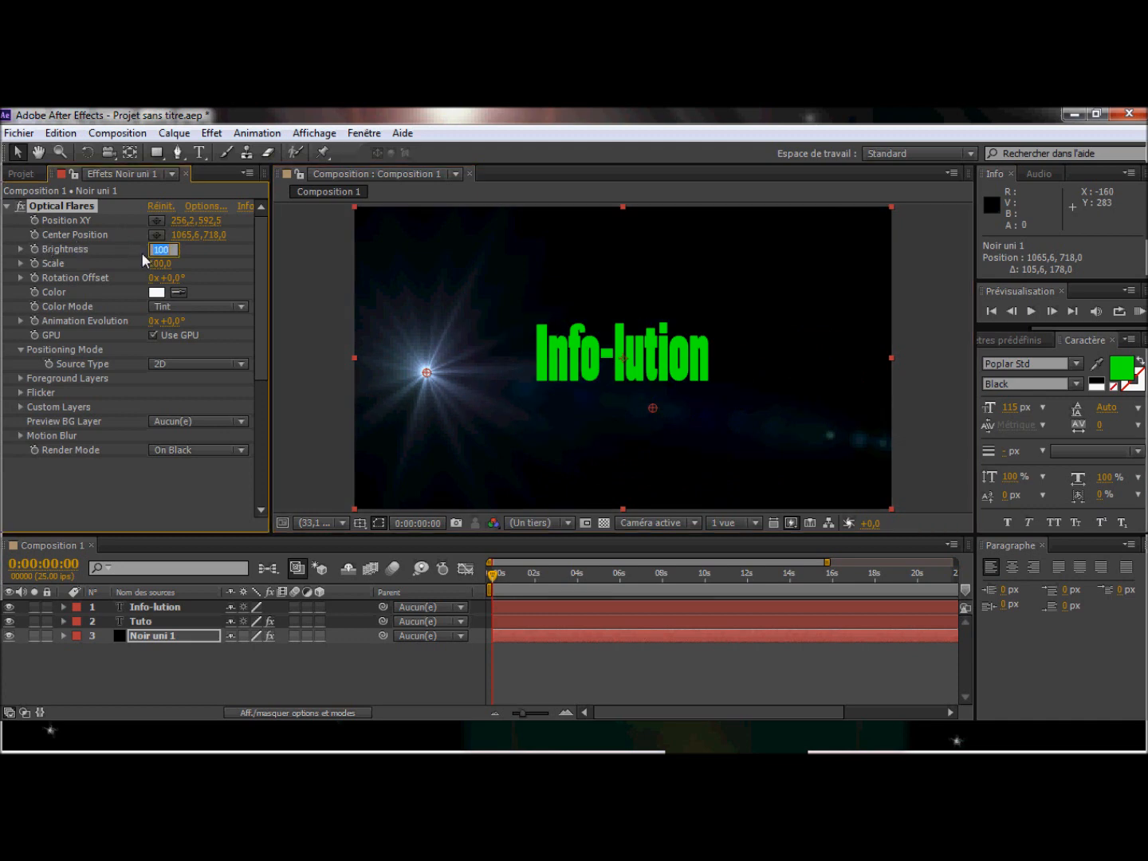
click(21, 250)
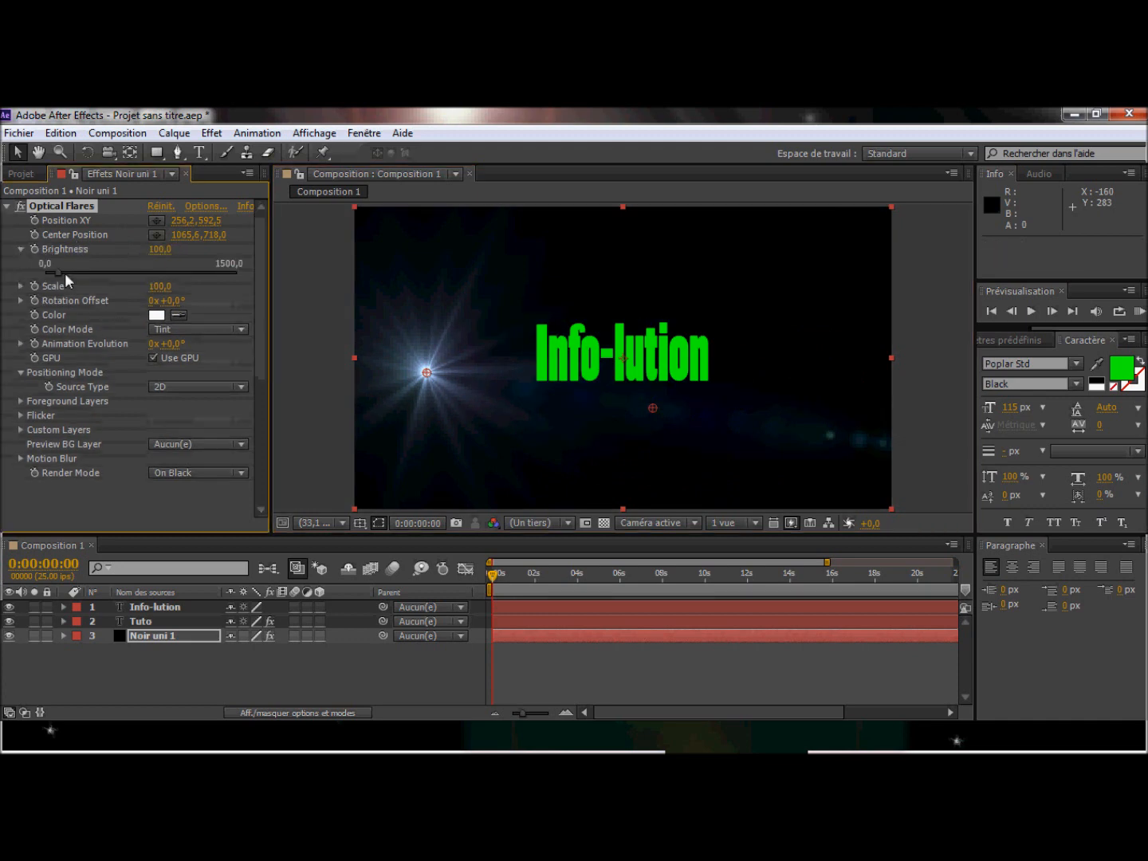
mouse_move(86, 270)
mouse_down()
mouse_move(135, 271)
mouse_move(74, 278)
mouse_up()
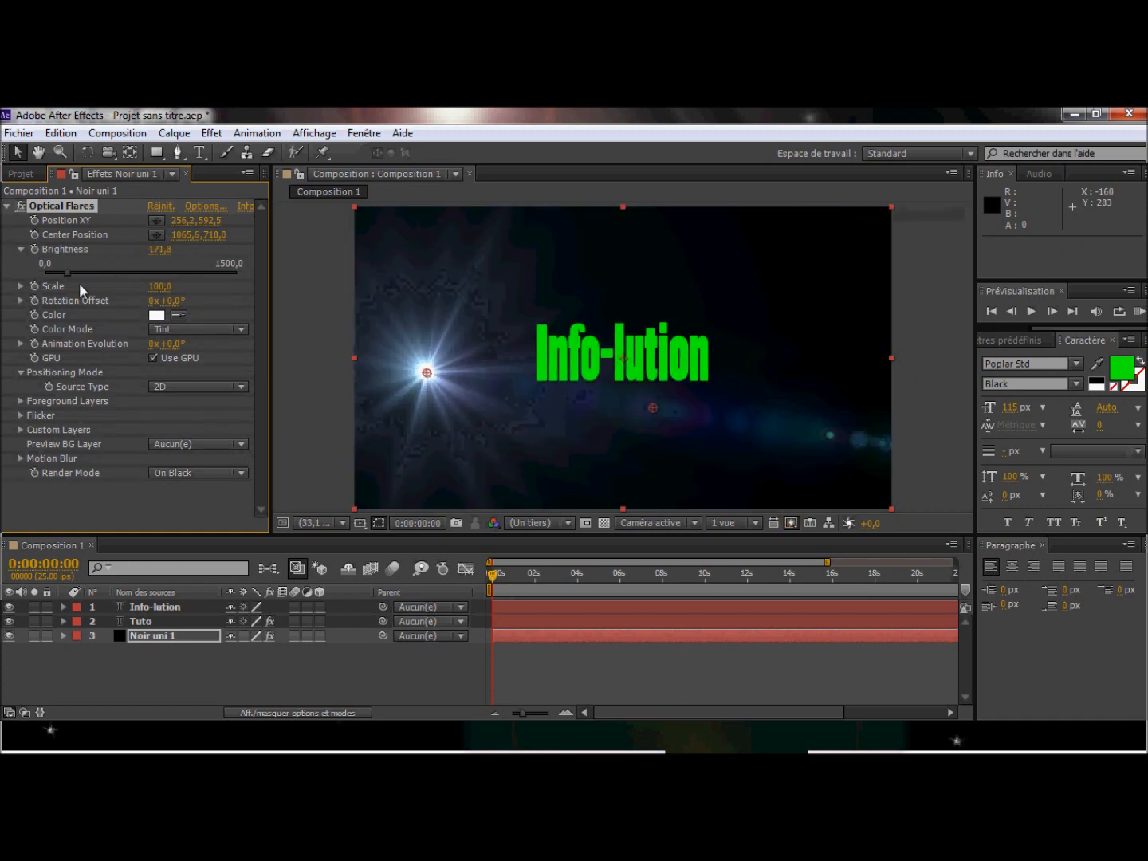
Set the Optical Flares color to green 05FB05, sampled from the text fill color
click(156, 315)
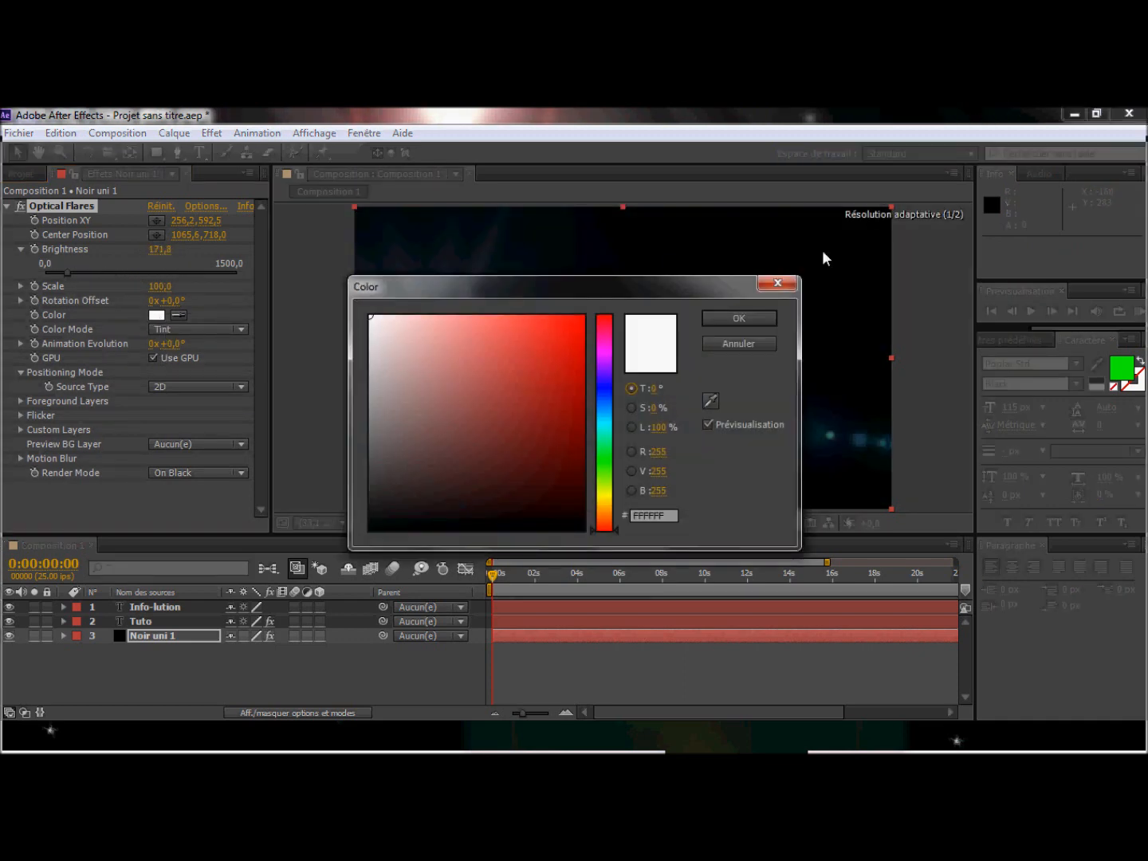
click(710, 400)
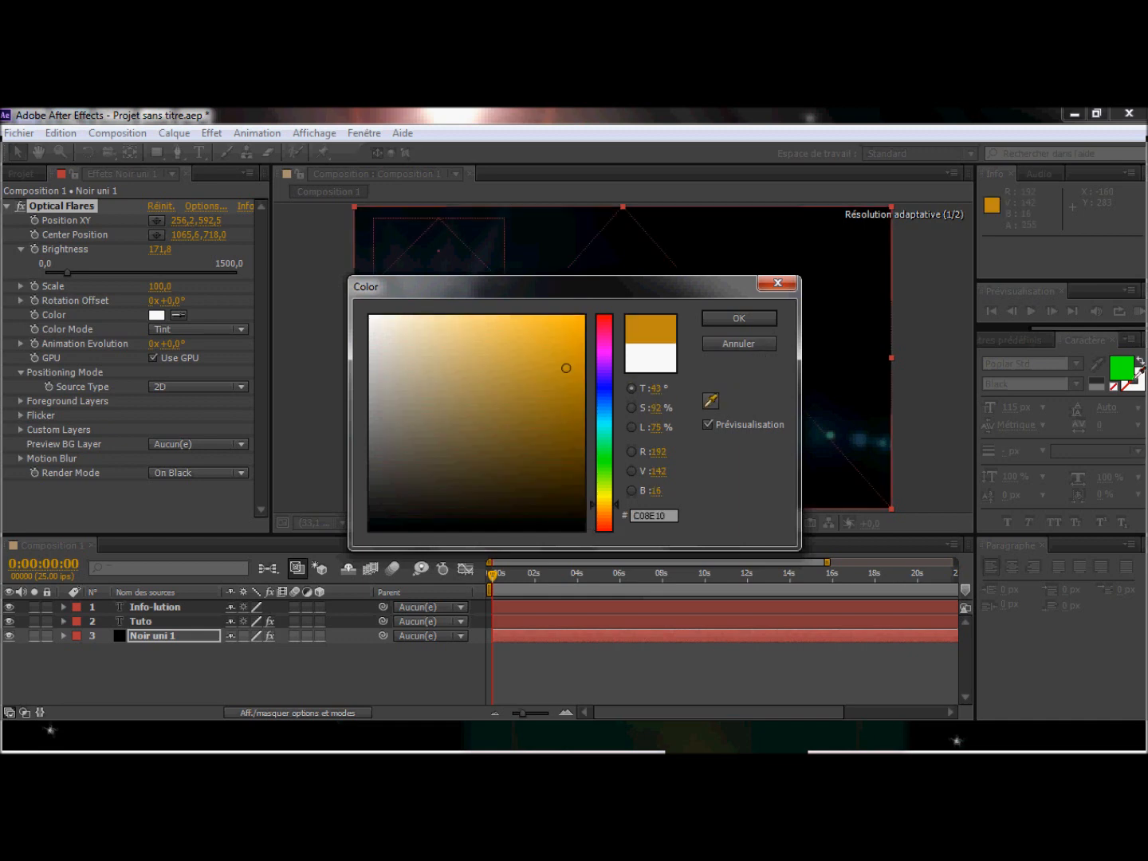
click(1131, 369)
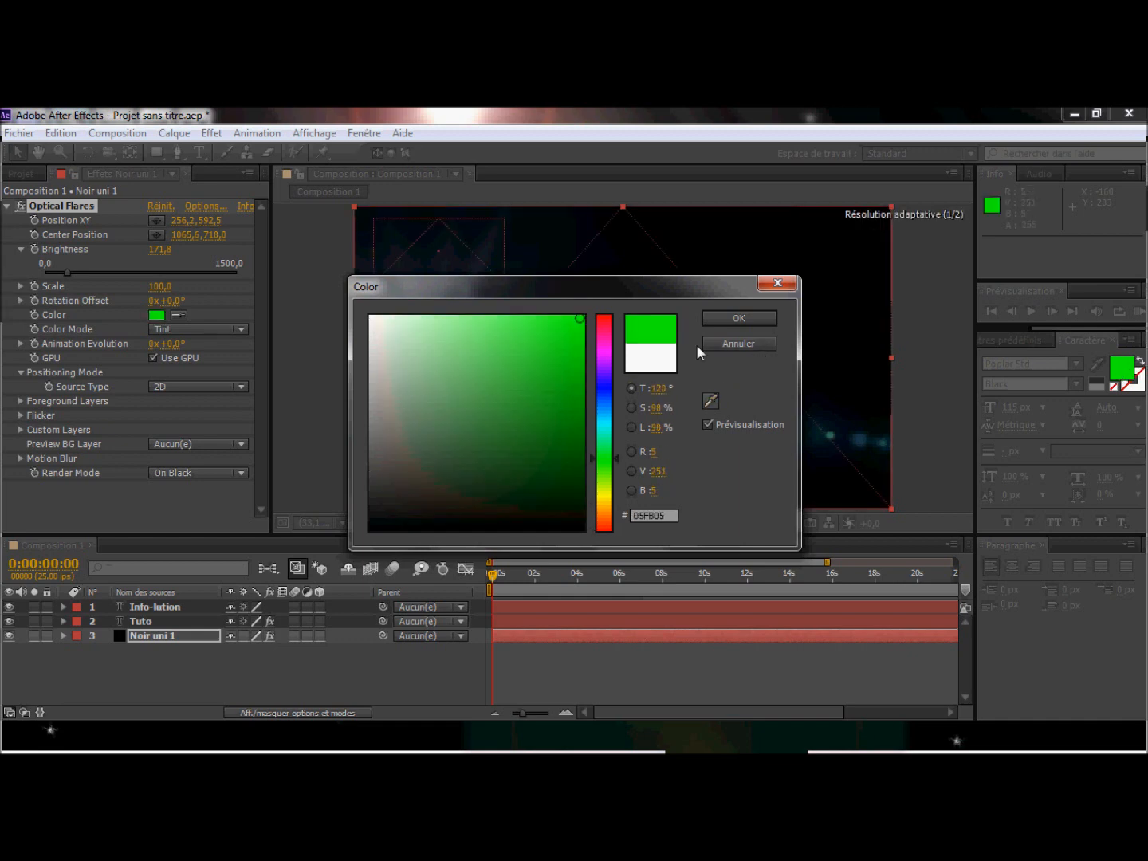
click(739, 318)
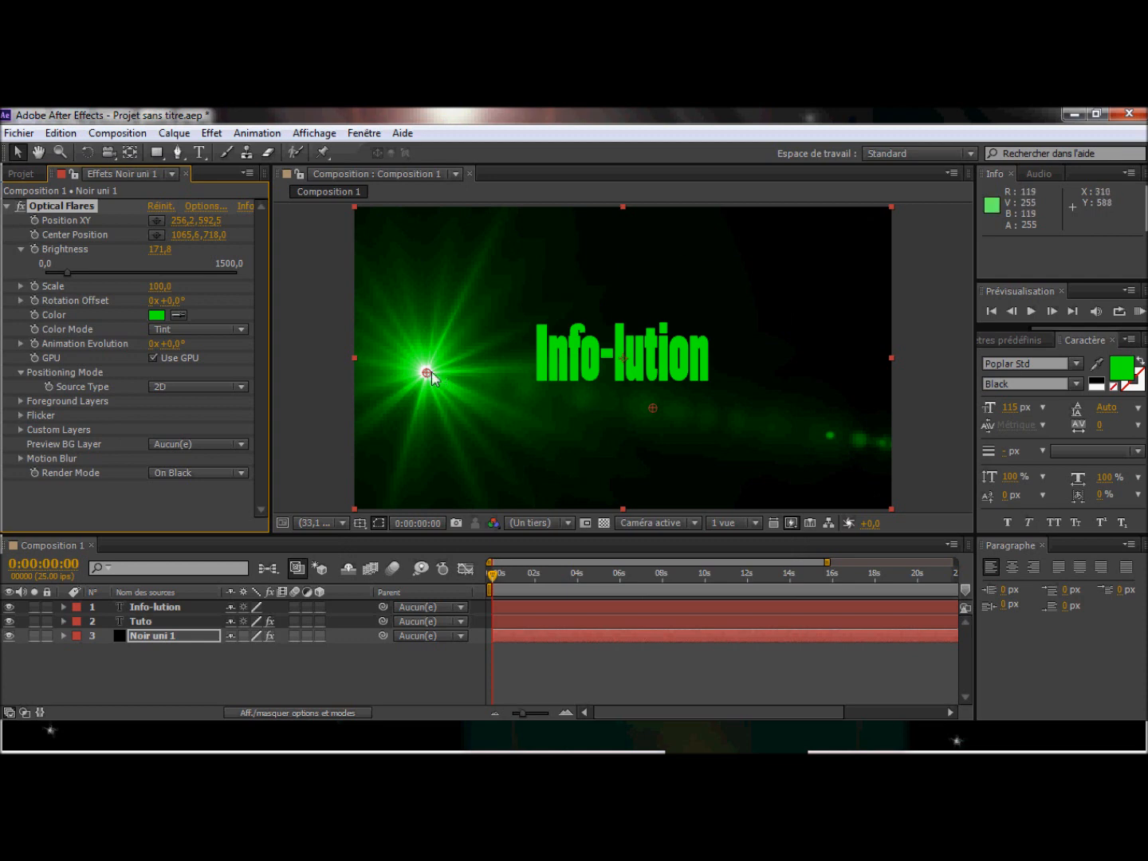
Place the flare on the text at about 959, 535 with its centre at about 966, 736, and lower Brightness to 0
drag(444, 370, 623, 363)
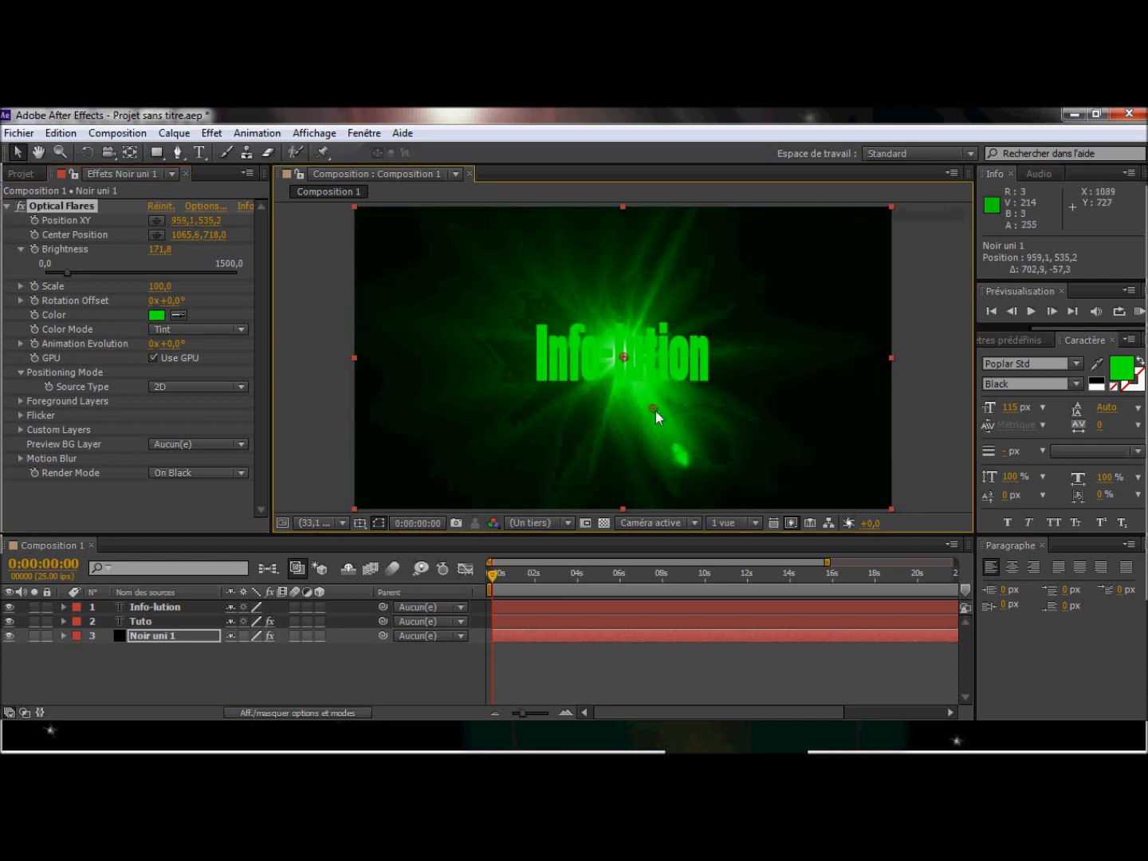
drag(654, 411, 625, 413)
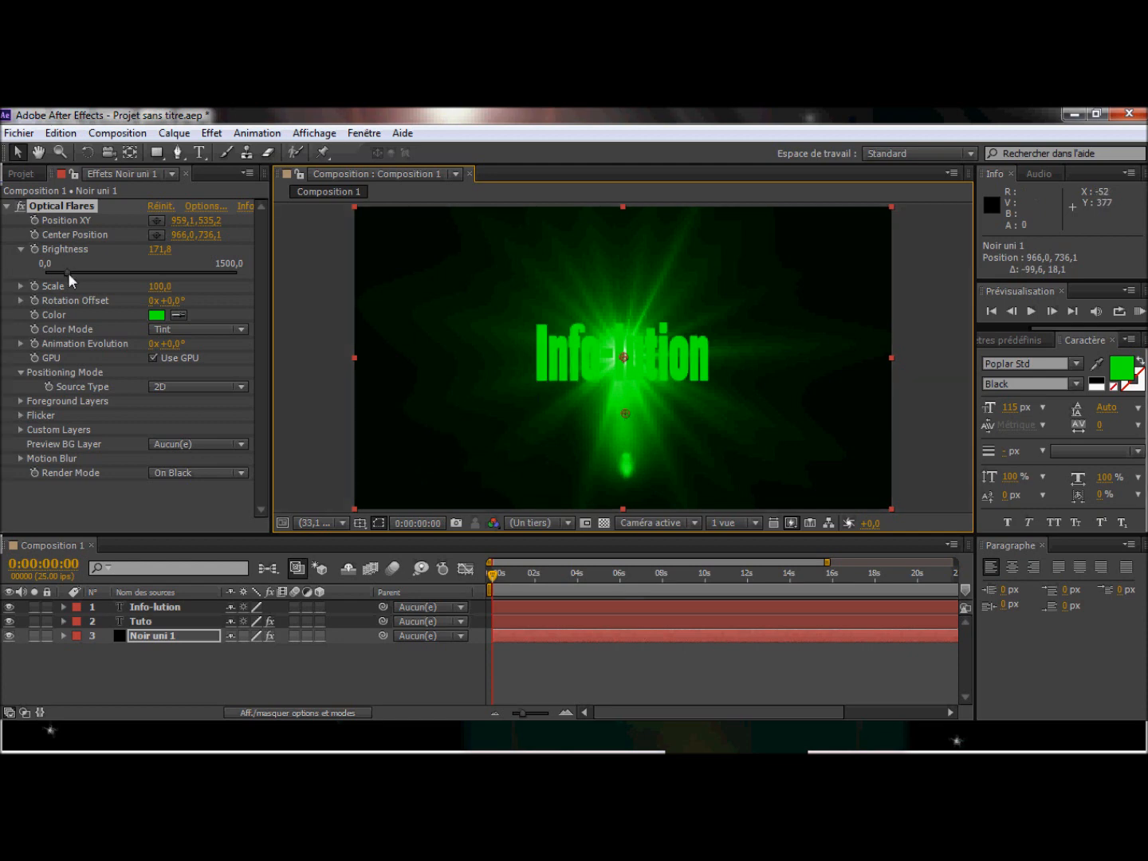
drag(68, 273, 27, 272)
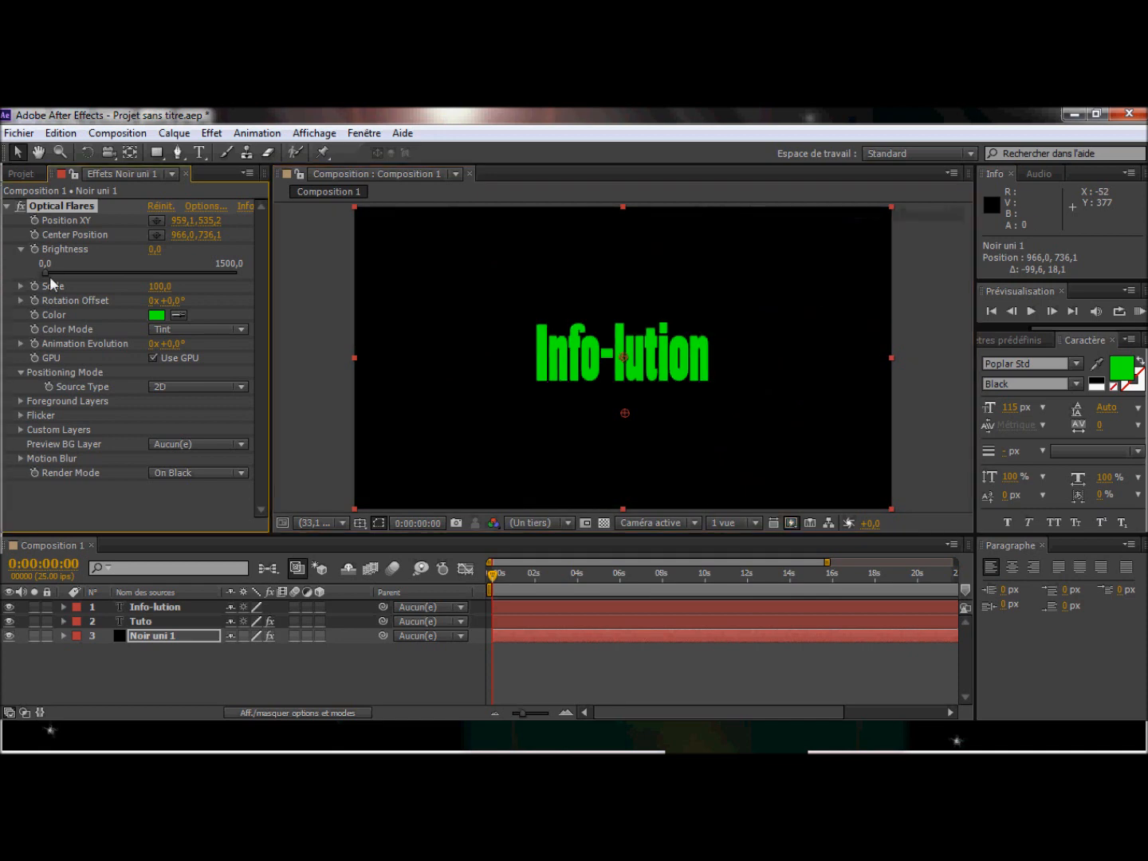
Select Masque 1 on the Info-lution layer and move it over the Info-lution text
click(590, 358)
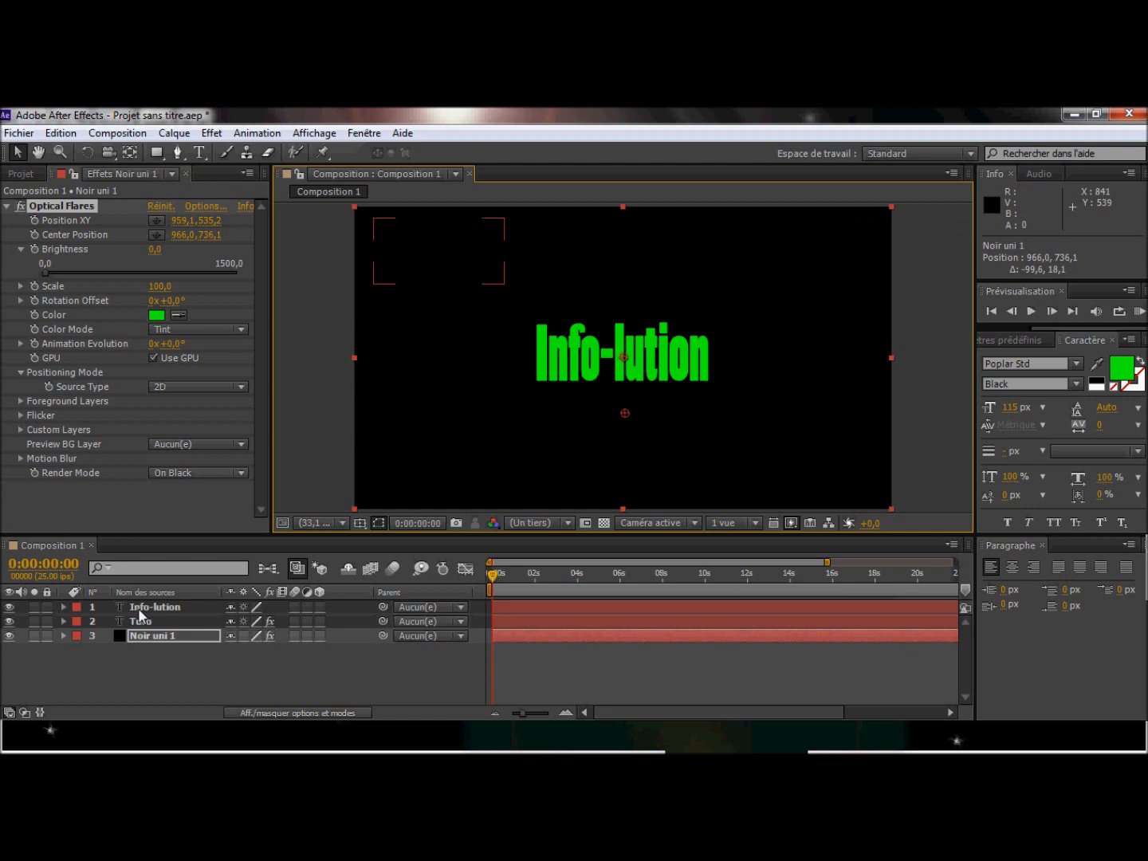
click(139, 621)
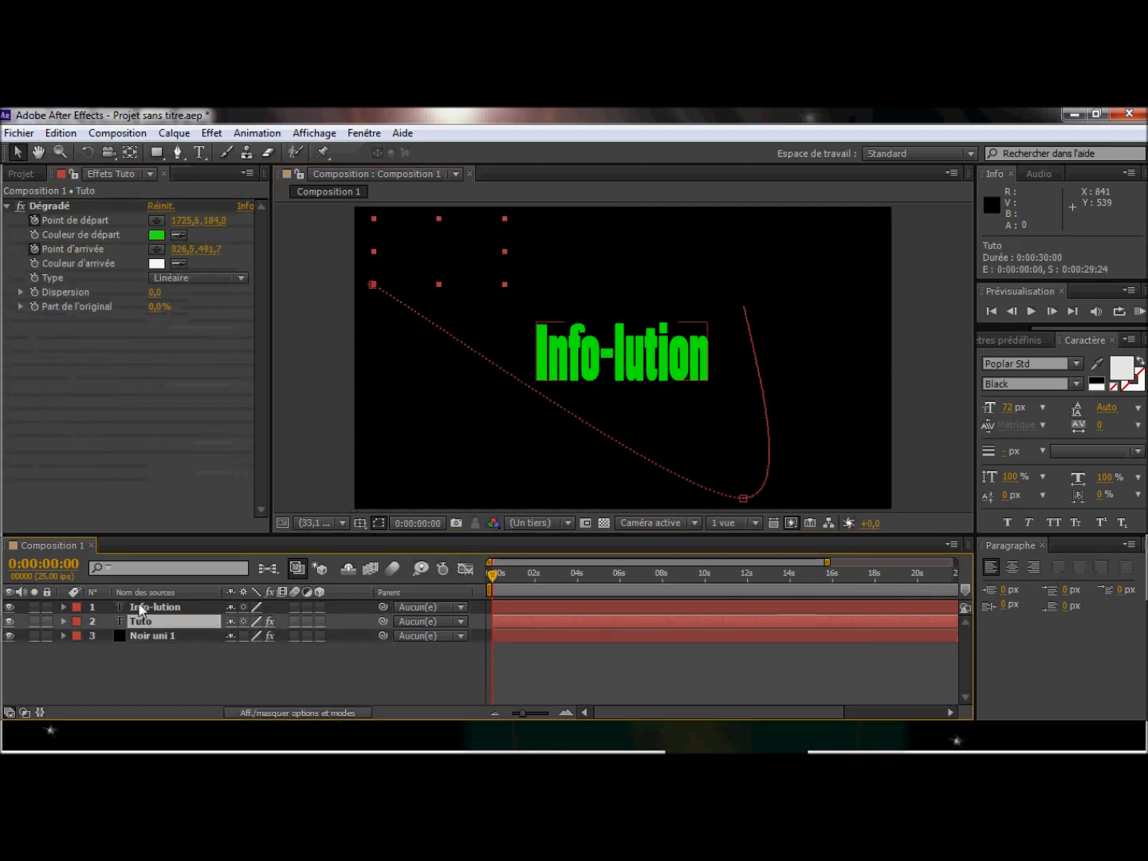
click(144, 607)
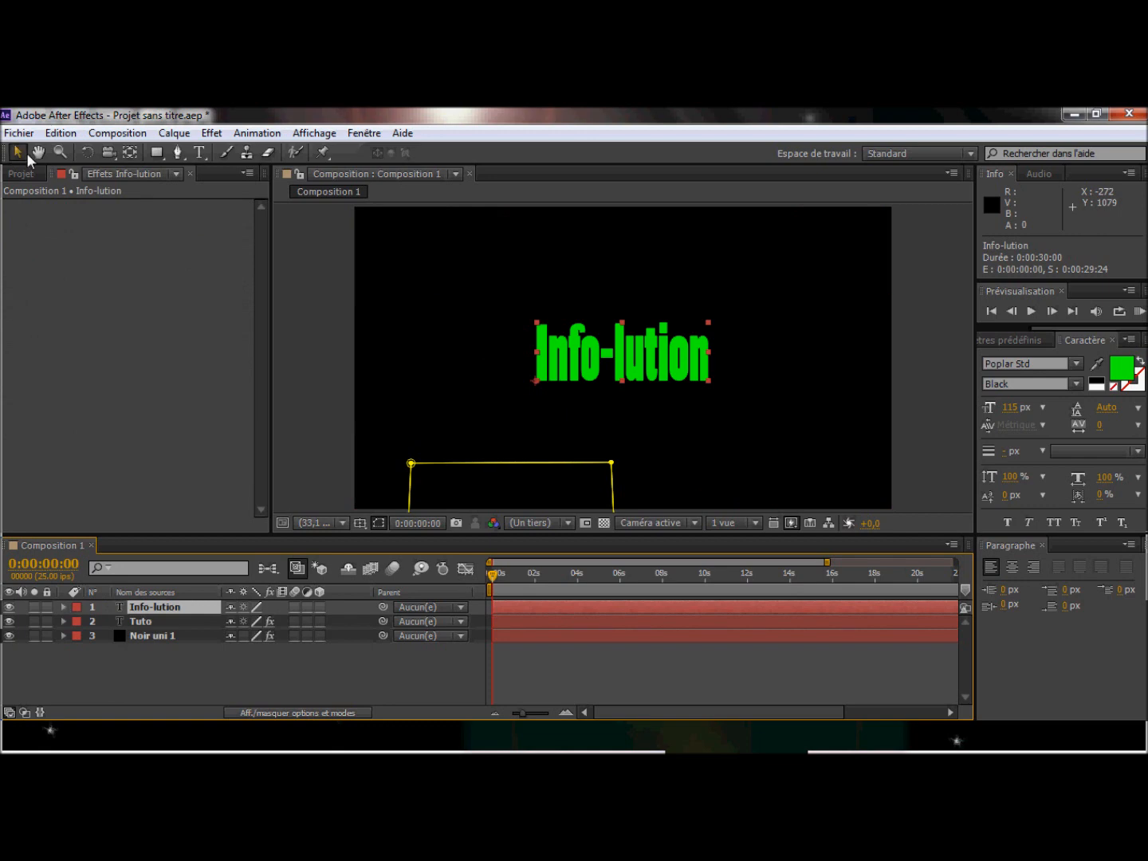
click(64, 608)
click(139, 649)
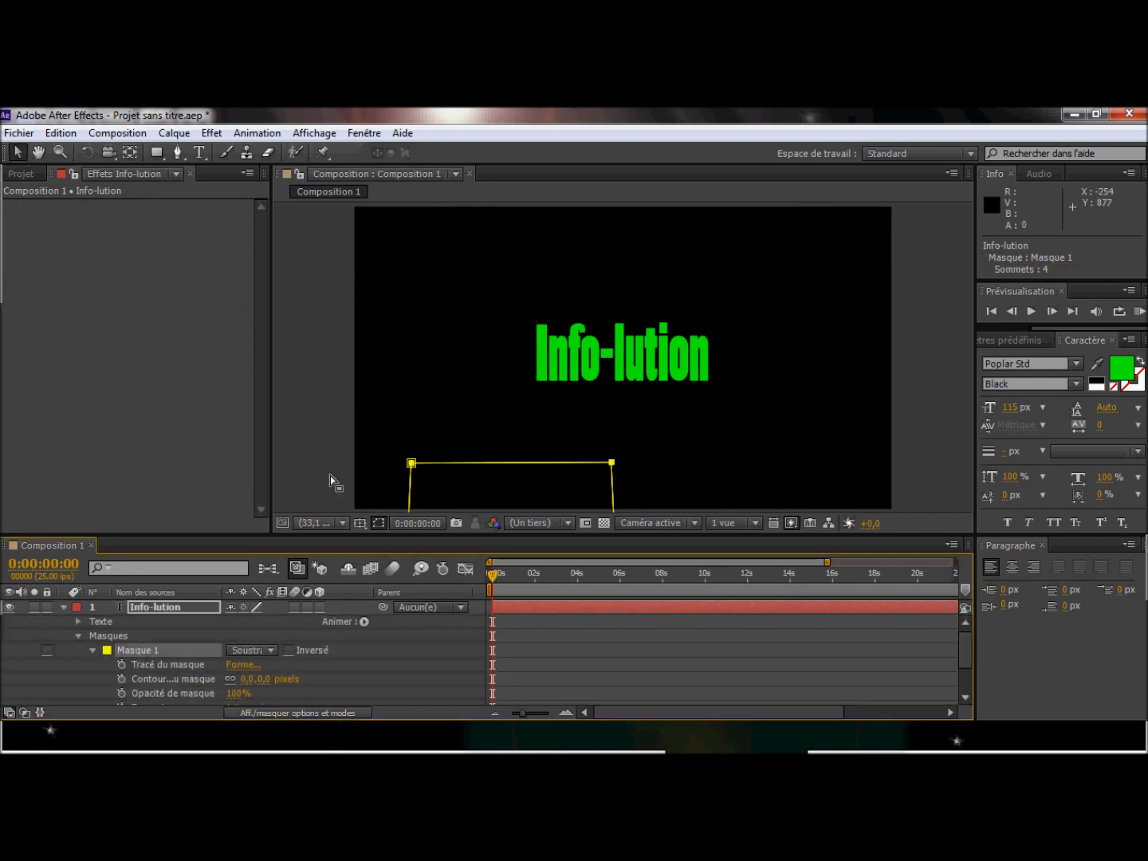
drag(411, 462, 527, 318)
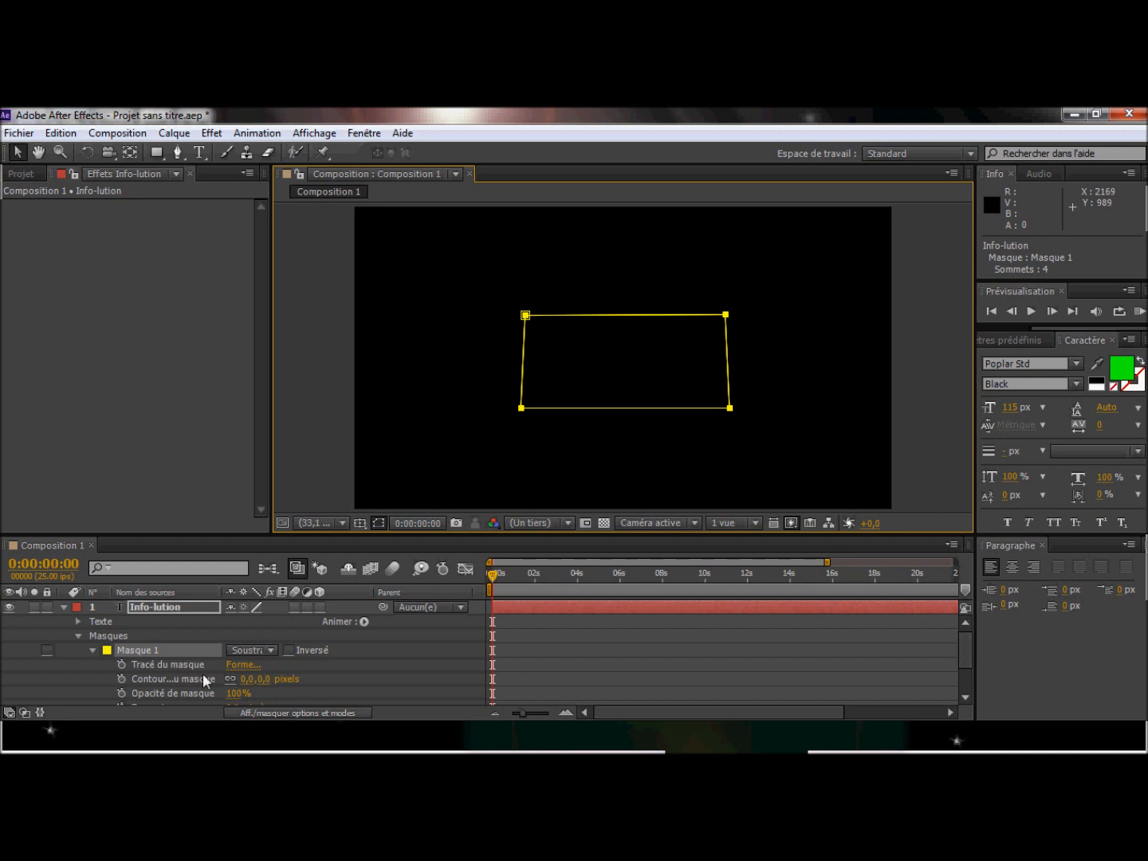
Keyframe Masque 1's path over the text at 0:00:00:00 and 0:00:07:24, and below the text at 0:00:08:07
click(121, 664)
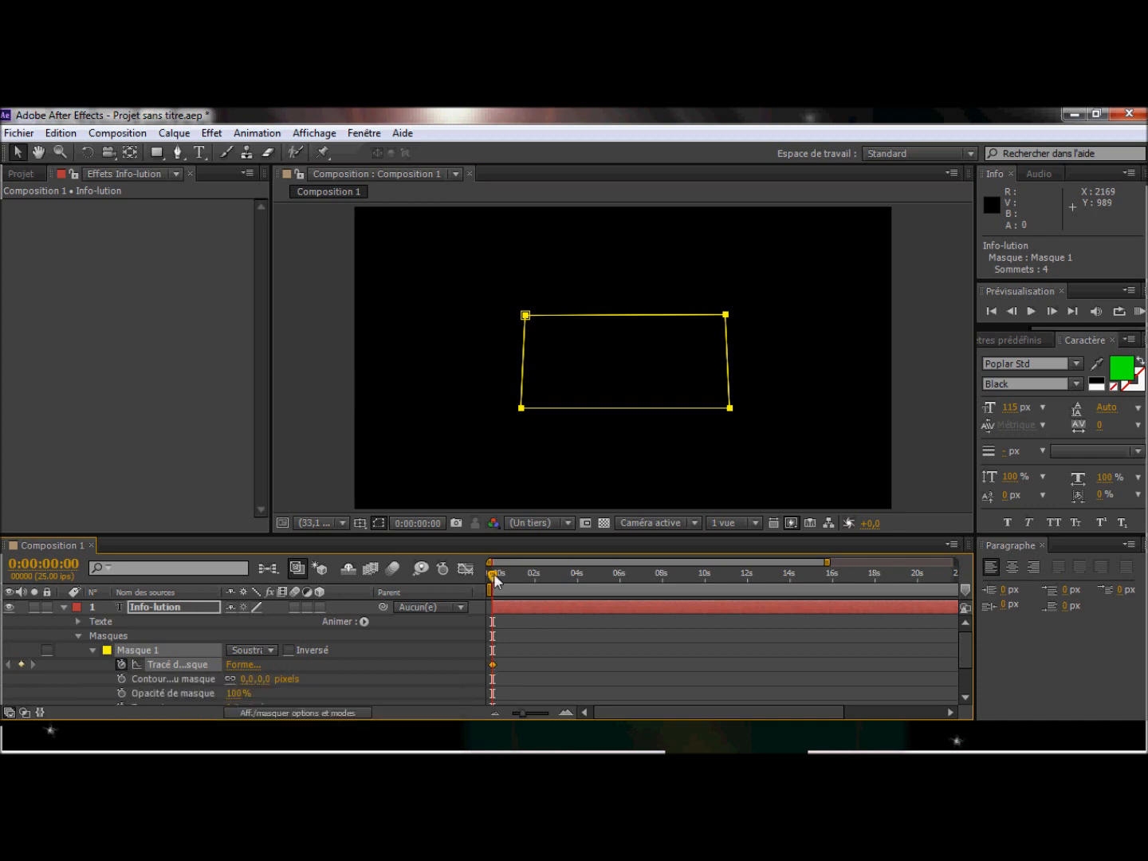
drag(494, 573, 663, 584)
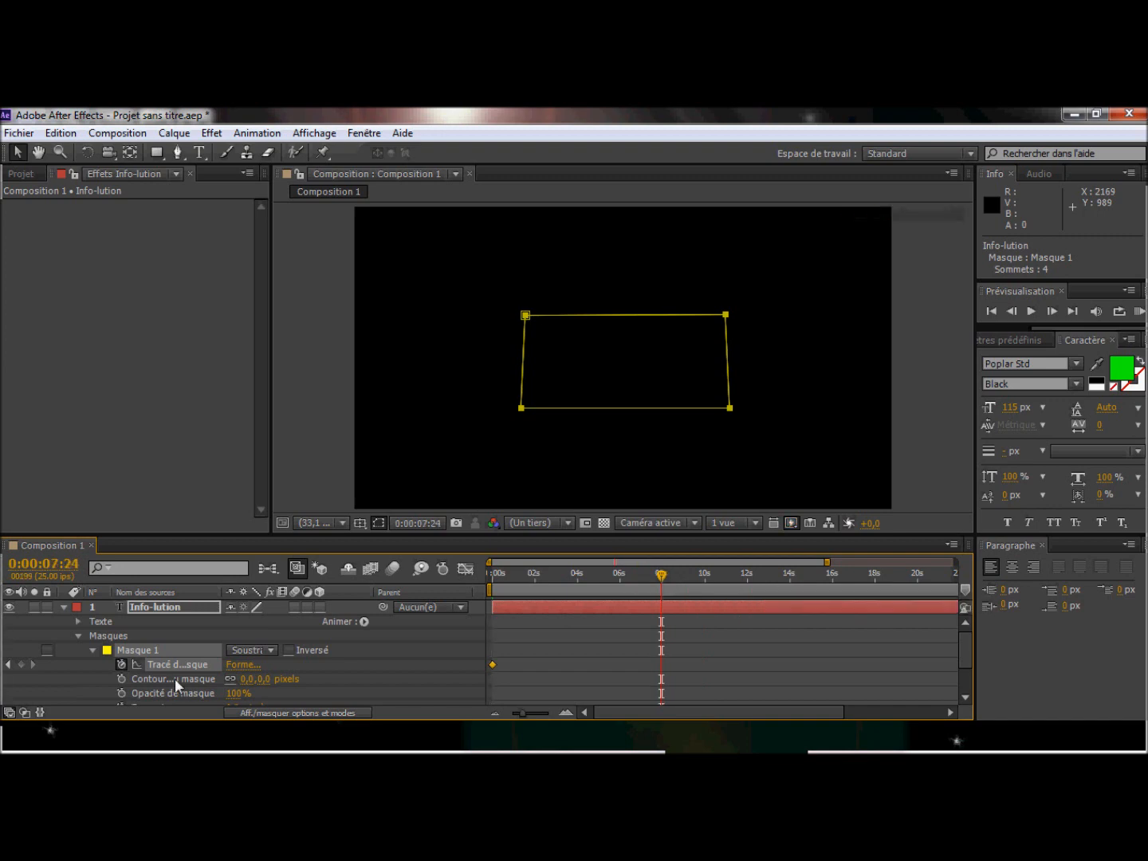
drag(526, 318, 526, 323)
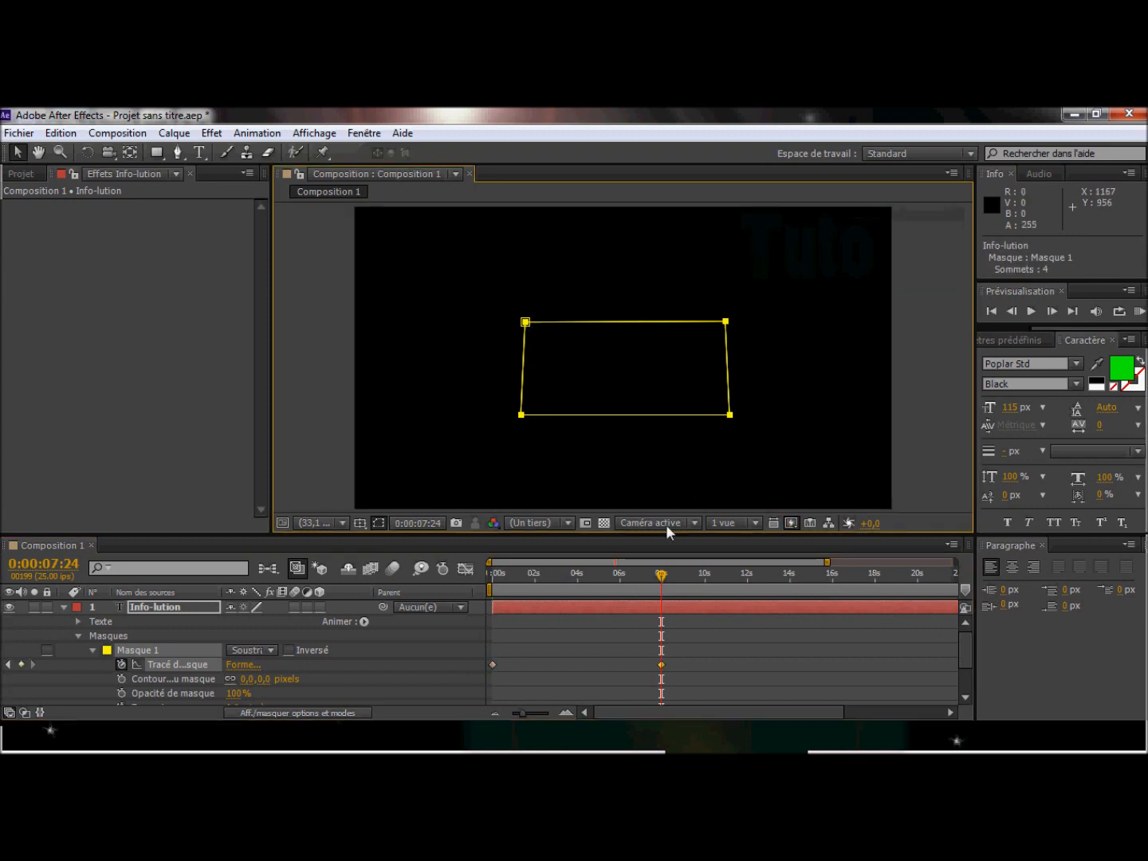
mouse_move(662, 575)
mouse_down()
mouse_move(677, 576)
mouse_move(669, 581)
mouse_up()
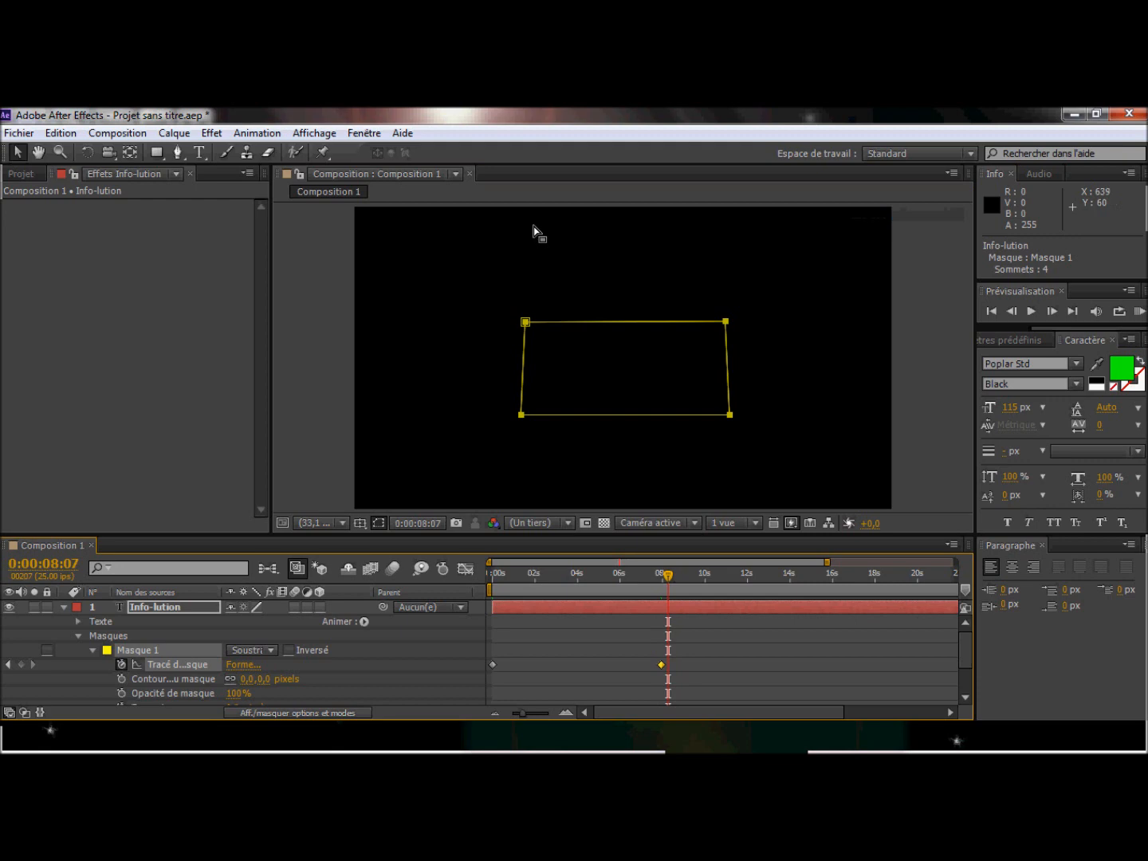
drag(525, 322, 524, 445)
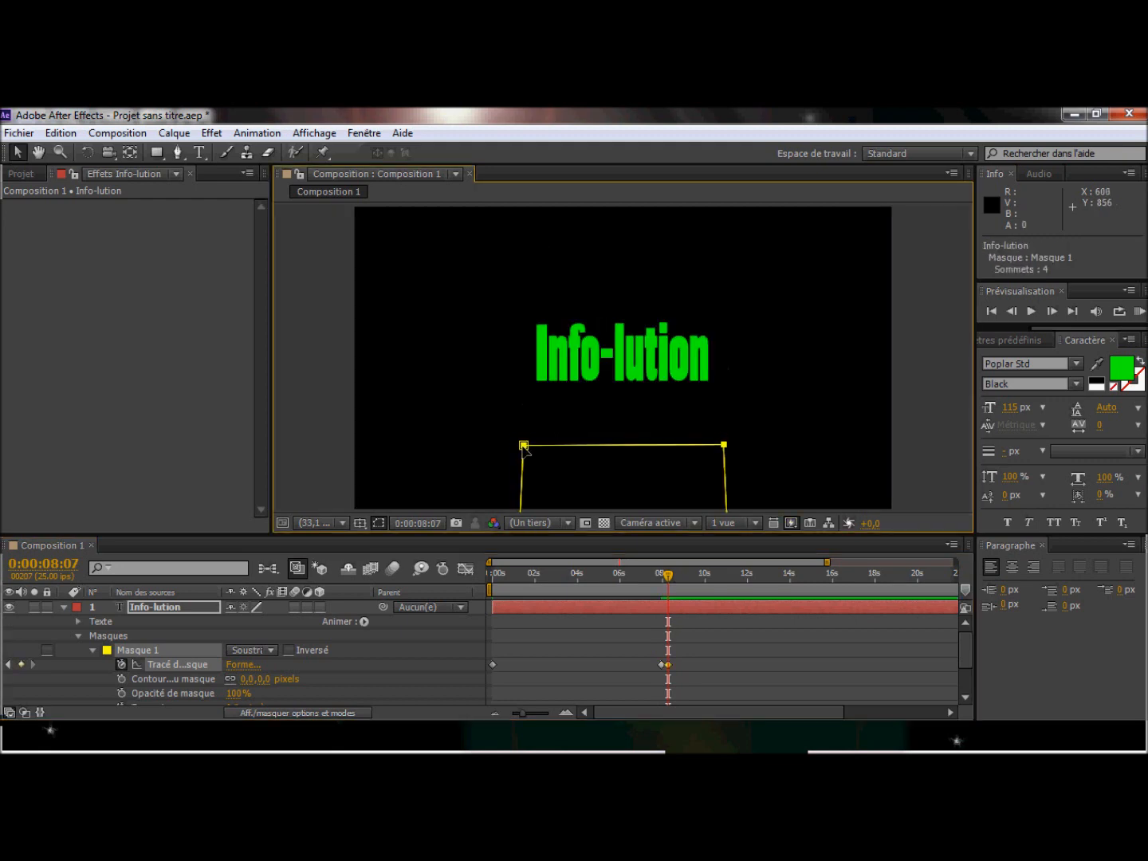
Start animating the Optical Flares Brightness on Noir uni 1 with a keyframe of 0 at 0:00:06:19
click(60, 605)
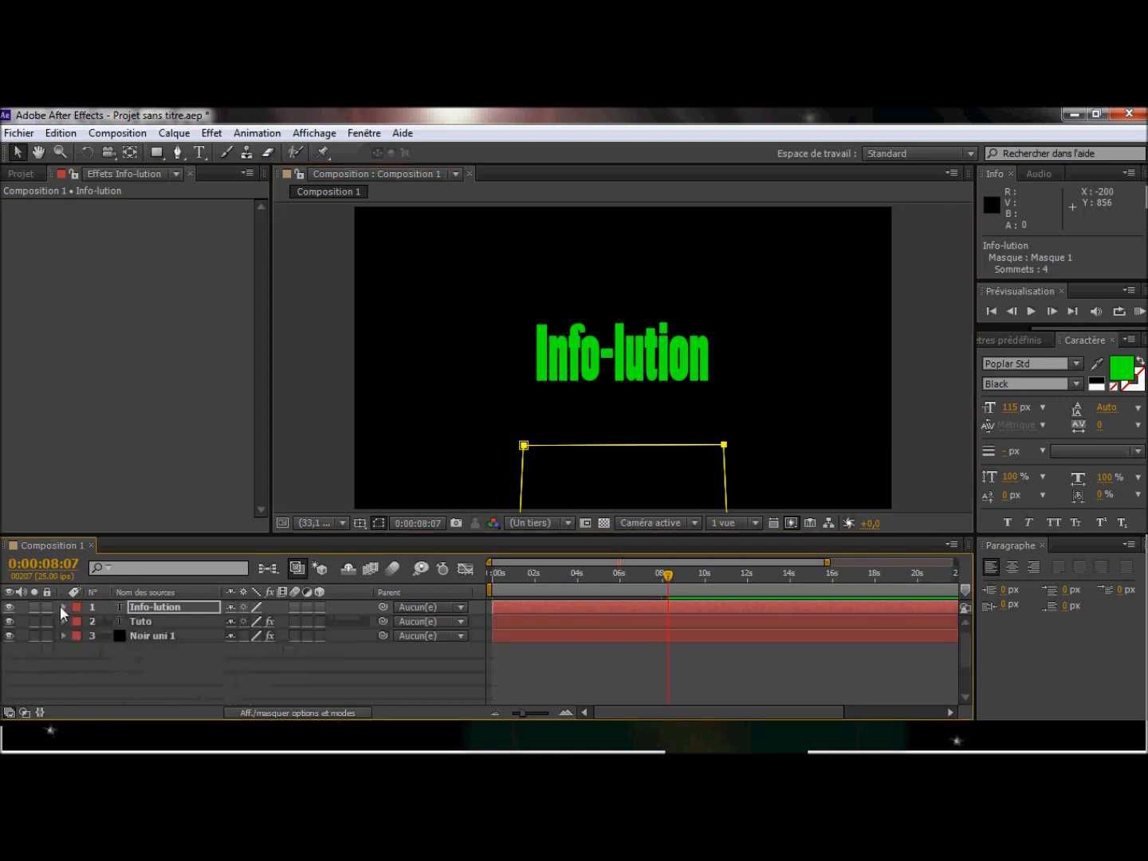
click(60, 605)
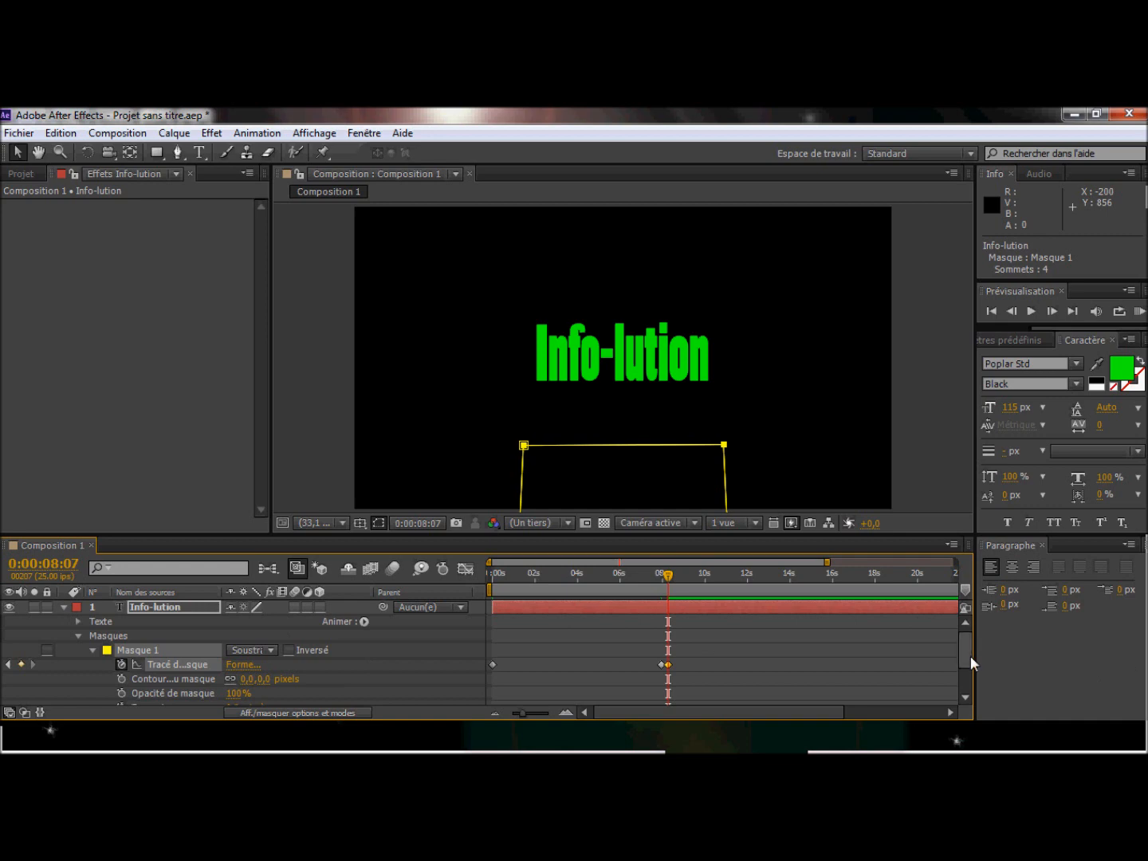
drag(970, 655, 977, 689)
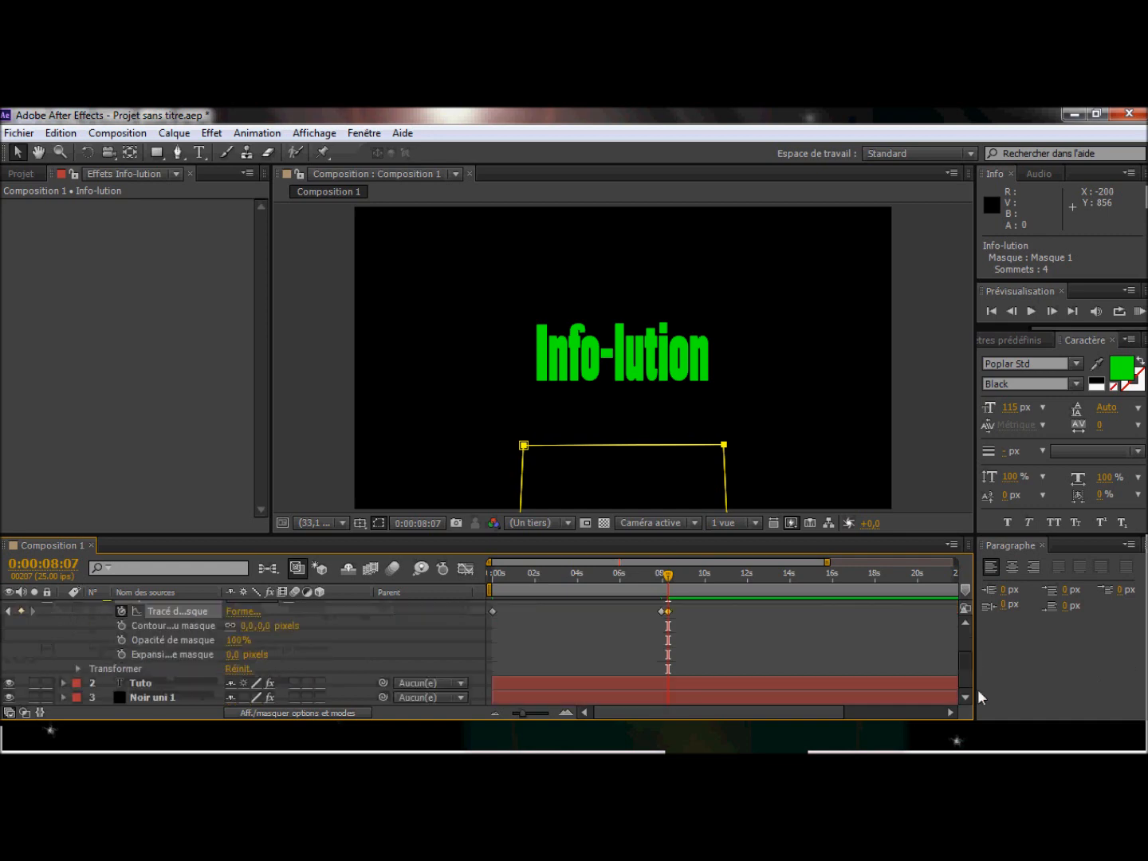
click(60, 696)
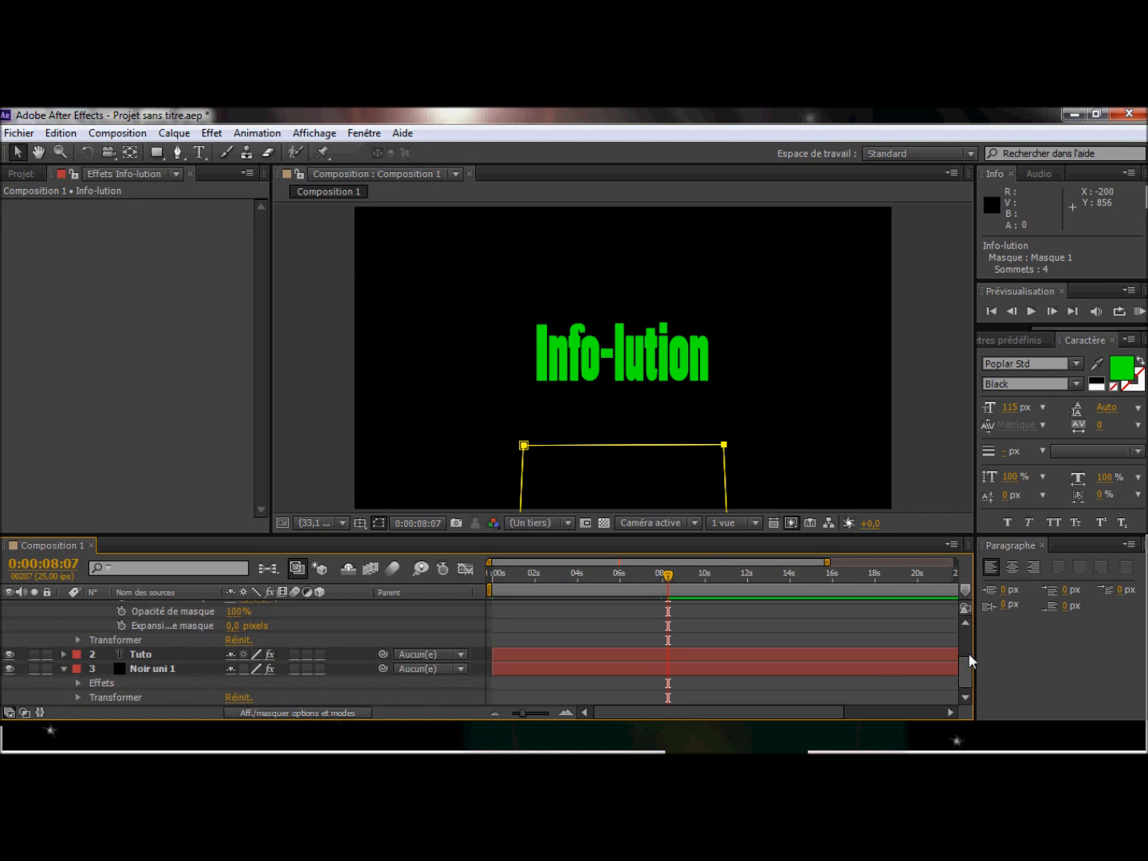
drag(969, 657, 970, 635)
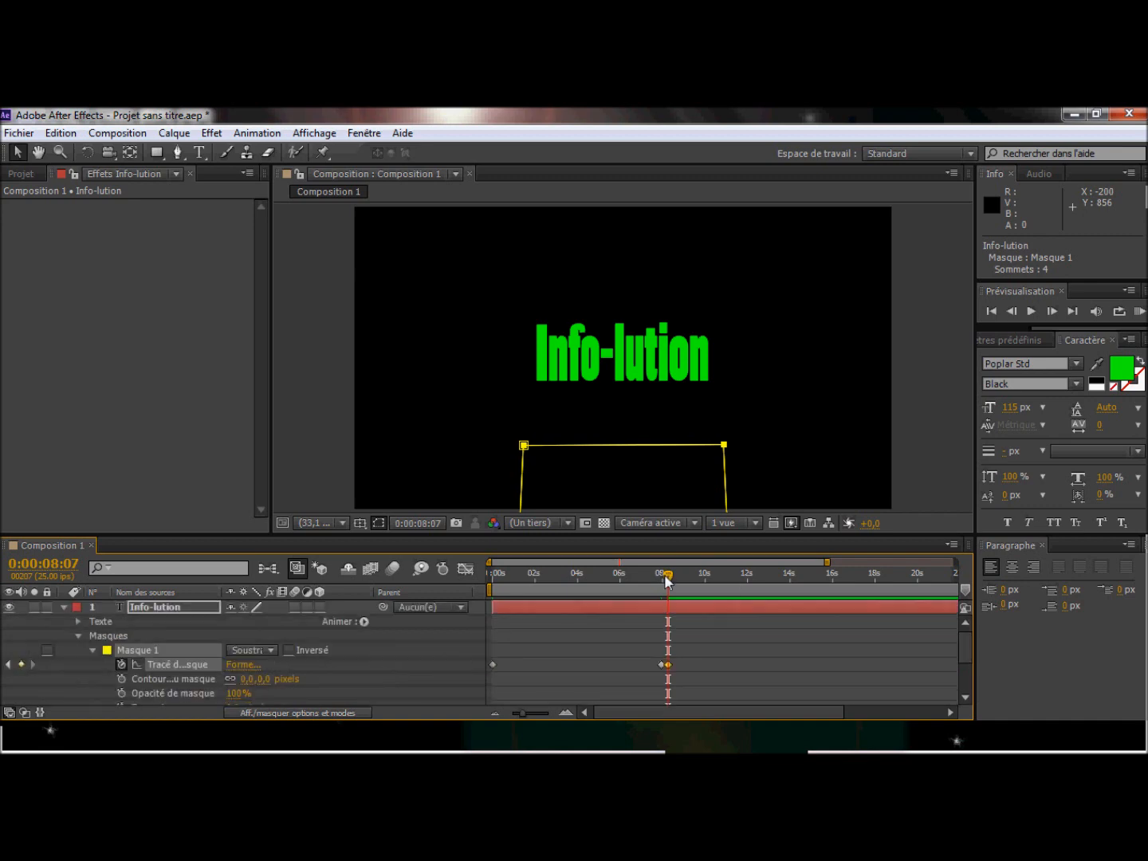
drag(666, 579, 662, 580)
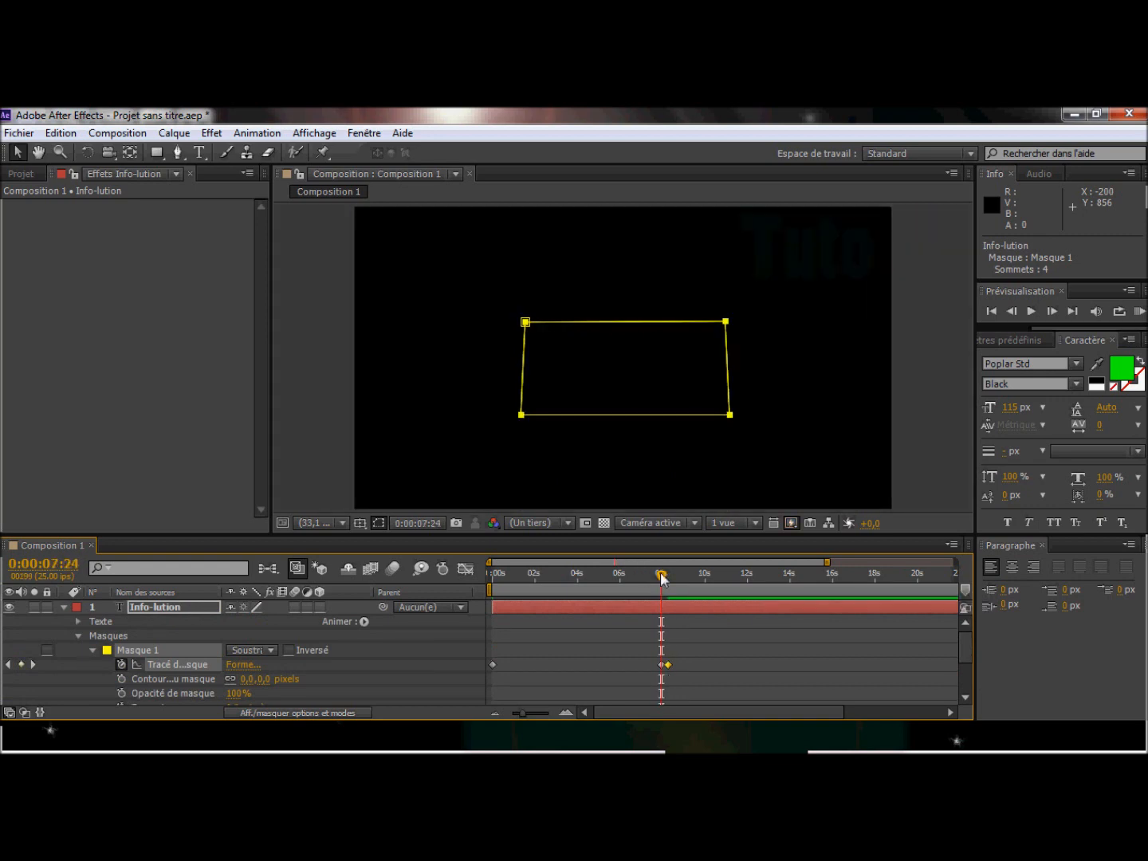
drag(661, 579, 635, 580)
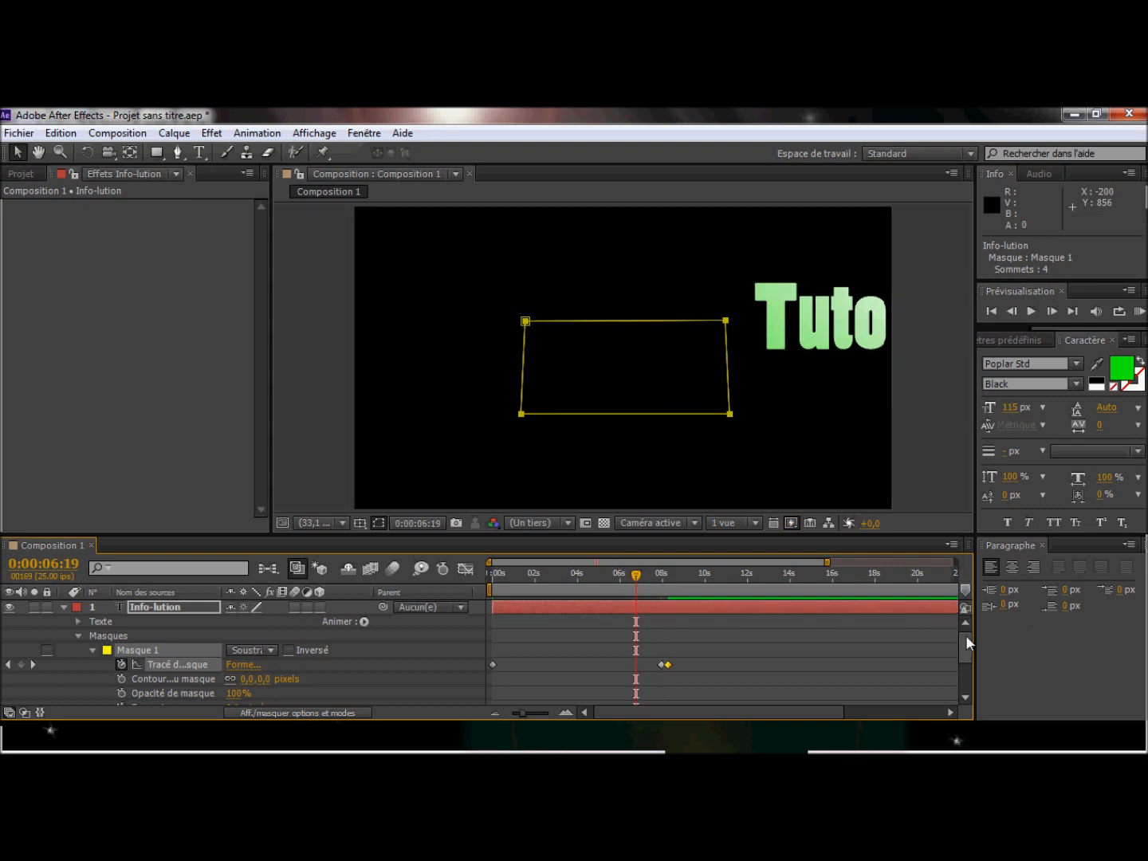
drag(966, 654, 968, 673)
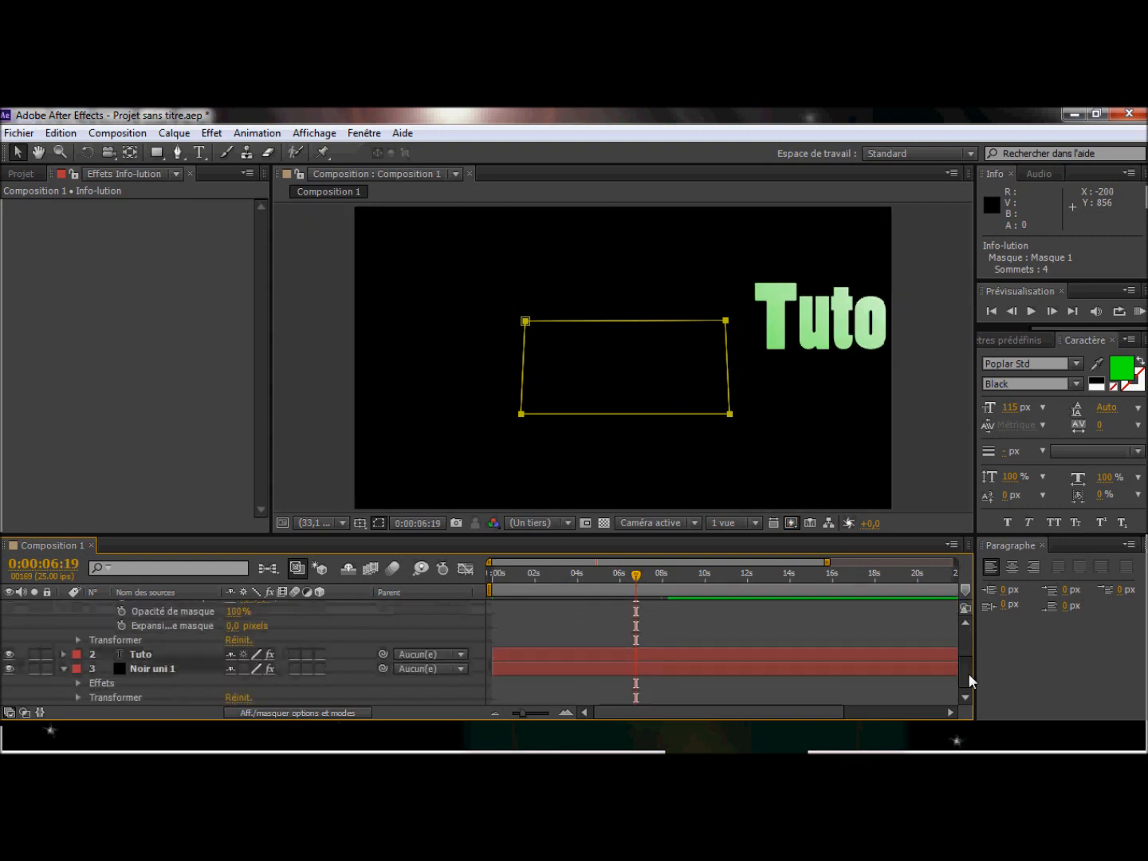
click(79, 683)
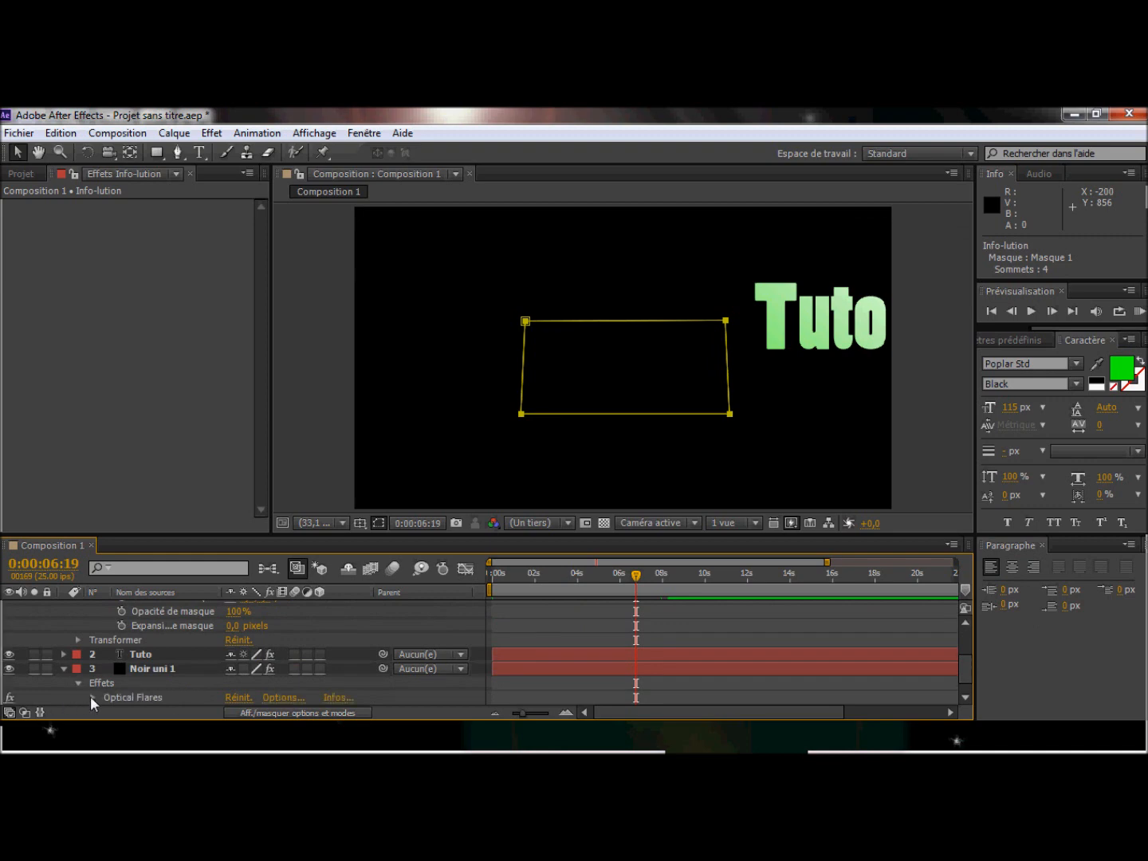
click(92, 698)
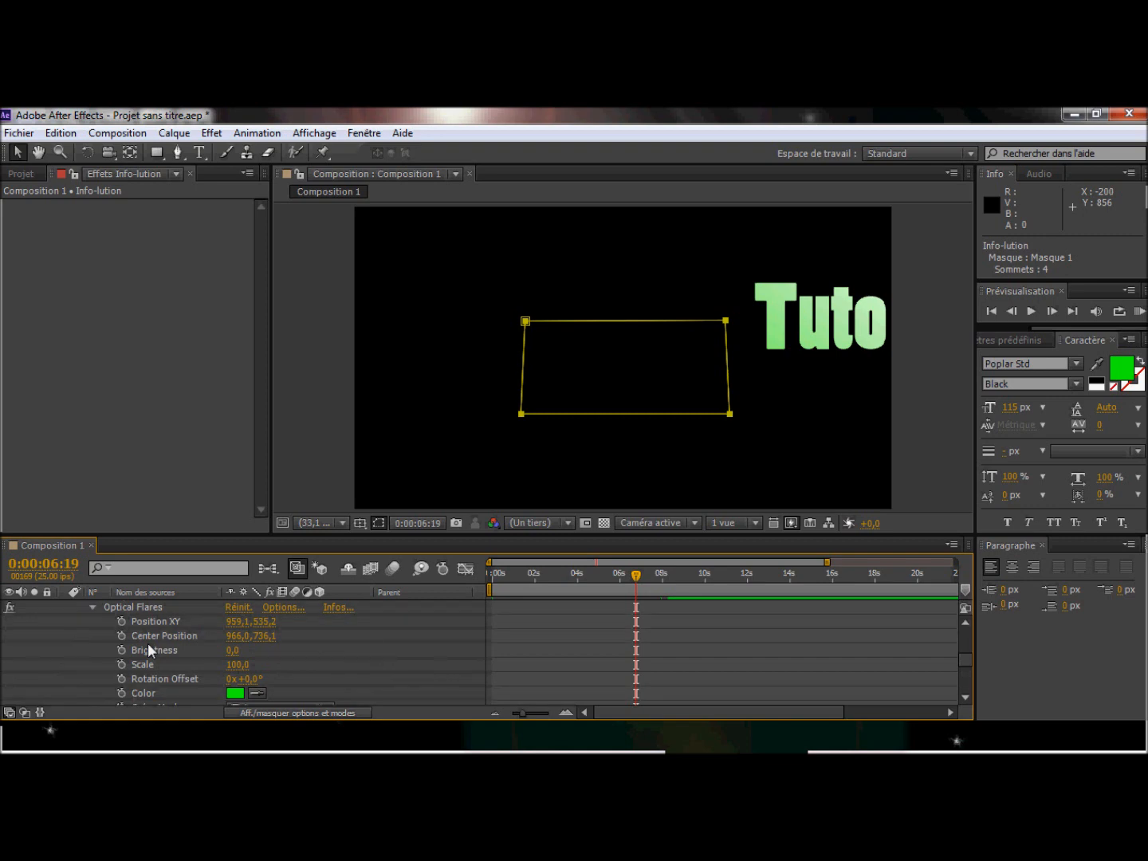
click(121, 650)
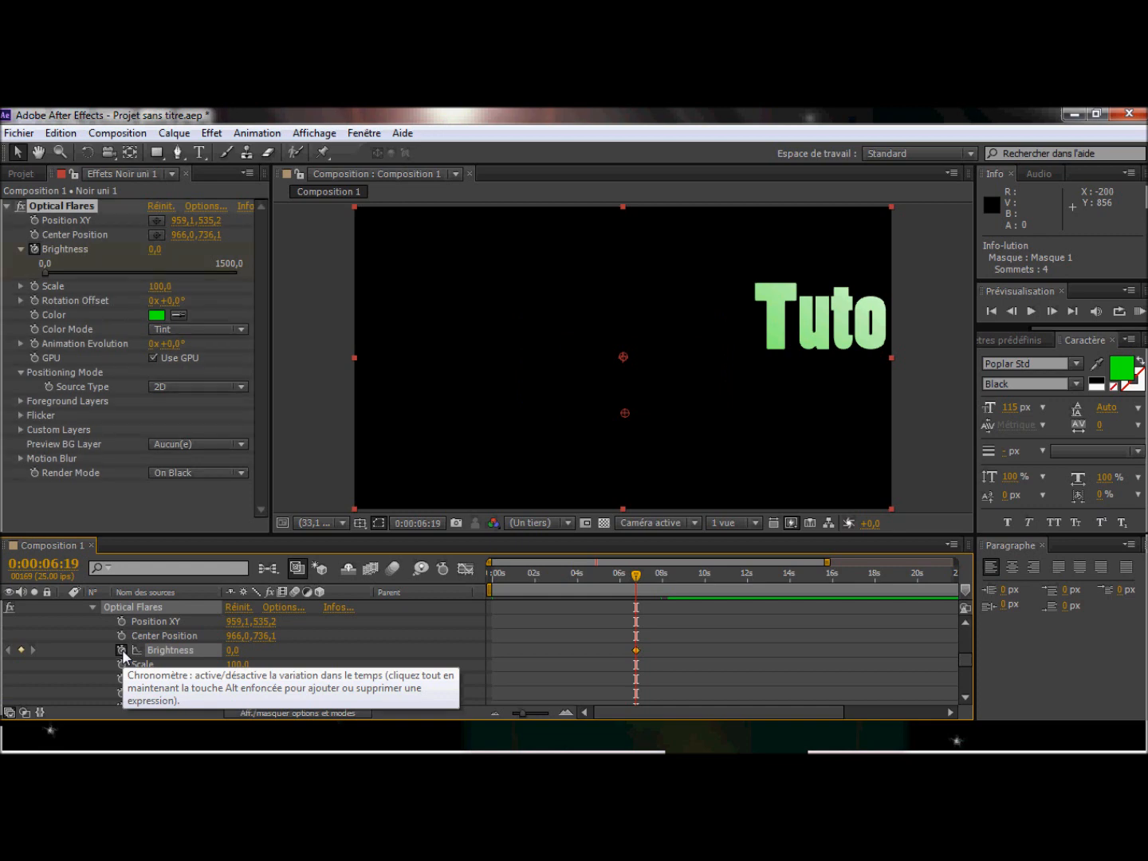
Keyframe the flare's Brightness at 1500 at 0:00:07:24 and set its Color Mode to Multiply
drag(965, 662, 964, 632)
drag(636, 575, 661, 582)
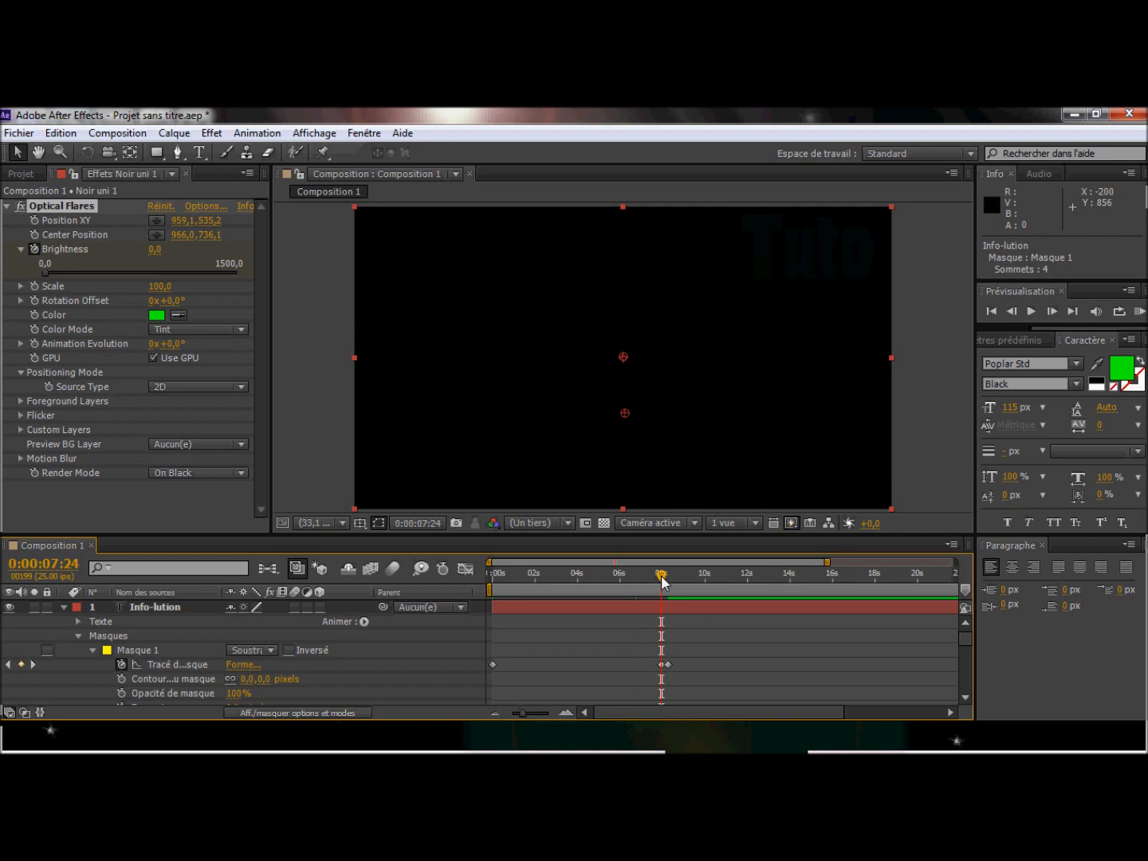
drag(964, 640, 967, 663)
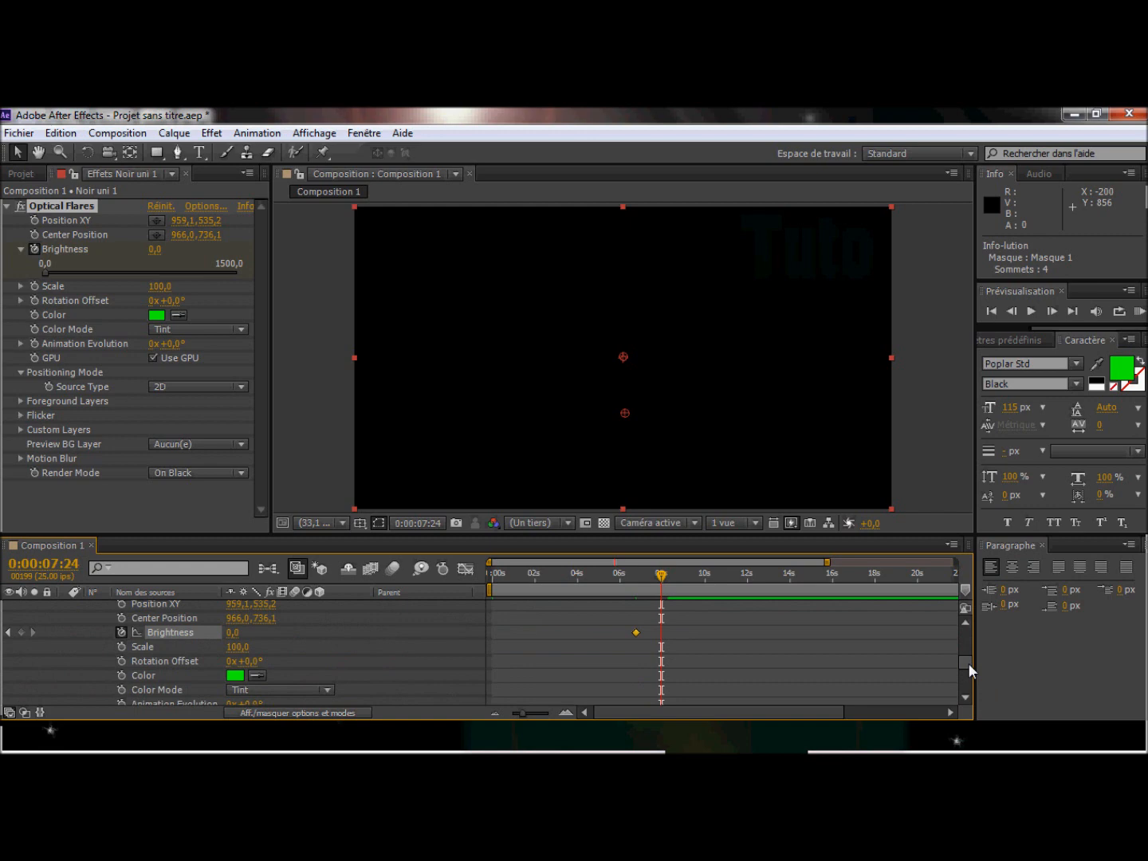
click(231, 632)
drag(41, 272, 241, 285)
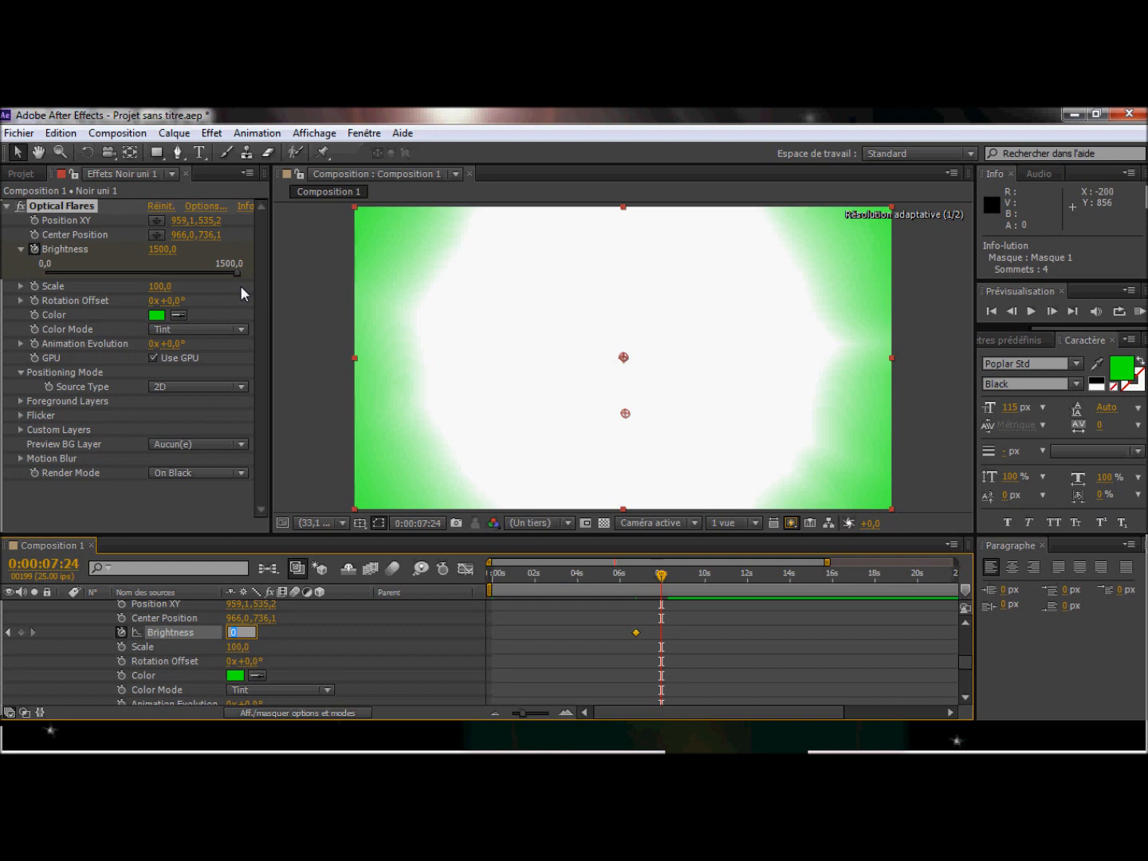
click(185, 330)
click(181, 366)
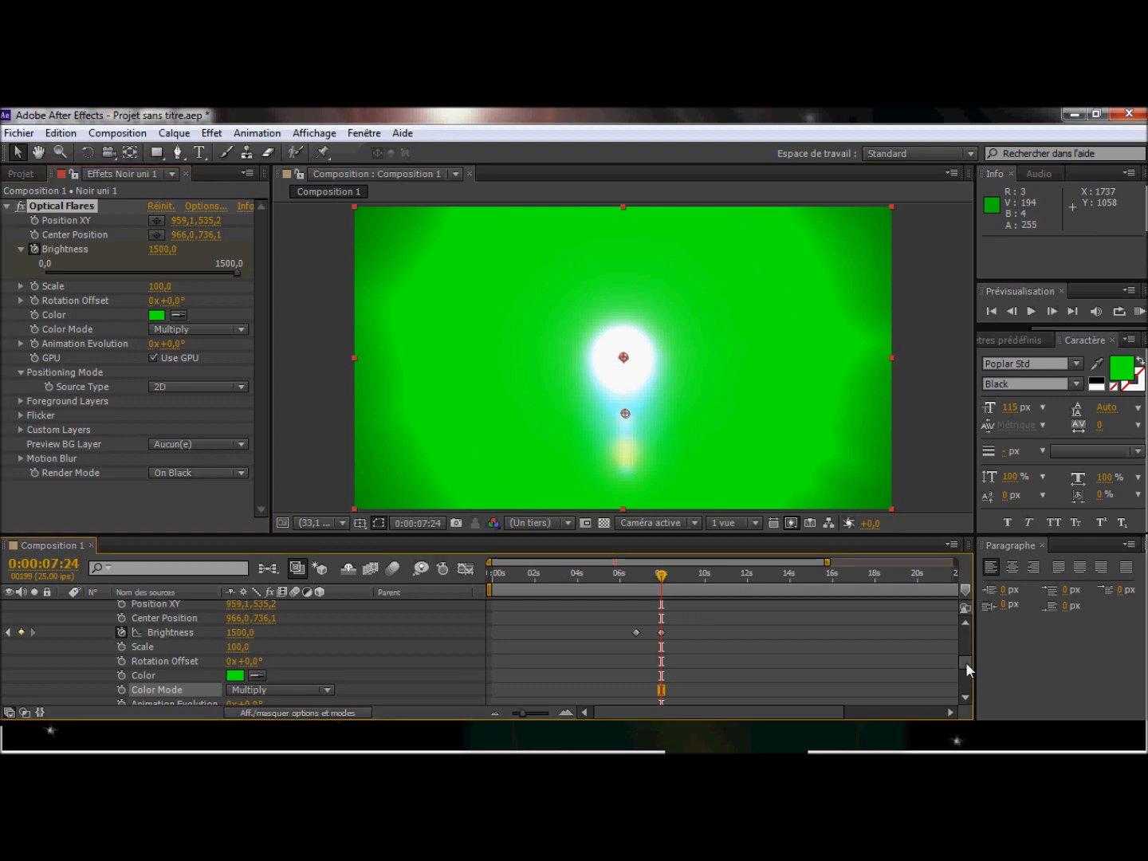
Keyframe the flare's Brightness back to 0 at 0:00:08:18
scroll(965, 662, up, 3)
scroll(964, 658, up, 5)
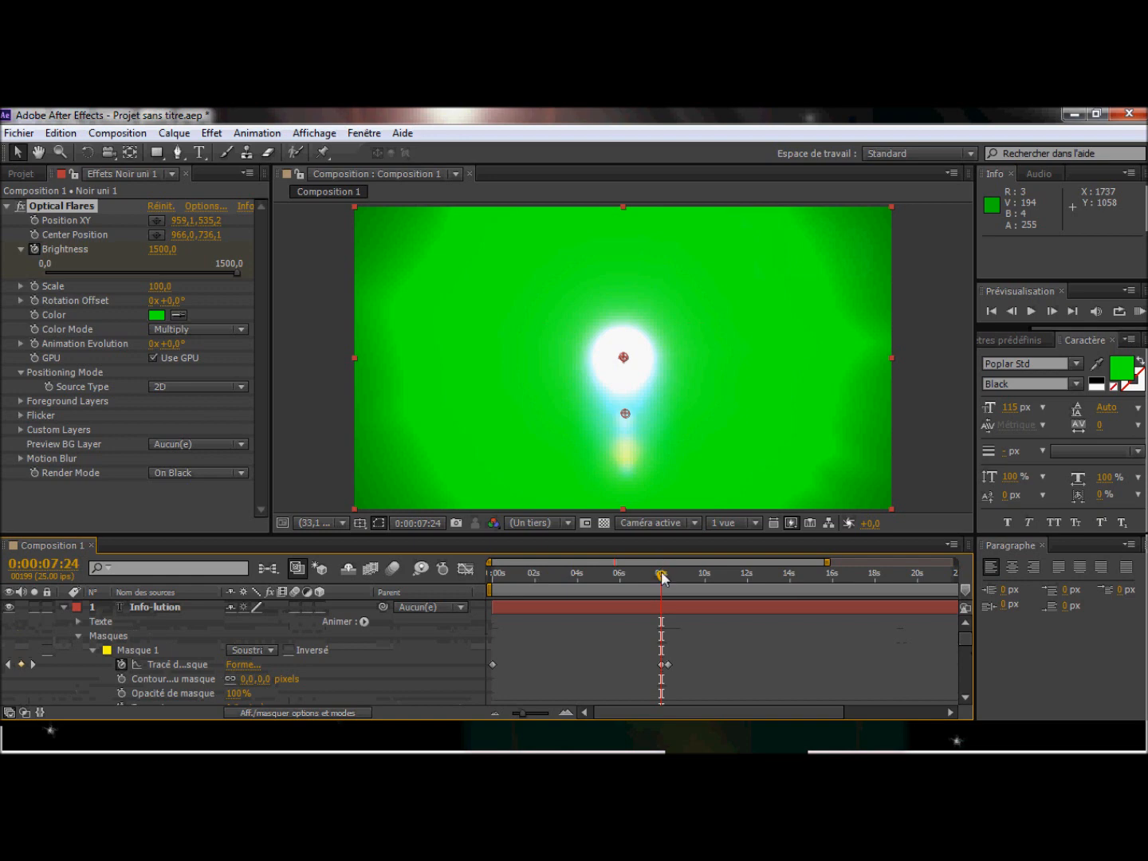
drag(661, 575, 670, 575)
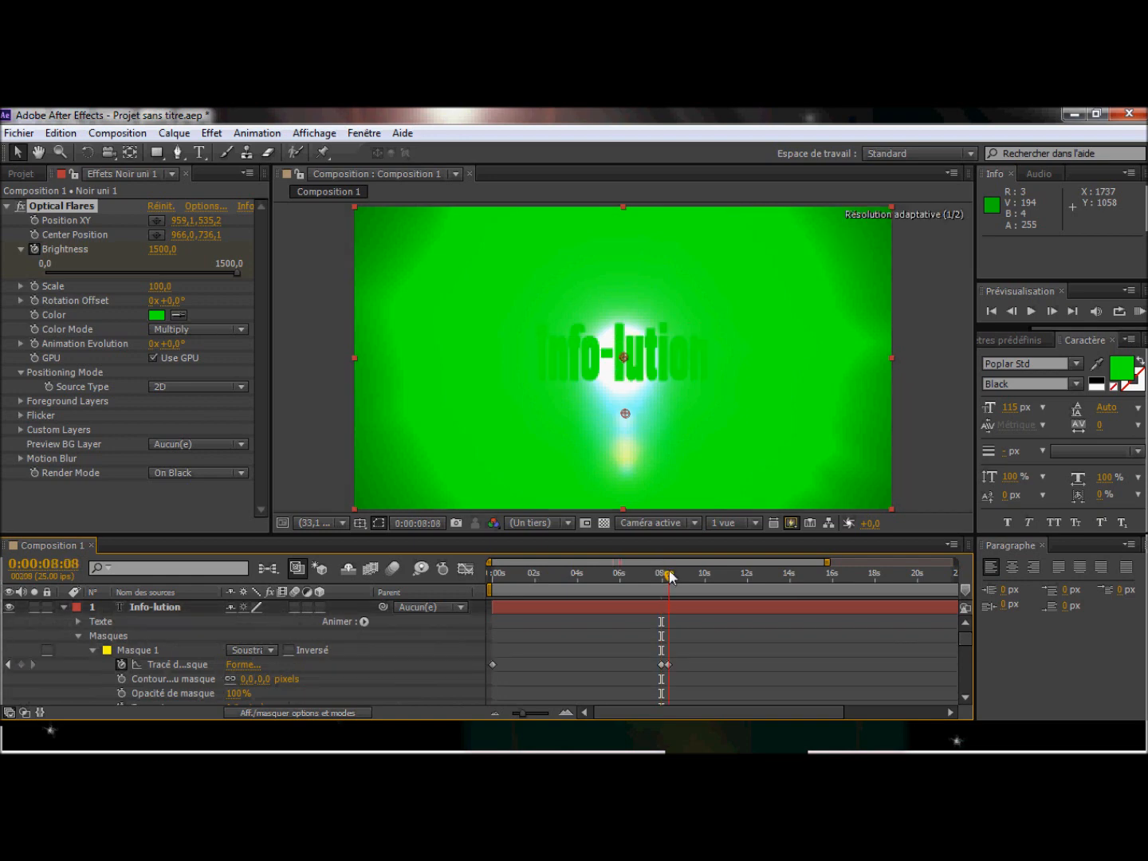
drag(669, 576, 679, 576)
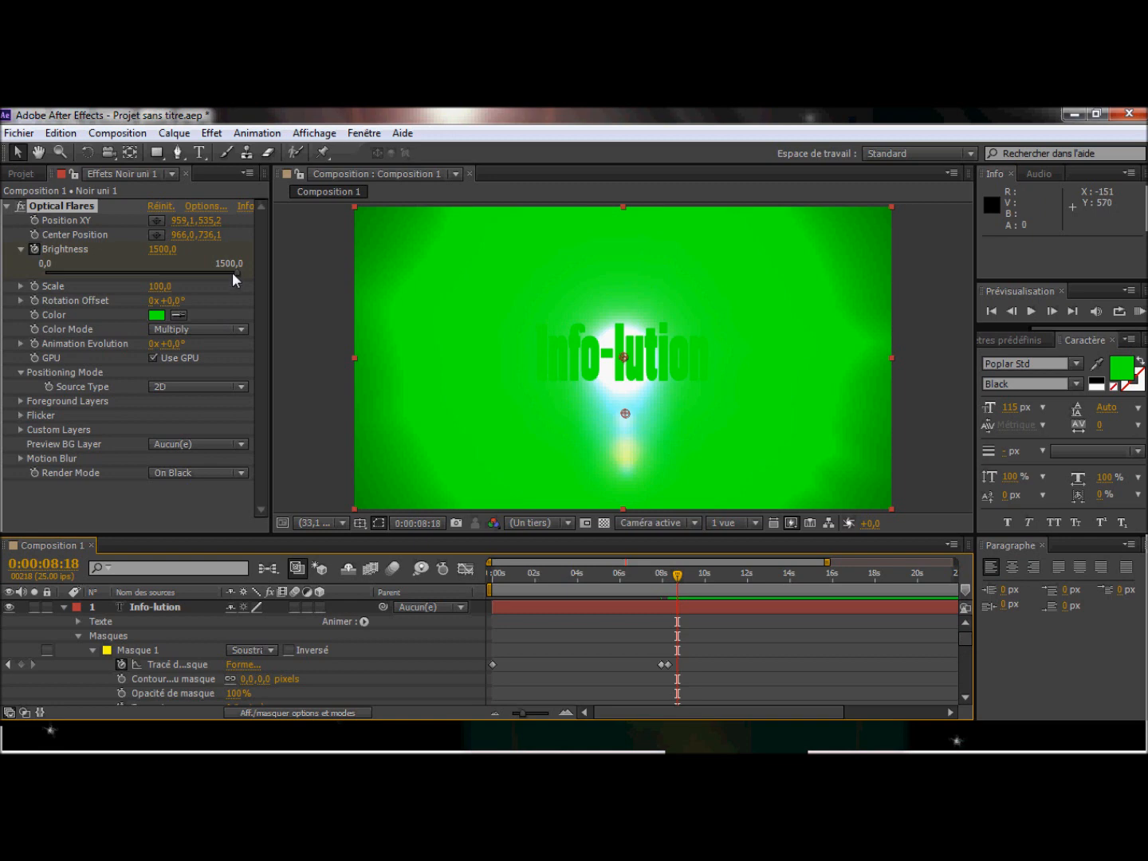
drag(236, 272, 42, 270)
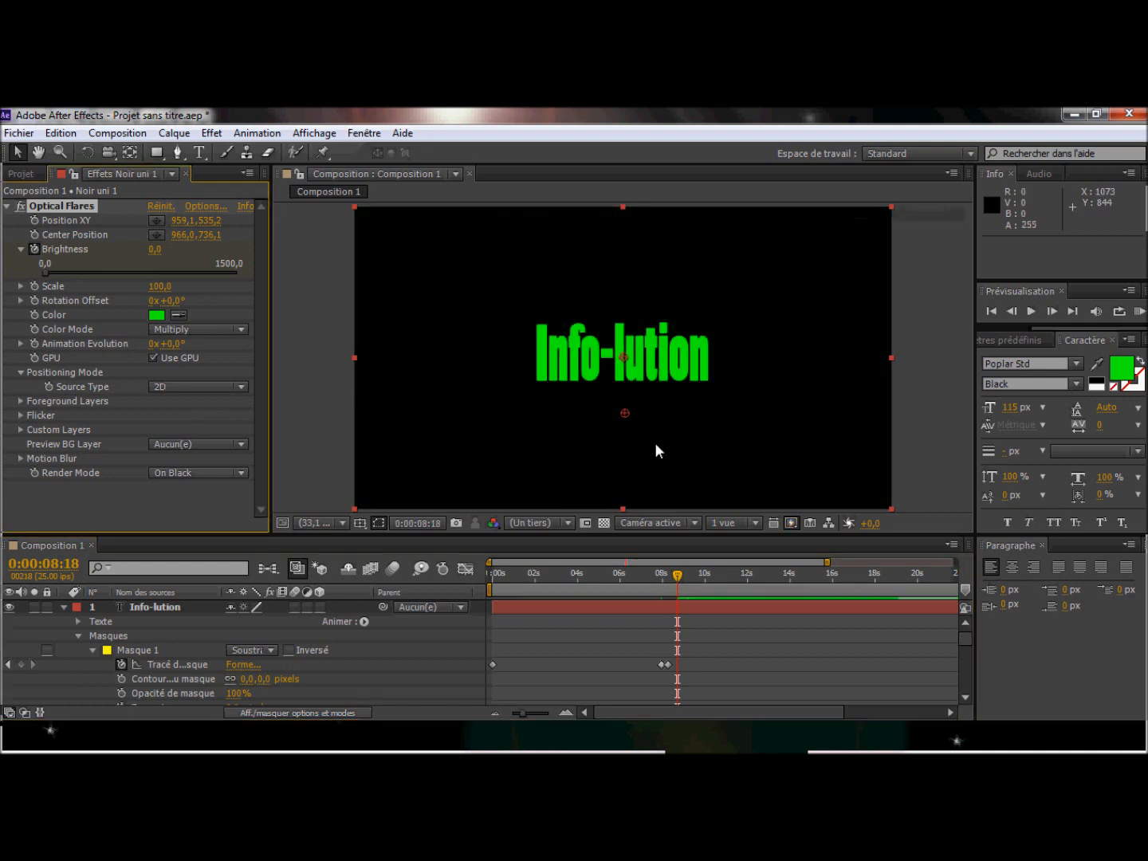
drag(967, 636, 967, 658)
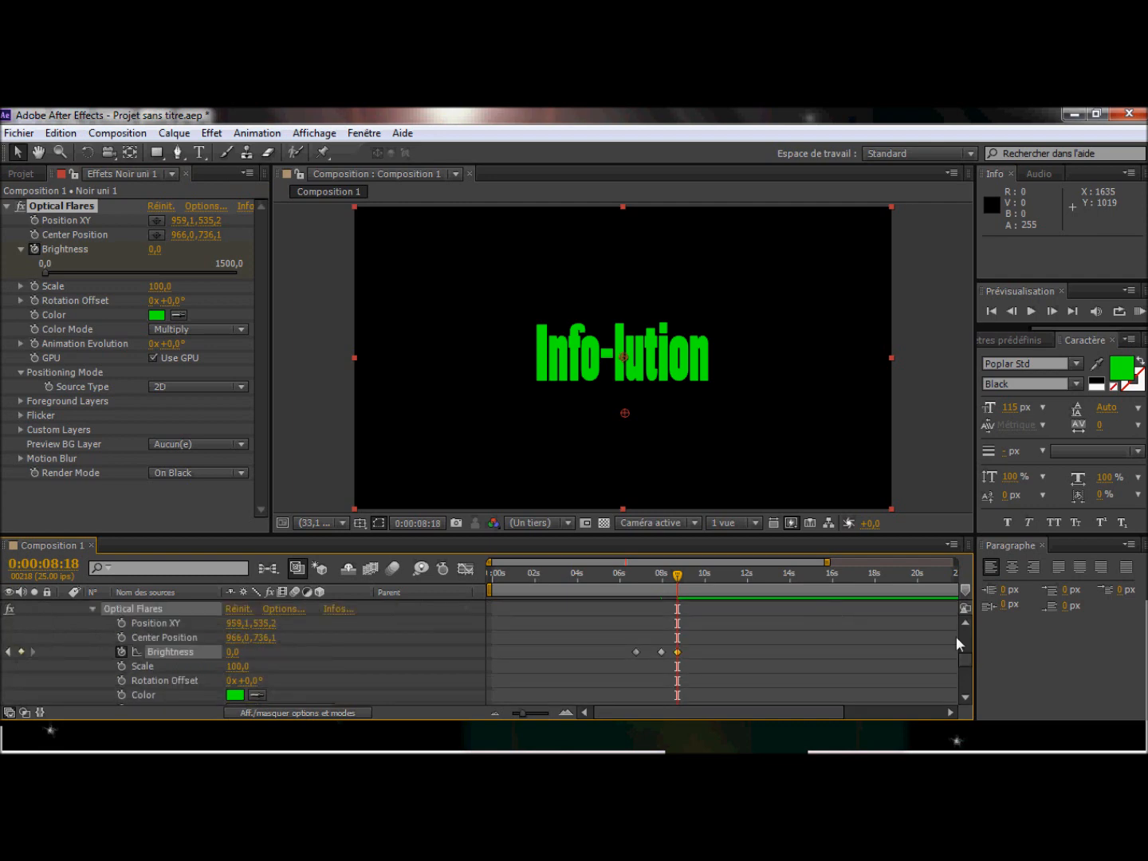
Collapse the Info-lution and Noir uni 1 layer properties and deselect all layers
drag(968, 660, 965, 626)
click(67, 608)
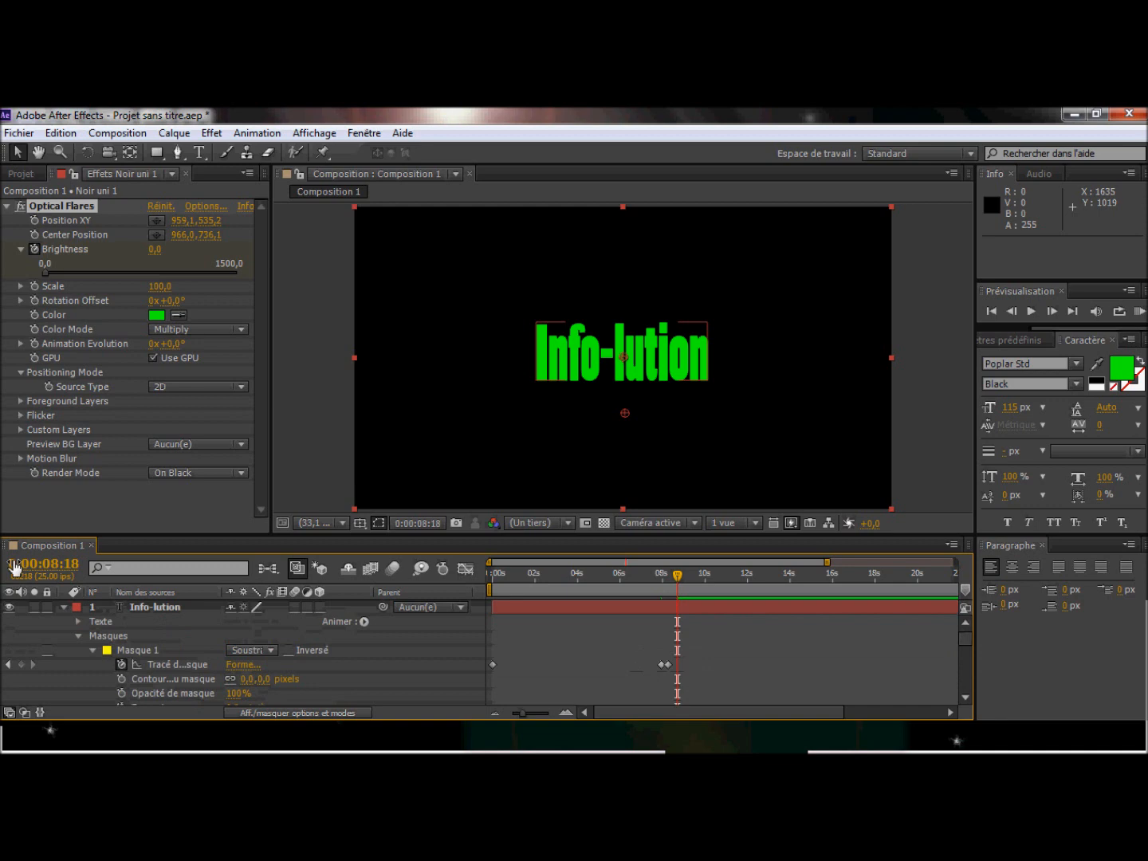
click(66, 606)
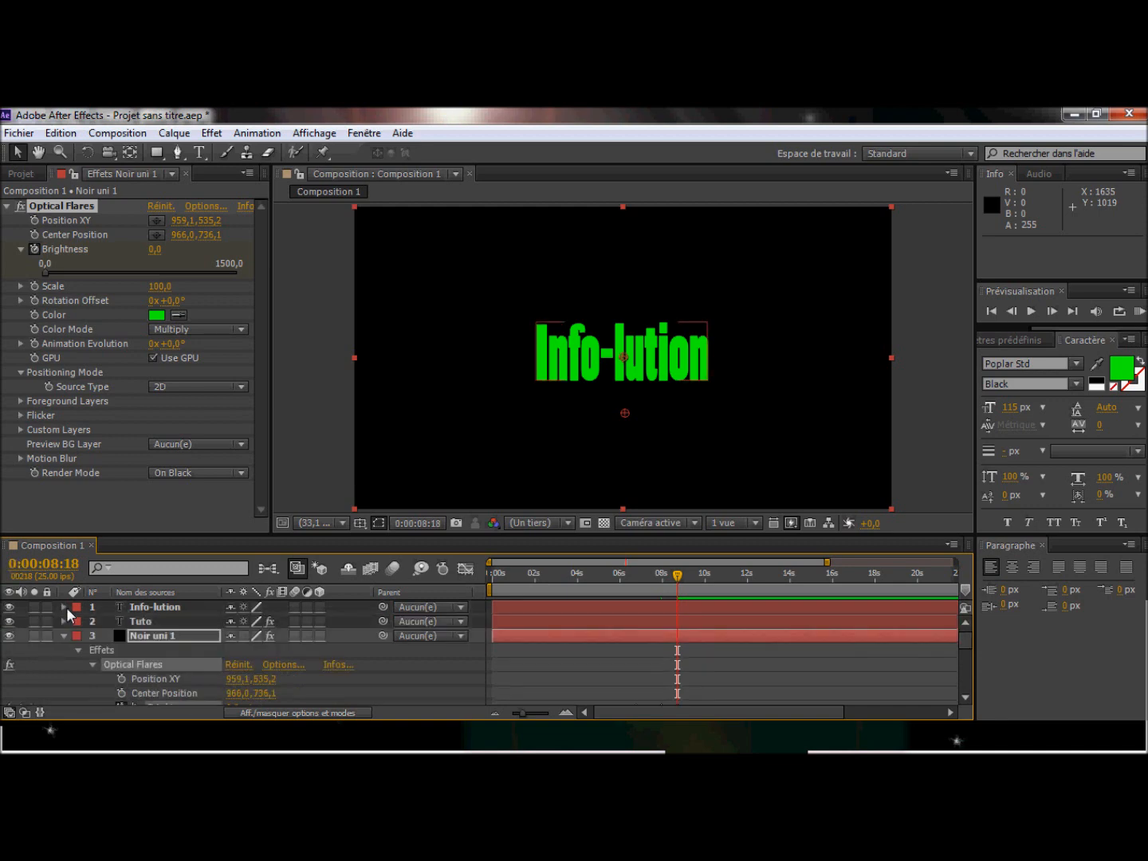
click(62, 636)
click(153, 688)
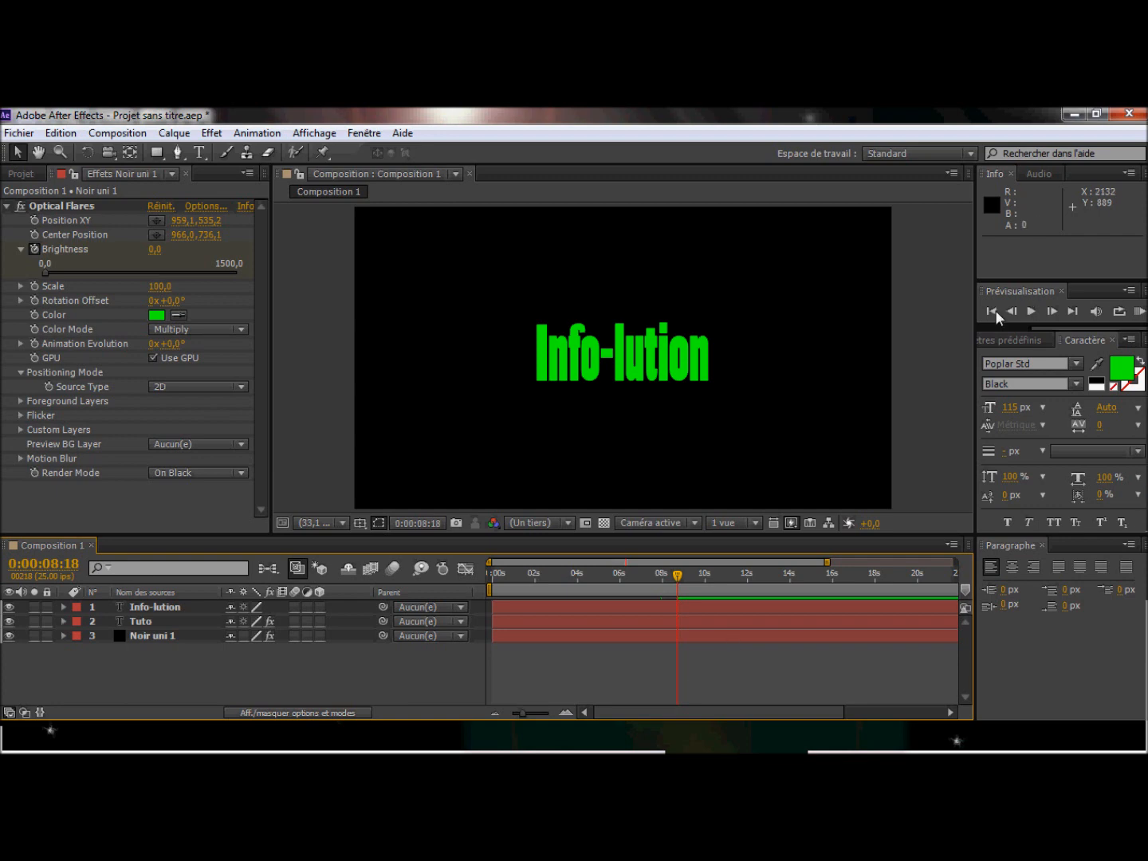
Preview the composition from the first frame through the Info-lution reveal, stopping at about 0:00:11:21
click(993, 314)
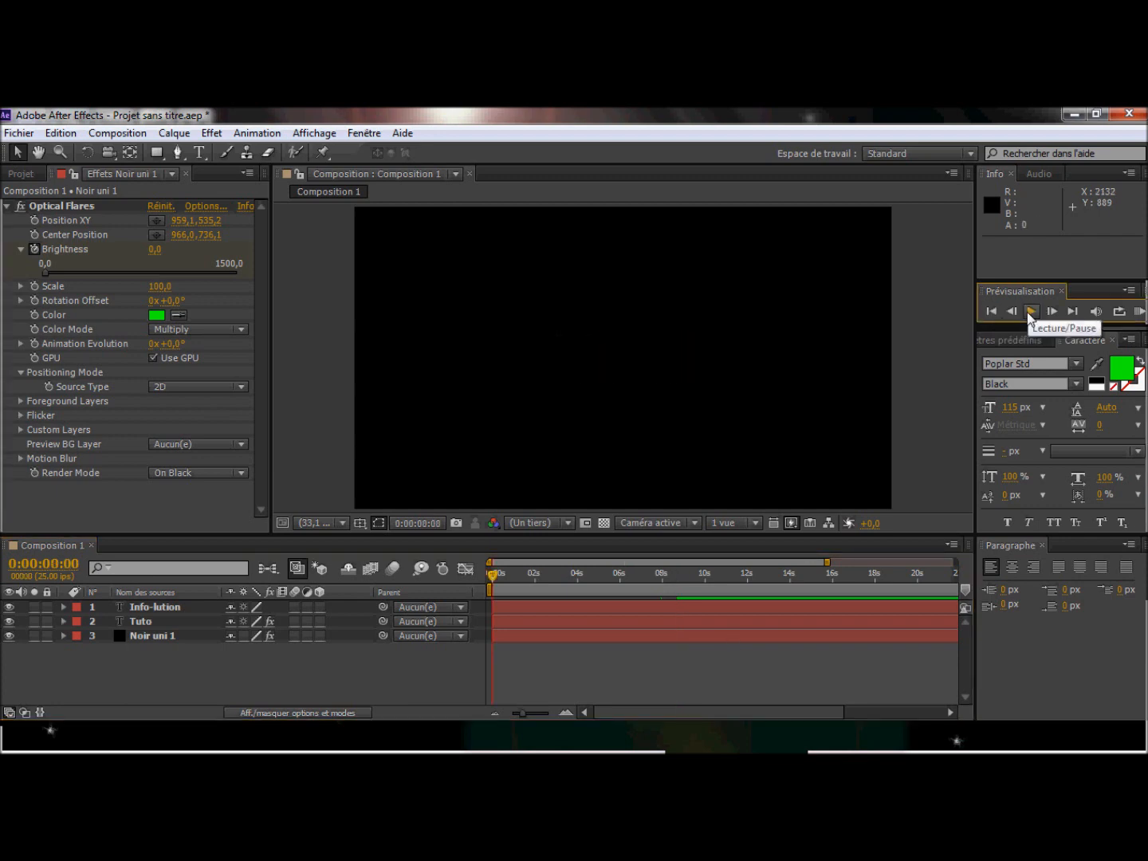
click(1030, 311)
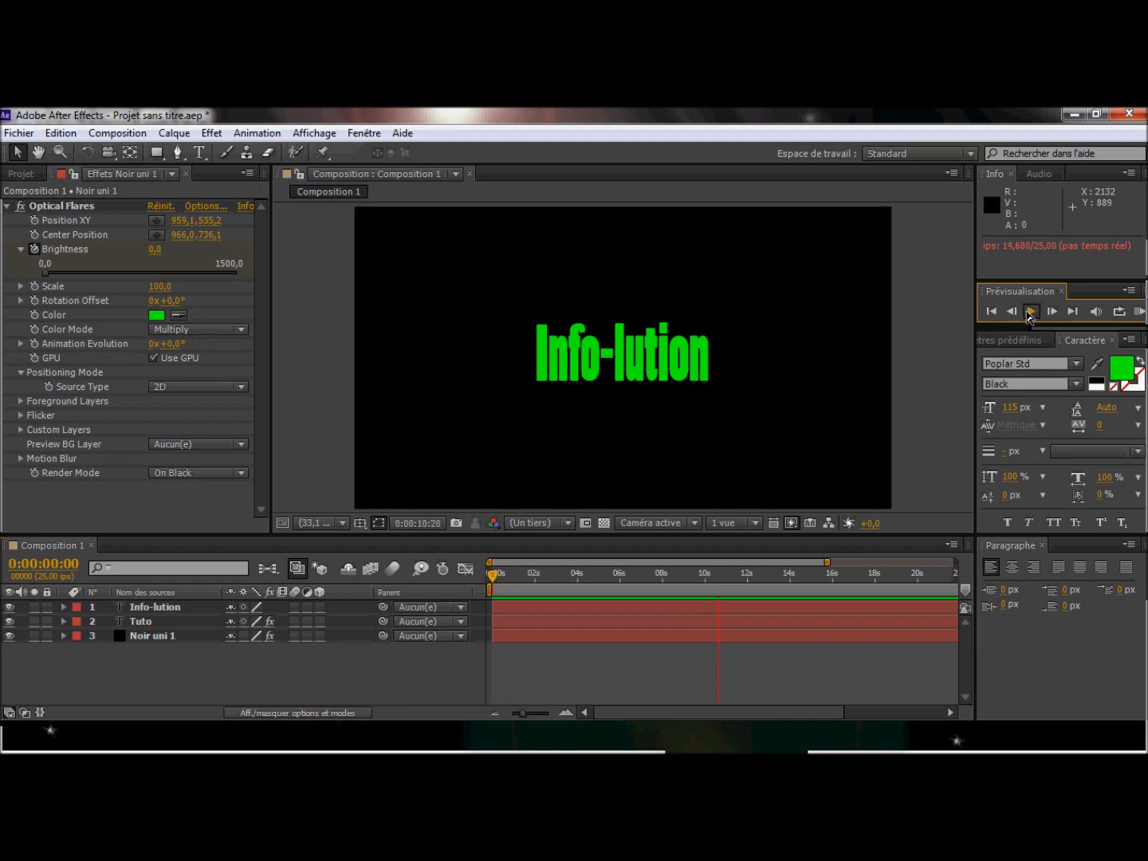
click(1030, 311)
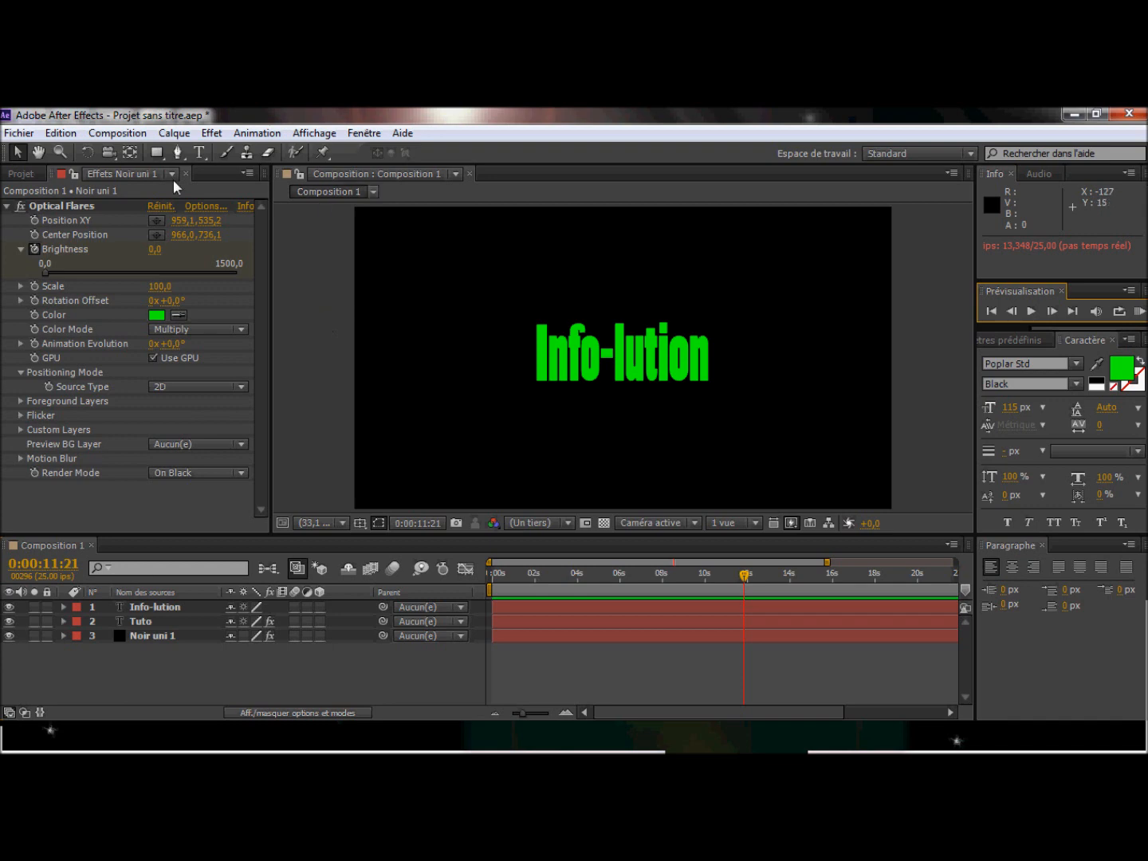
Add Composition 1 to the render queue with its AVI output saved as "video tuto AE CS6" in the Vidéos library
click(117, 133)
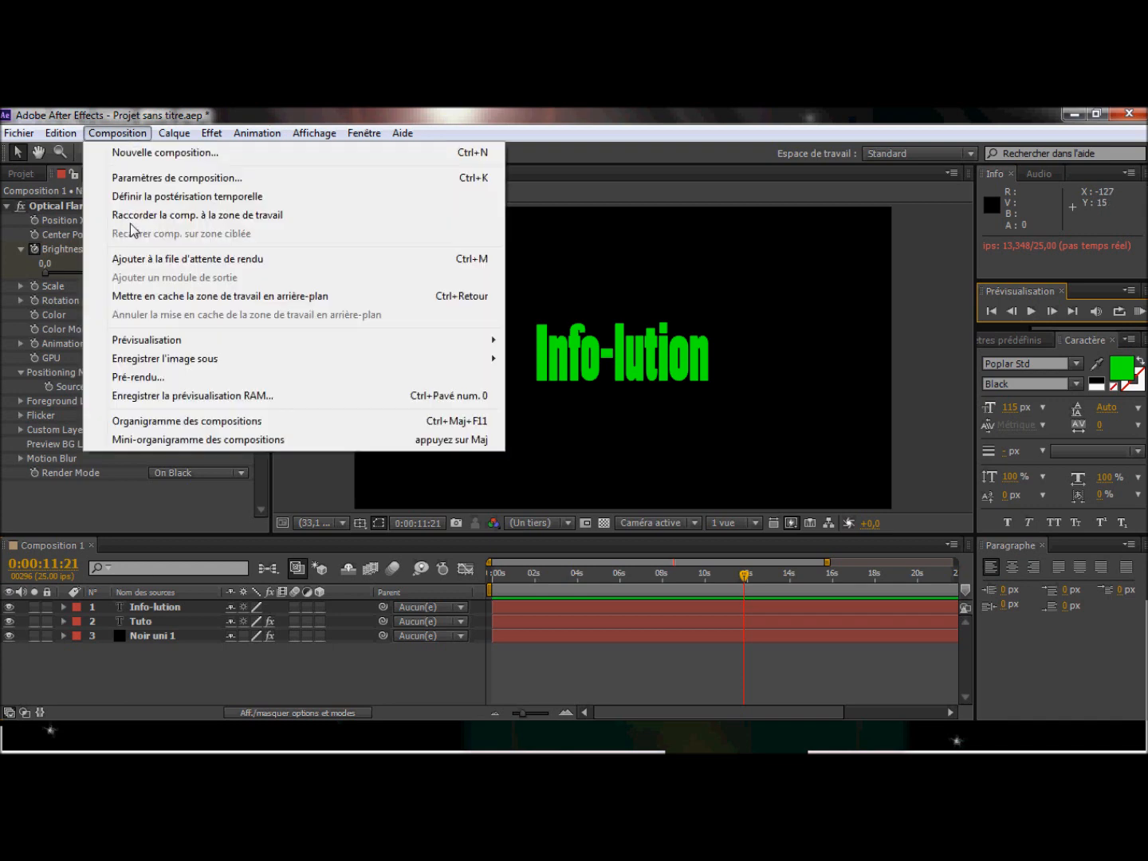
click(142, 260)
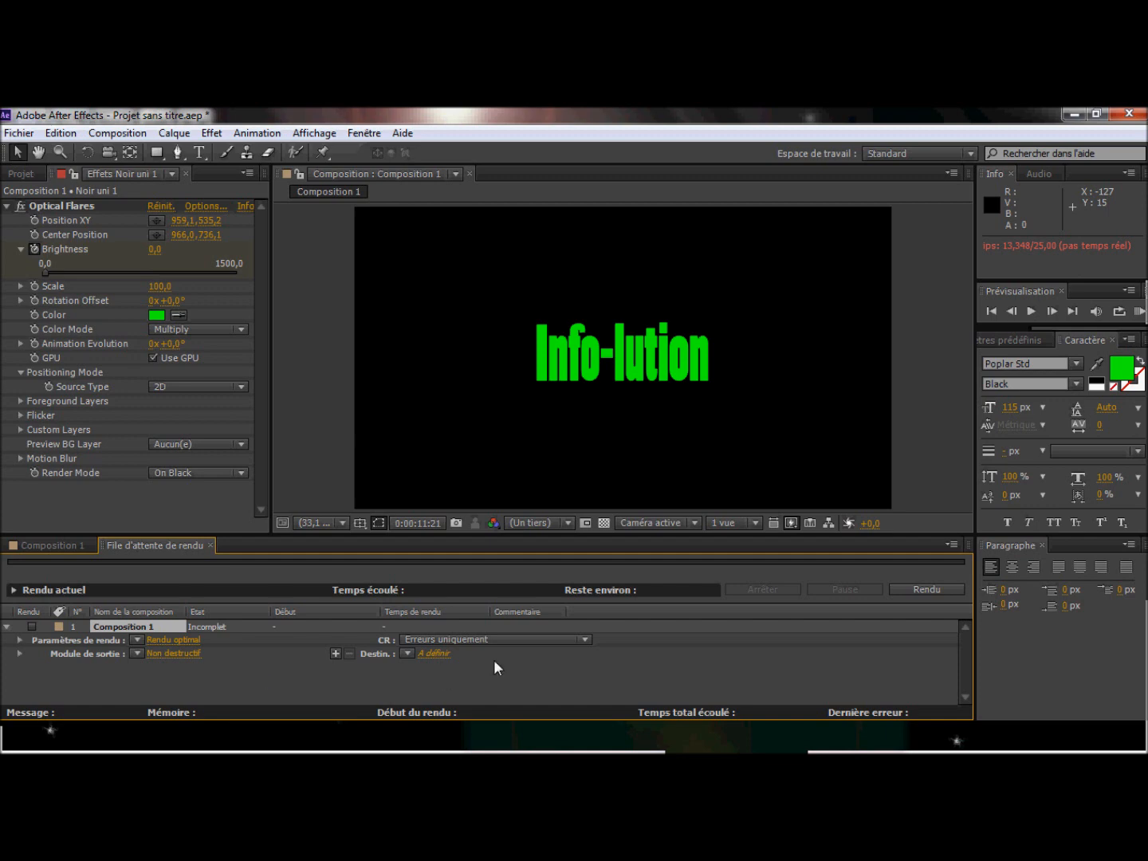
click(437, 655)
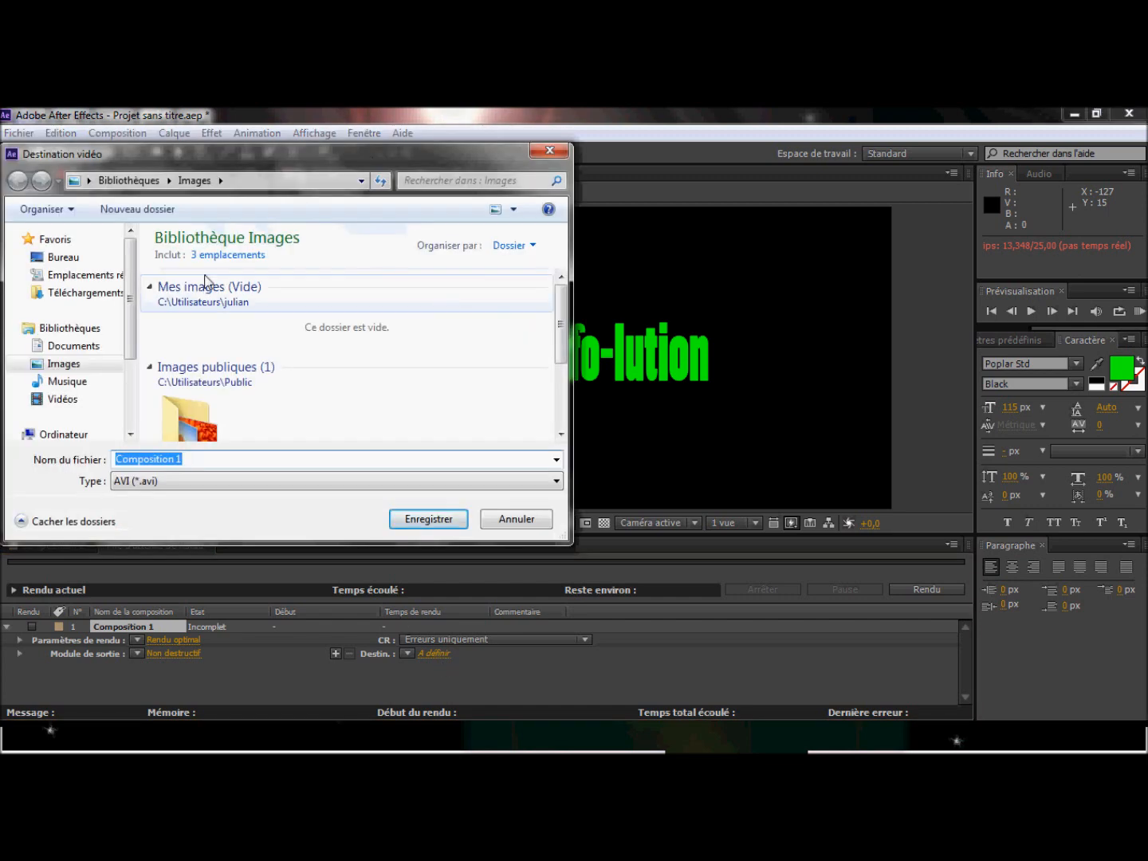
click(57, 399)
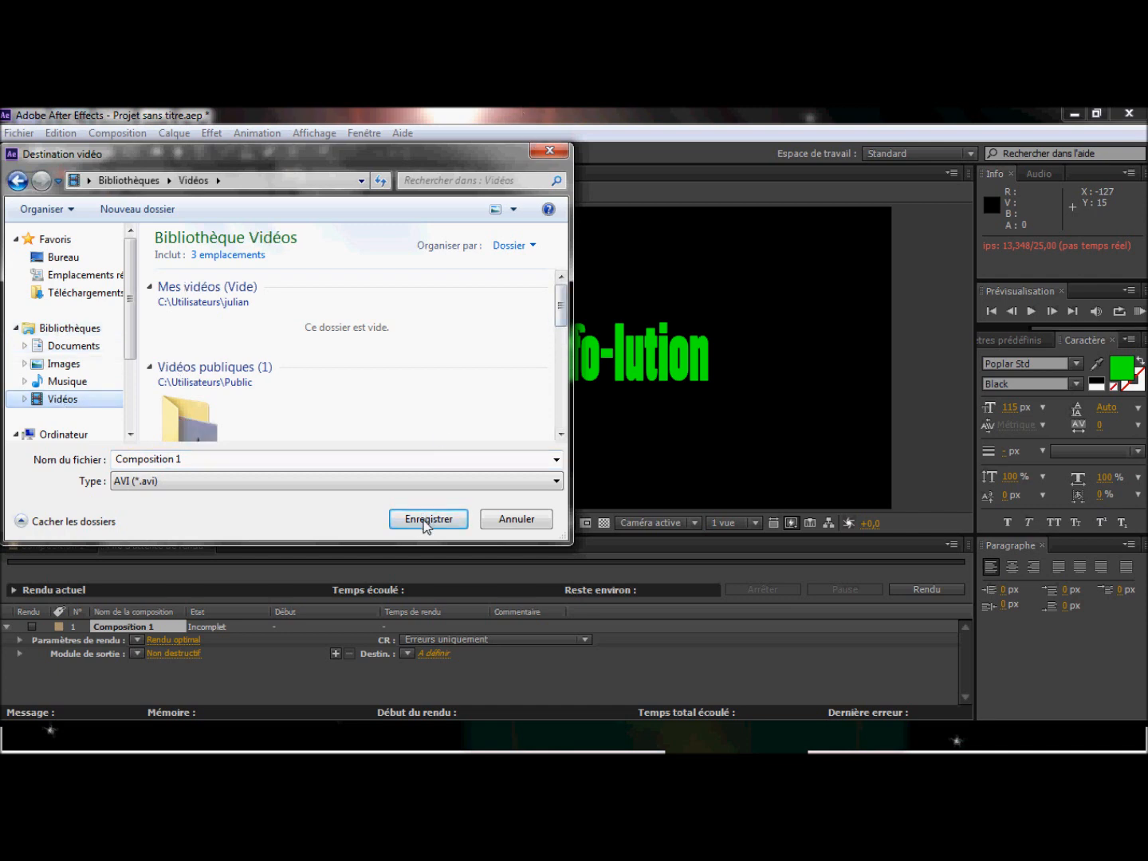
drag(188, 460, 41, 450)
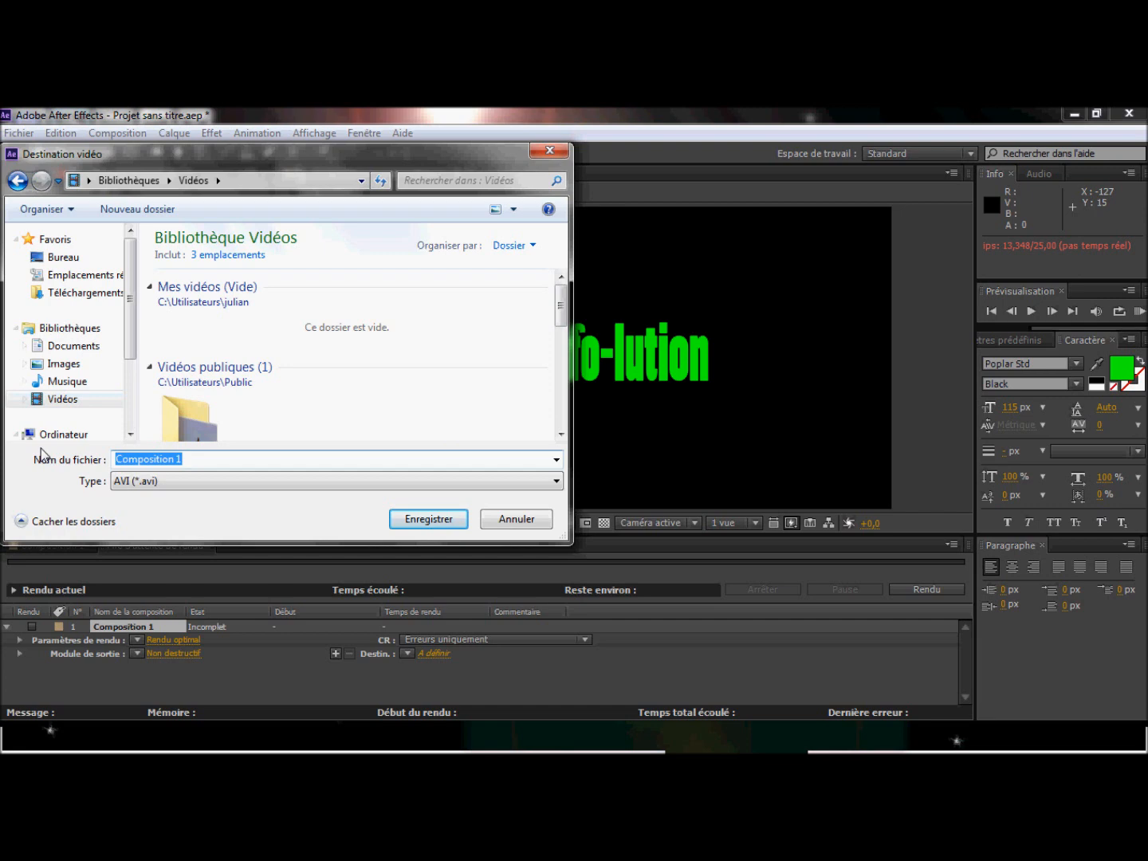
key(BackSpace)
text(video tu)
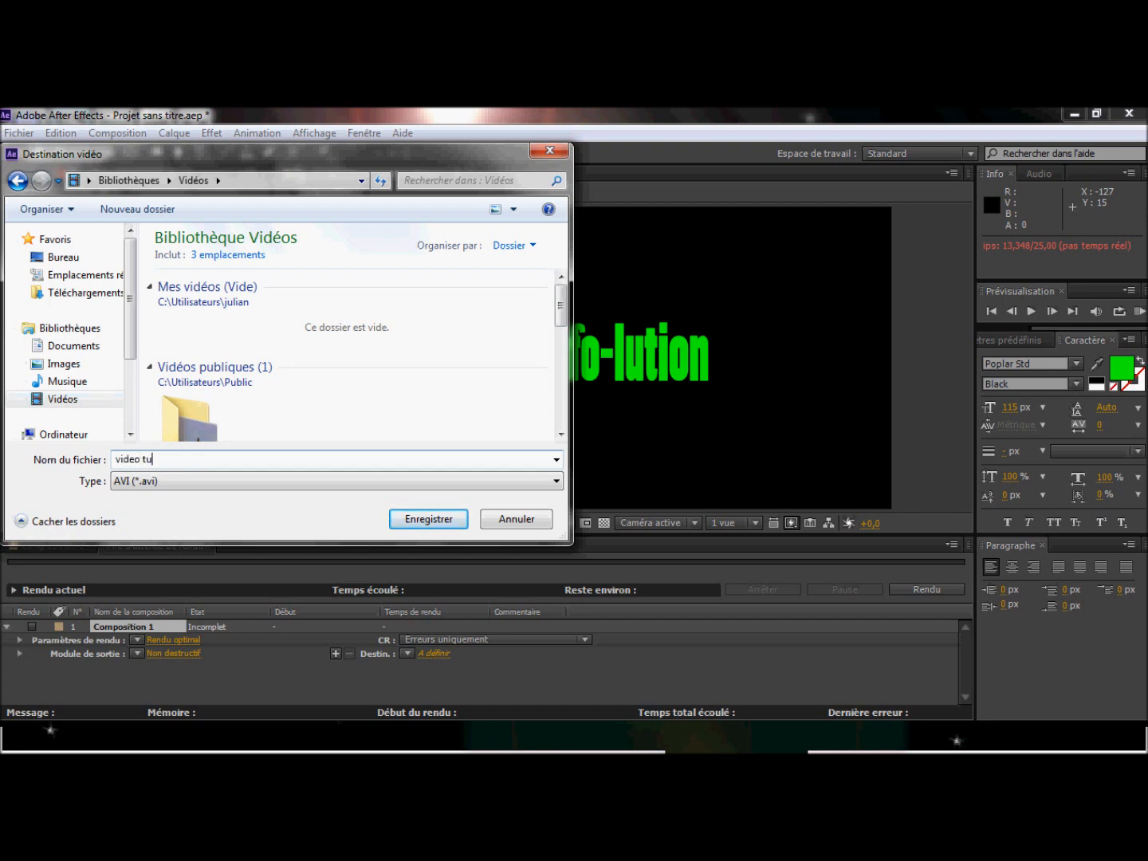
text(to AE  CS6)
click(434, 524)
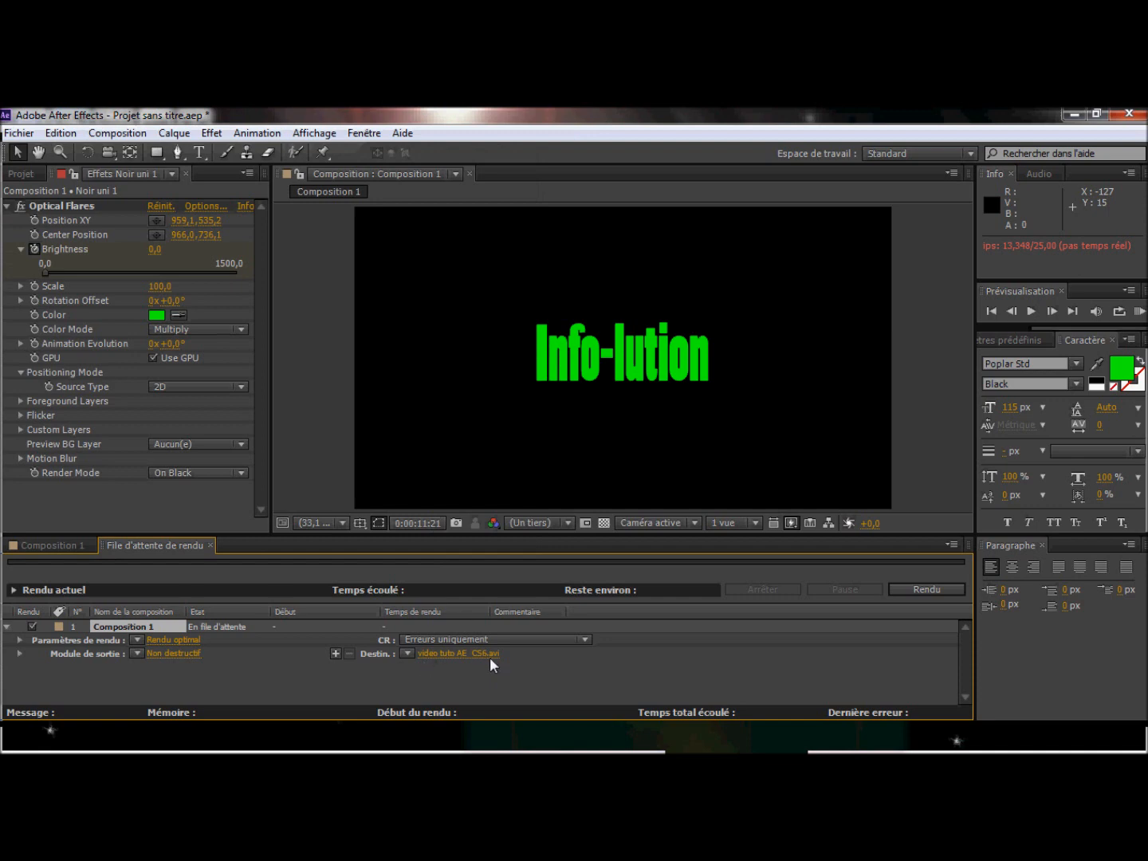
Start rendering Composition 1 and minimize the program window while it runs
click(924, 589)
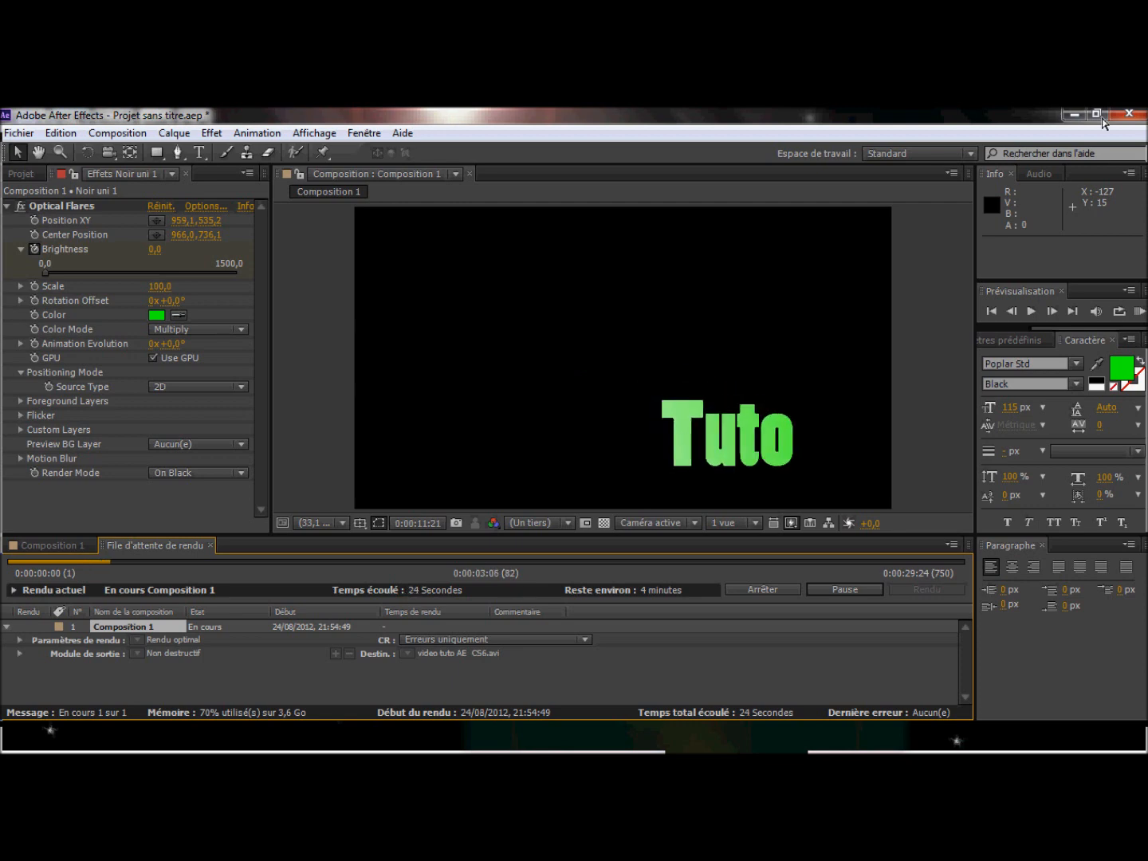
click(1073, 116)
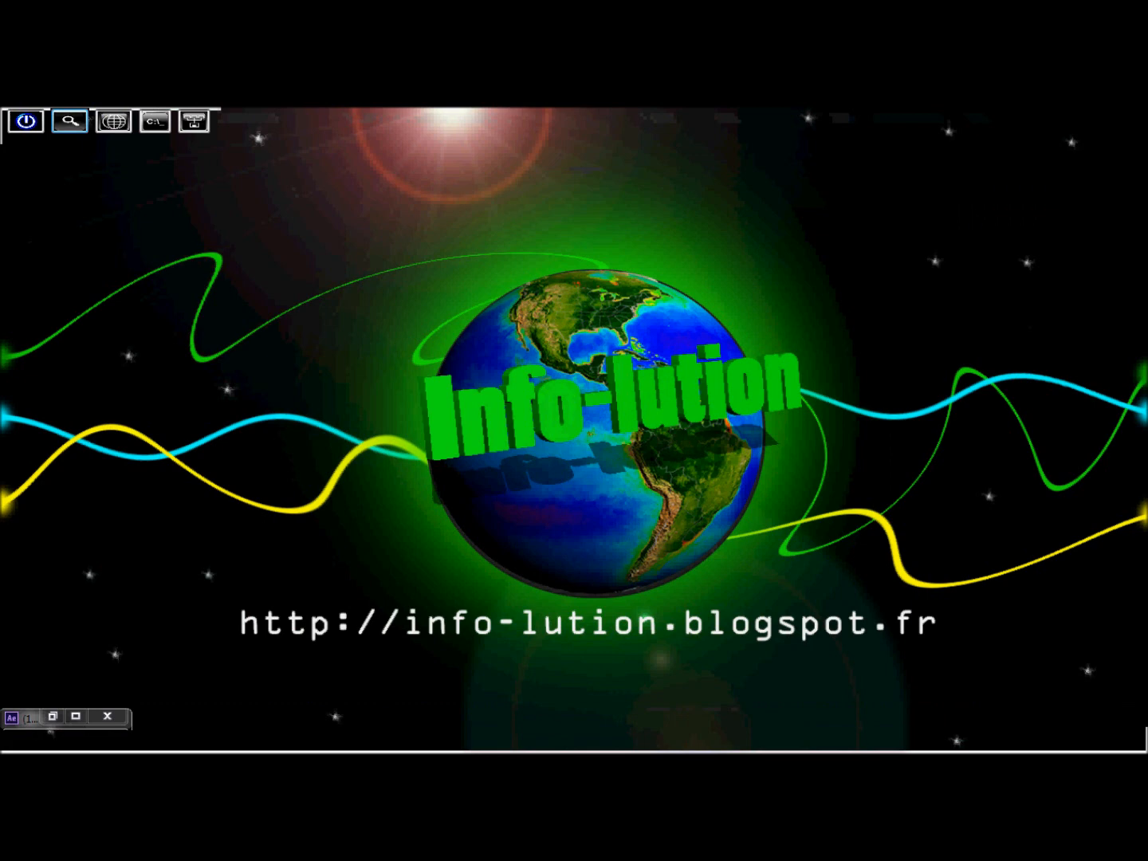